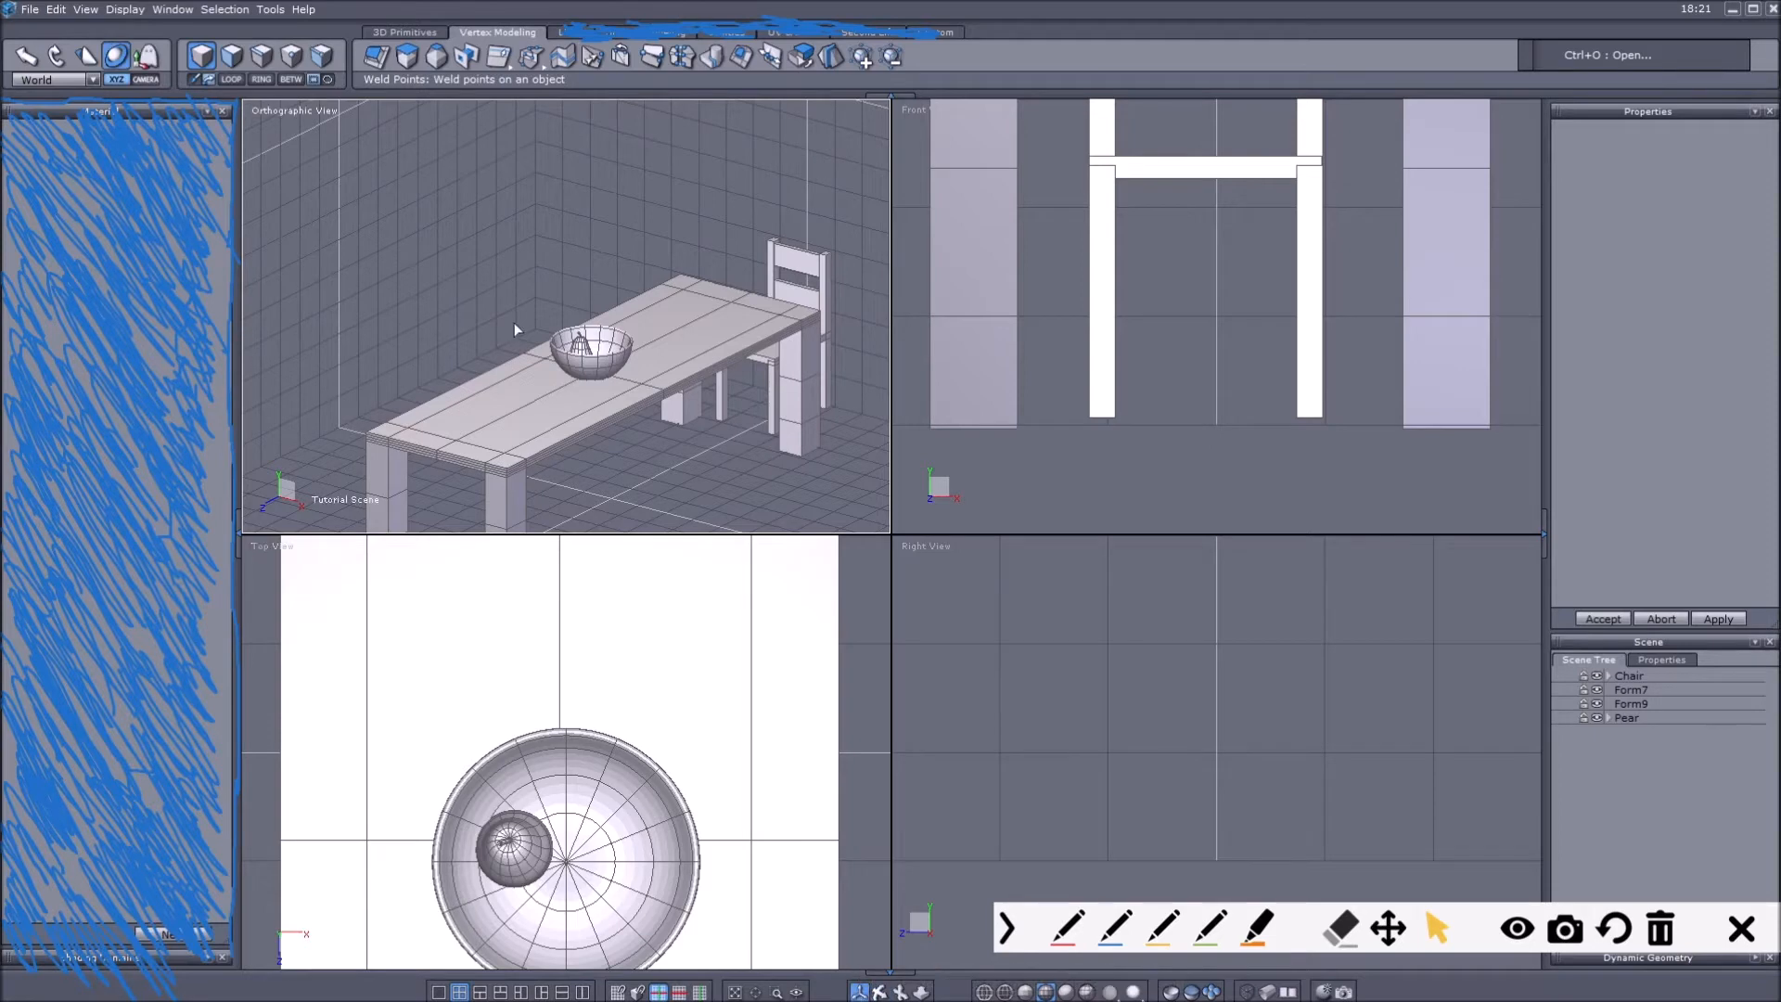
scroll(617, 334, up, 3)
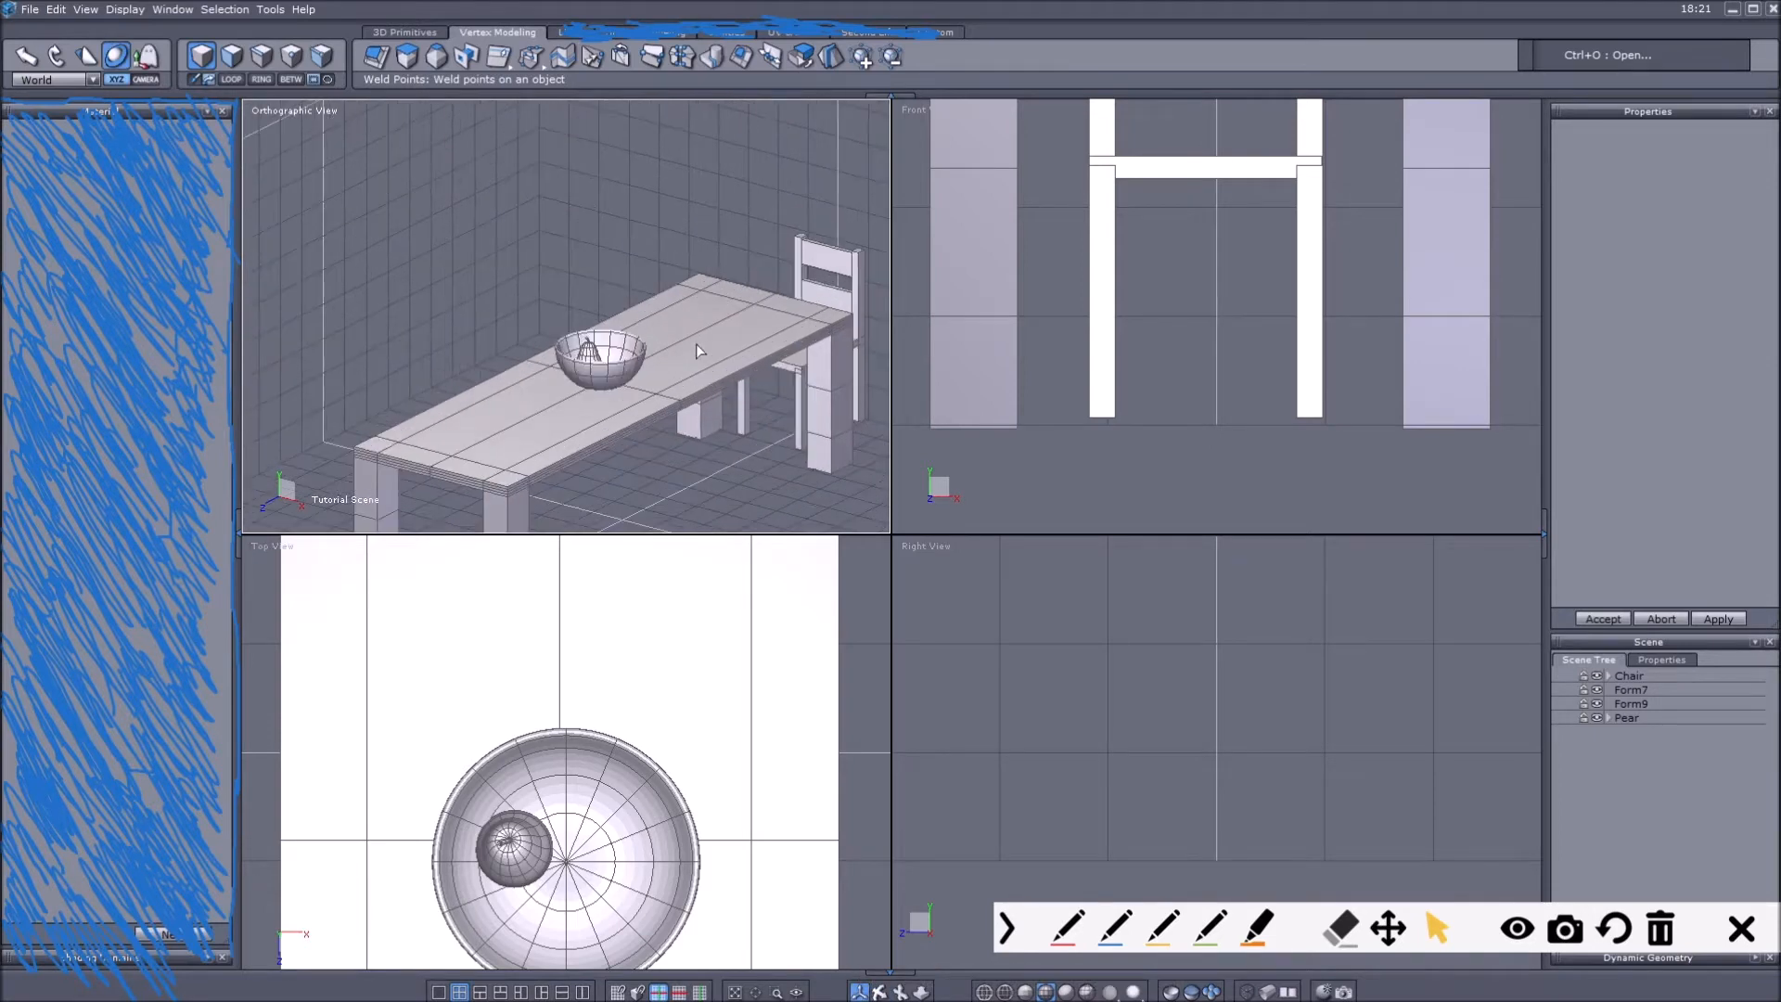
scroll(649, 351, down, 1)
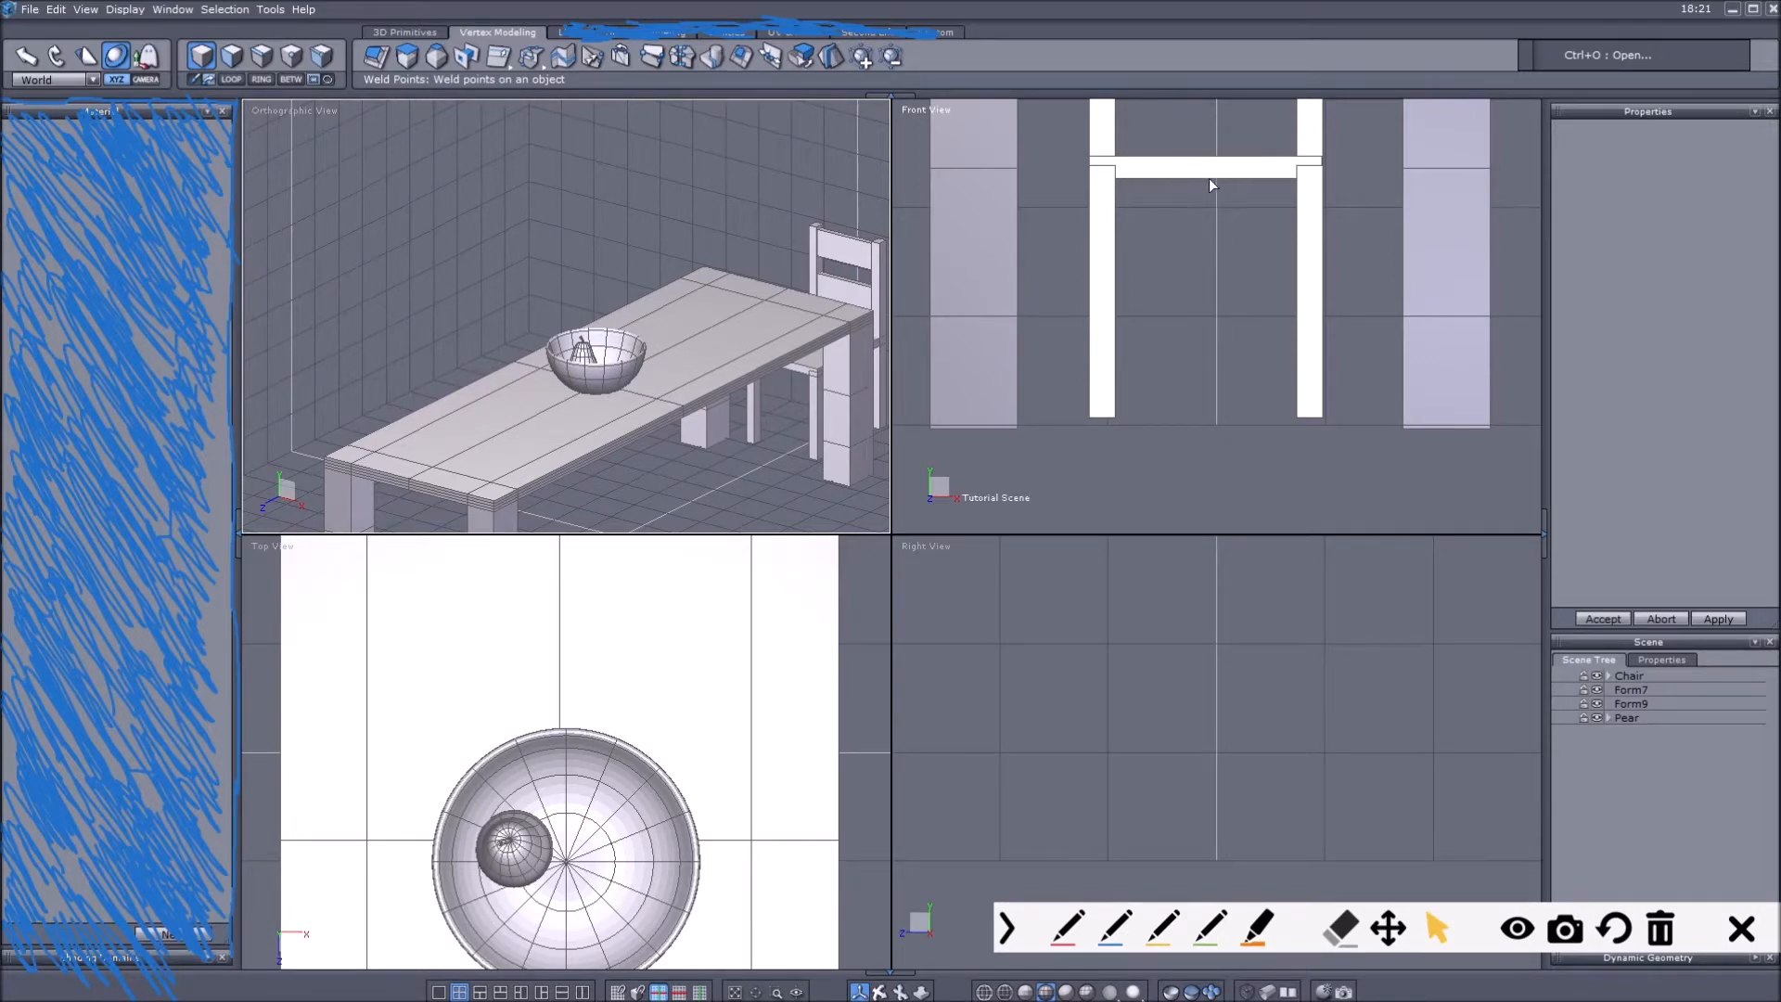
scroll(603, 262, down, 1)
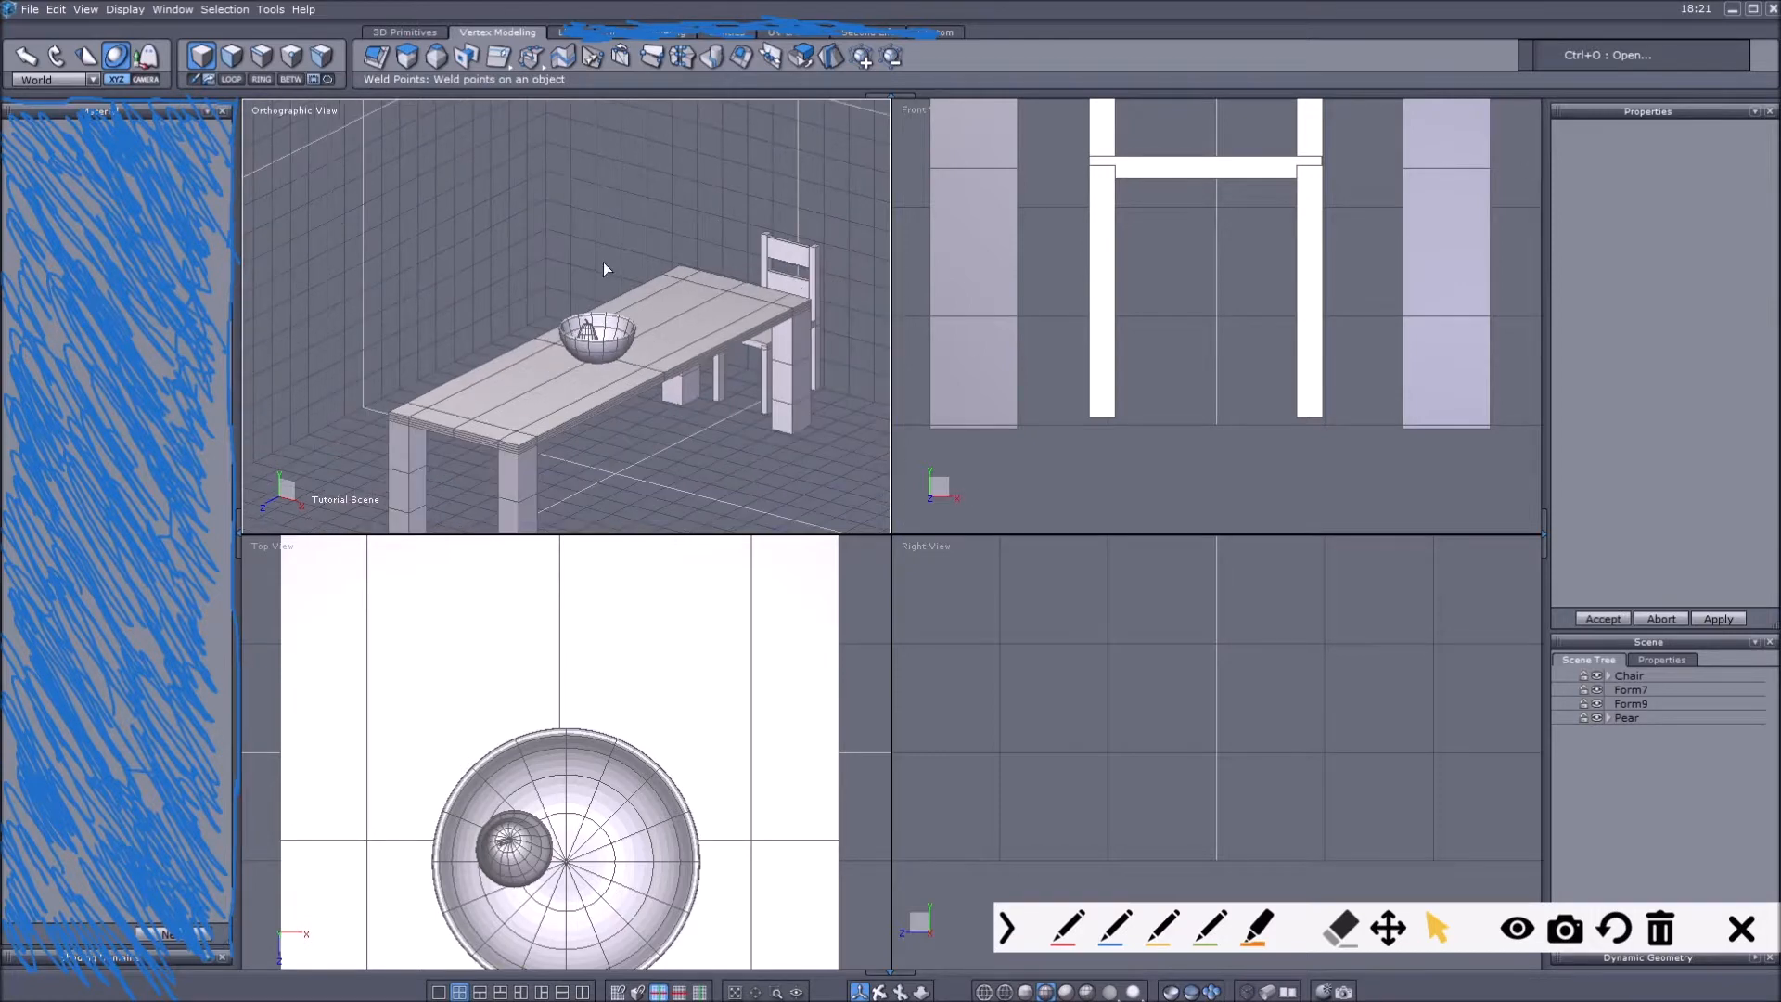
scroll(803, 285, up, 1)
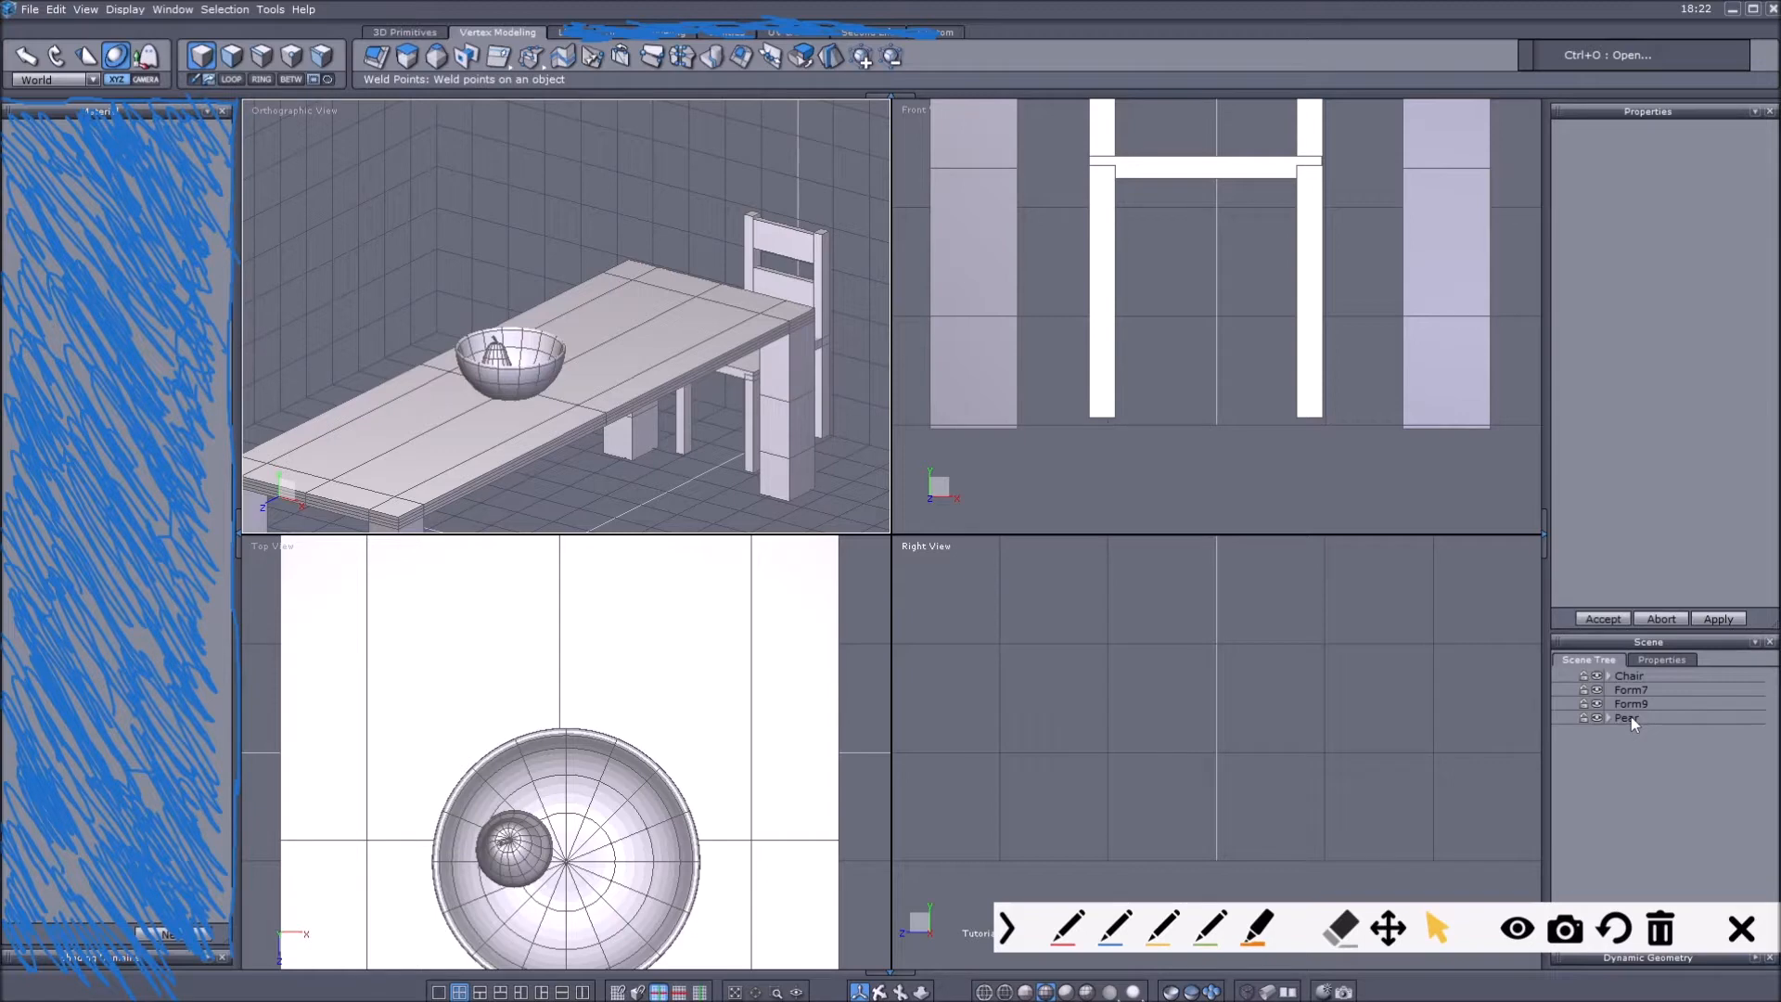
Turn off symmetry for the table object Form7 and rename it Table.
click(1627, 693)
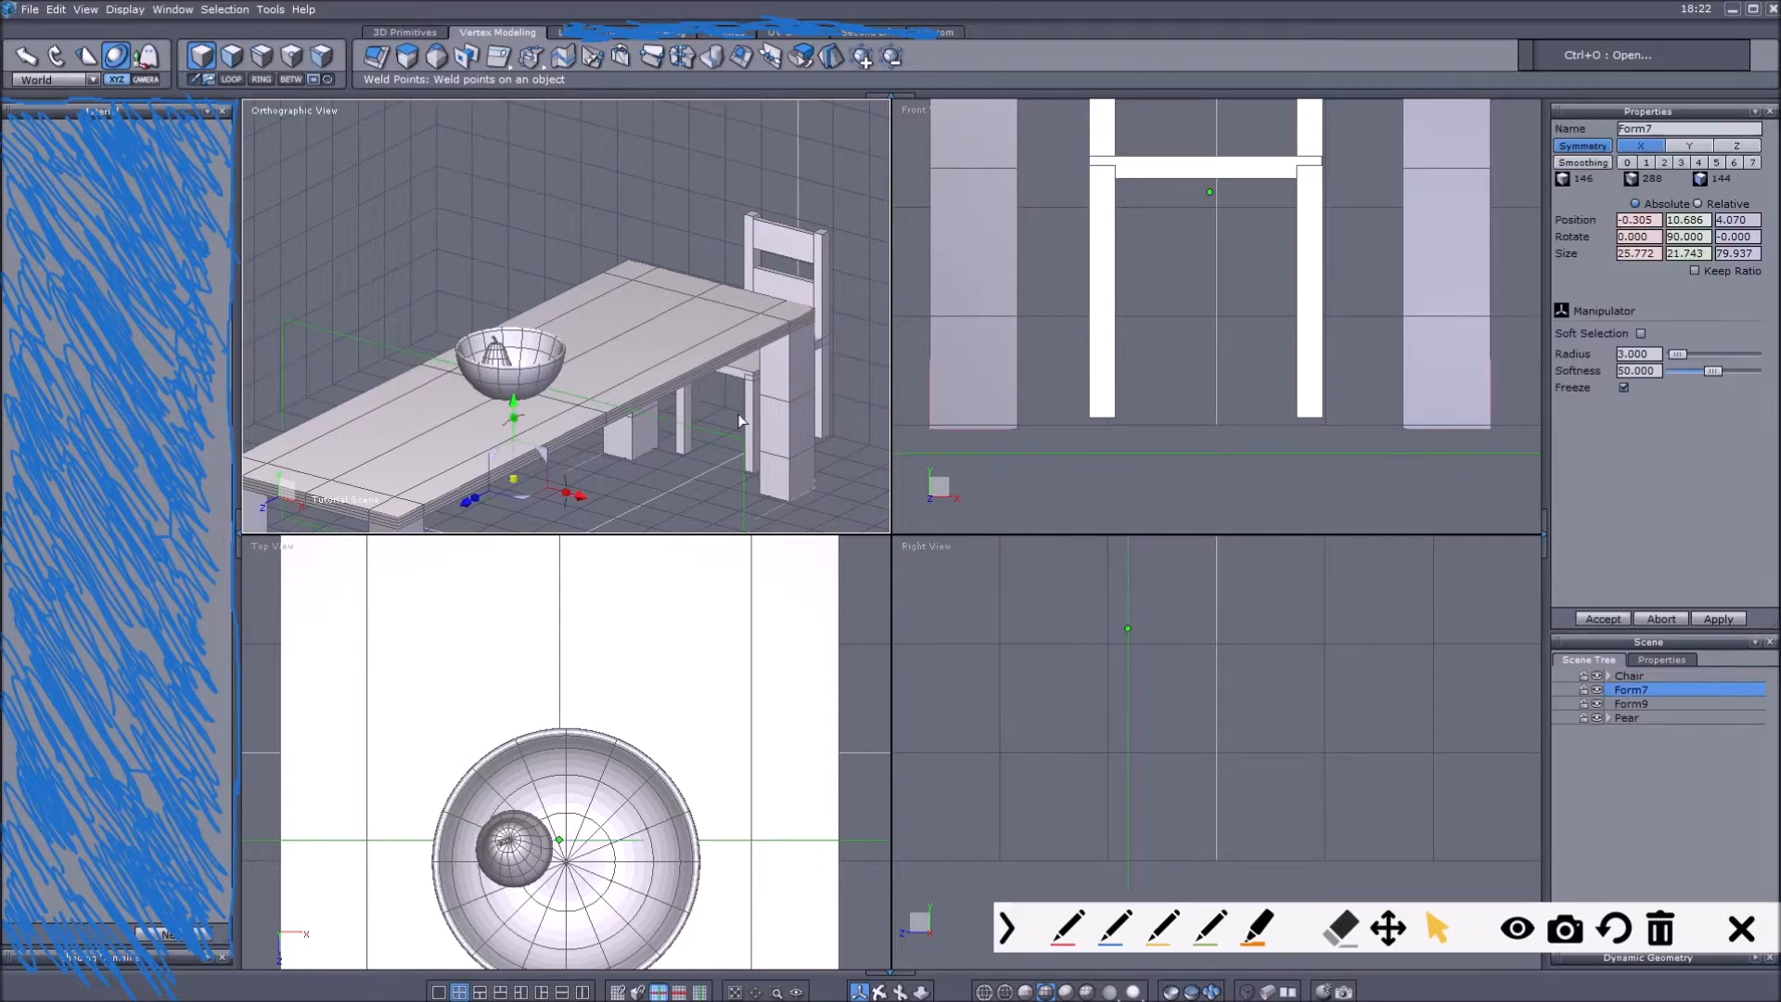
click(1583, 146)
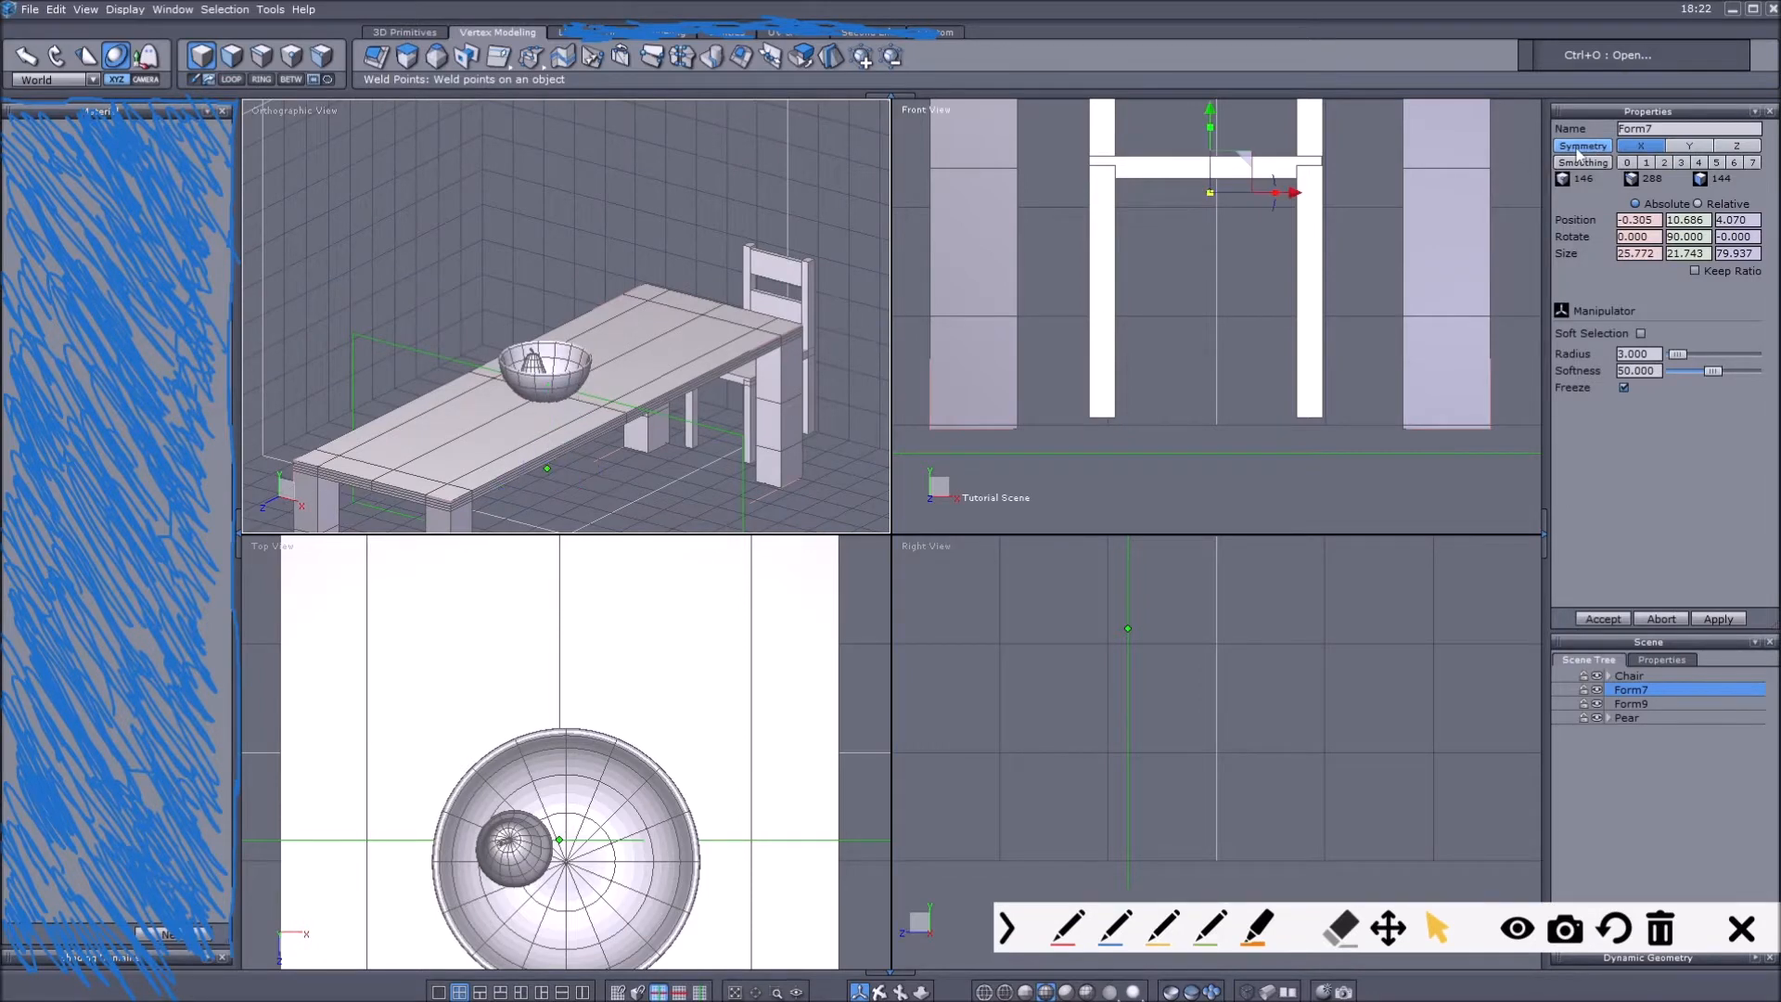
double_click(1673, 129)
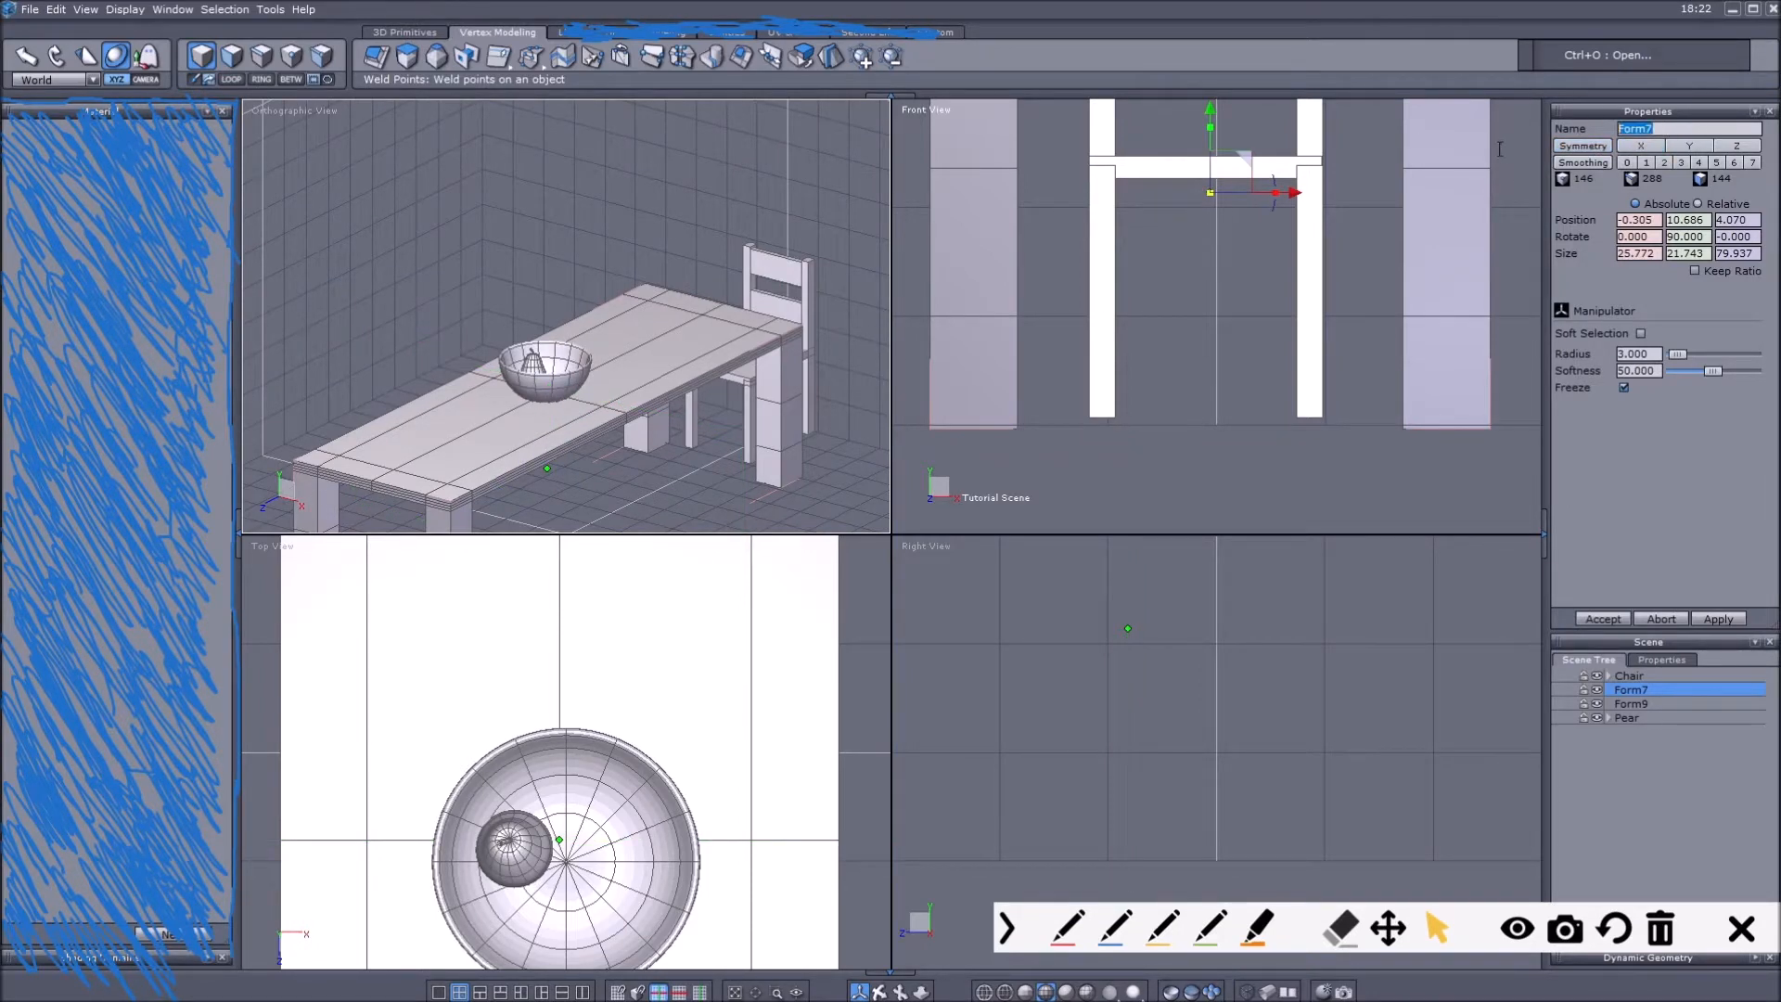
text(Table)
key(Return)
Rename the bowl object Form9 as Bowl and turn off its symmetry.
click(1630, 704)
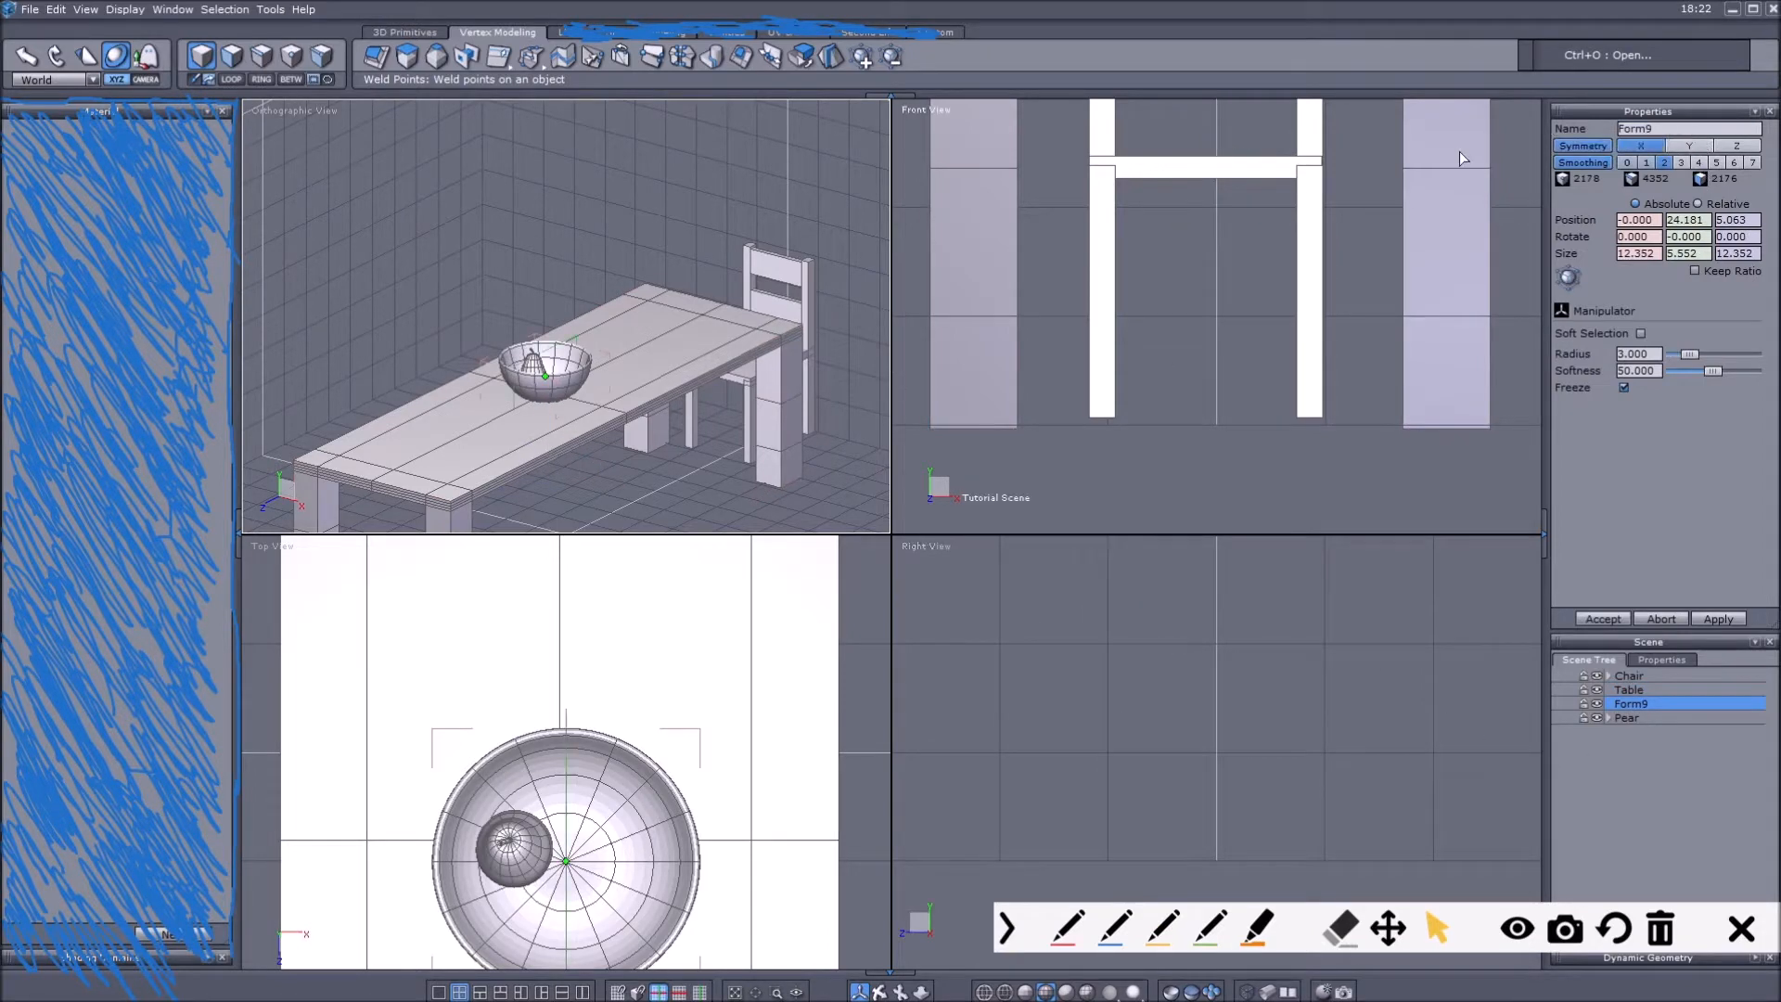
drag(1669, 131, 1536, 140)
text(Bowl)
key(Return)
click(1582, 145)
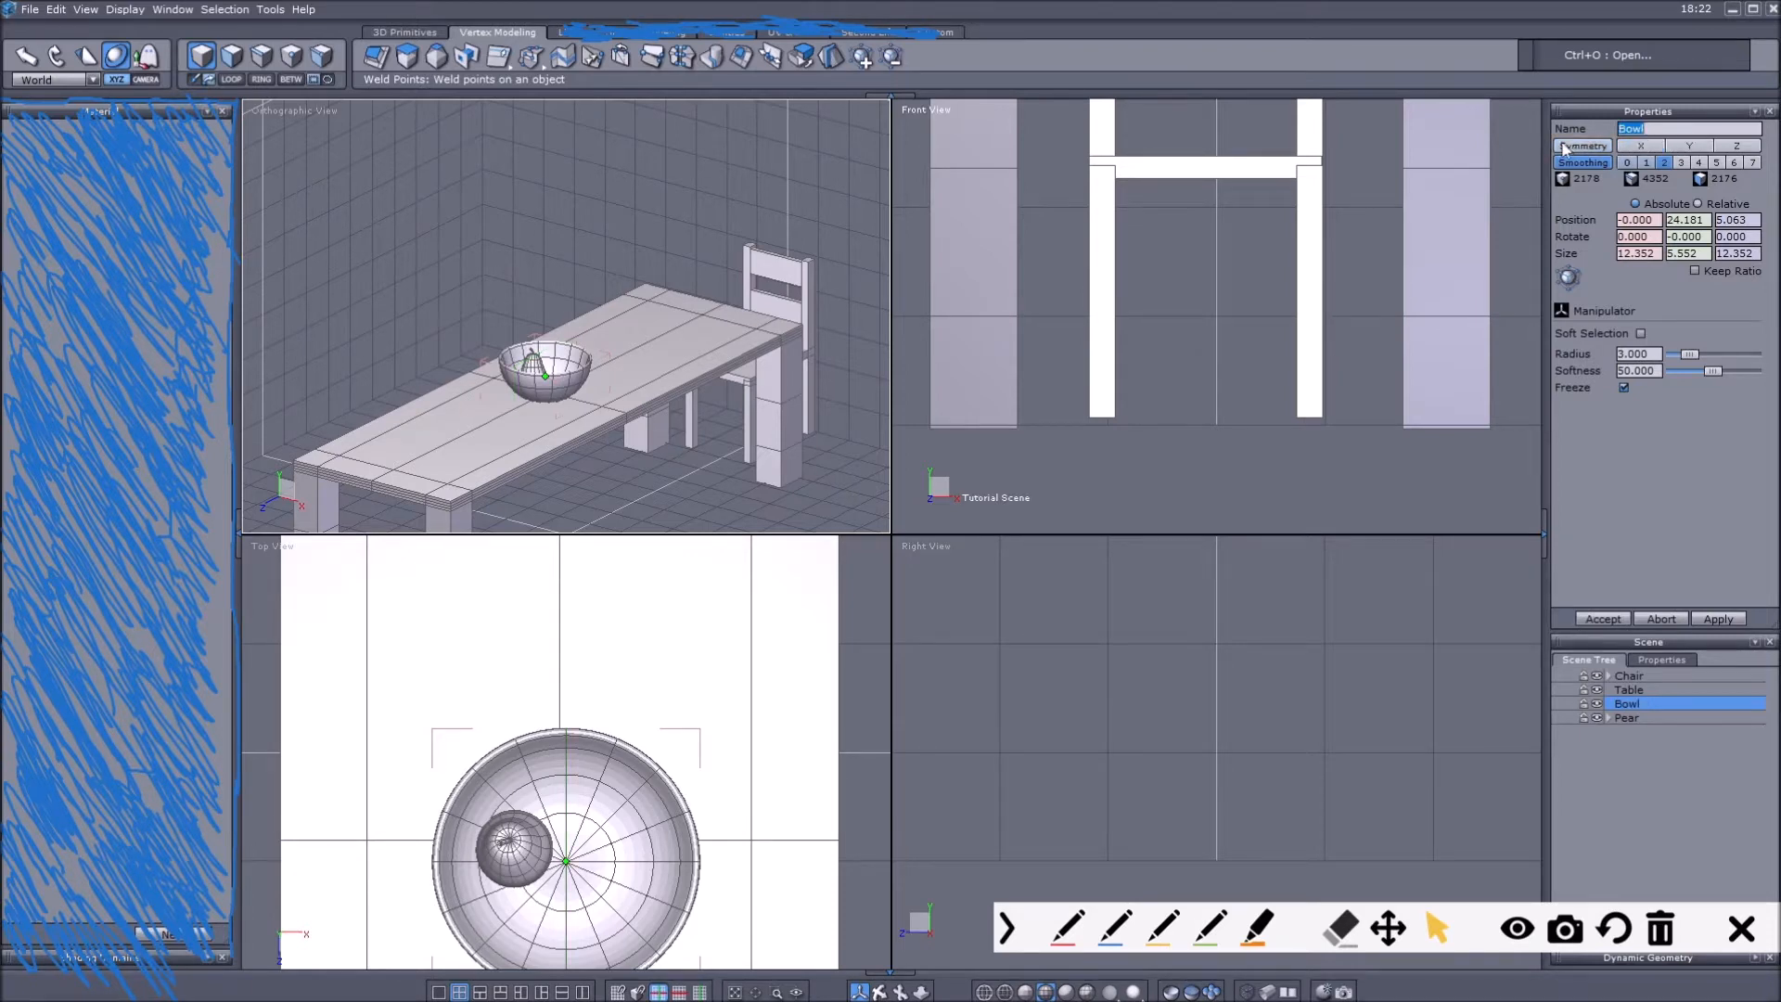
Move the table away from the chair to about X -28.8, and move the bowl and pear together back onto the tabletop.
click(1620, 706)
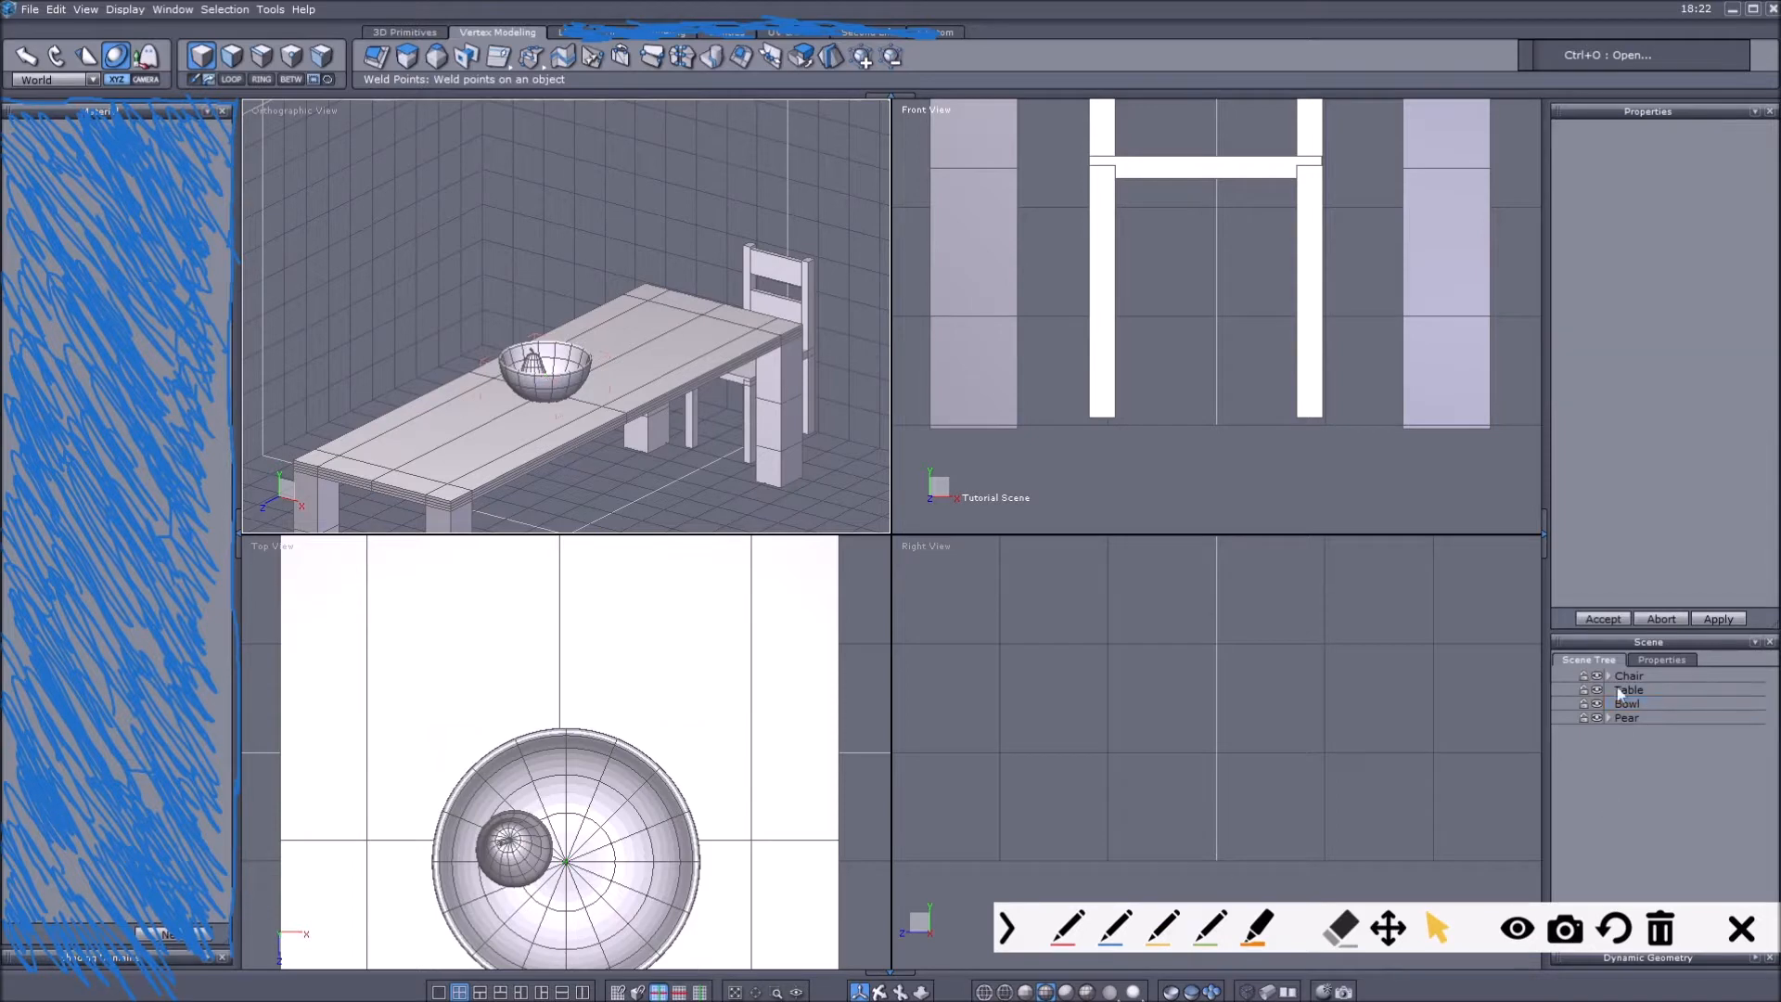
click(1630, 690)
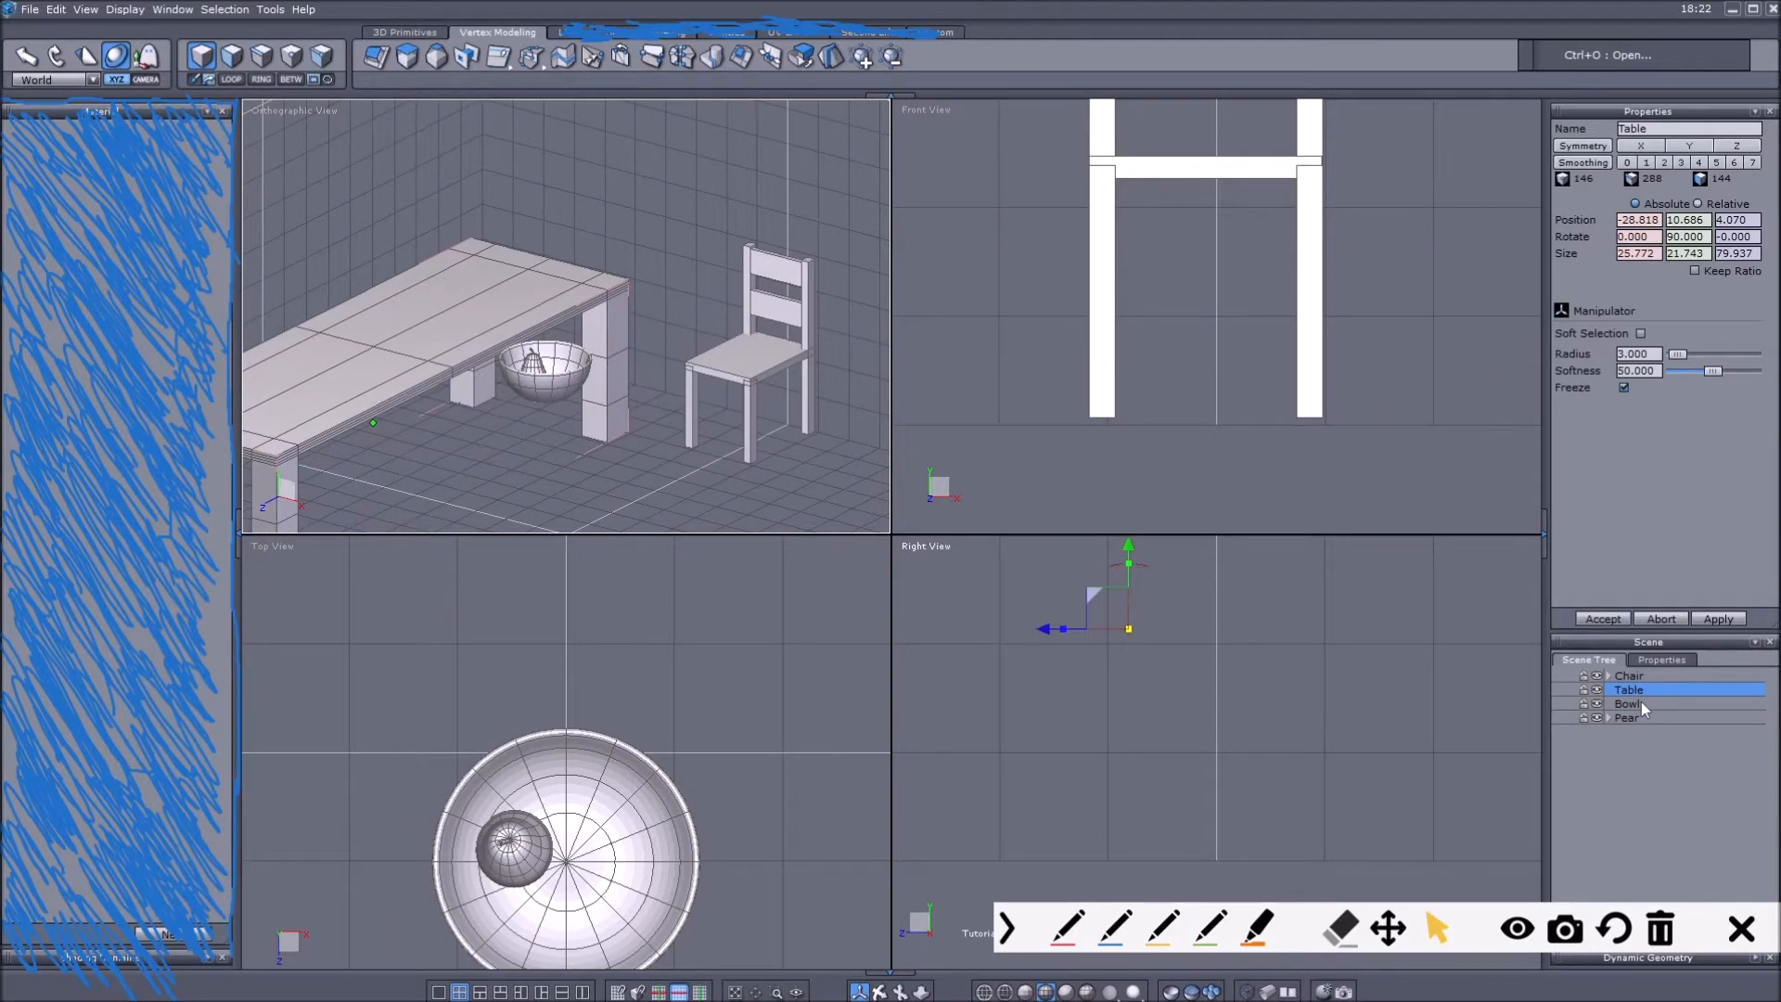
click(1639, 704)
ctrl+click(1635, 720)
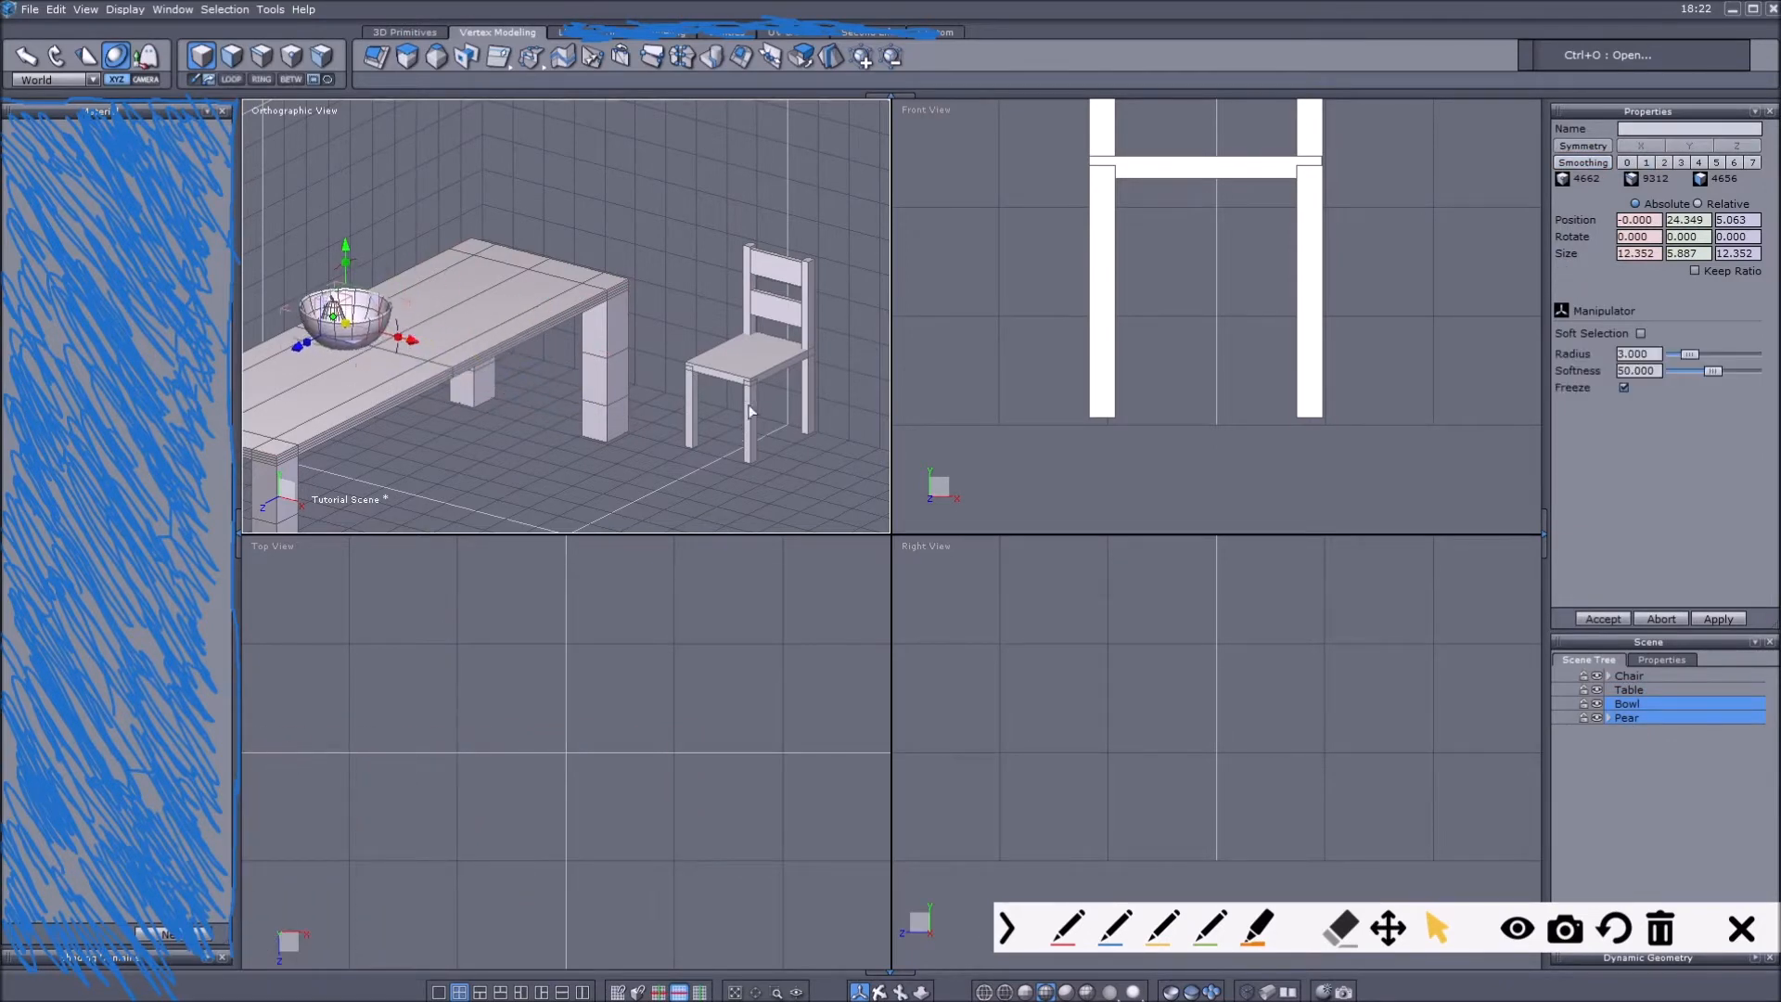
scroll(765, 348, up, 5)
scroll(696, 334, down, 2)
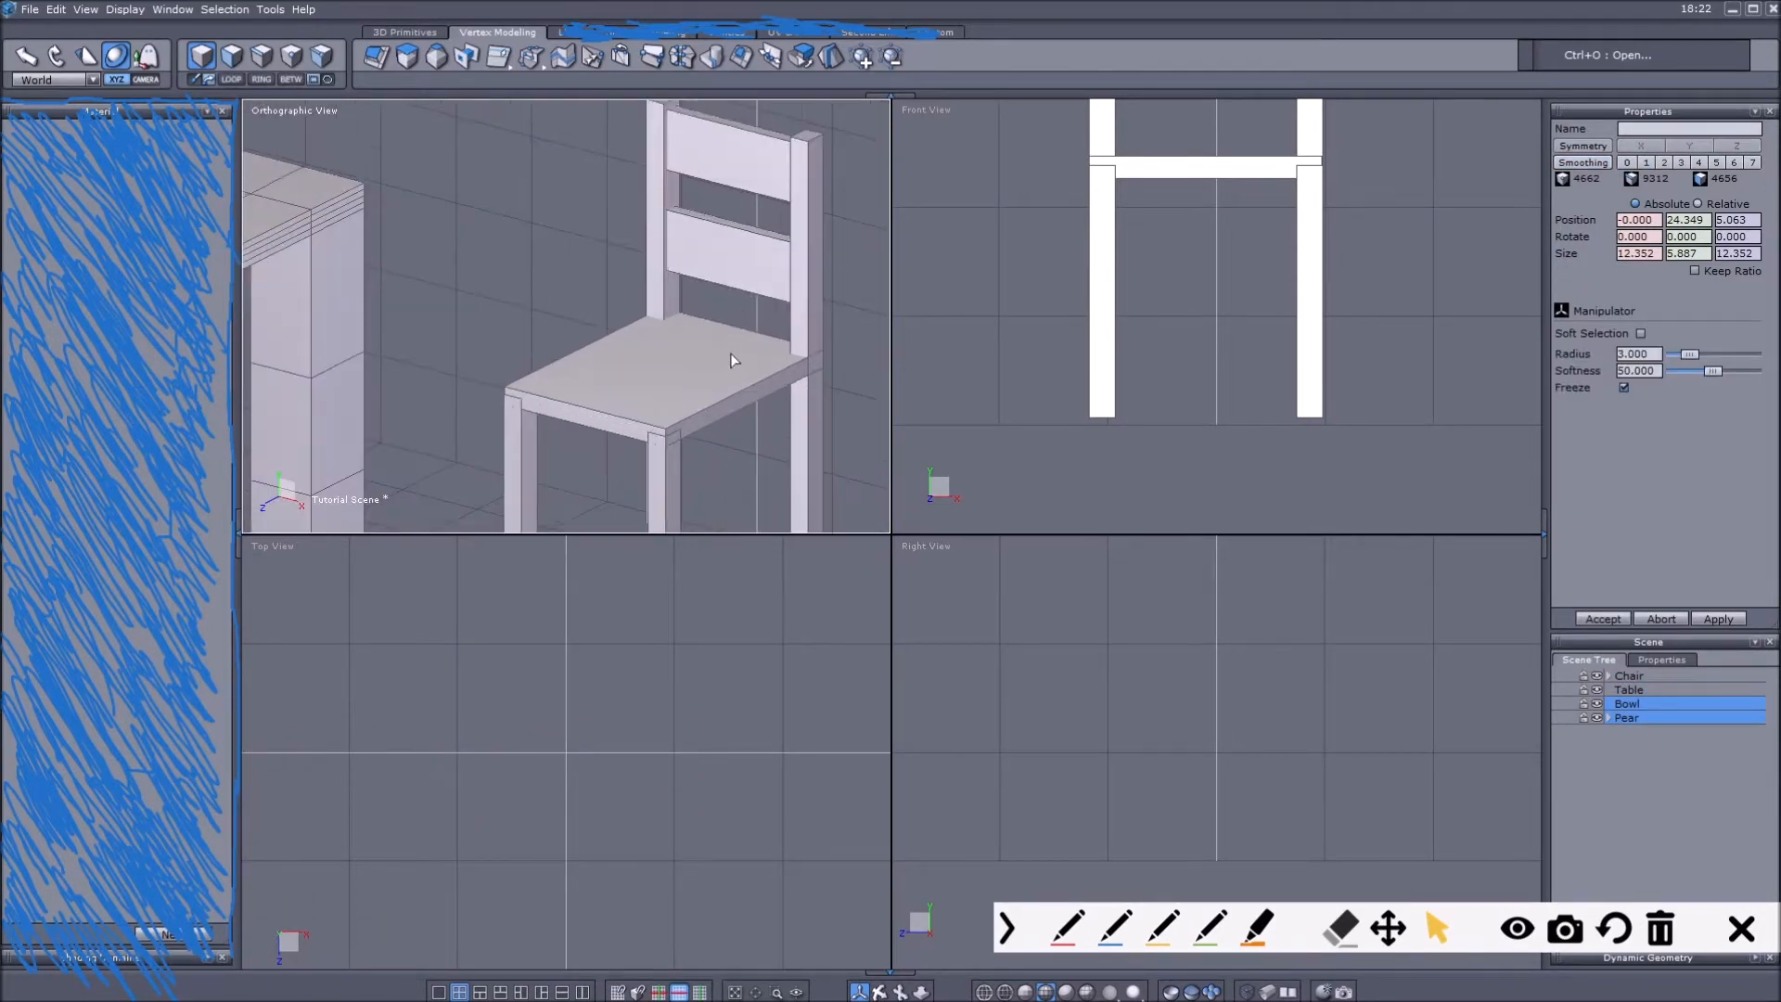
scroll(715, 349, down, 5)
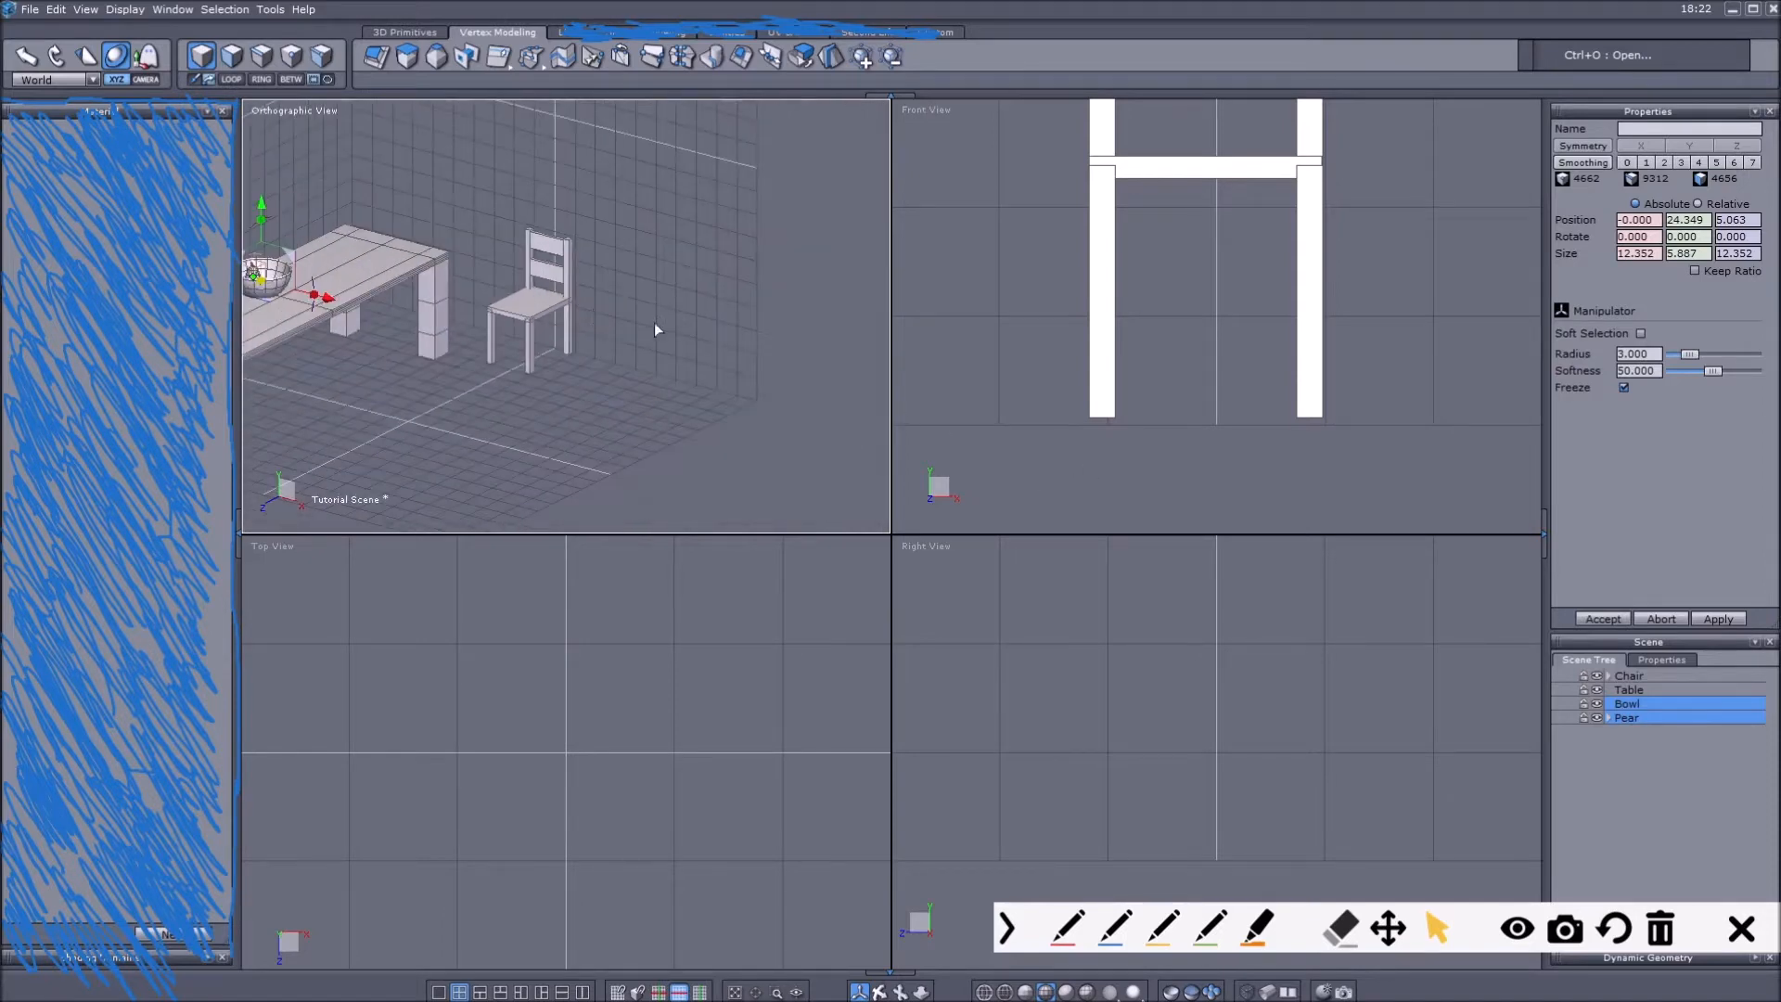
scroll(555, 331, down, 2)
scroll(408, 367, up, 5)
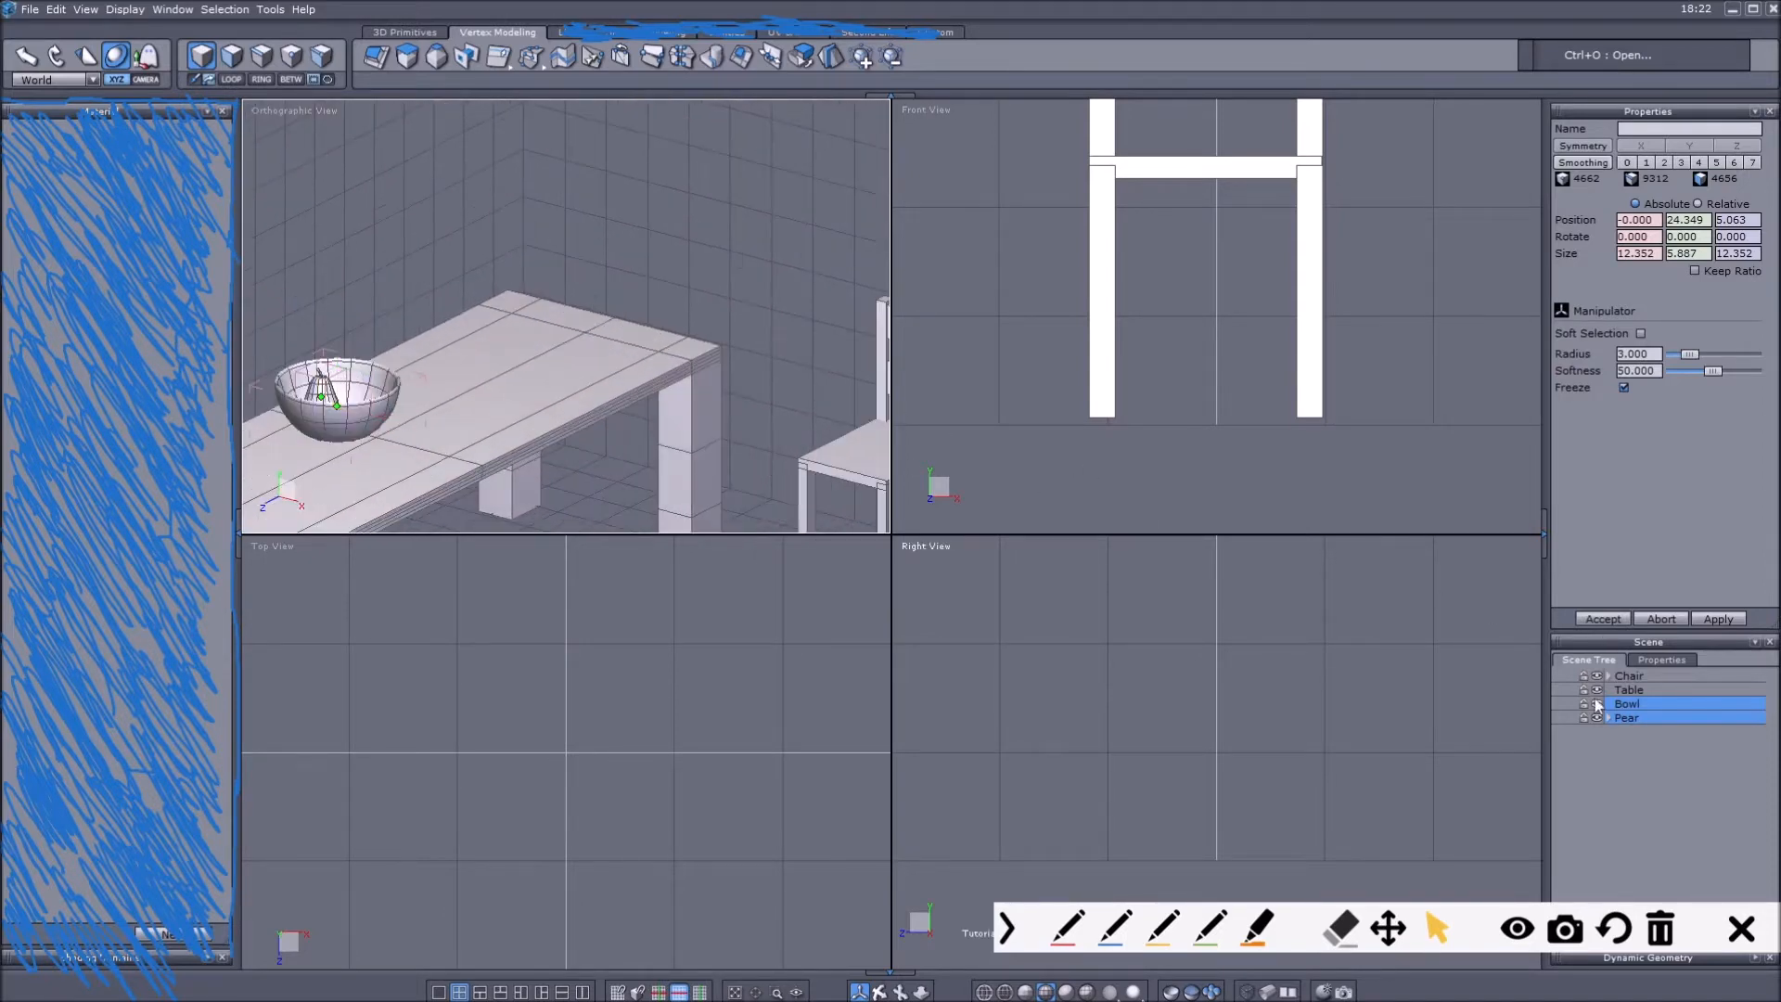
click(1069, 928)
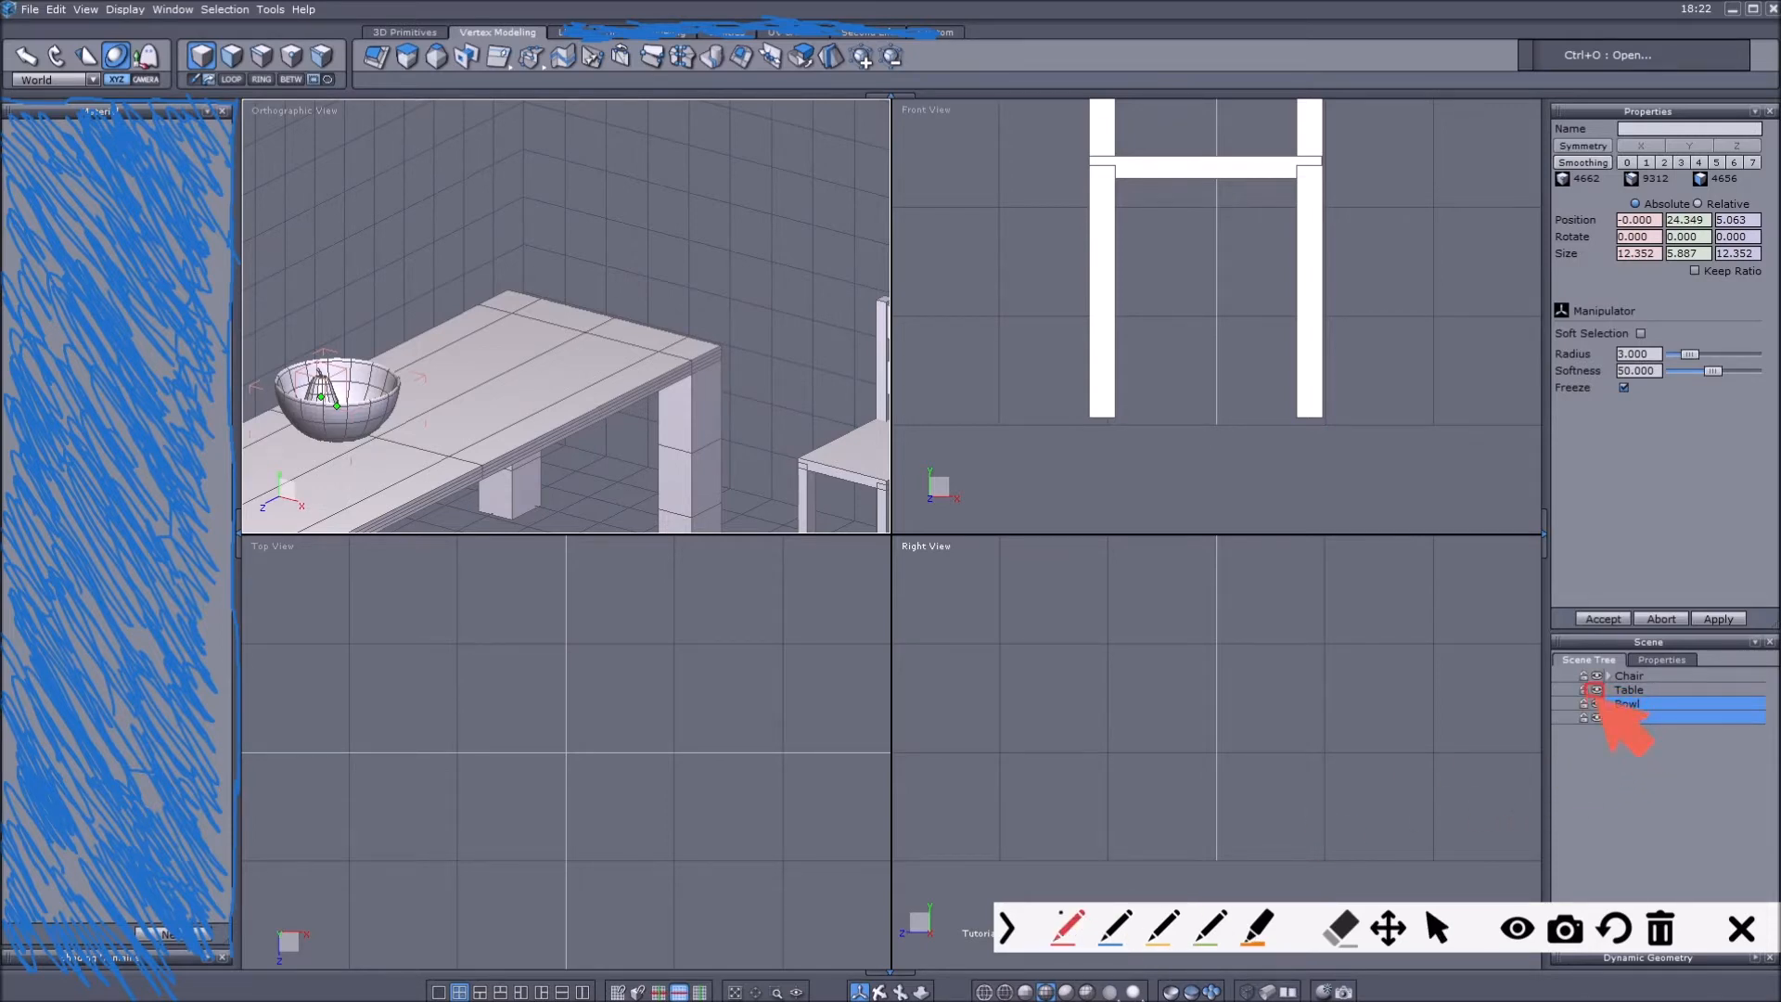
click(1437, 928)
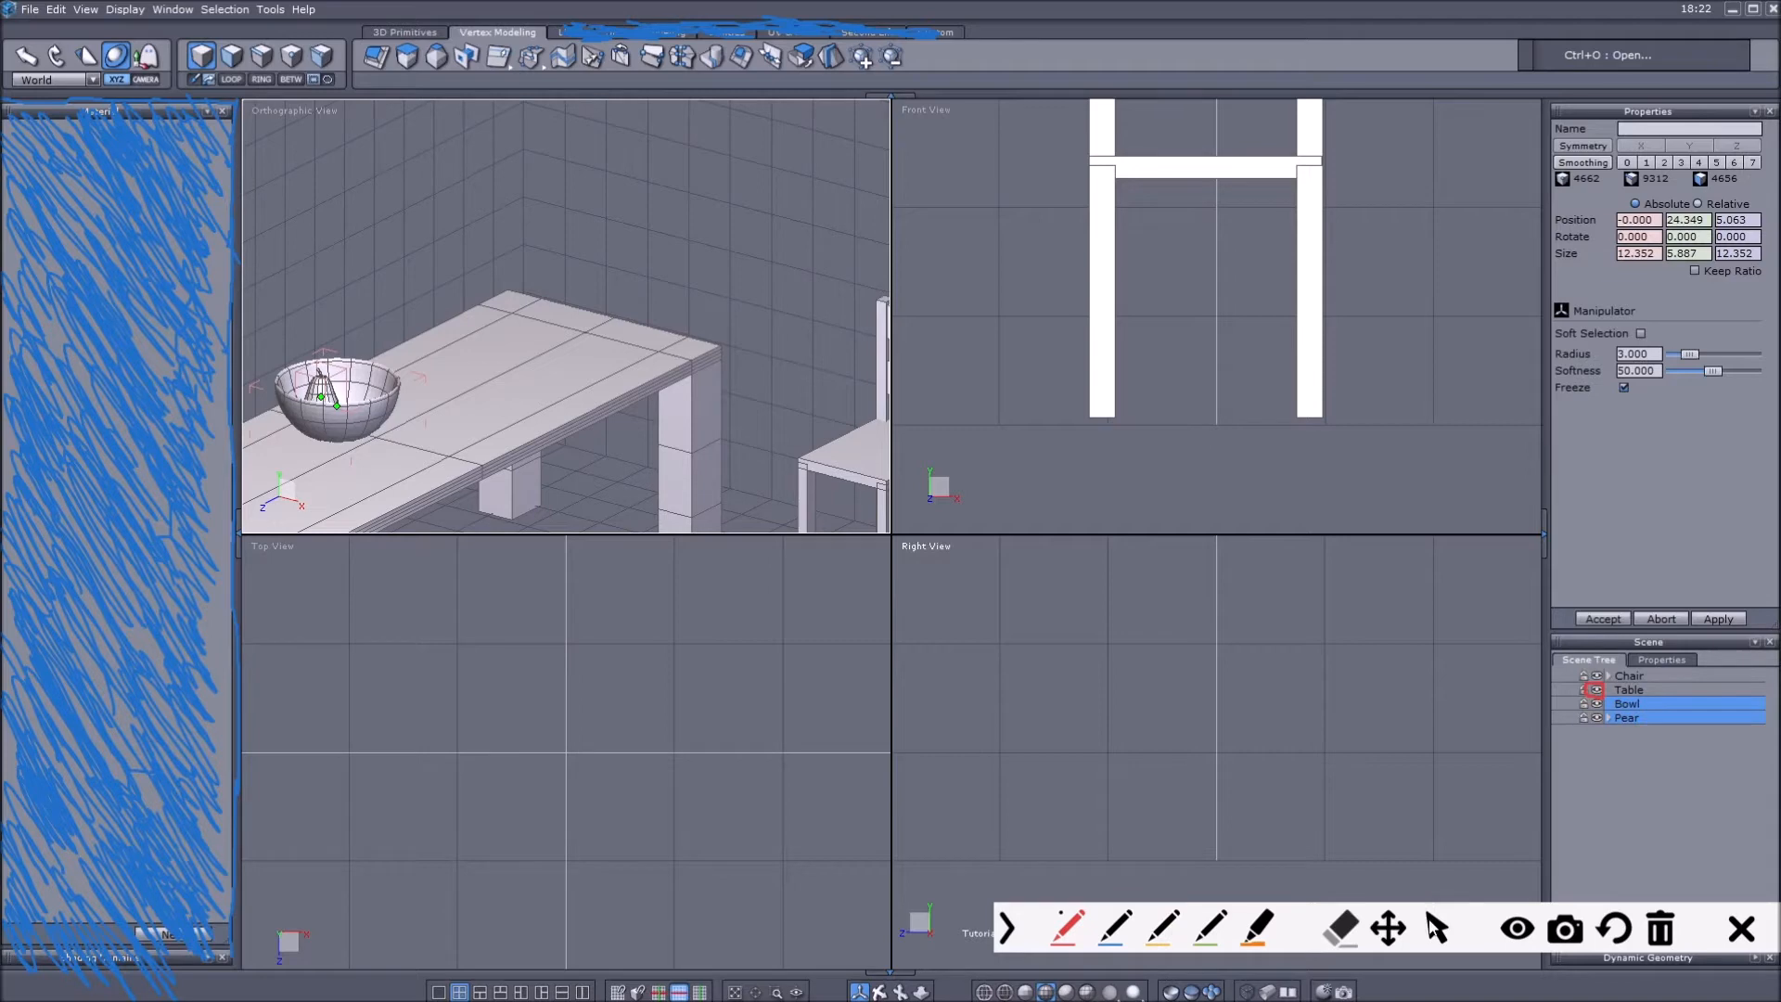
Hide the table, bowl and pear so that only the chair is displayed.
click(1596, 691)
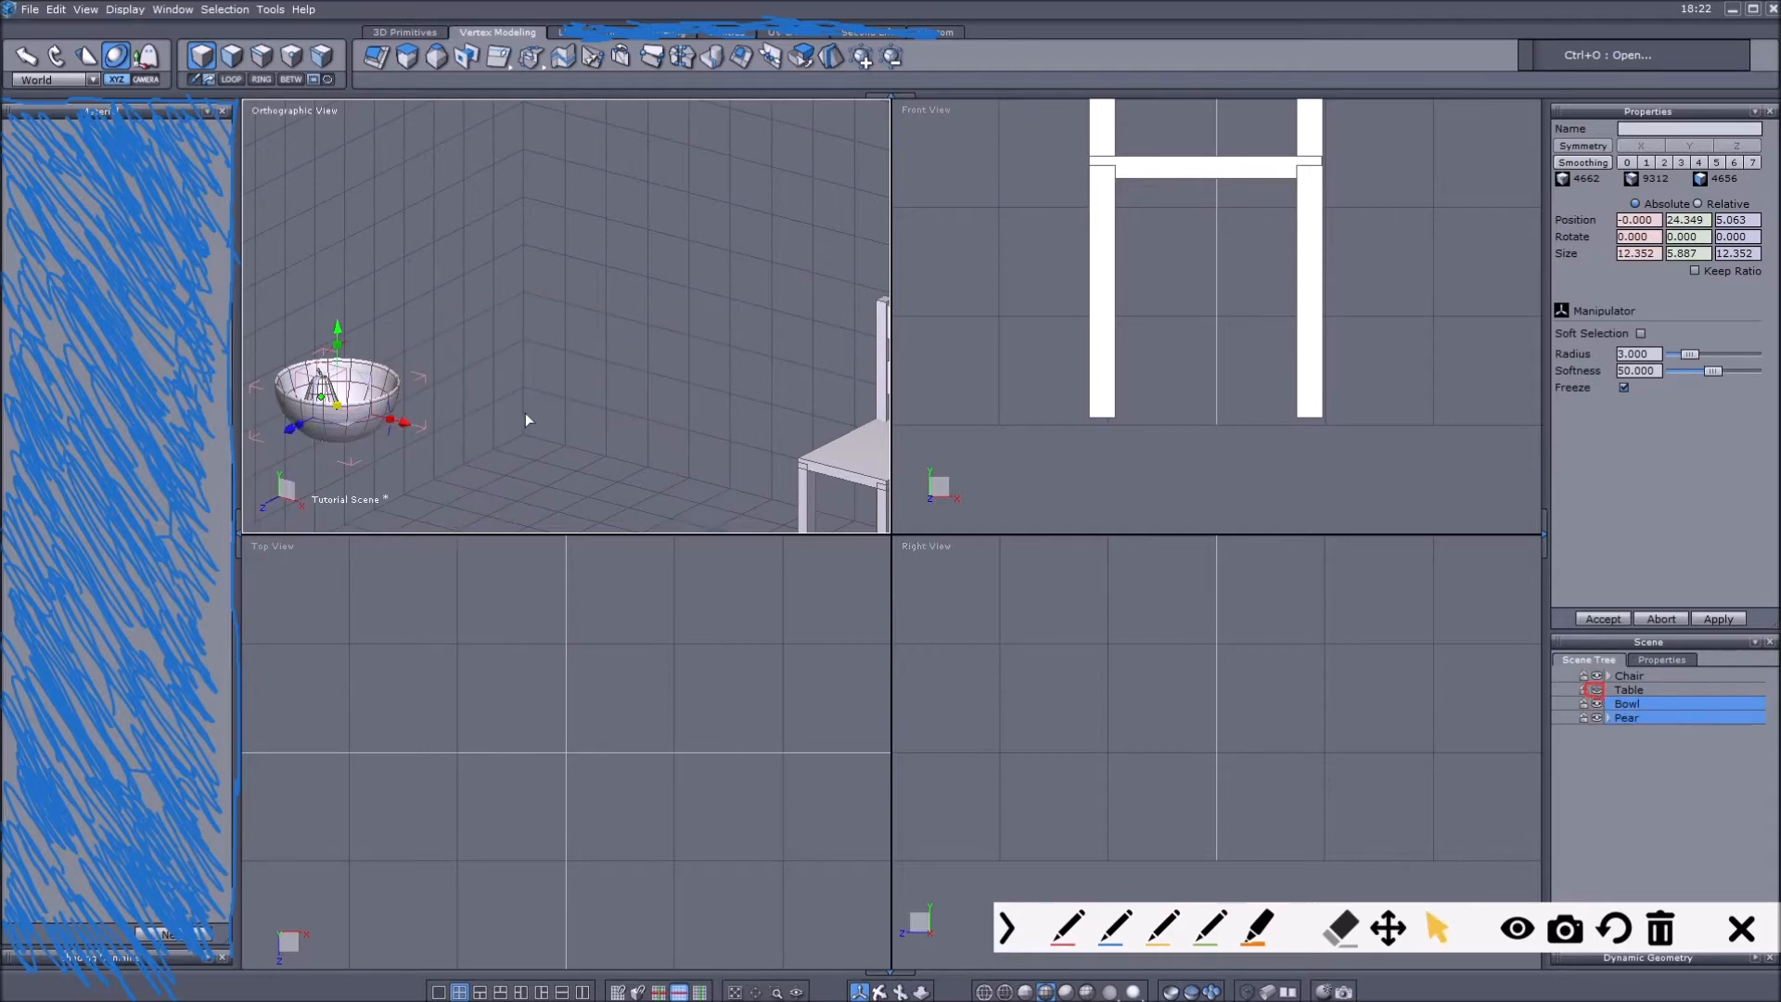
click(1596, 704)
click(1597, 718)
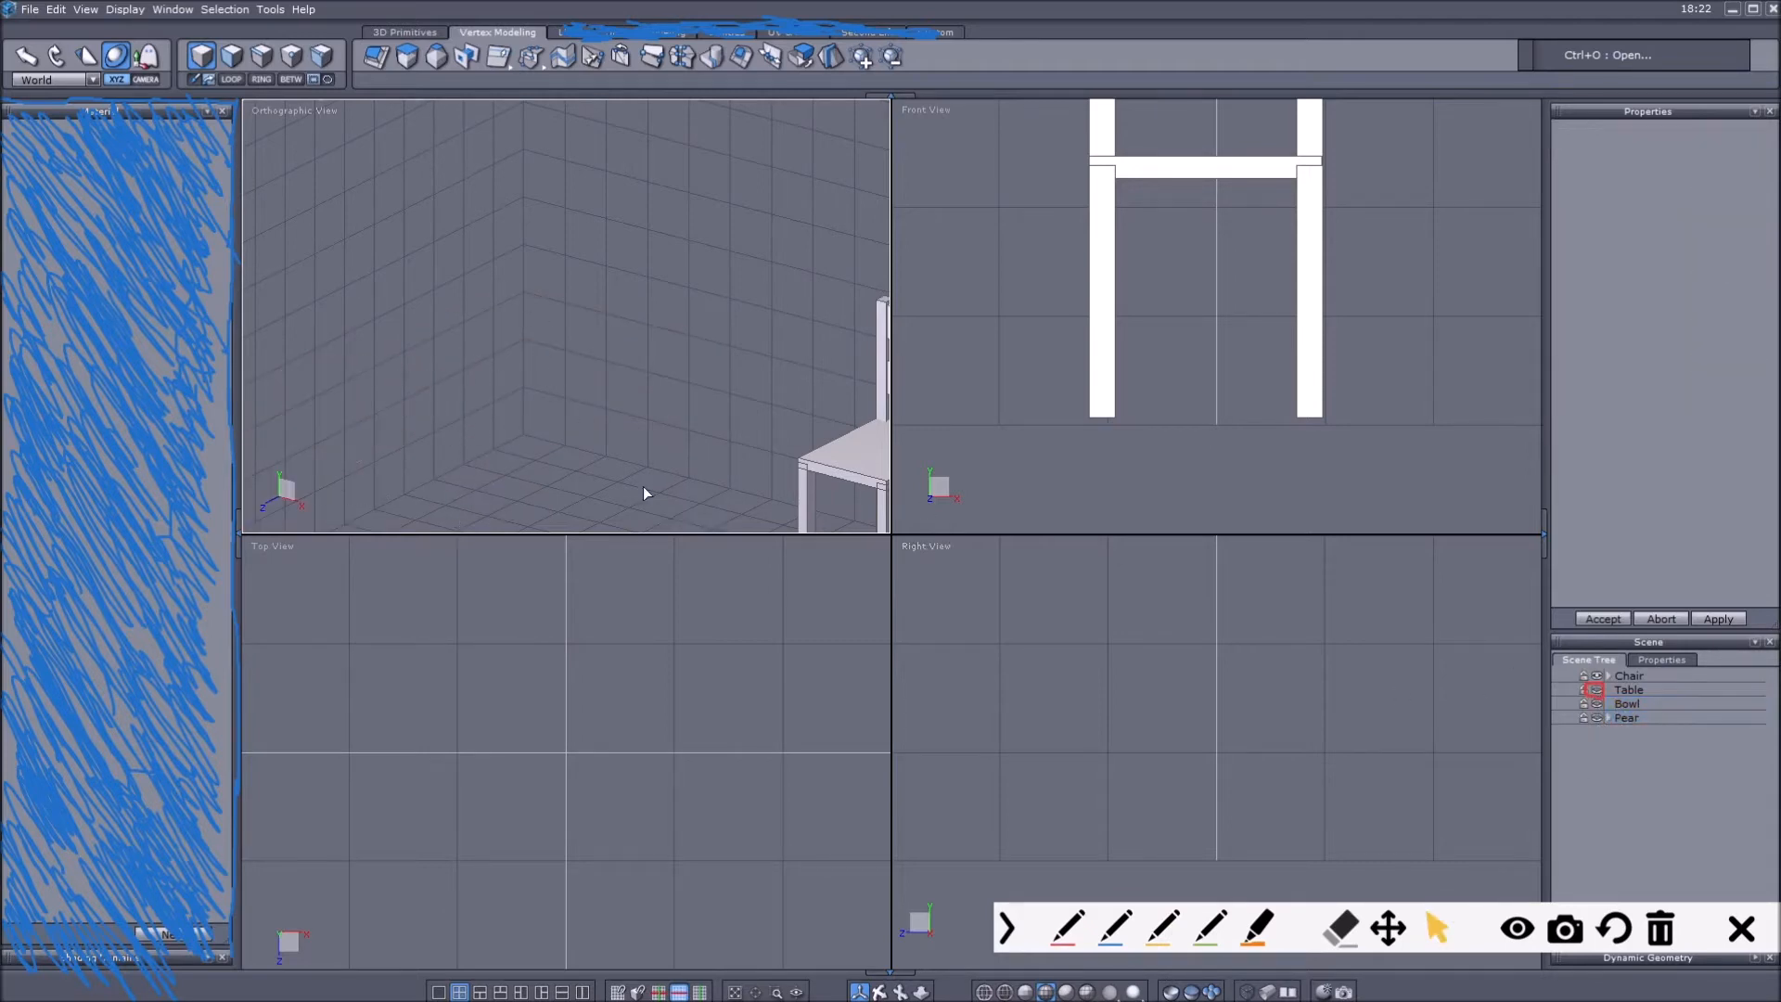
Move the chair forward along the Z axis to a position of about 5.5.
middle_drag(568, 406, 328, 416)
scroll(794, 336, up, 2)
scroll(731, 364, down, 3)
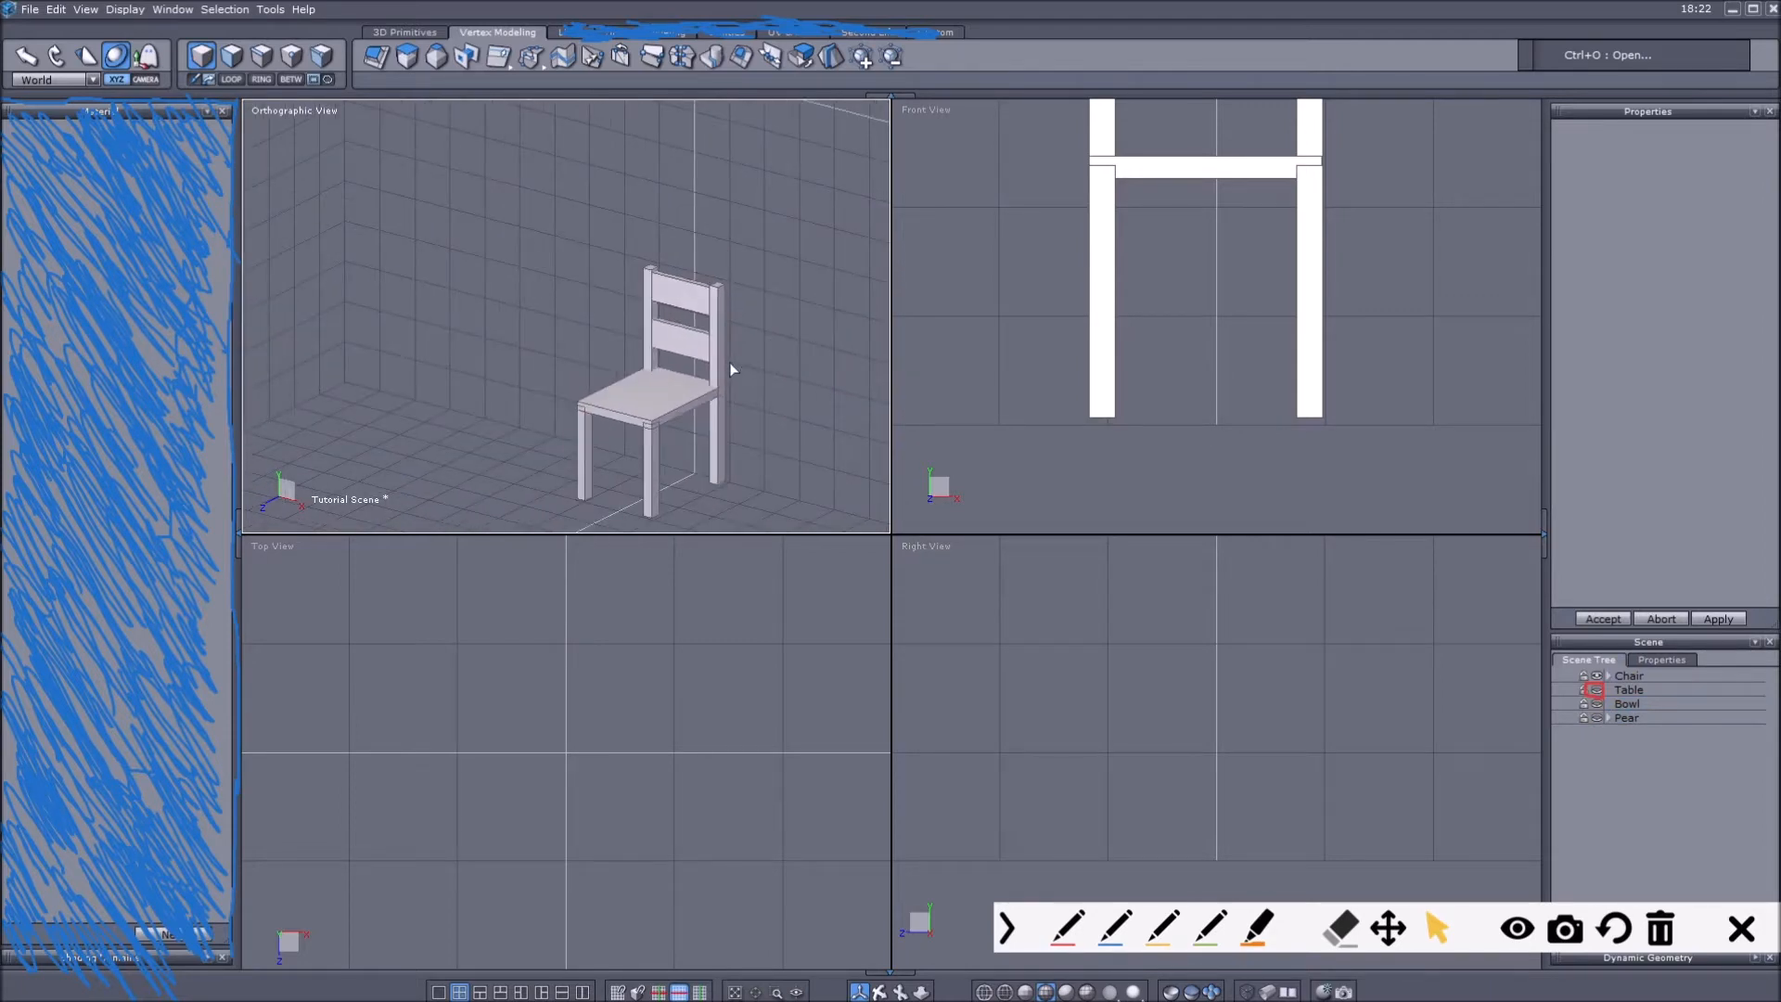
click(649, 388)
drag(599, 421, 354, 530)
middle_drag(581, 477, 864, 280)
scroll(816, 263, up, 5)
scroll(686, 311, up, 3)
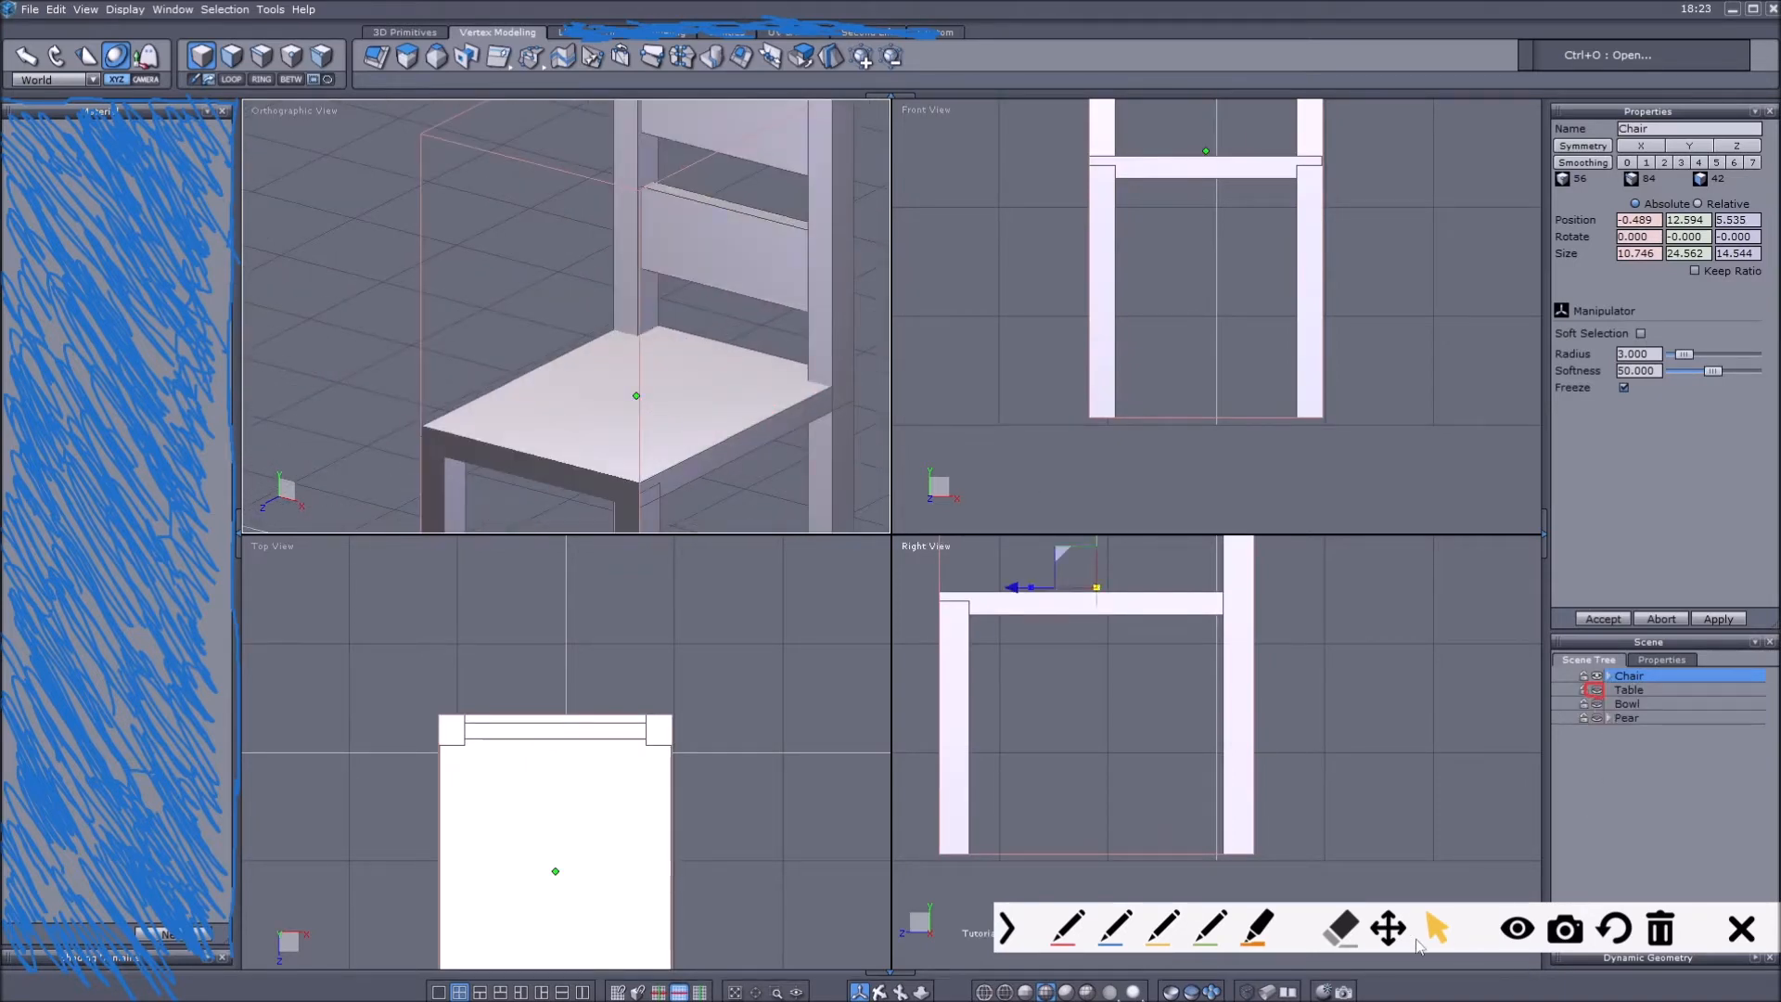
click(1351, 928)
click(1437, 928)
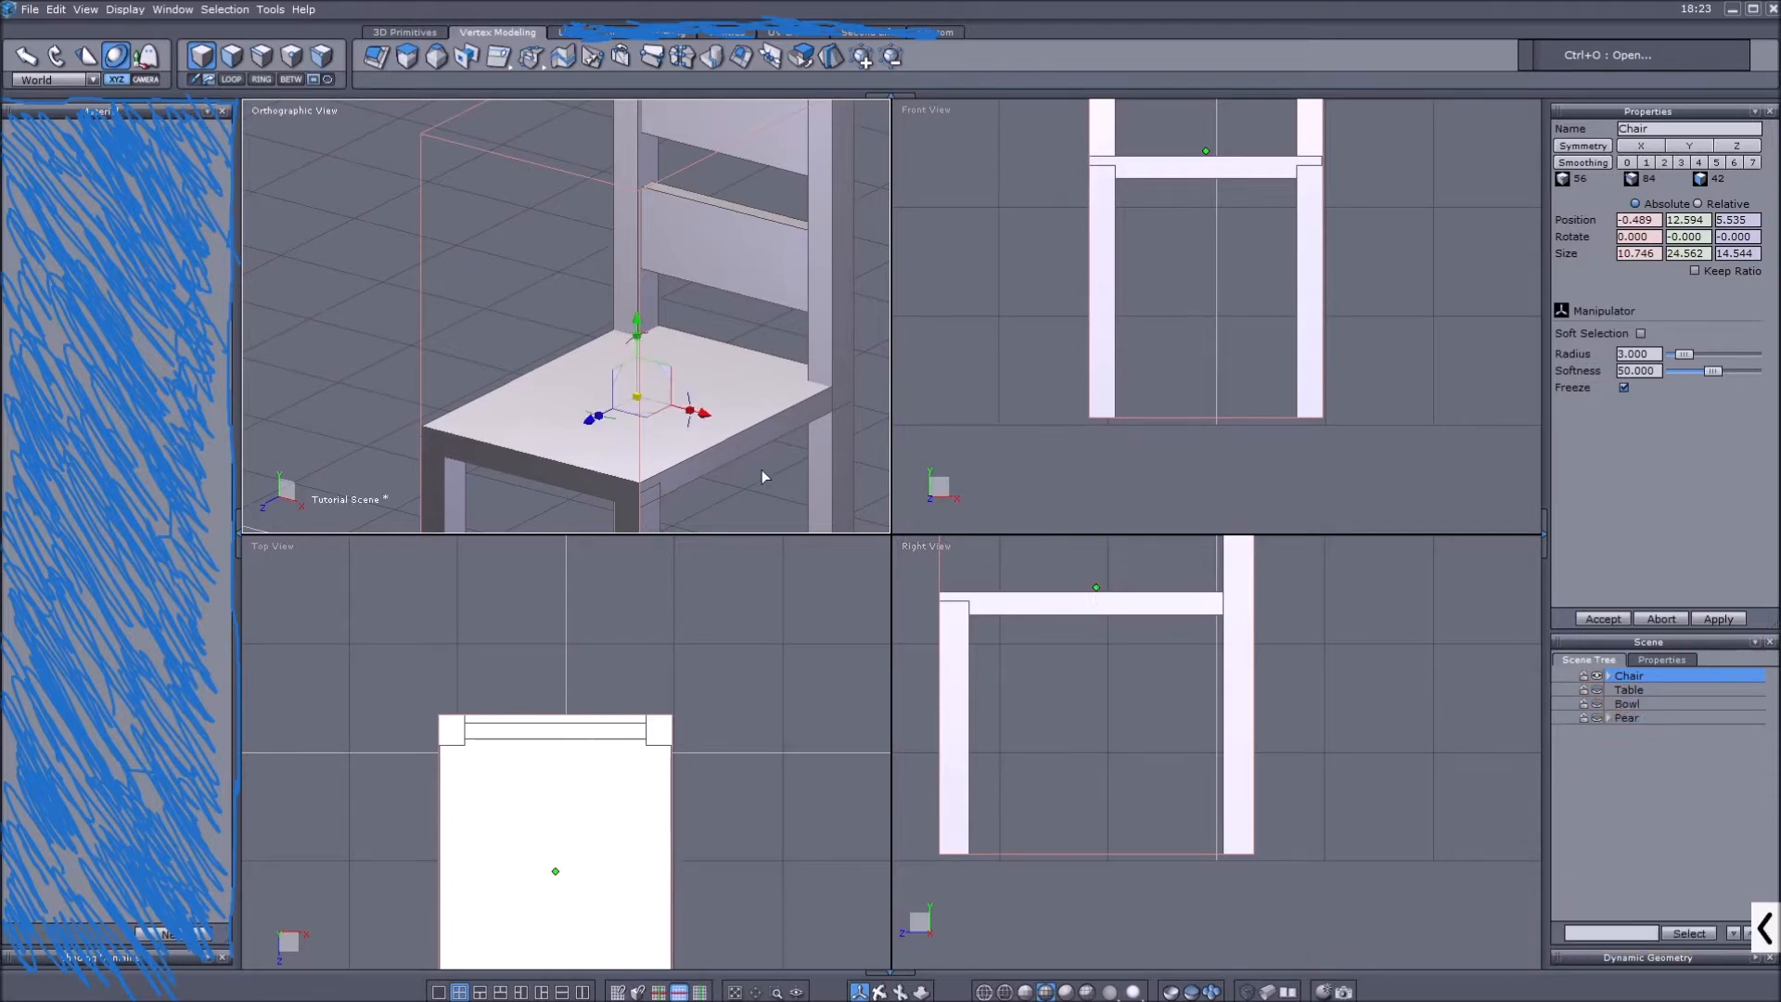
scroll(657, 412, down, 2)
scroll(629, 403, up, 3)
scroll(1241, 313, down, 5)
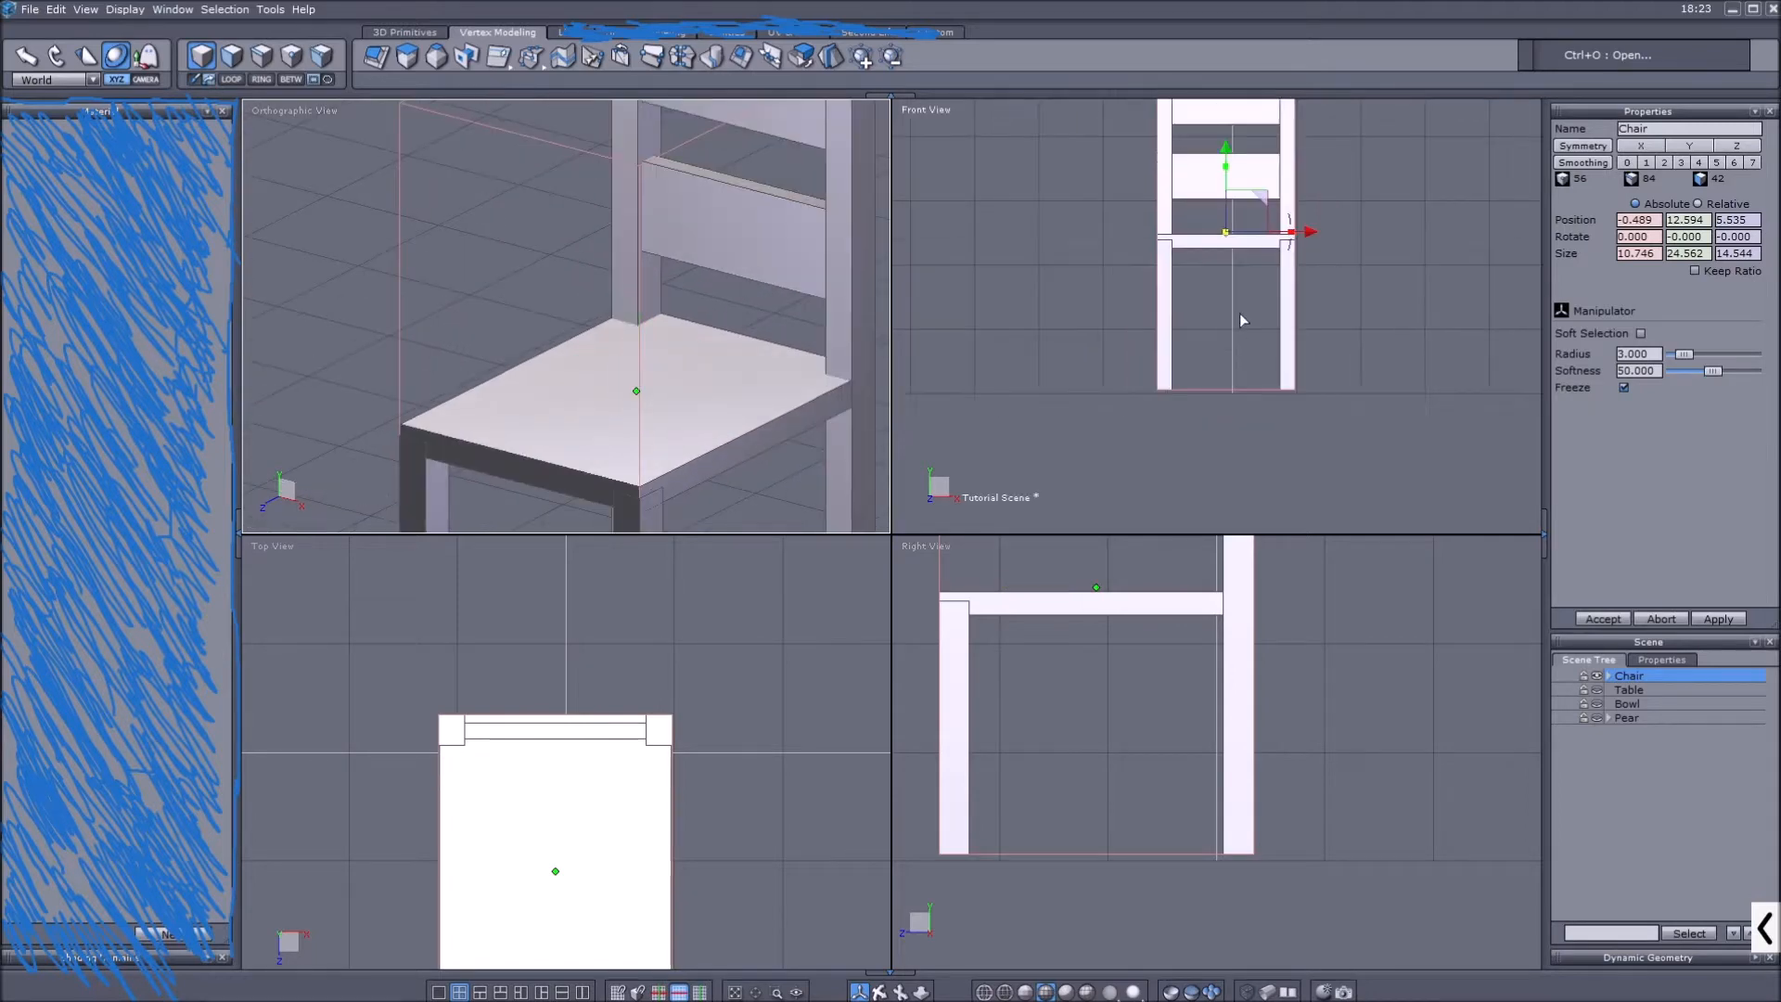
scroll(713, 417, down, 4)
scroll(710, 416, up, 5)
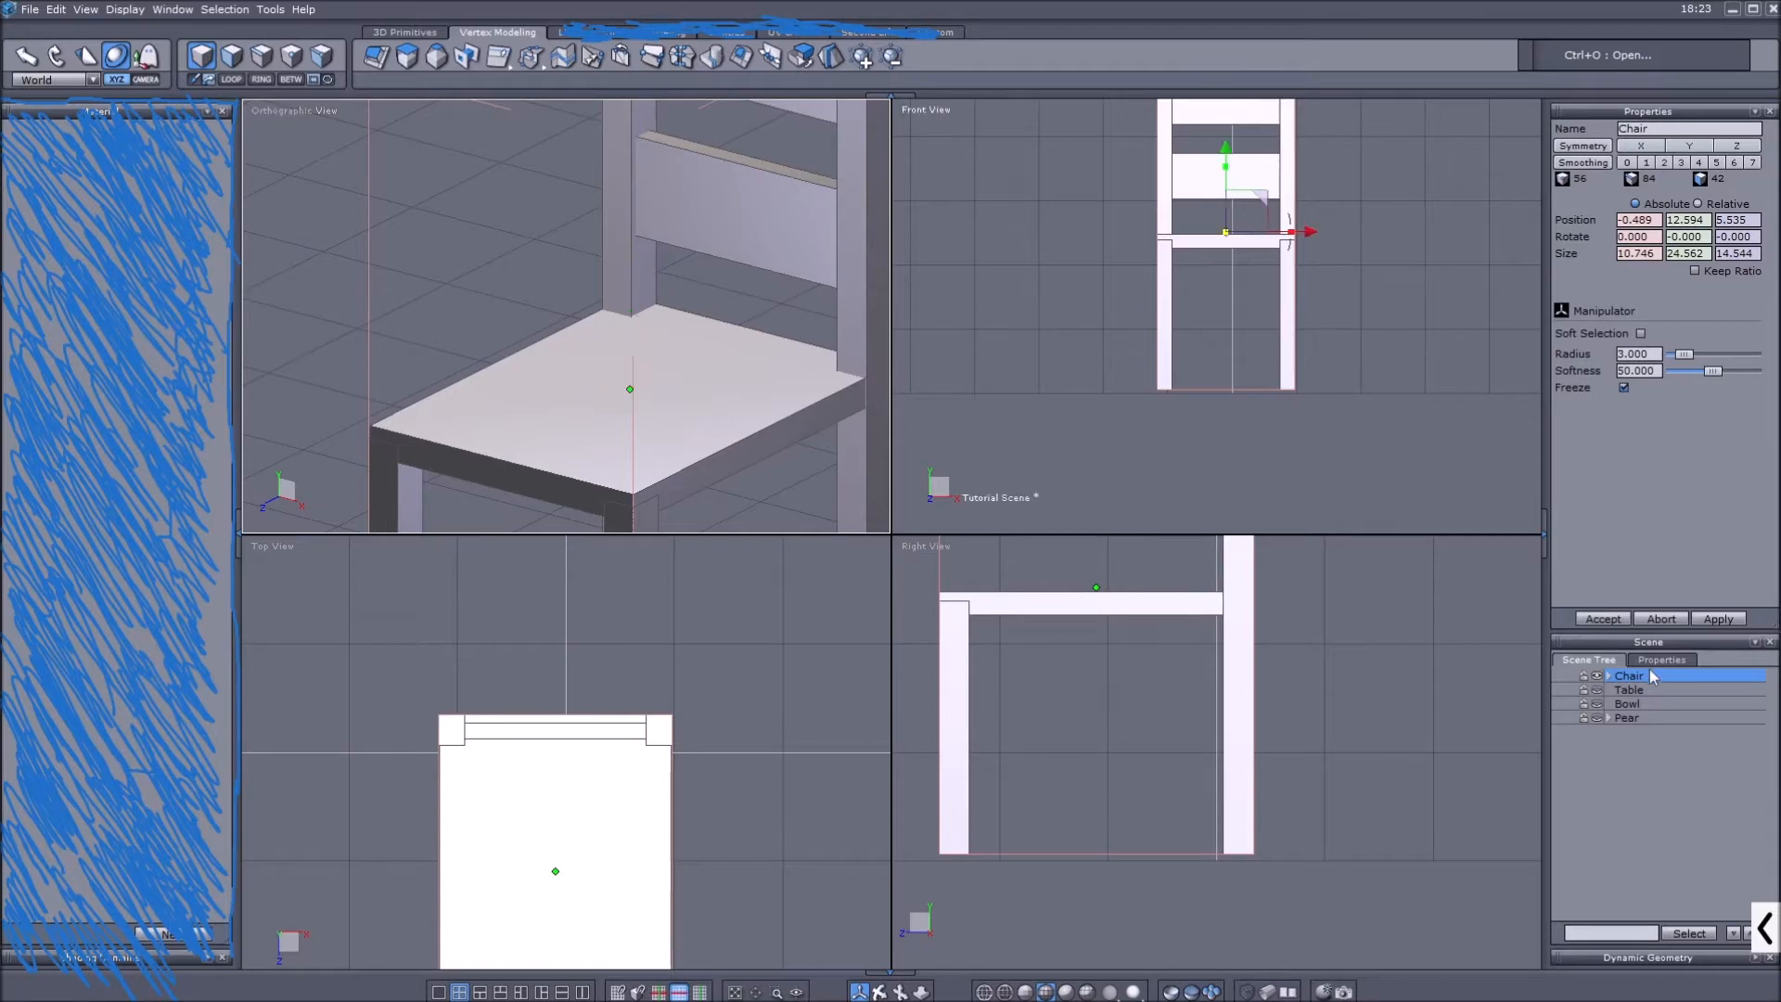
Reorder the scene tree so Chair comes after Pear, and clear the selection.
drag(1628, 677, 1625, 726)
click(1627, 718)
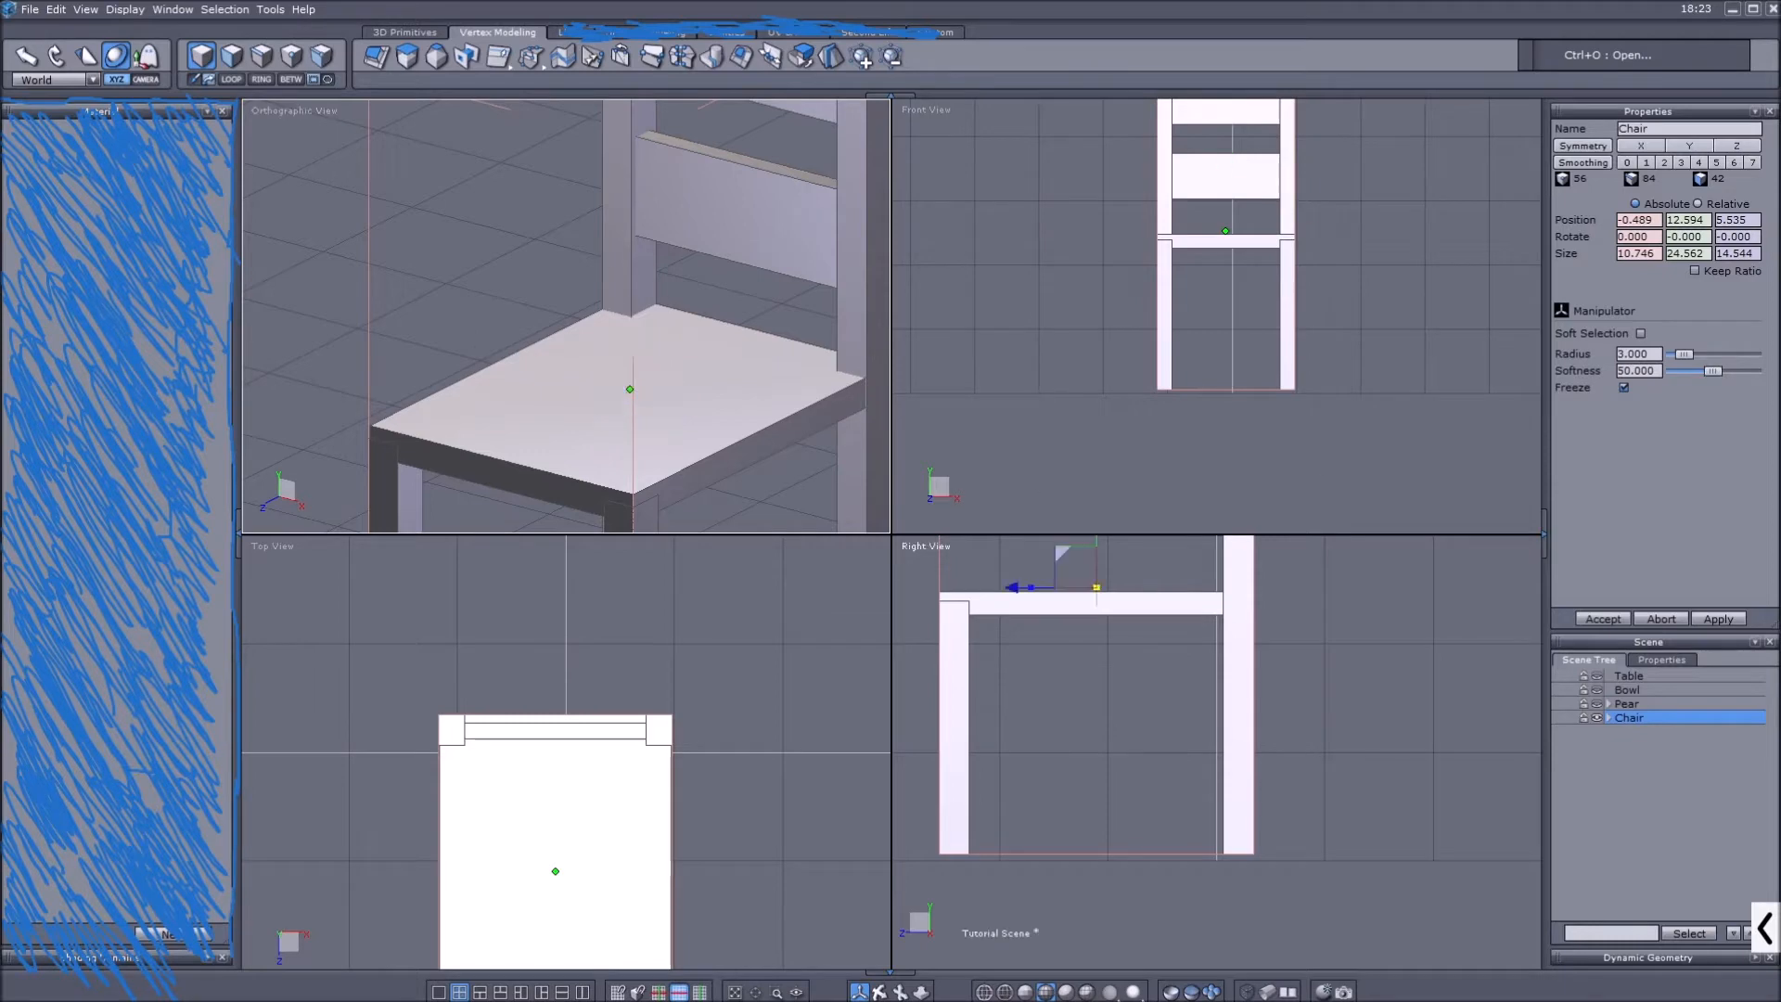
click(1608, 718)
click(1609, 718)
click(1612, 760)
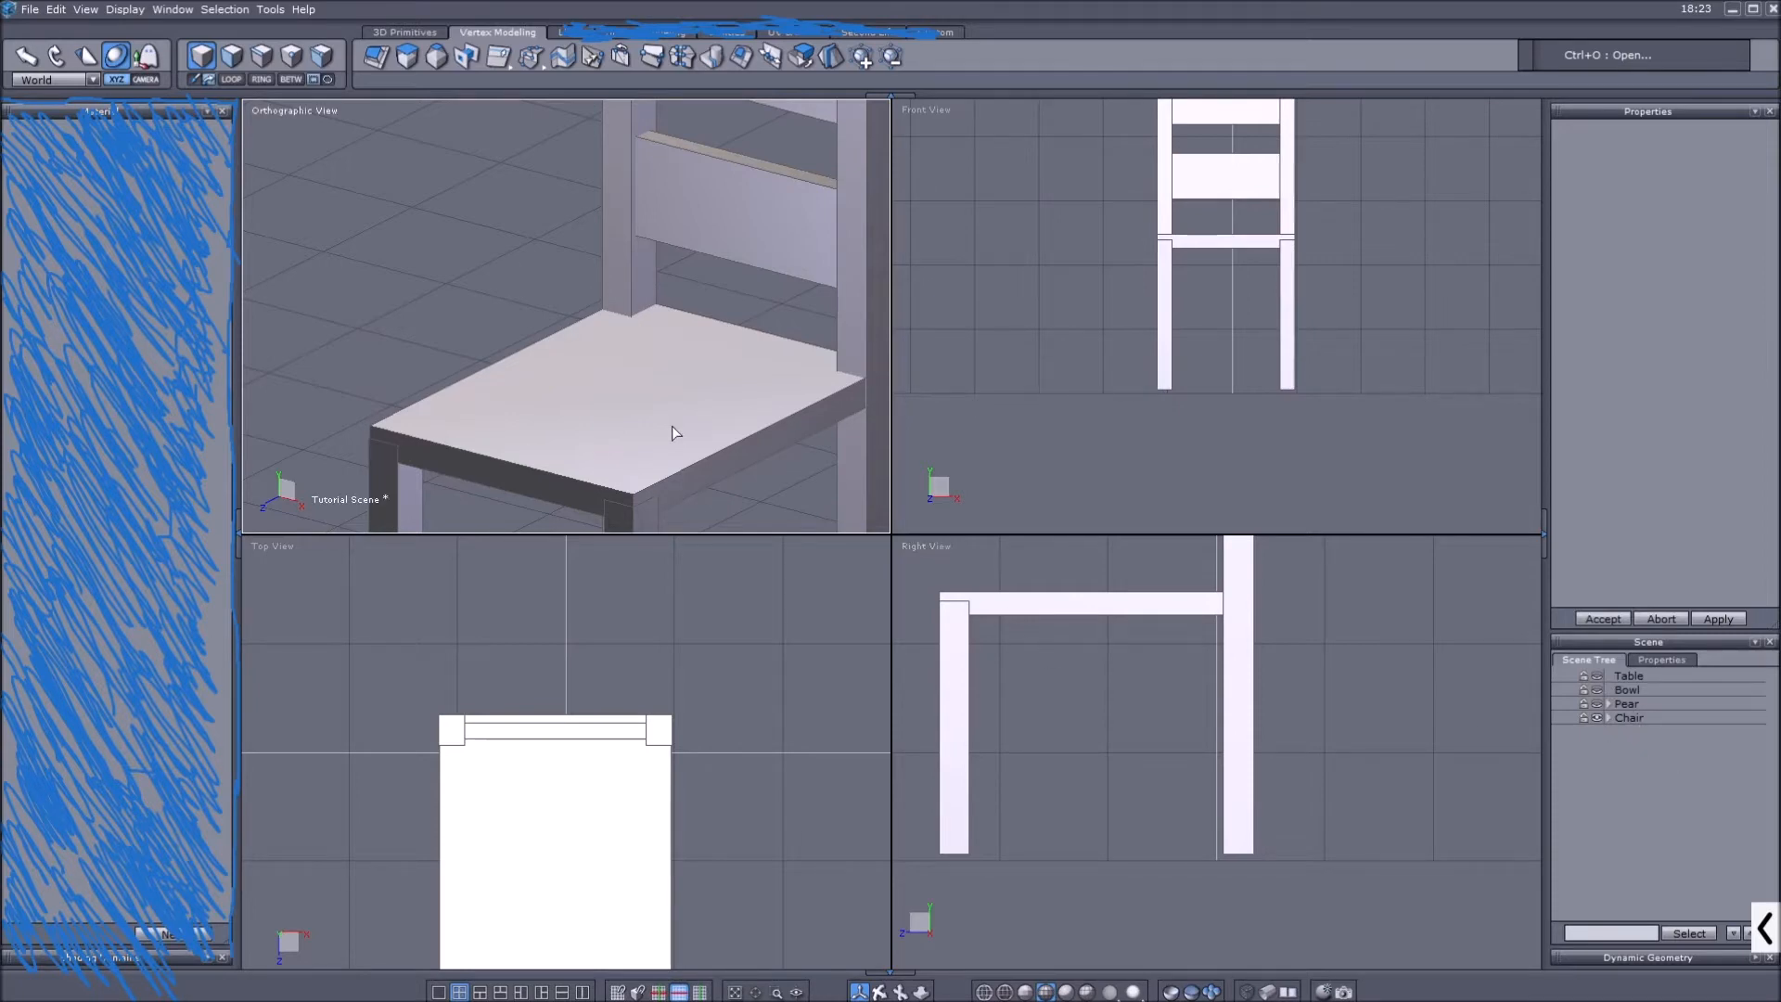
Set the Cube primitive to be built from its center instead of its base.
middle_drag(670, 425, 655, 410)
click(399, 33)
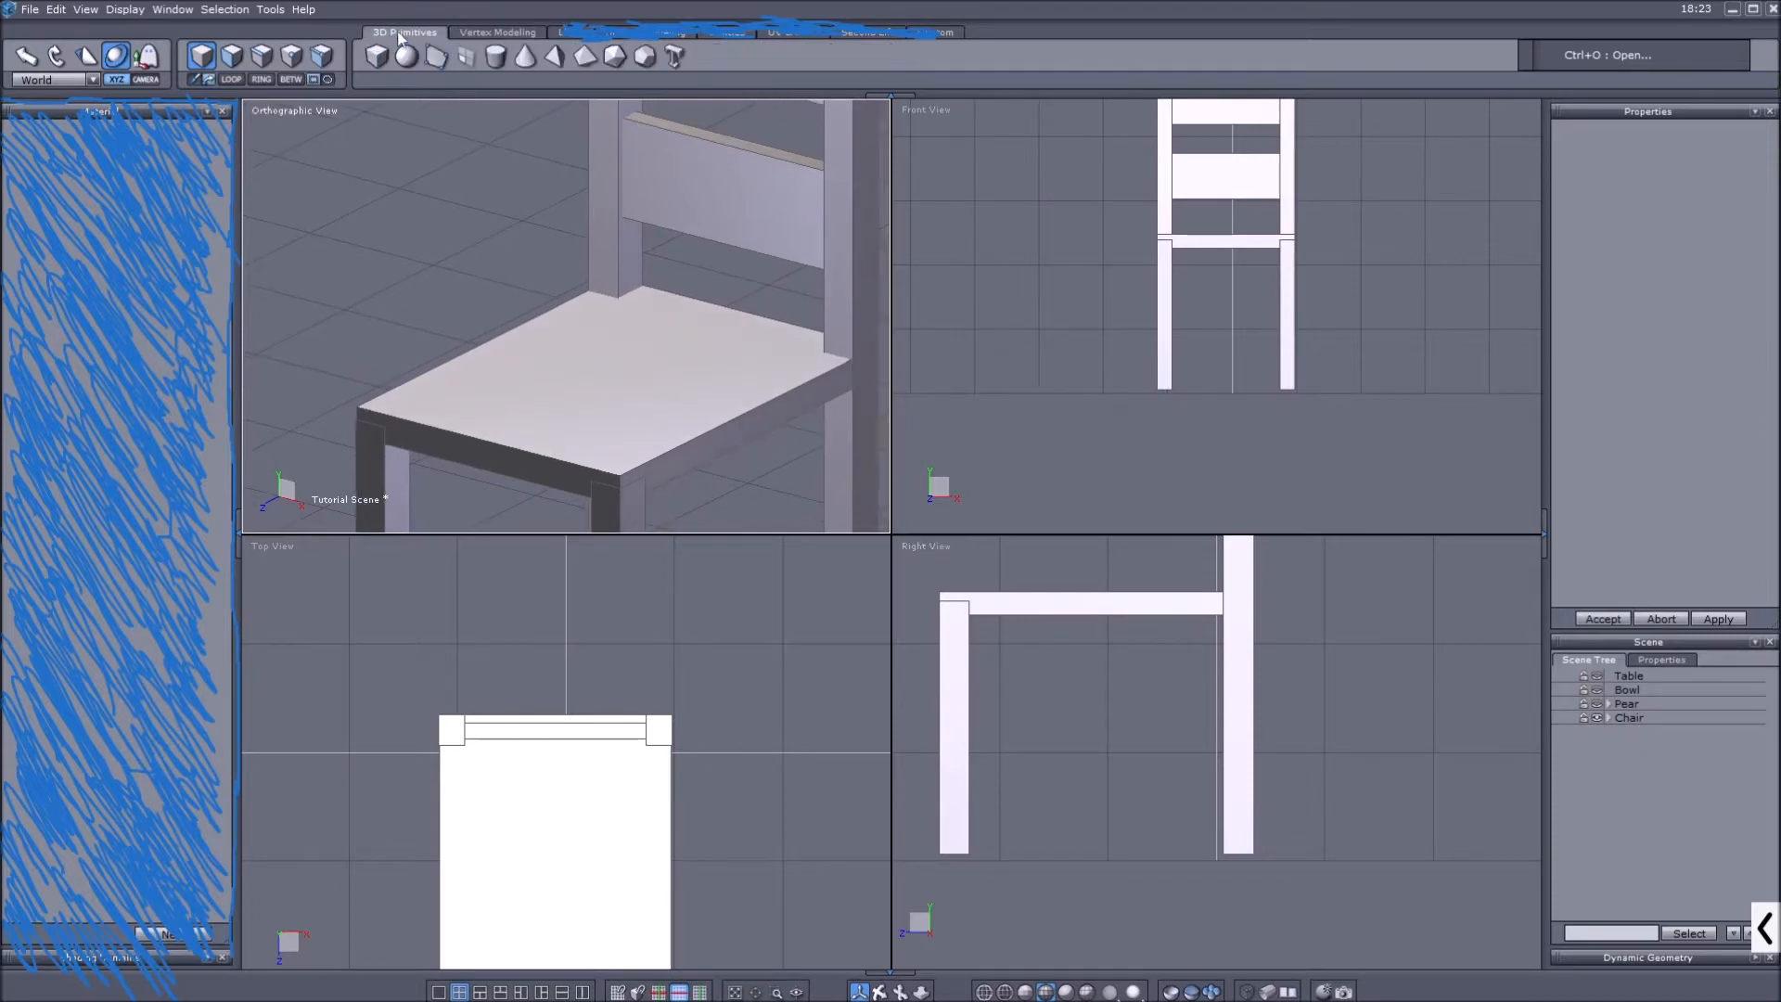
click(380, 60)
click(381, 60)
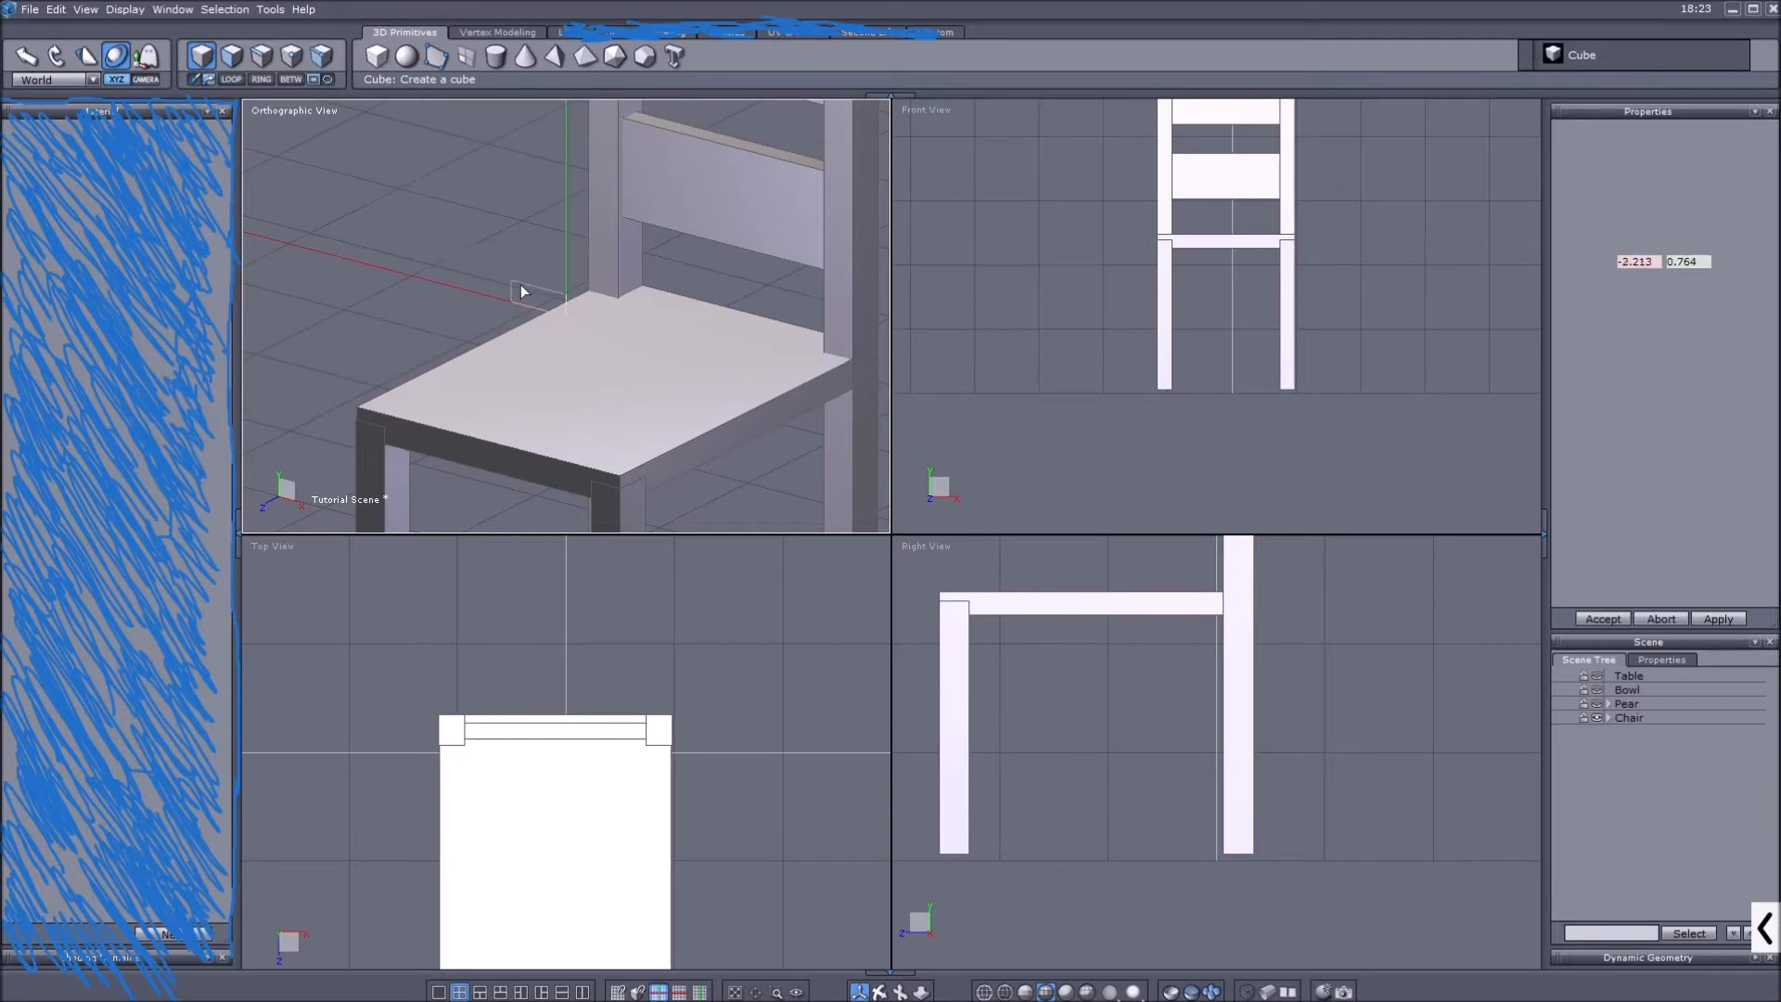
scroll(1160, 742, down, 4)
scroll(1101, 610, up, 4)
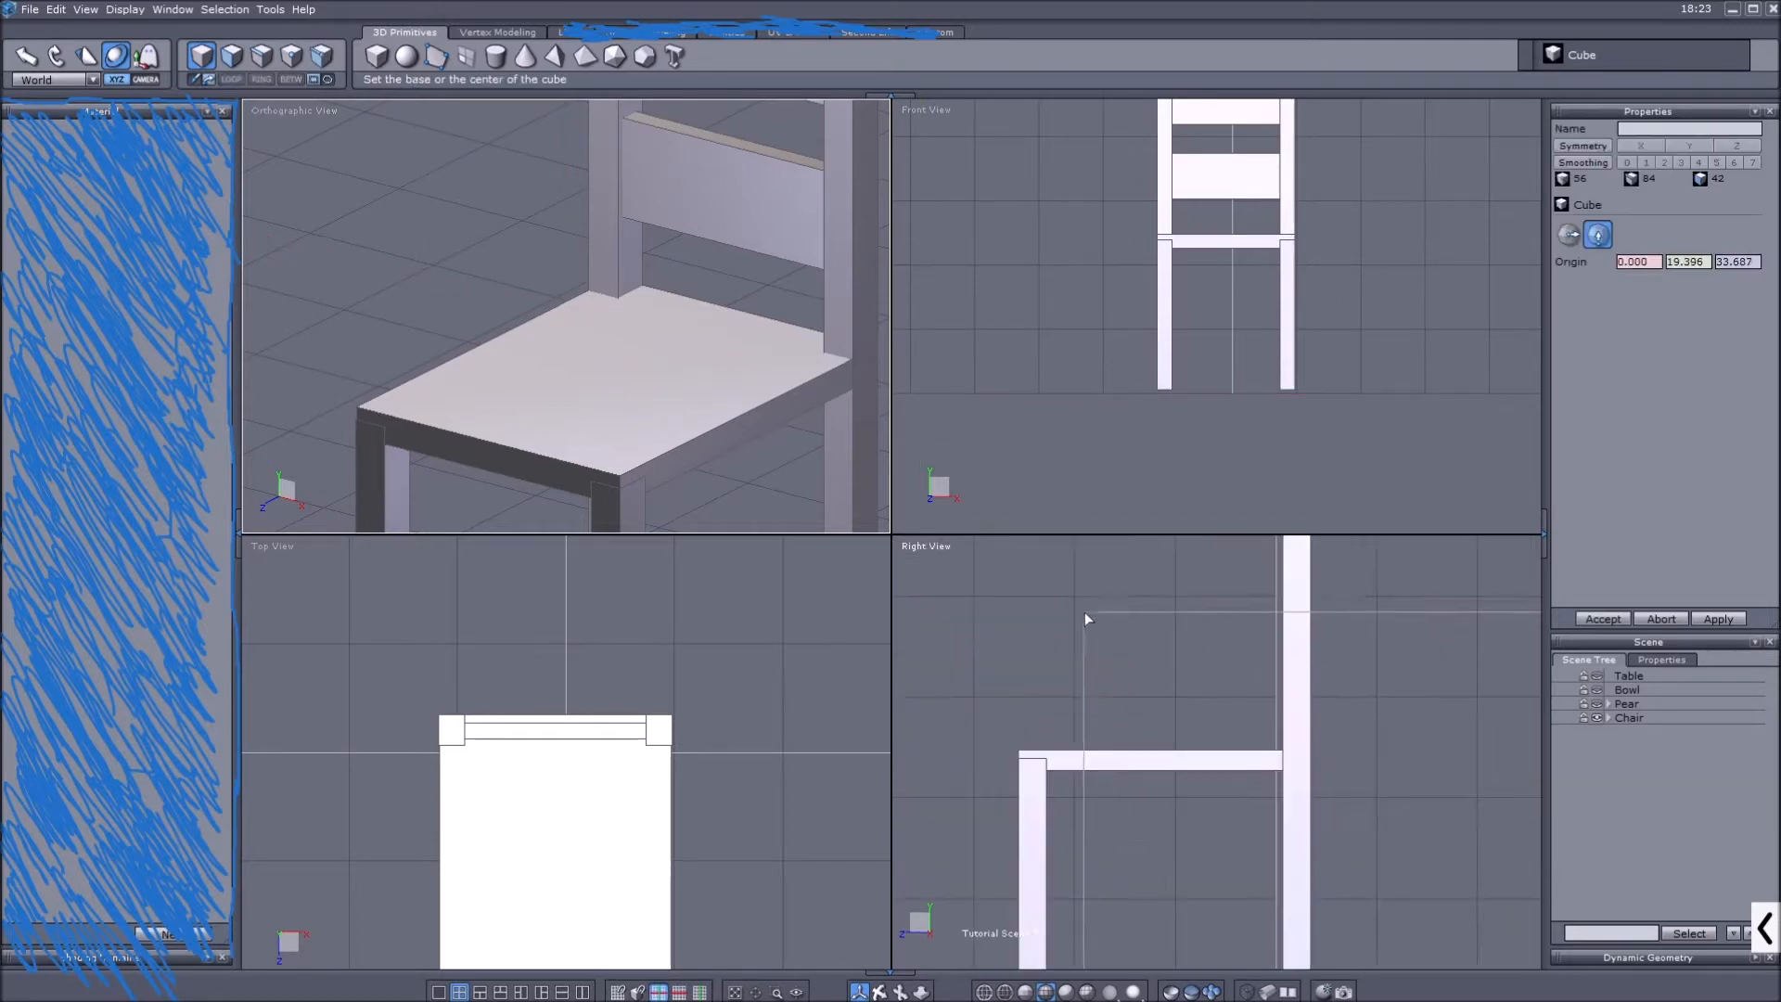
click(924, 395)
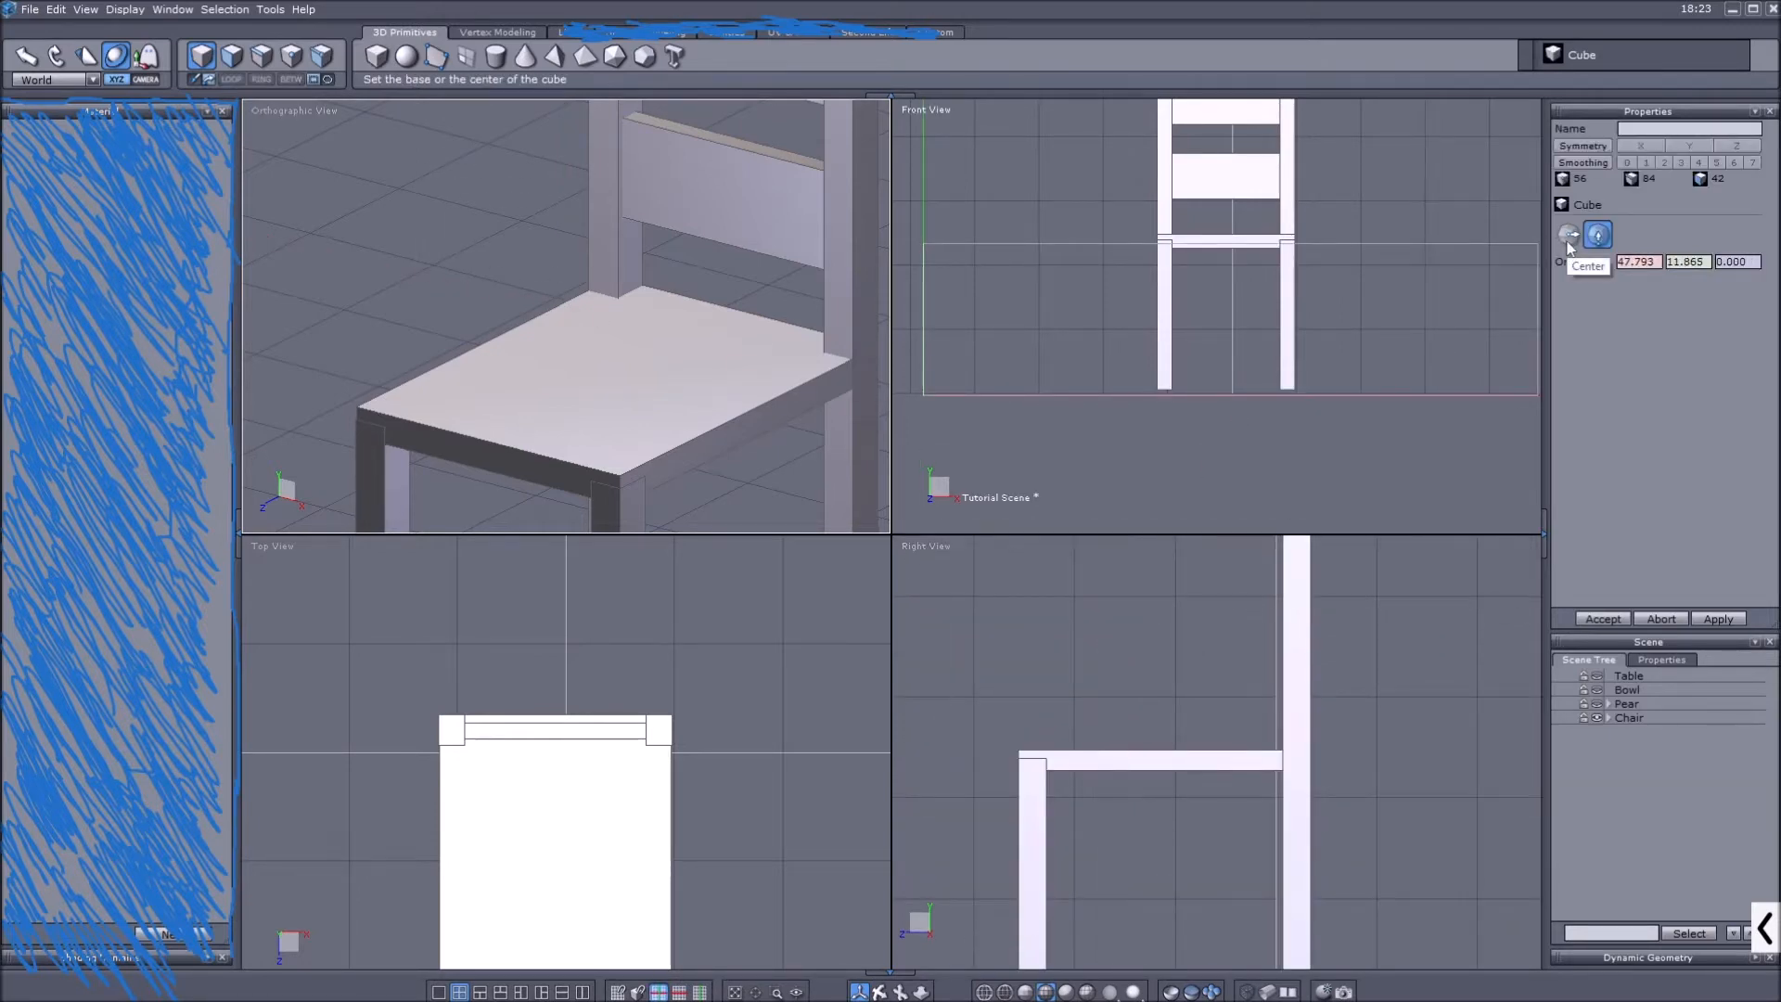
click(1568, 235)
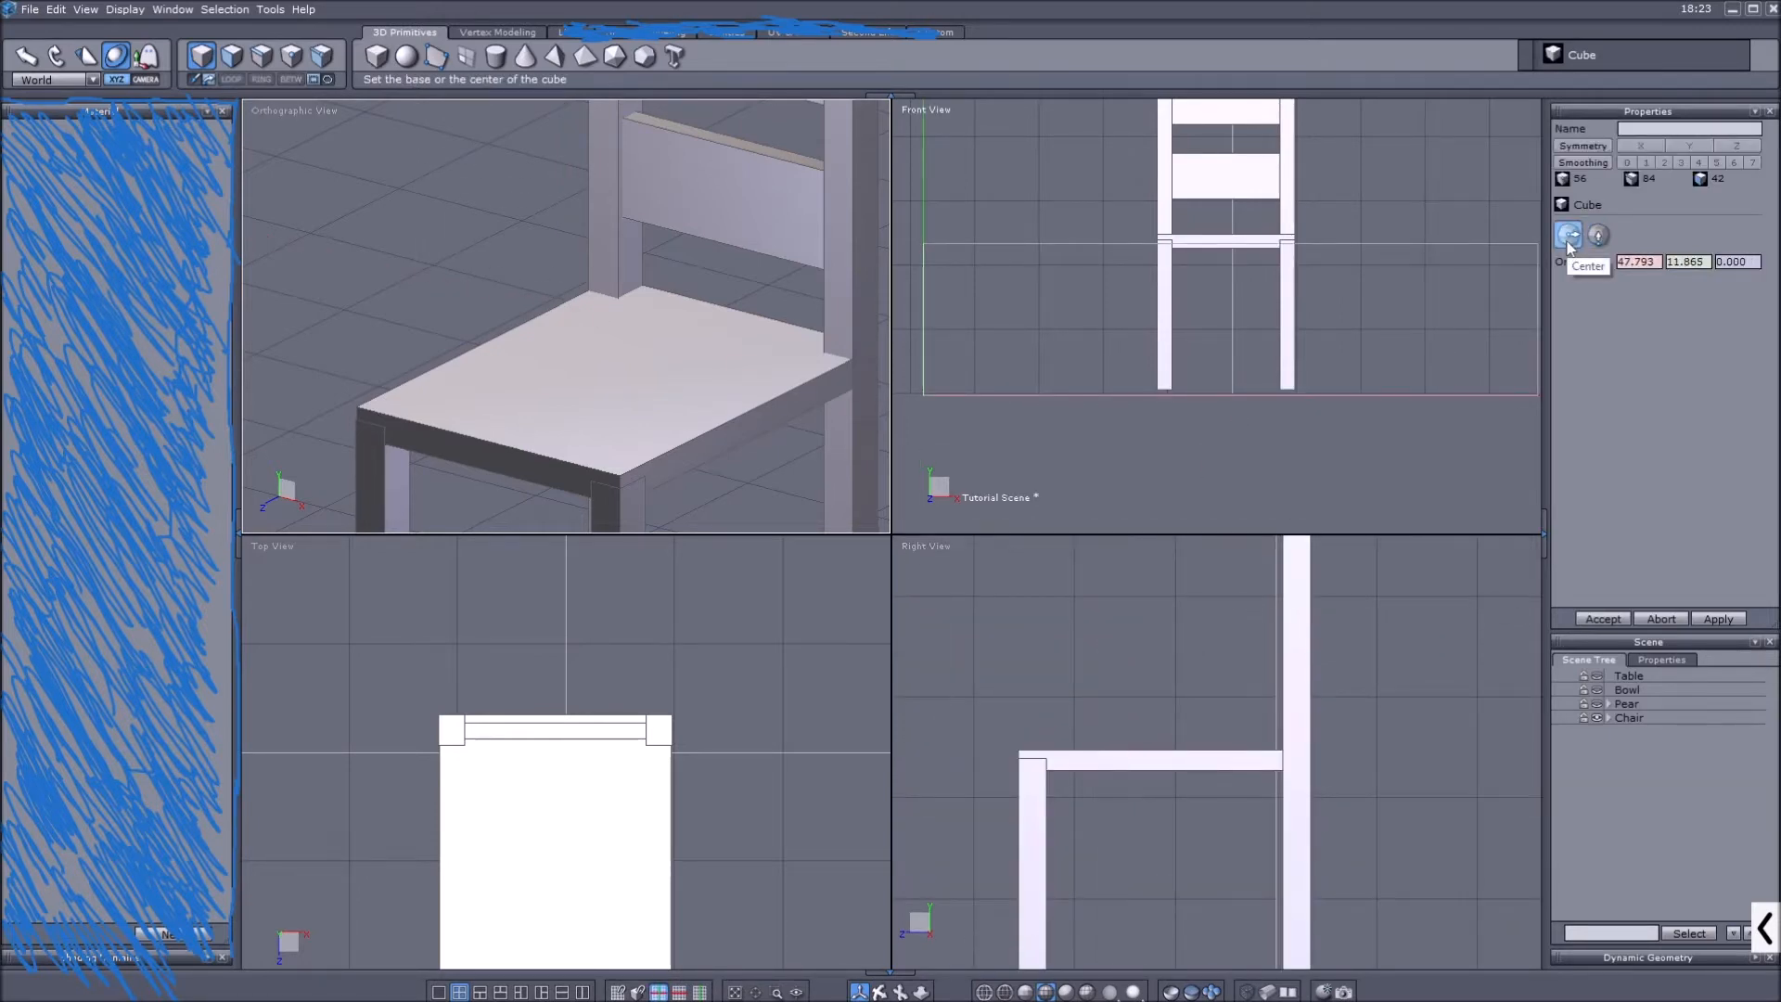
click(1160, 652)
scroll(1166, 651, down, 5)
scroll(1188, 642, down, 6)
scroll(1141, 608, up, 4)
key(Escape)
Create a cube about 8.35 units per side from its center, at a height just above the chair seat.
scroll(1226, 691, up, 4)
middle_drag(1203, 697, 1167, 722)
scroll(1167, 723, down, 1)
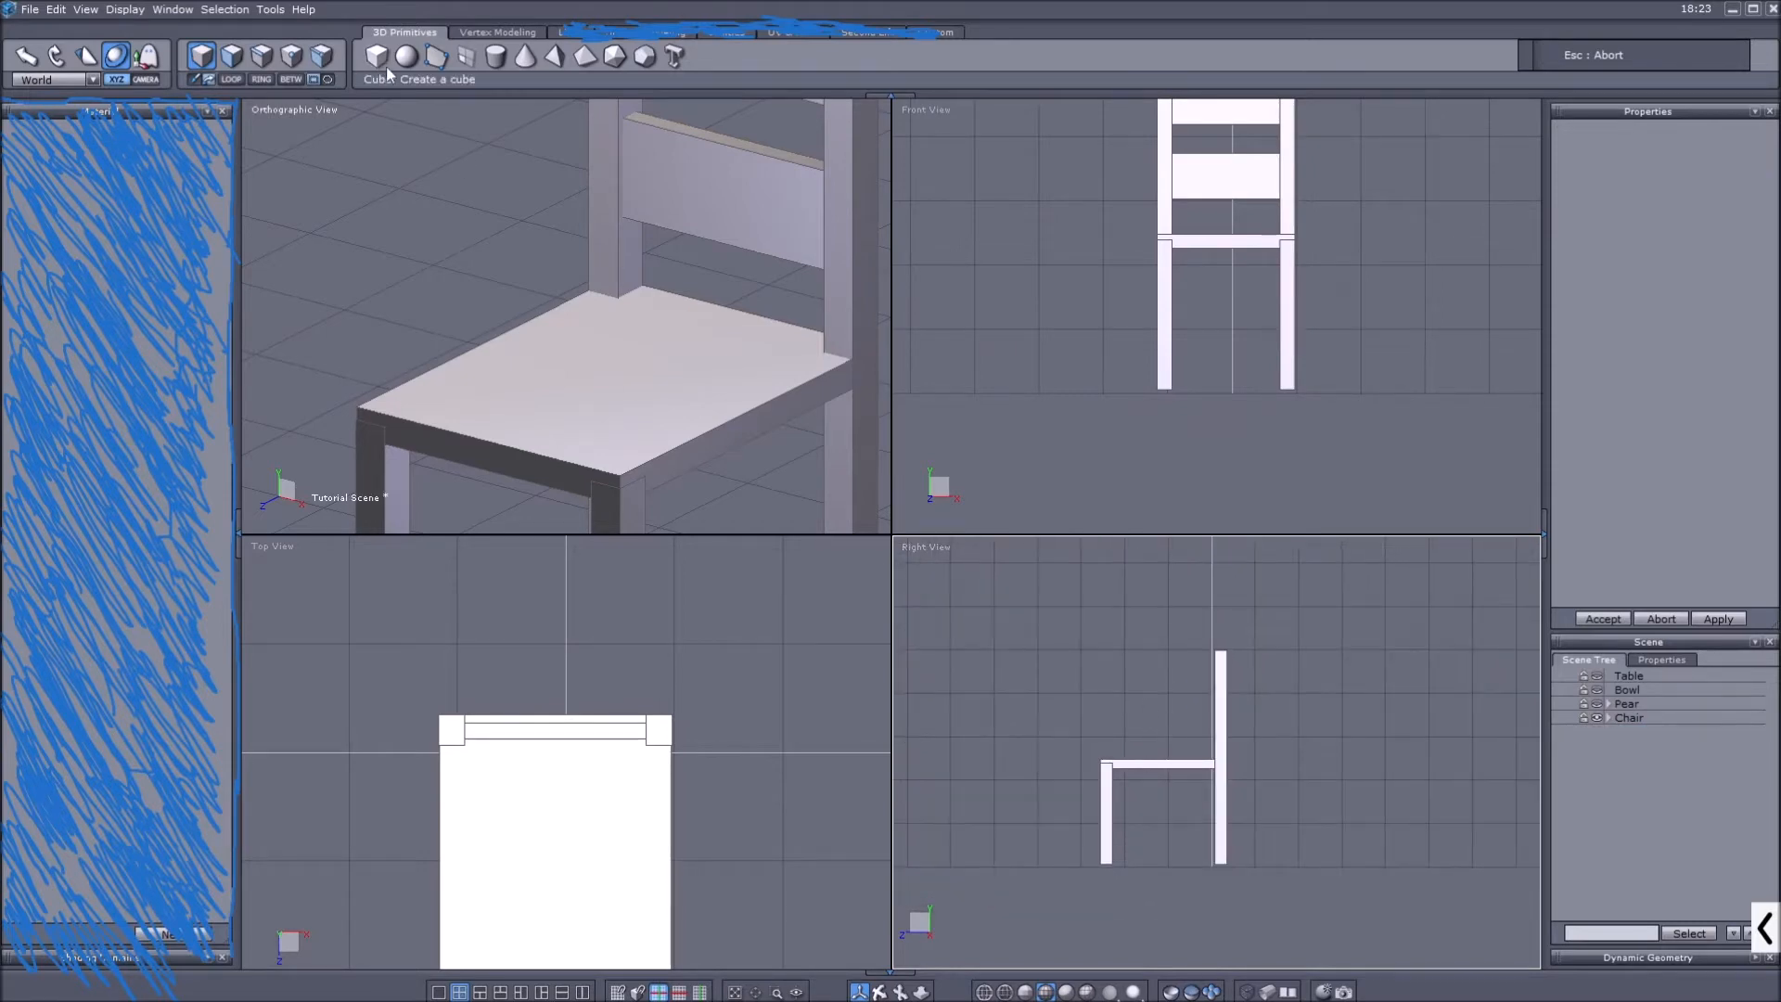
click(376, 57)
click(1156, 705)
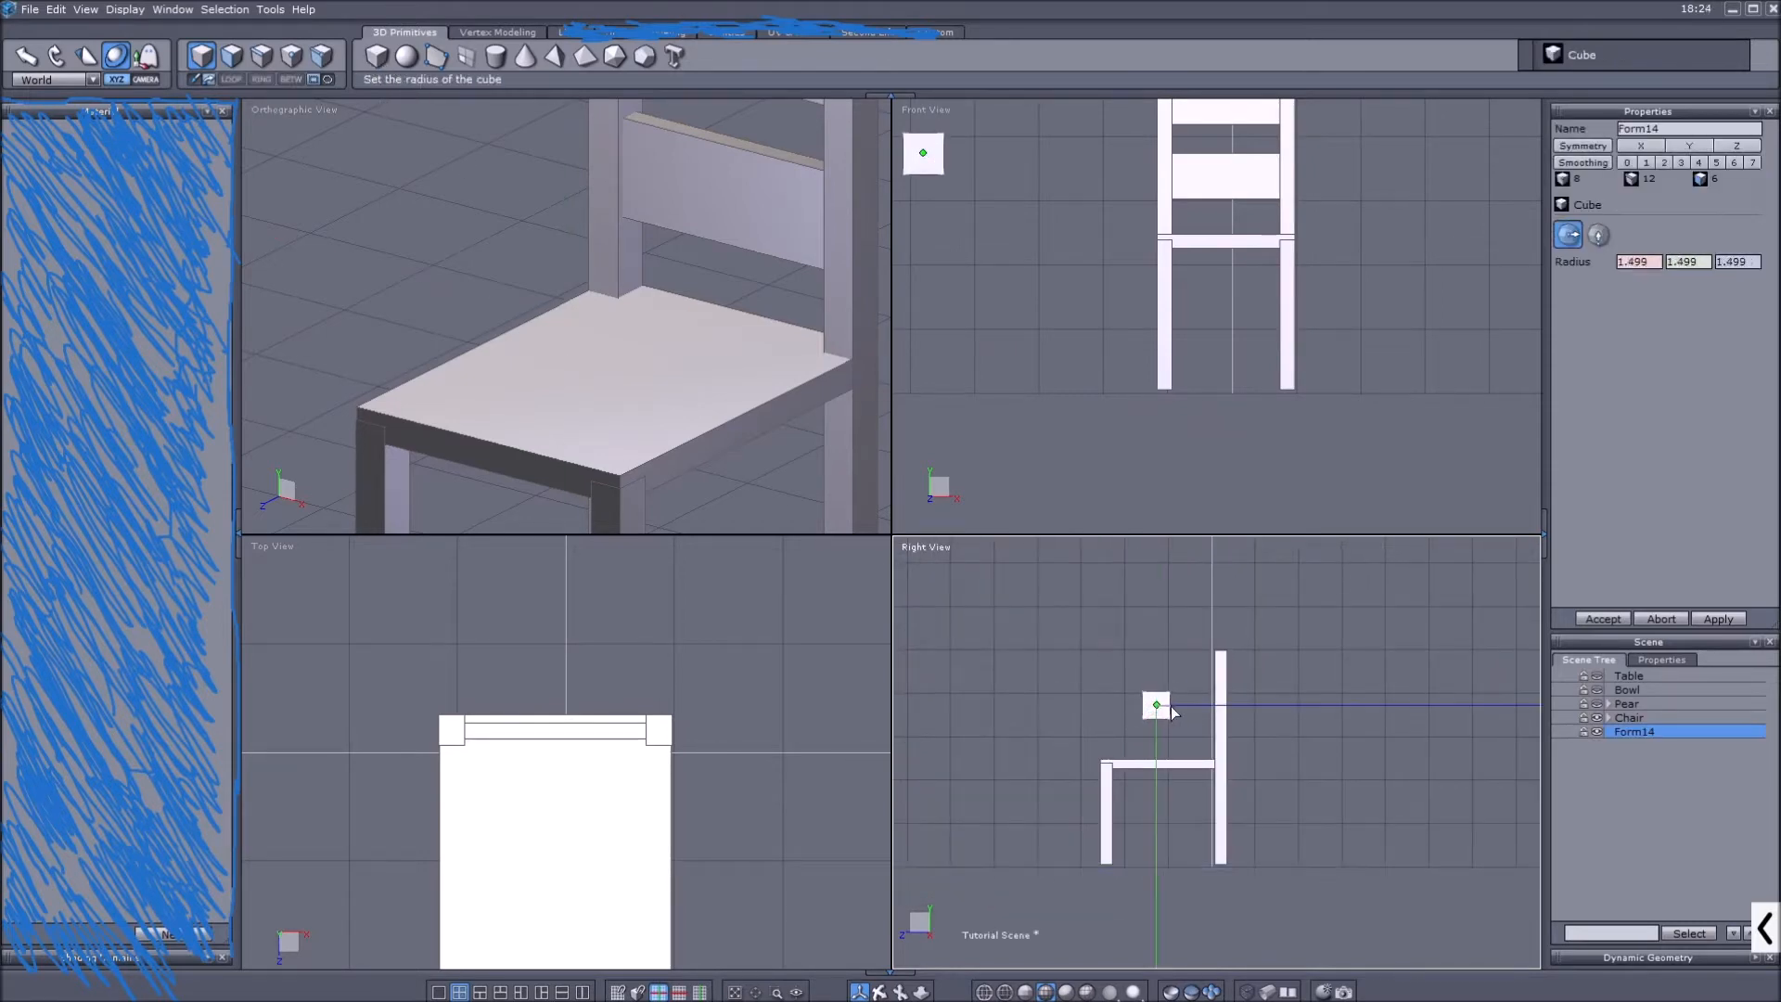
mouse_move(1180, 709)
mouse_down()
mouse_move(1155, 705)
mouse_move(1196, 719)
mouse_up()
click(1195, 716)
Move the new cube along the X axis to about -0.19, in line with the chair.
scroll(1026, 386, down, 3)
scroll(985, 293, up, 4)
drag(1030, 202, 1398, 203)
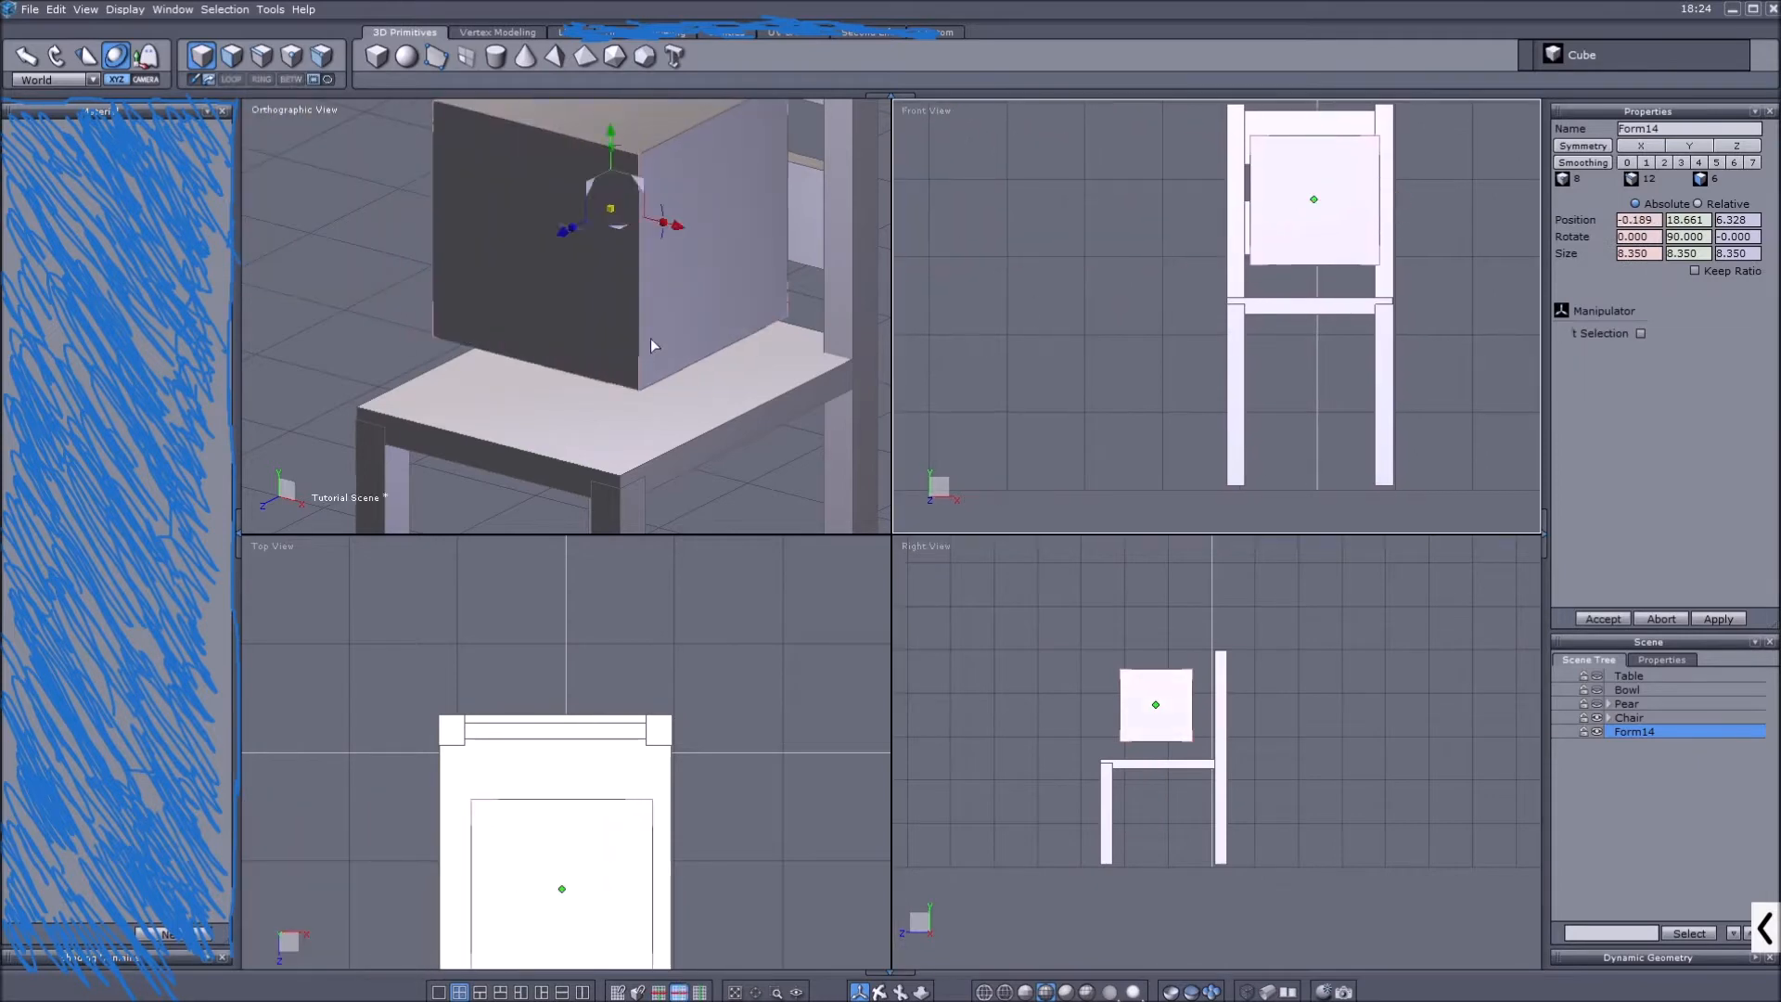
Move the cube up and forward, clear of the chair, to about Y 26 and Z 23.2.
scroll(621, 293, down, 5)
drag(604, 253, 499, 234)
middle_drag(613, 262, 689, 368)
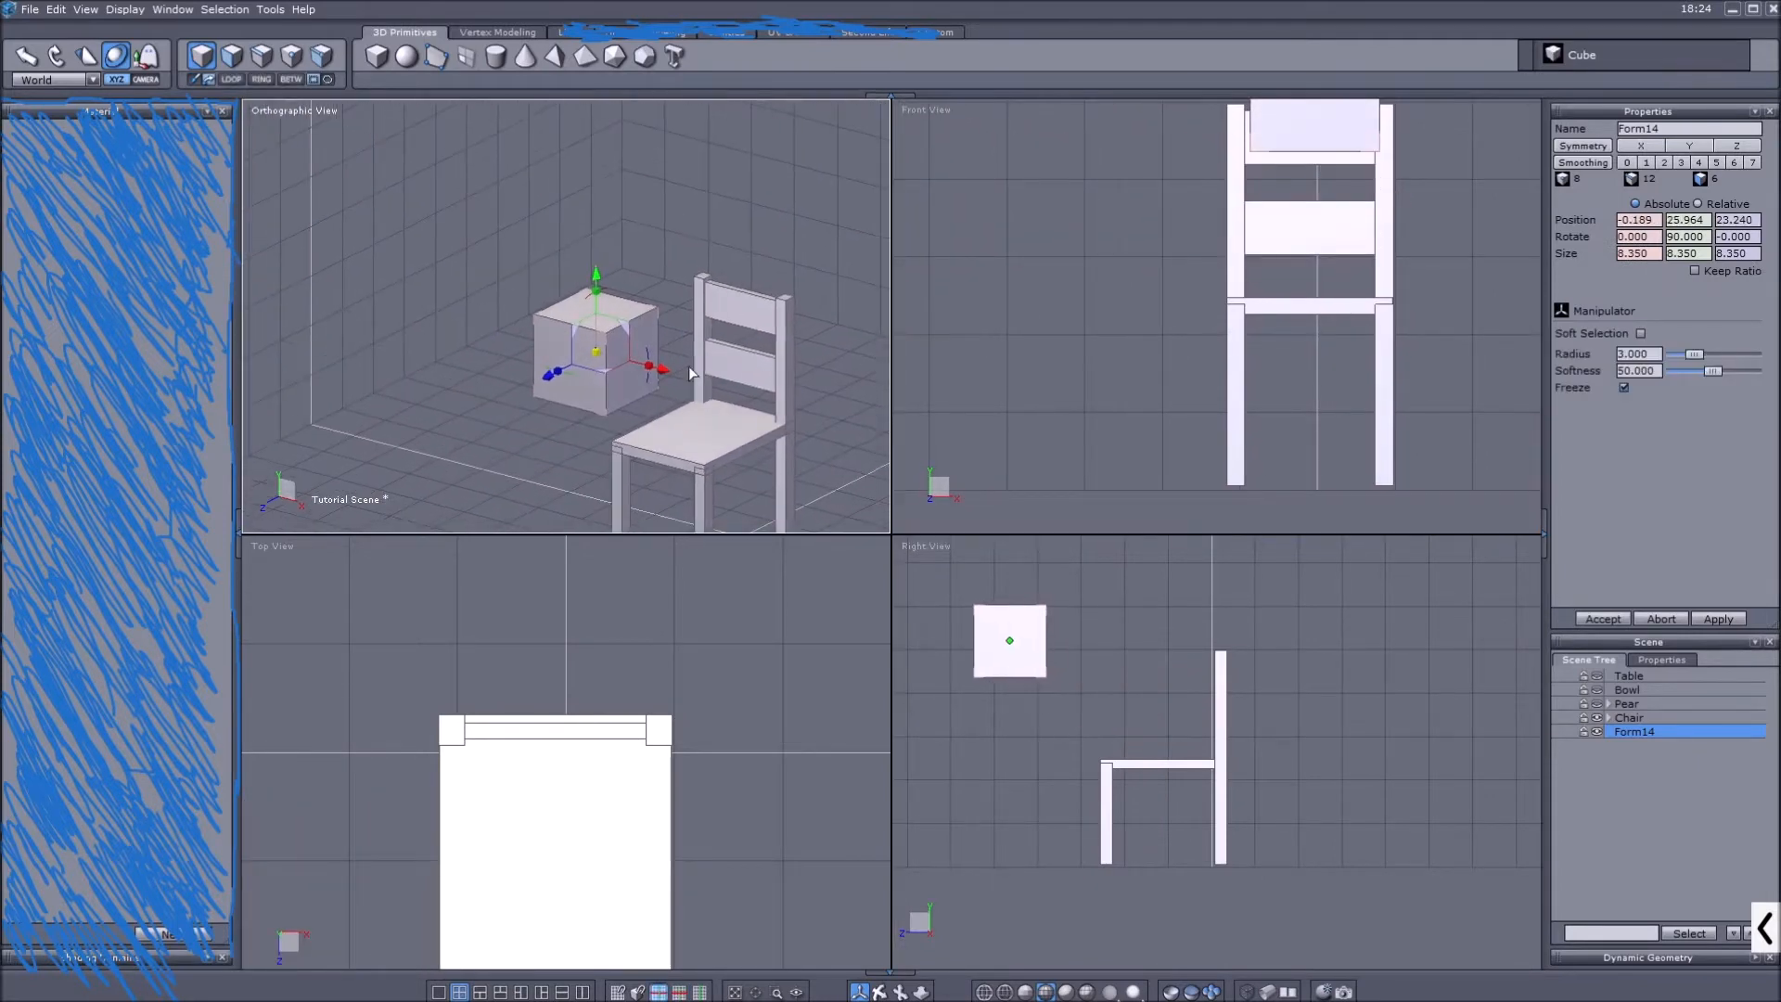
Hide the Chair so that the cube can be worked on alone.
click(1596, 717)
scroll(564, 358, up, 3)
scroll(564, 358, up, 4)
scroll(570, 360, down, 3)
middle_drag(570, 360, 587, 366)
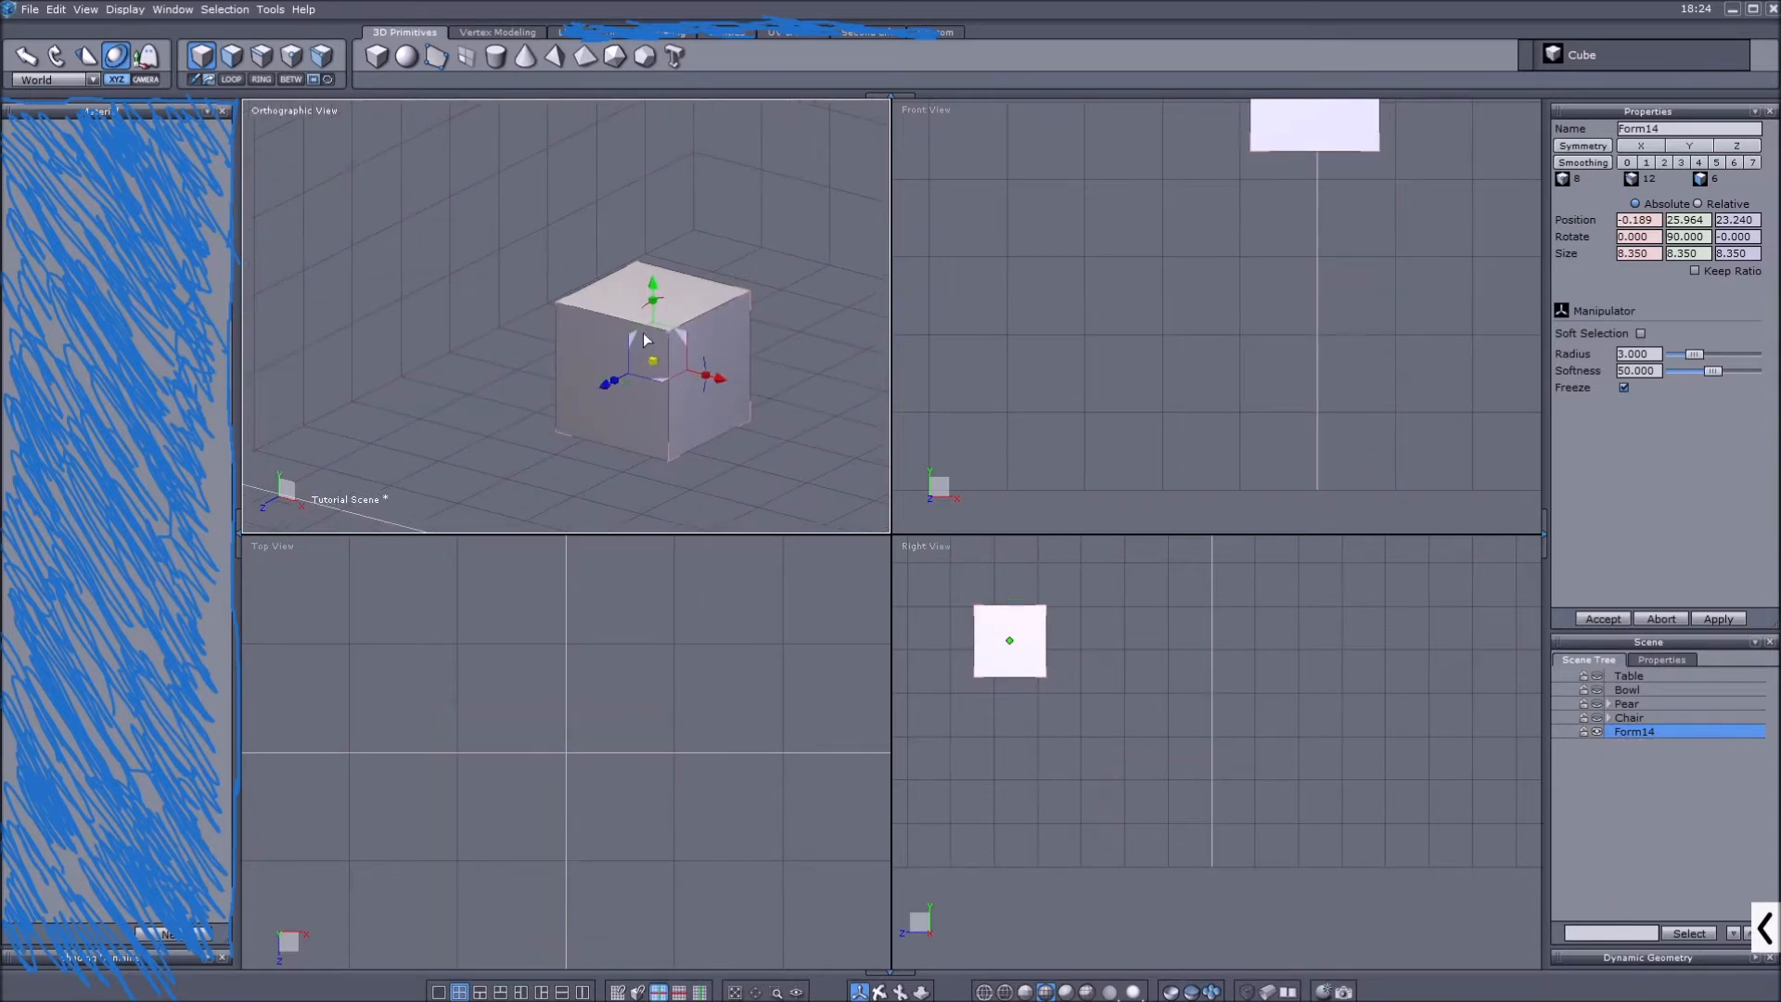
Try smoothing level 2 on the cube, inspect its shape with the manipulator hidden, and undo the smoothing.
click(1664, 164)
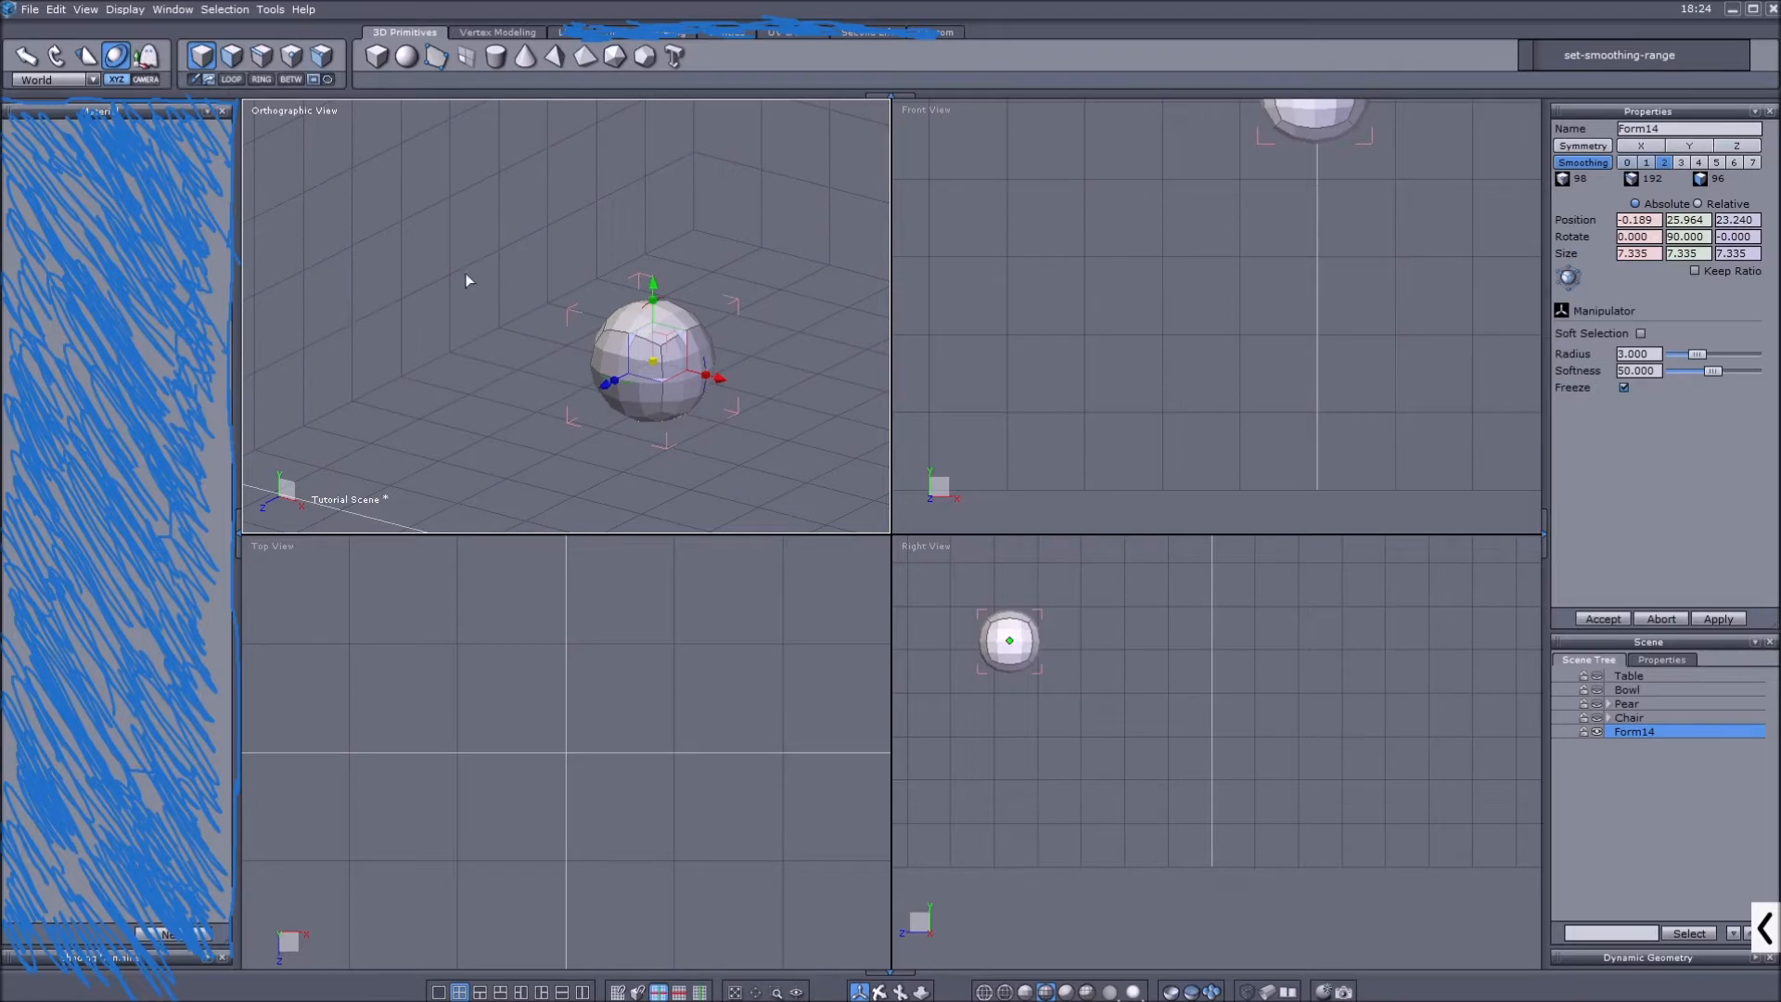
key(space)
scroll(657, 381, up, 1)
scroll(748, 582, down, 1)
scroll(698, 438, down, 2)
click(881, 992)
mouse_move(656, 329)
mouse_down()
mouse_move(541, 322)
mouse_move(619, 319)
mouse_move(743, 353)
mouse_move(664, 362)
mouse_up()
click(859, 992)
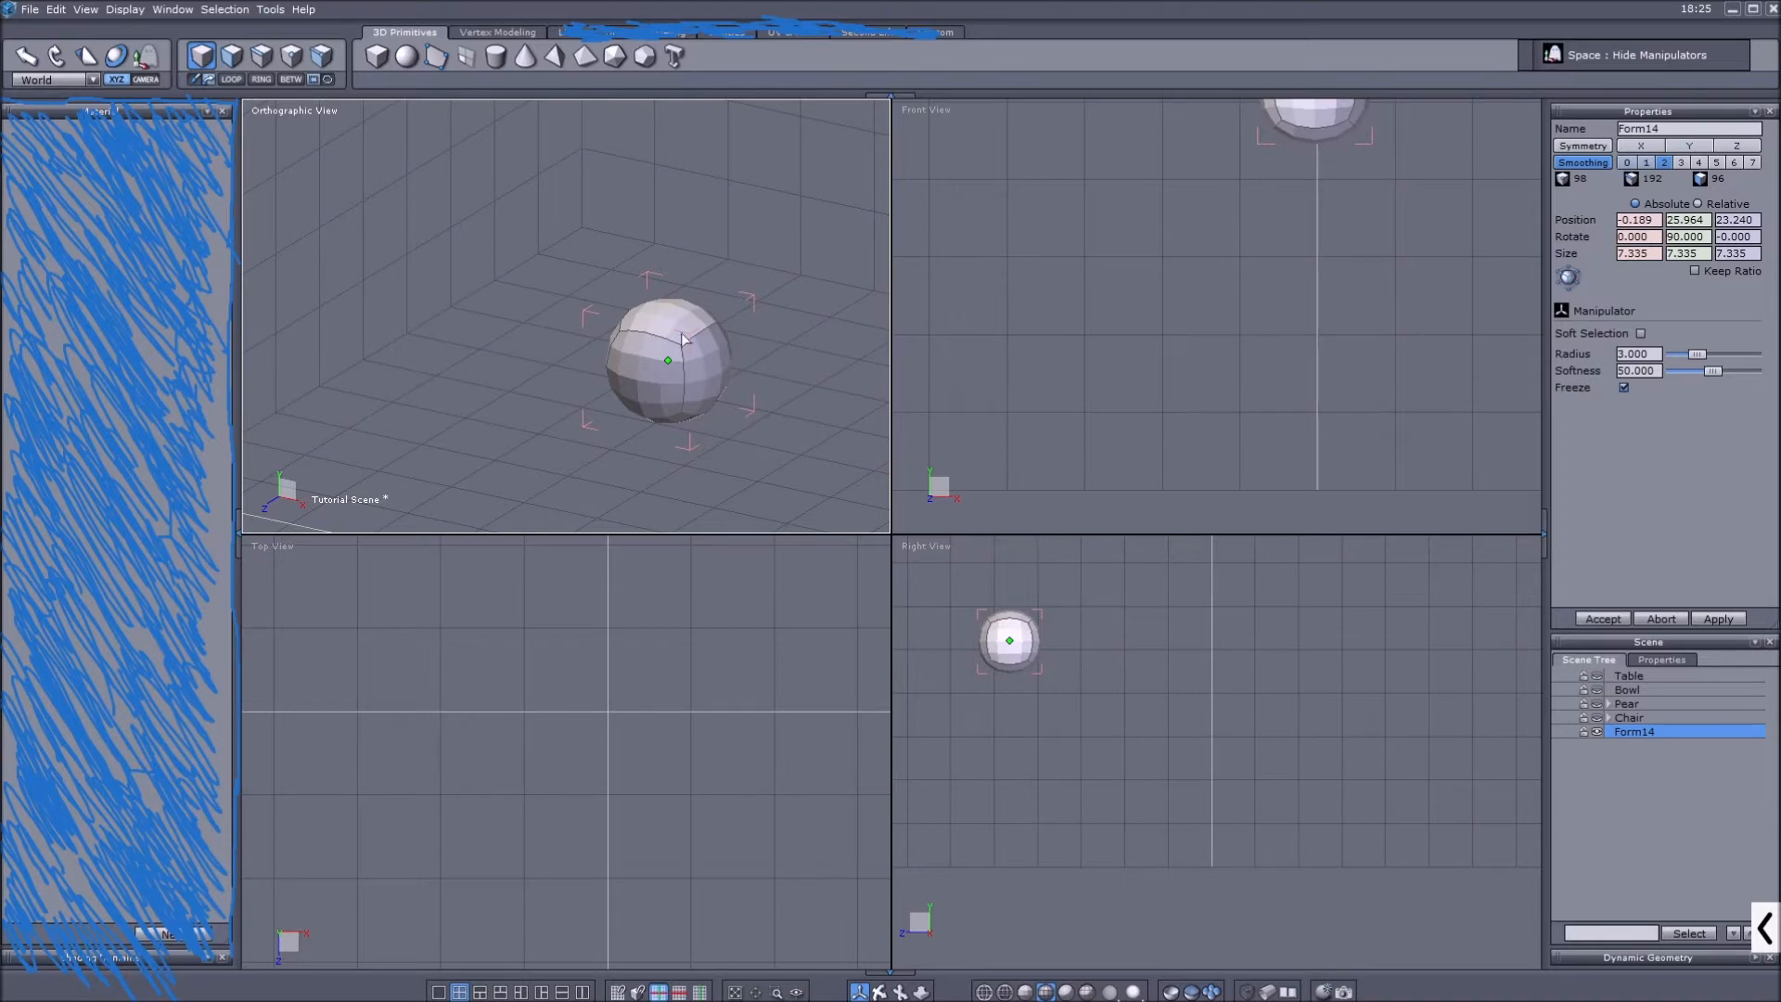
key(ctrl+z)
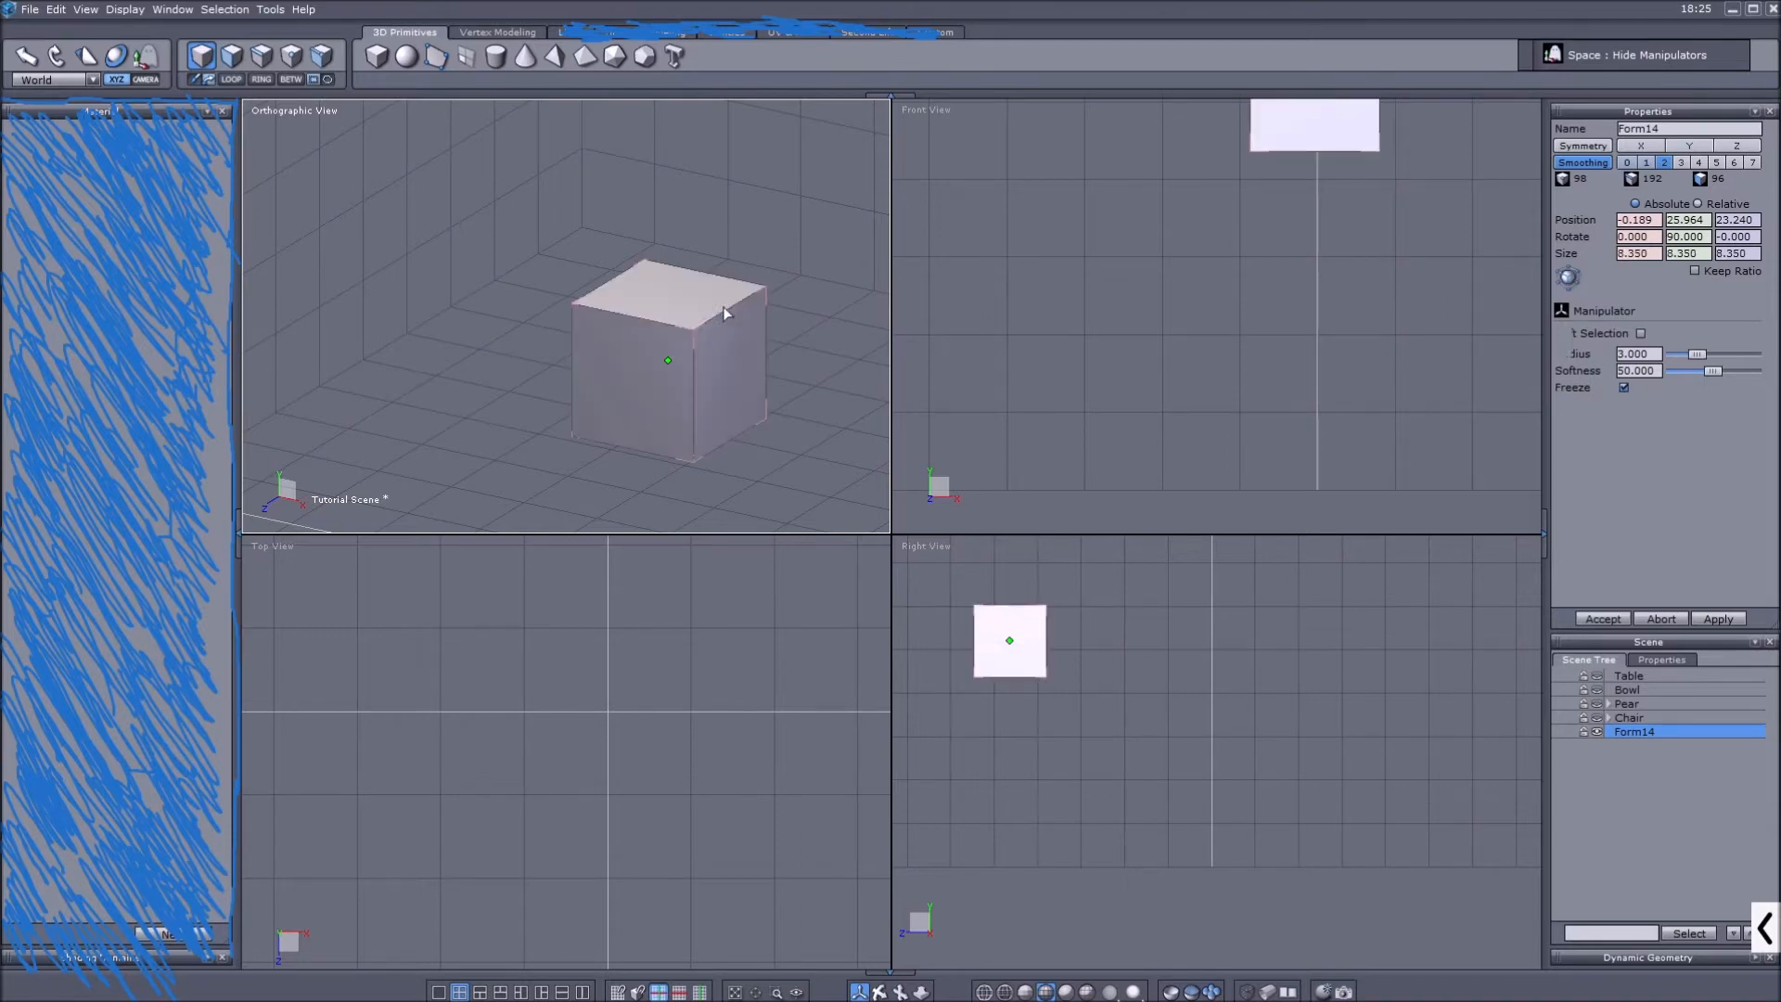
key(space)
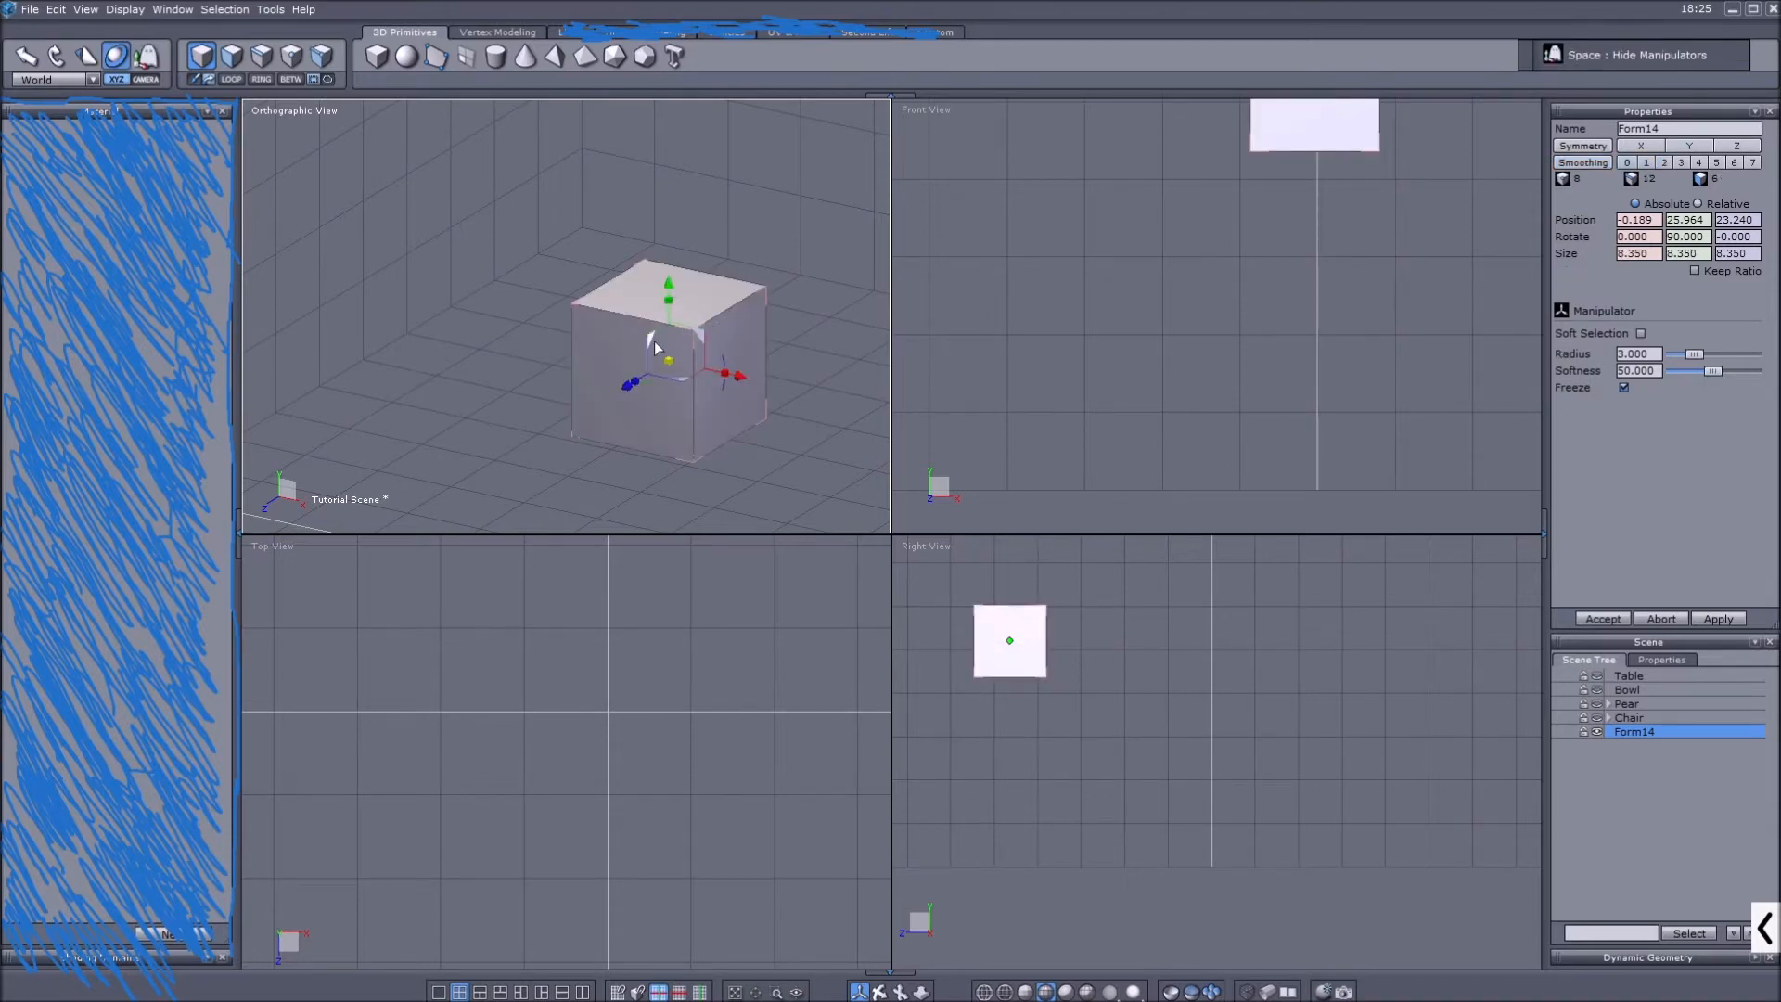
Stretch and flatten the cube into a box about 26.9 by 4.8 by 13.1 units.
scroll(654, 341, down, 1)
drag(735, 380, 839, 405)
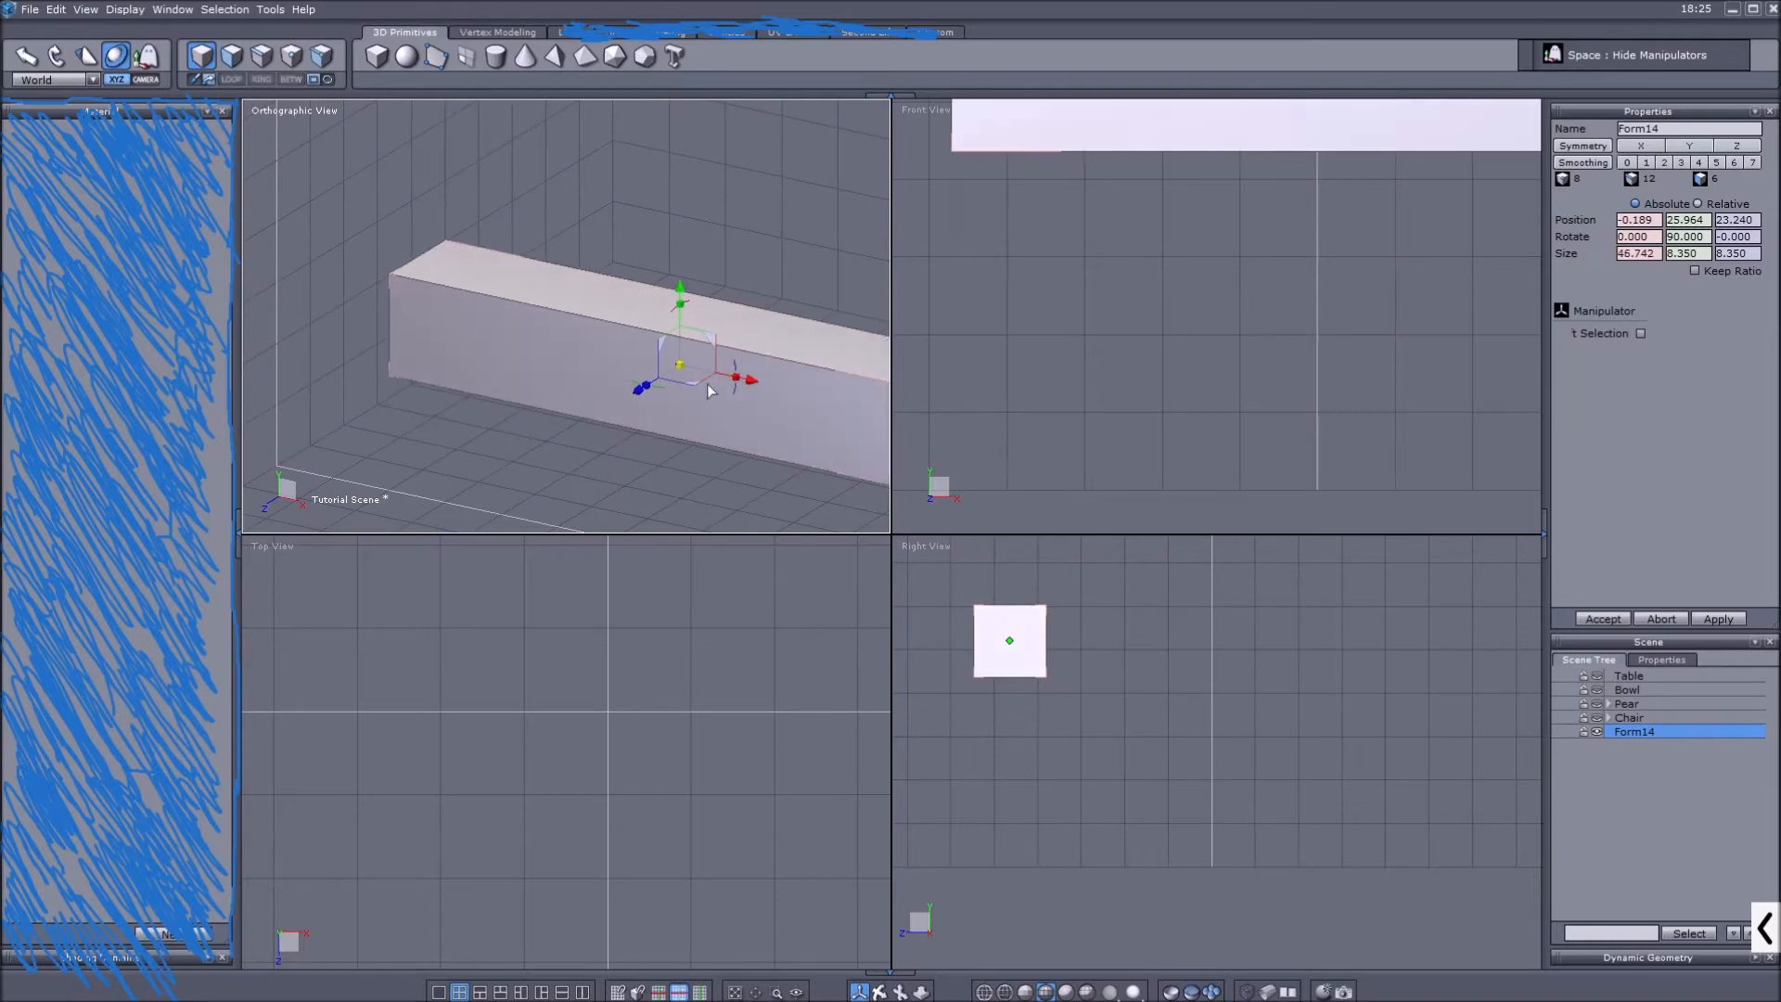
scroll(588, 350, down, 1)
drag(587, 353, 531, 347)
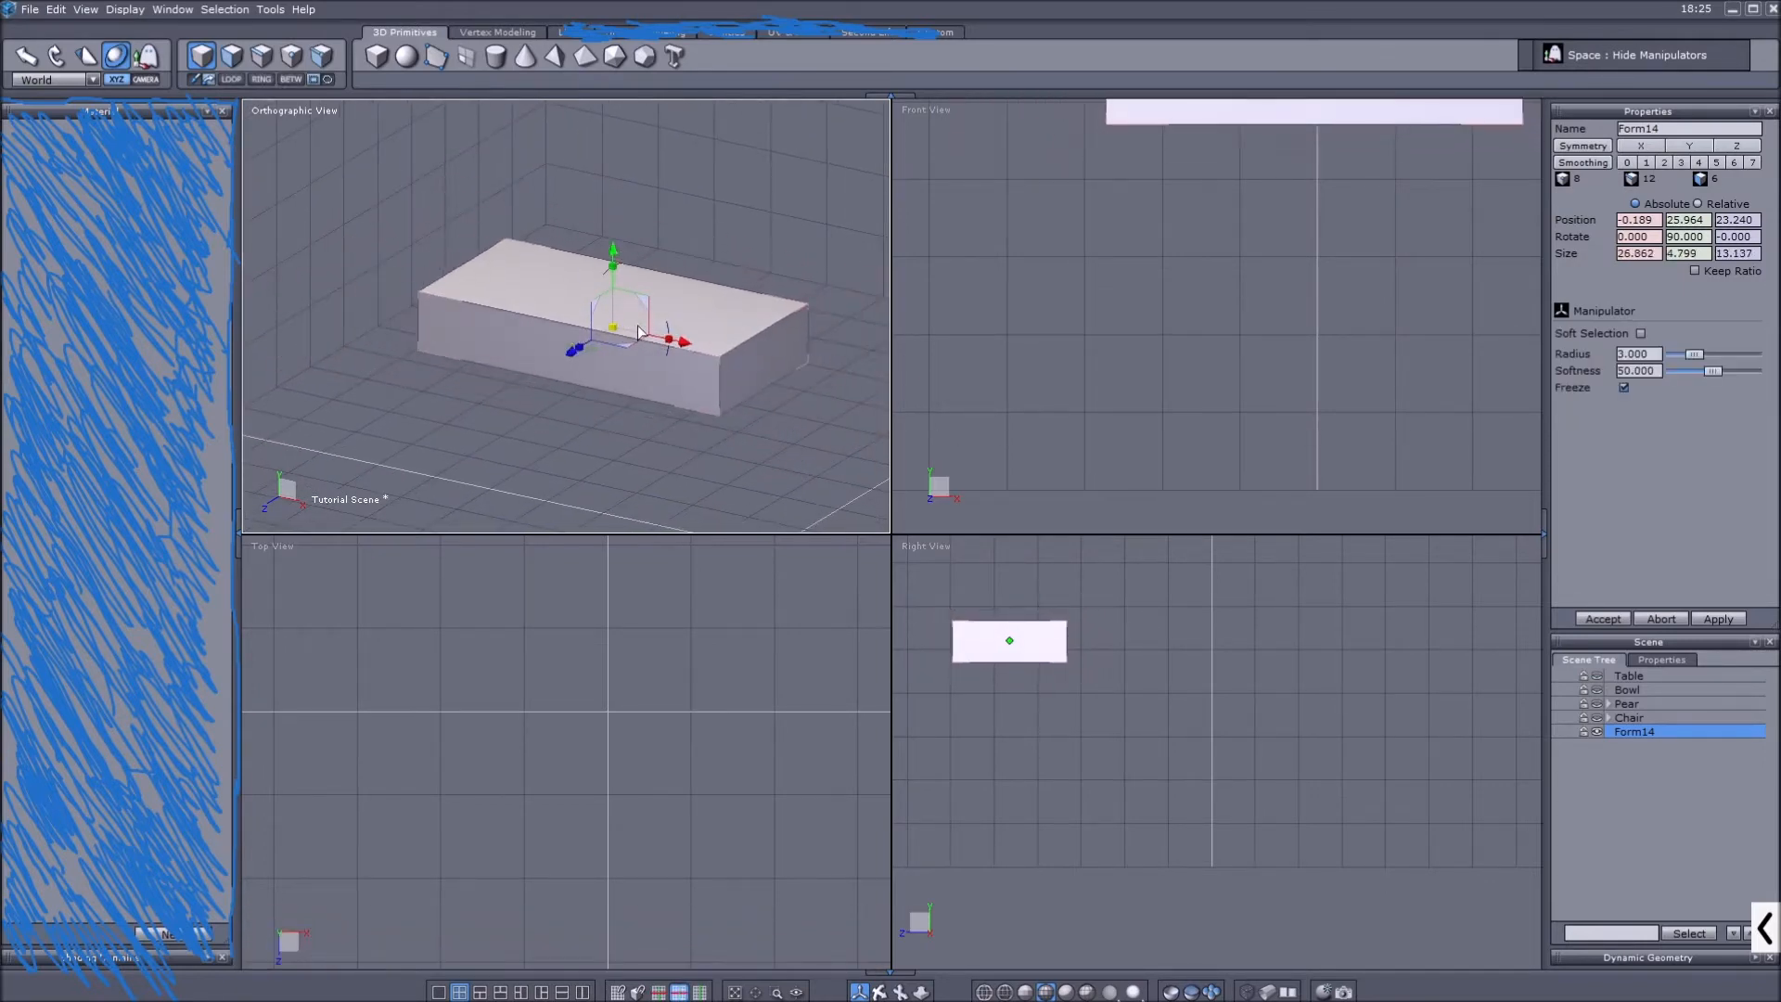
scroll(538, 346, up, 1)
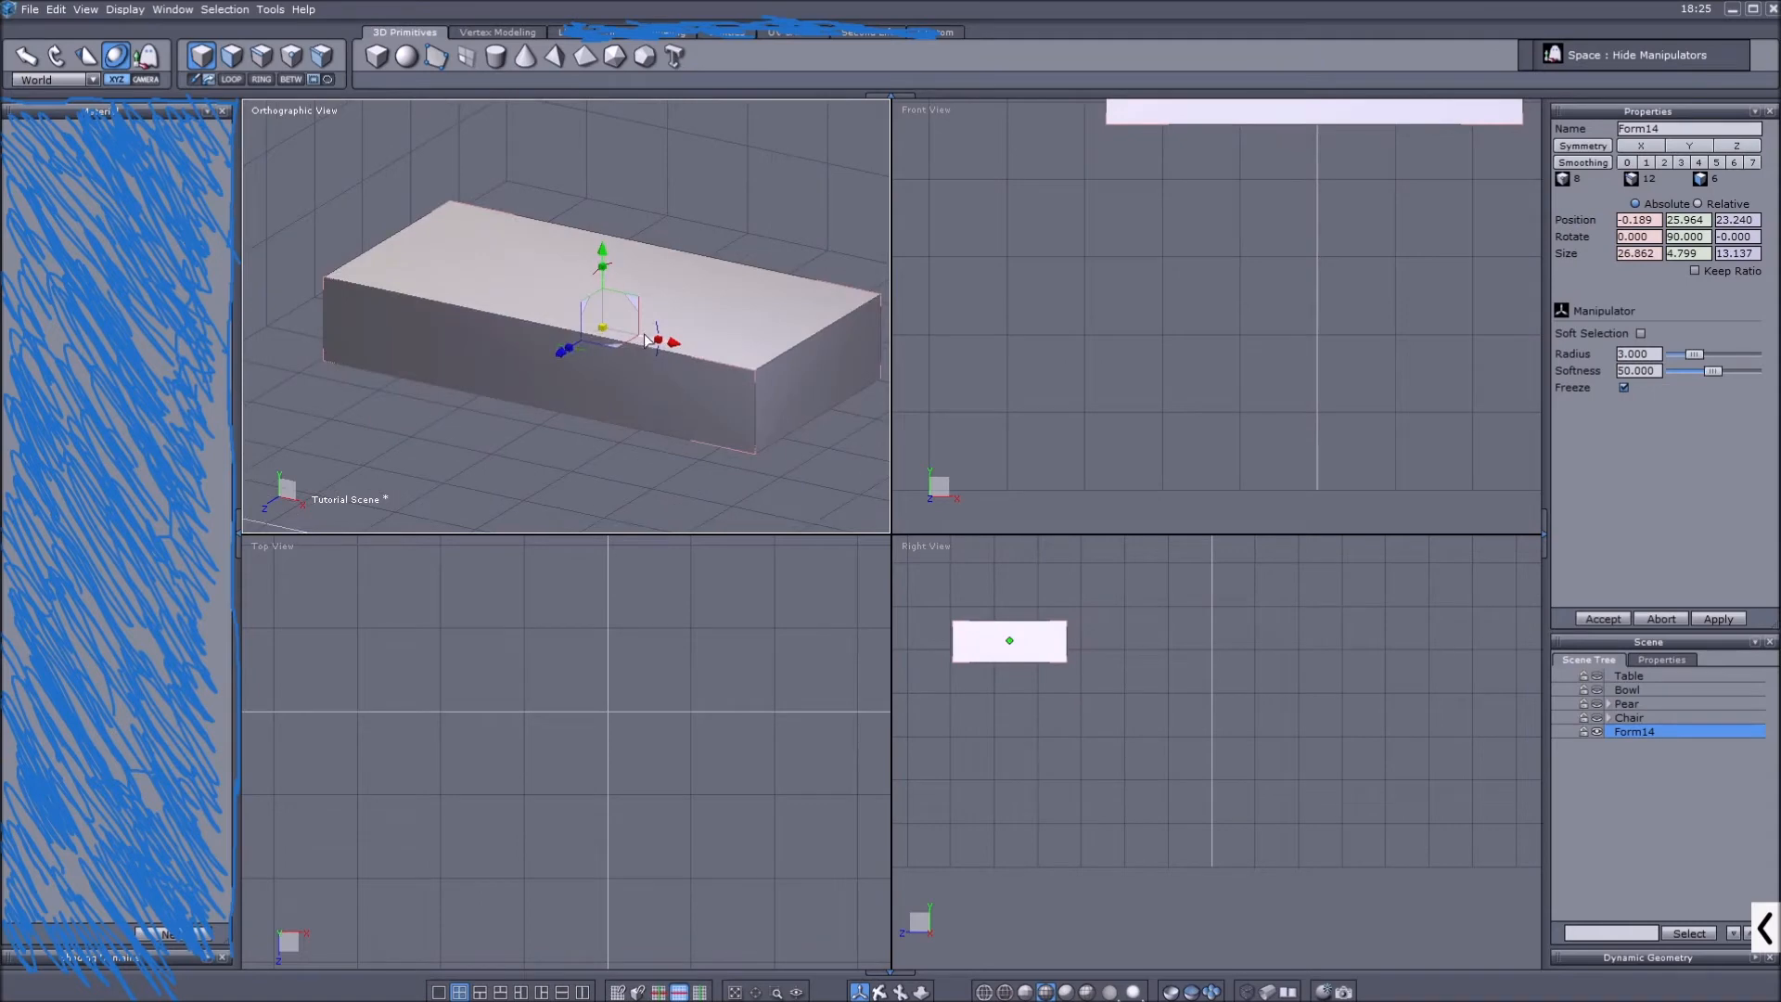
Try smoothing level 2 on the flattened box and undo the smoothing.
click(1665, 162)
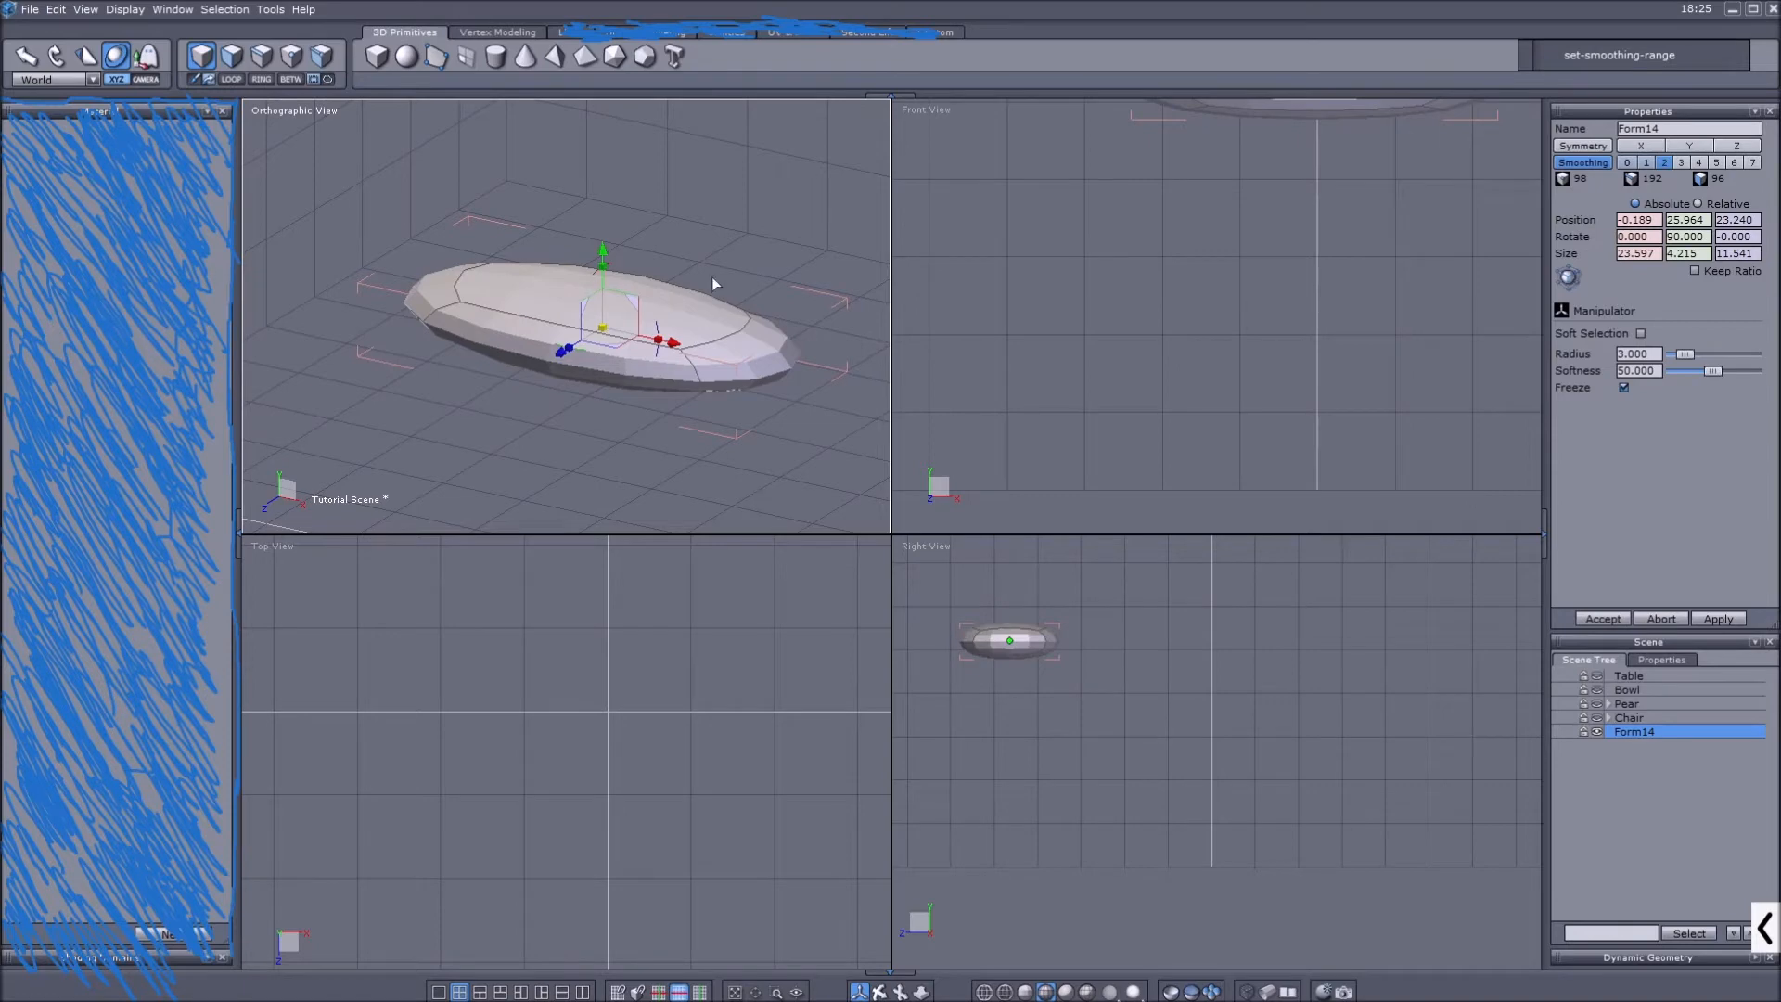
key(ctrl+z)
scroll(734, 260, down, 3)
scroll(735, 259, up, 3)
scroll(734, 260, down, 2)
middle_drag(735, 253, 712, 248)
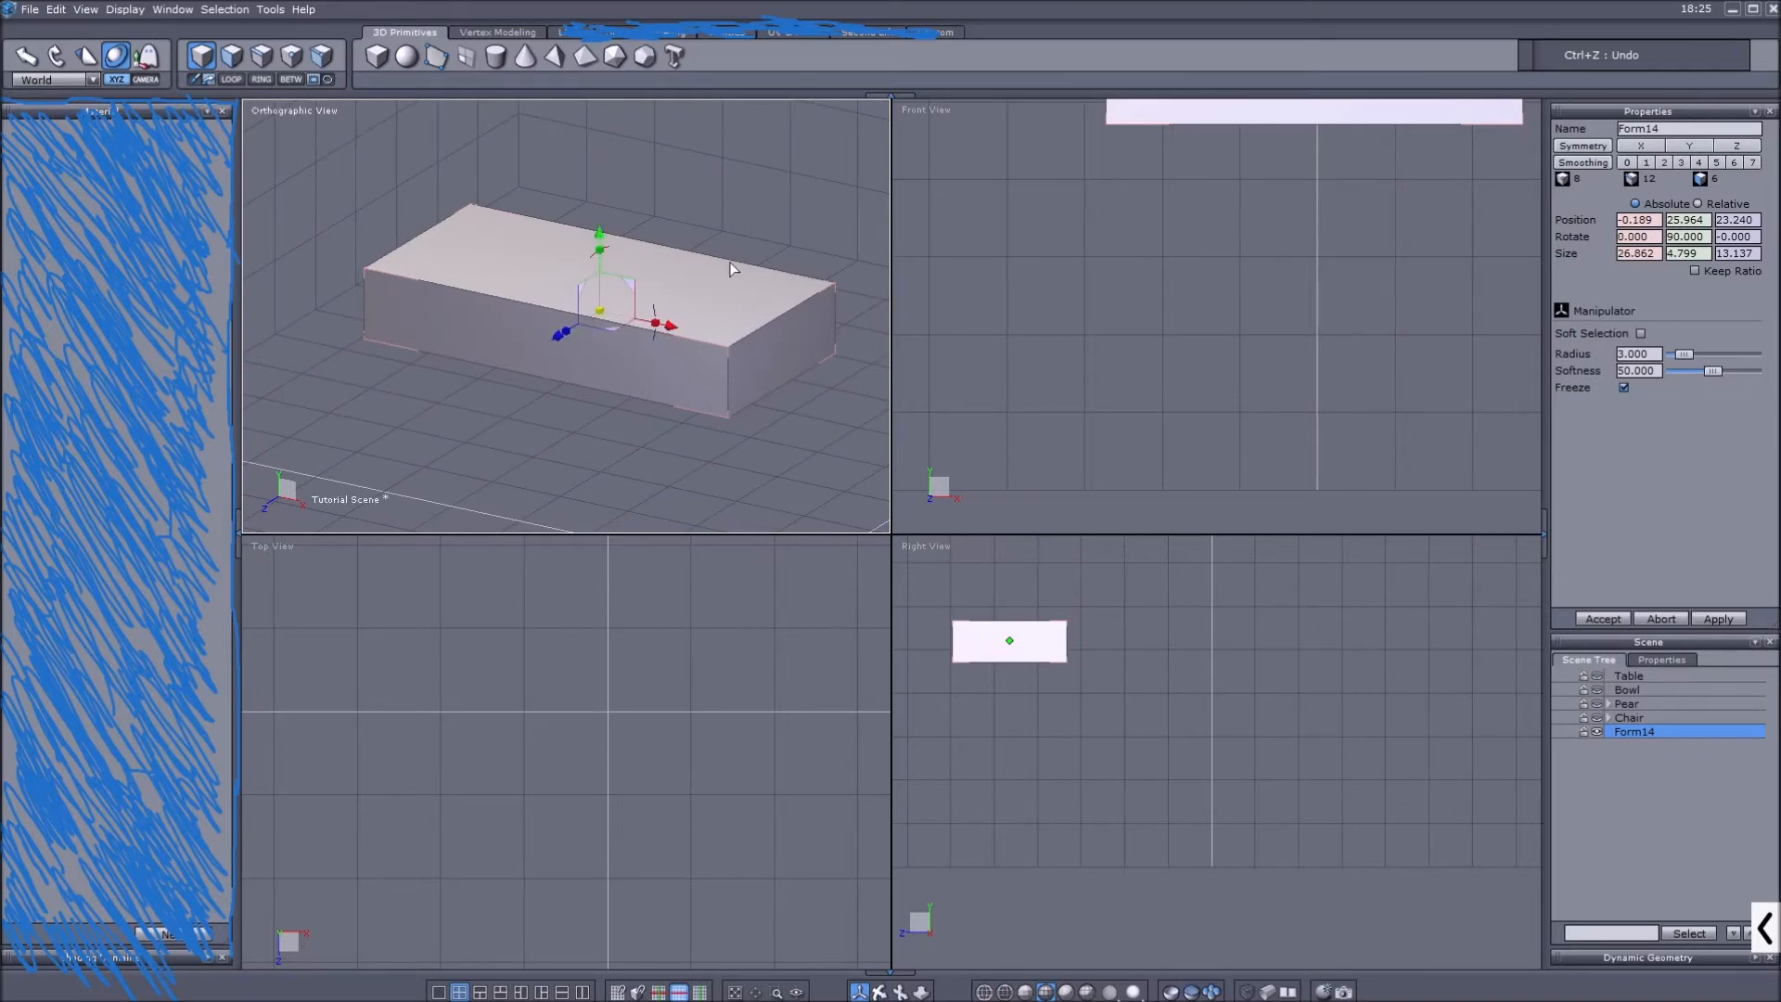
Undo the stretching and flattening to restore the original cube.
key(ctrl+z)
key(ctrl+z)
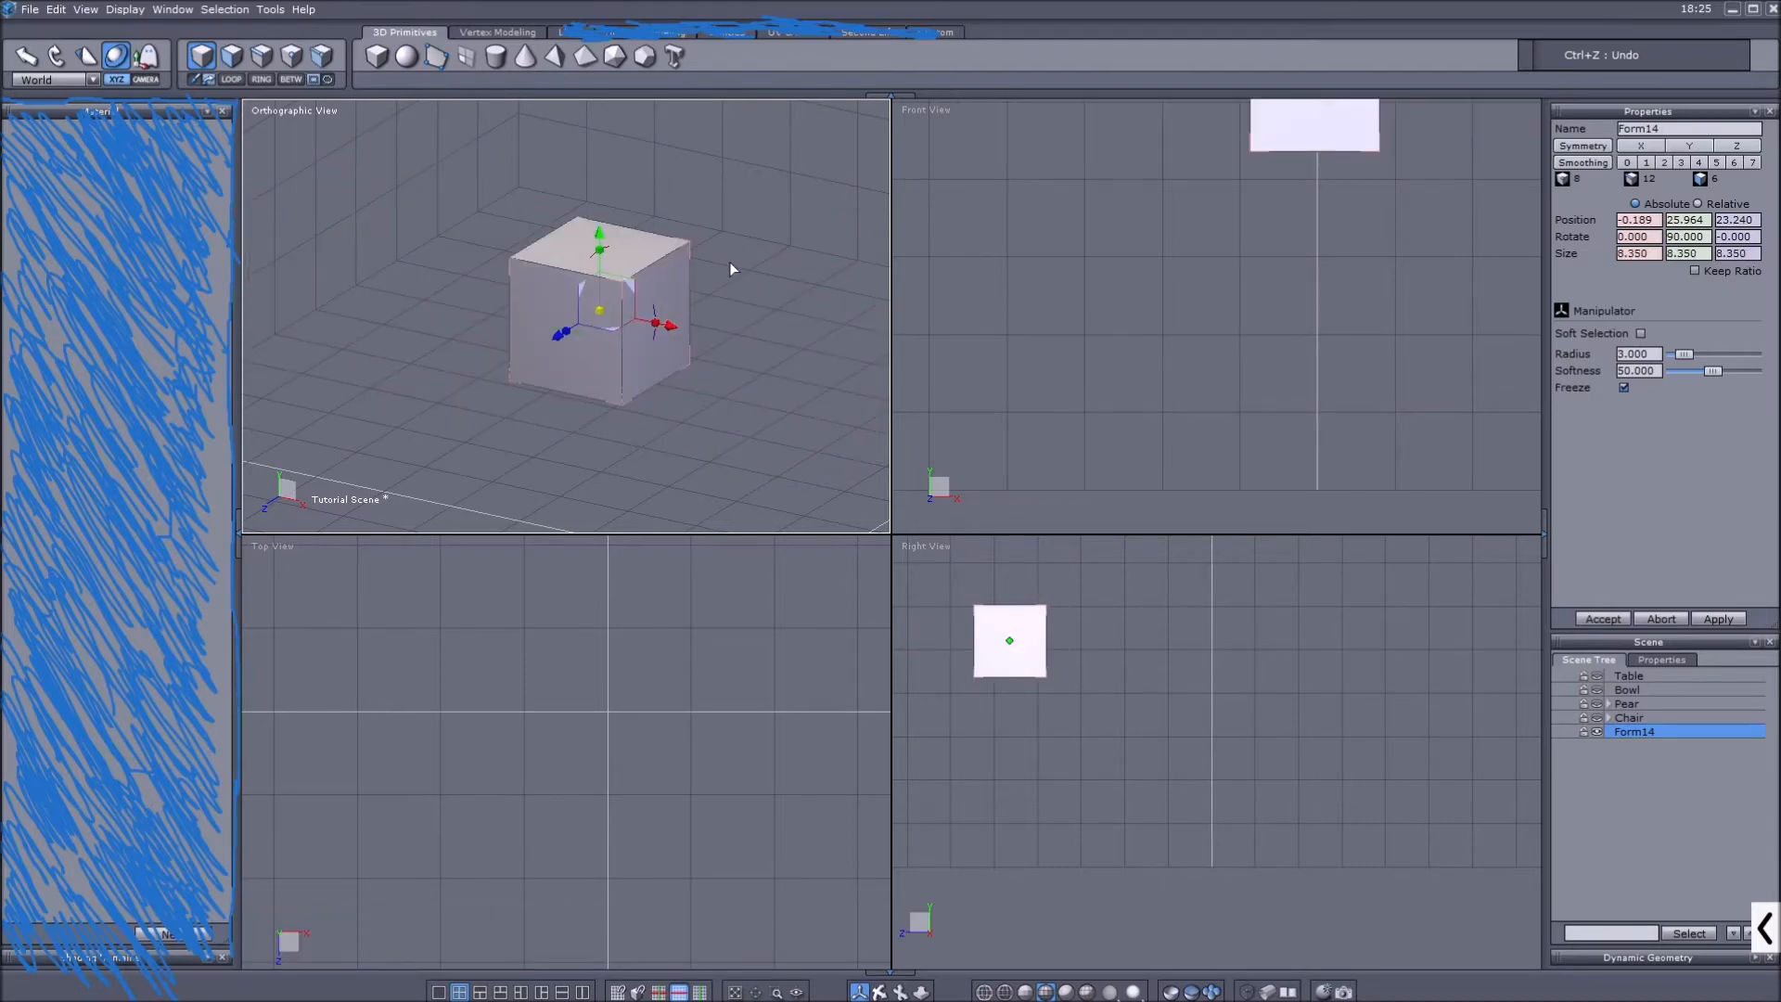
scroll(640, 277, up, 4)
scroll(650, 275, down, 3)
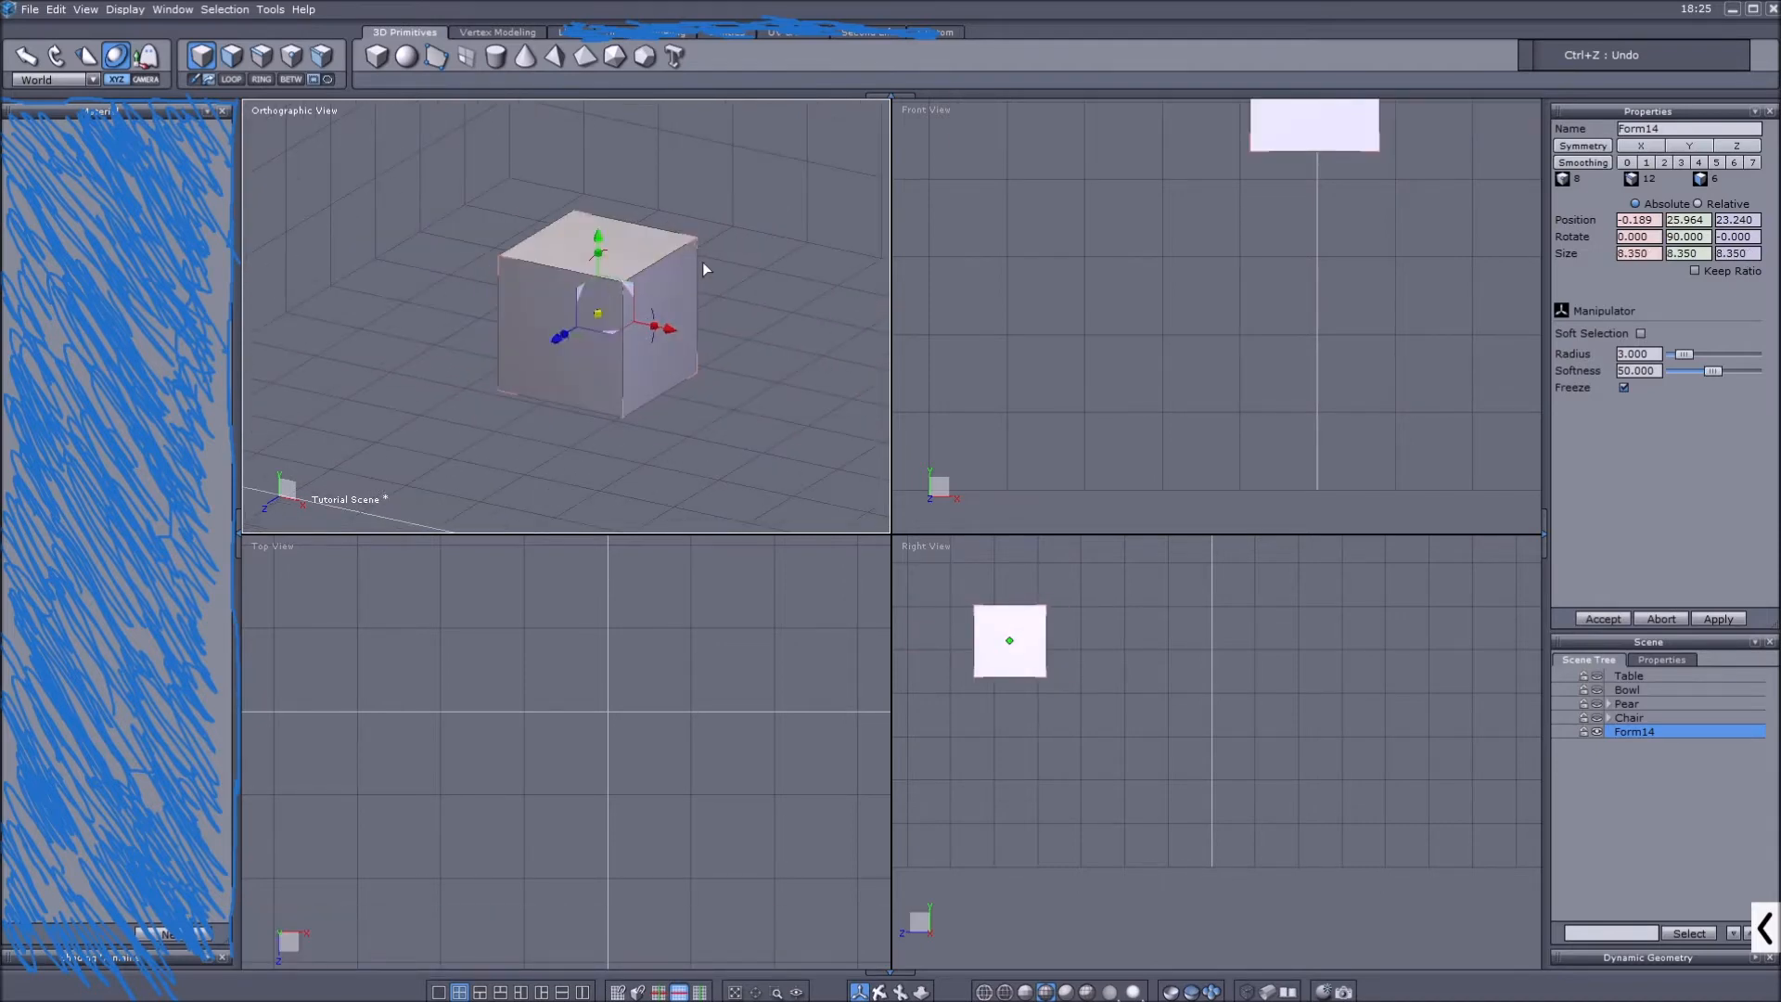
scroll(703, 265, up, 2)
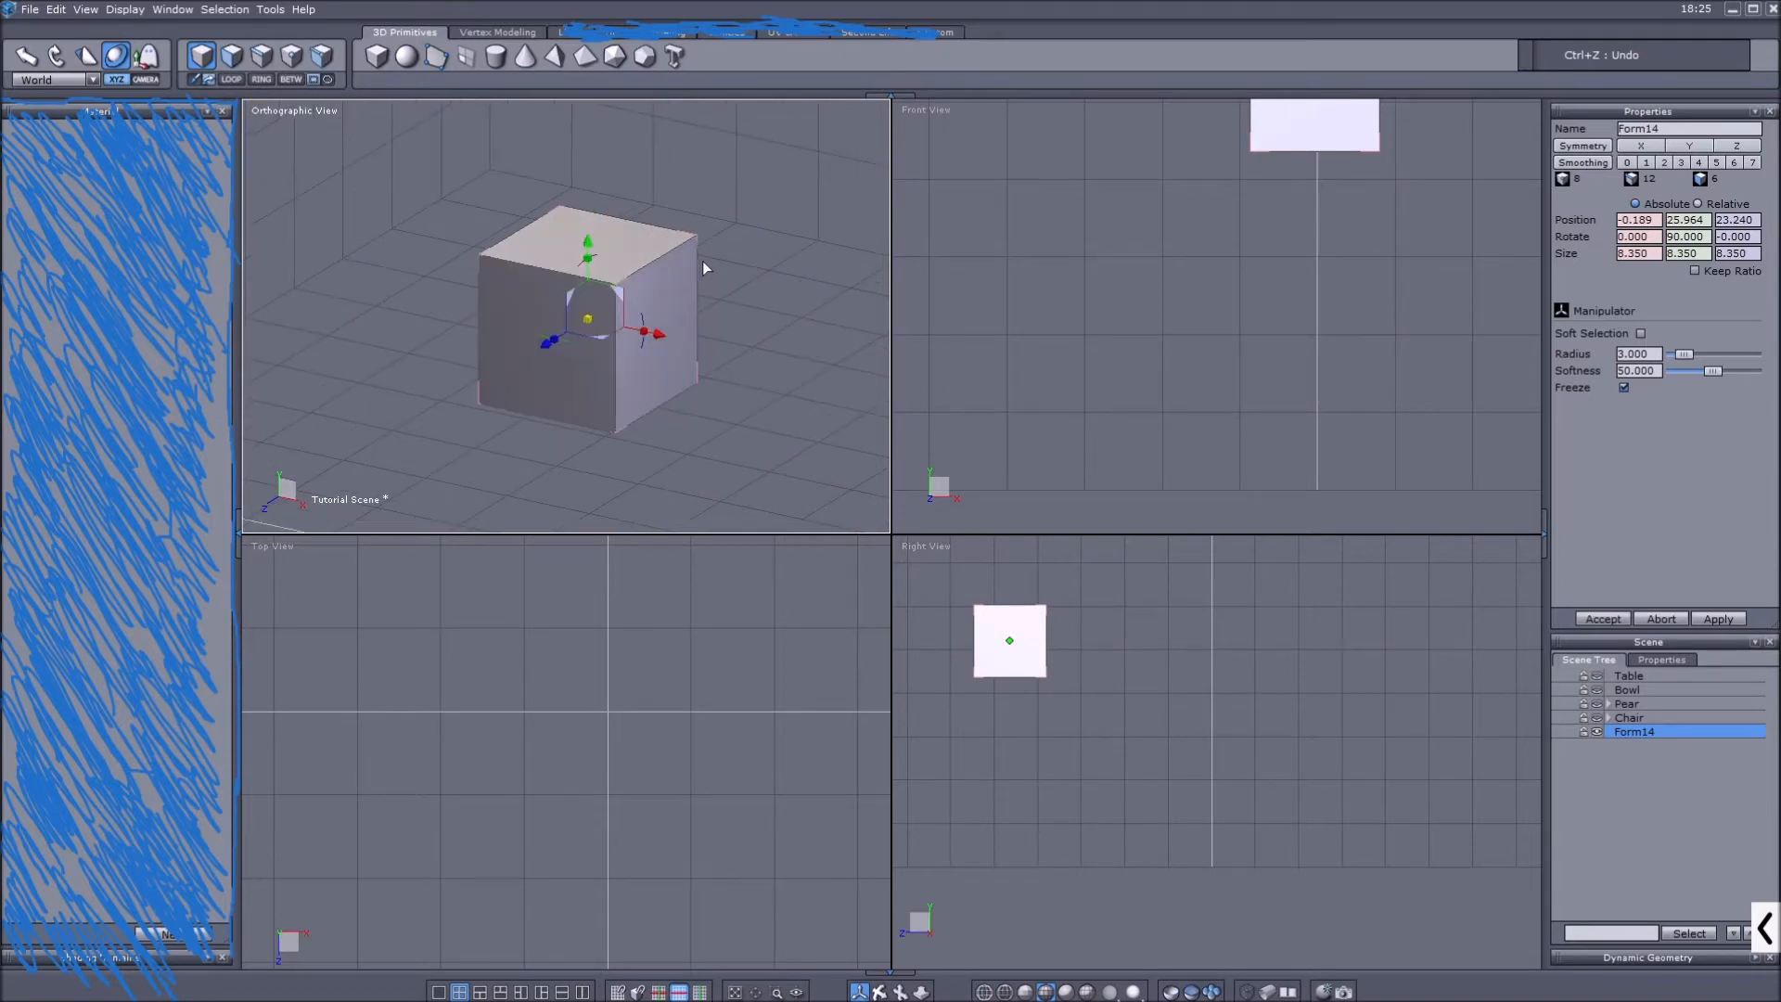
Switch to edge selection and select the ring of four cube edges that run along the Z axis.
click(499, 32)
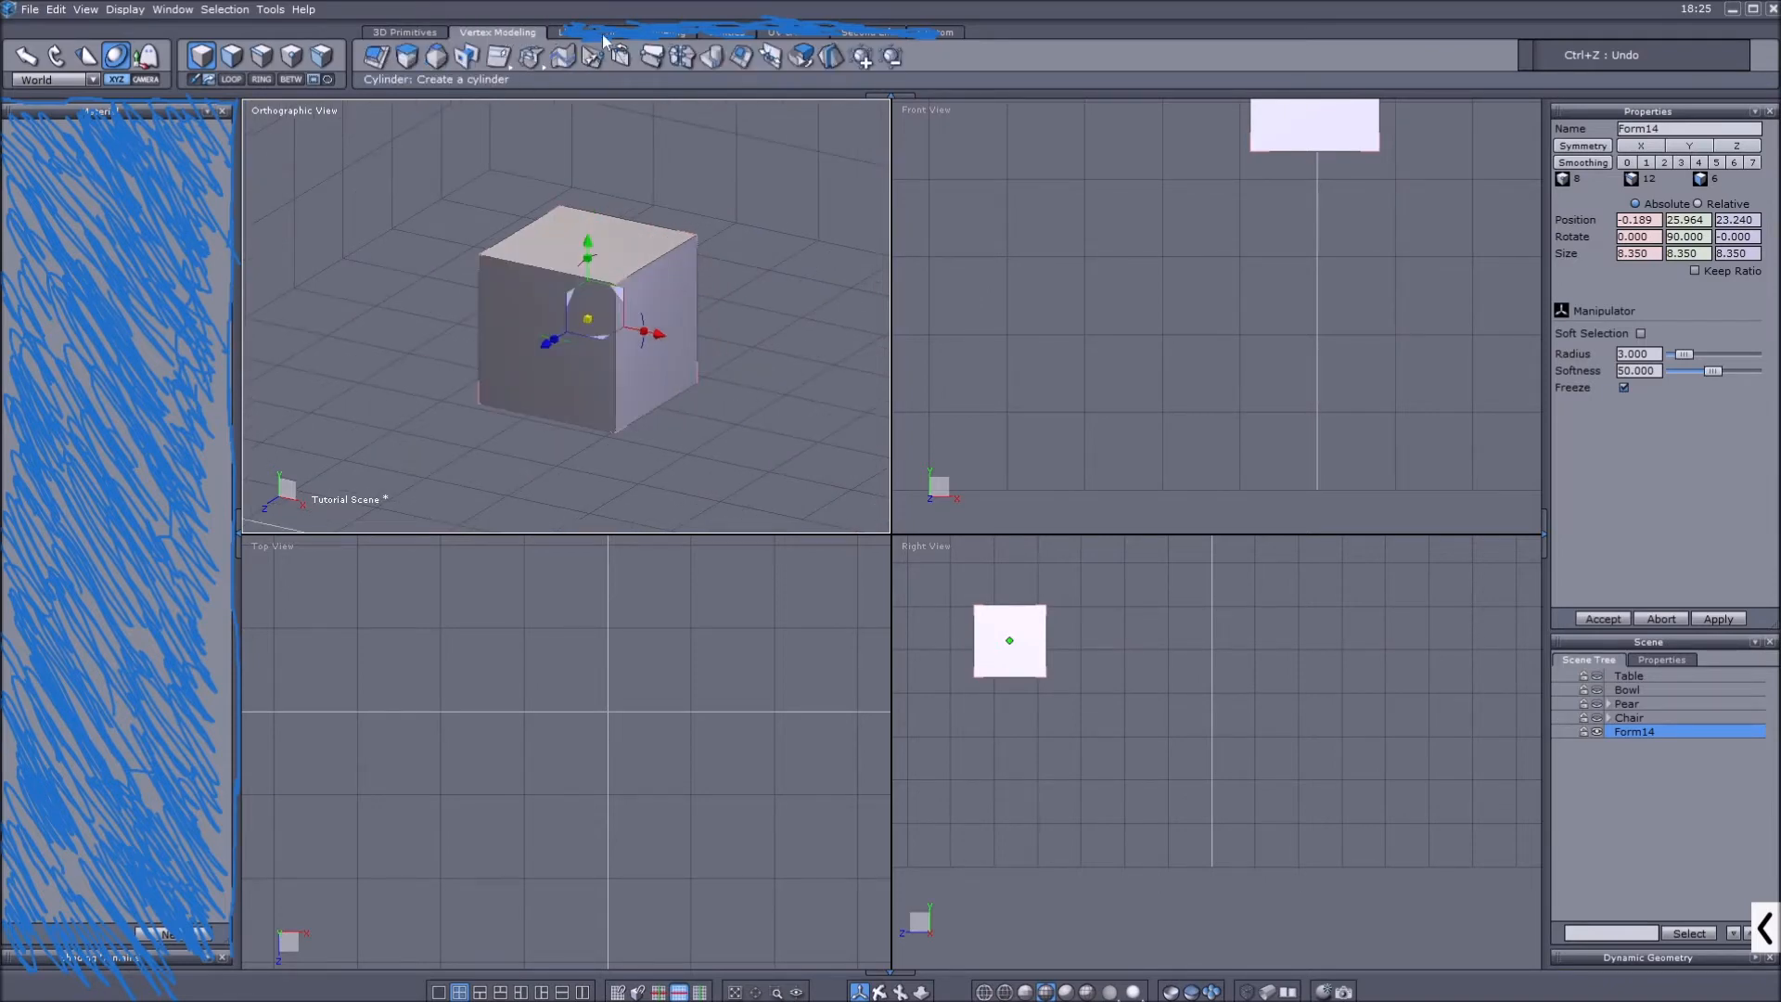
click(263, 58)
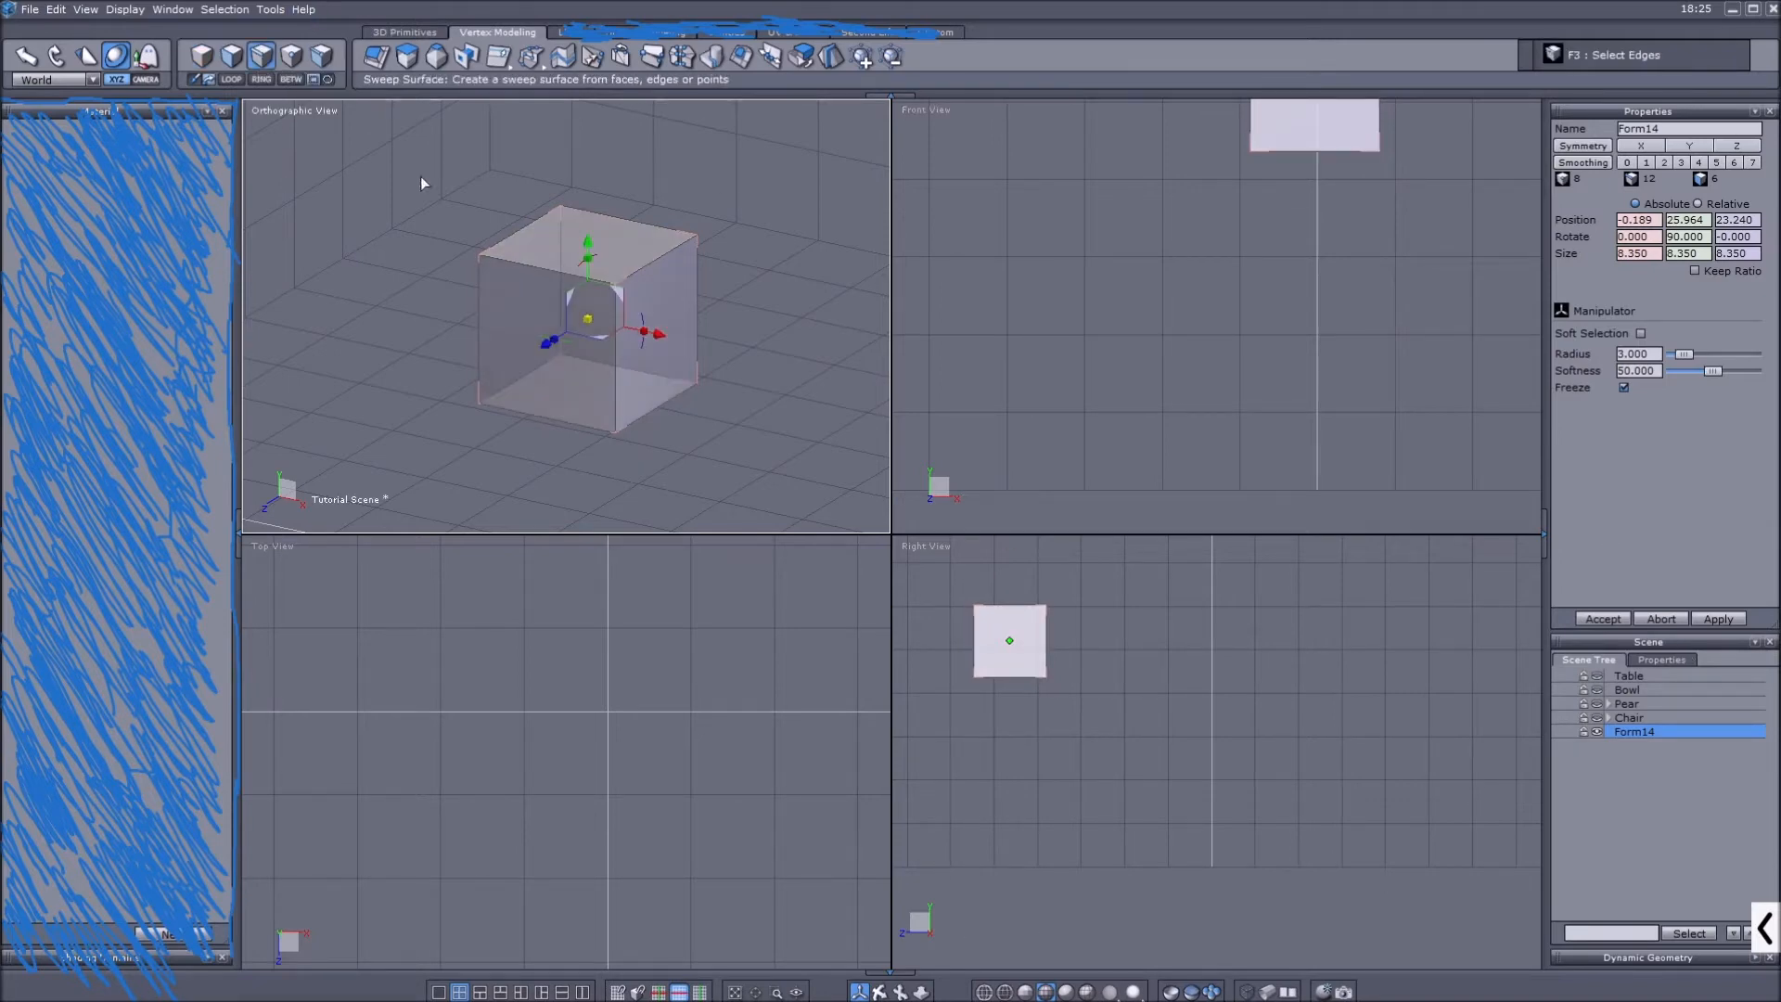
click(659, 259)
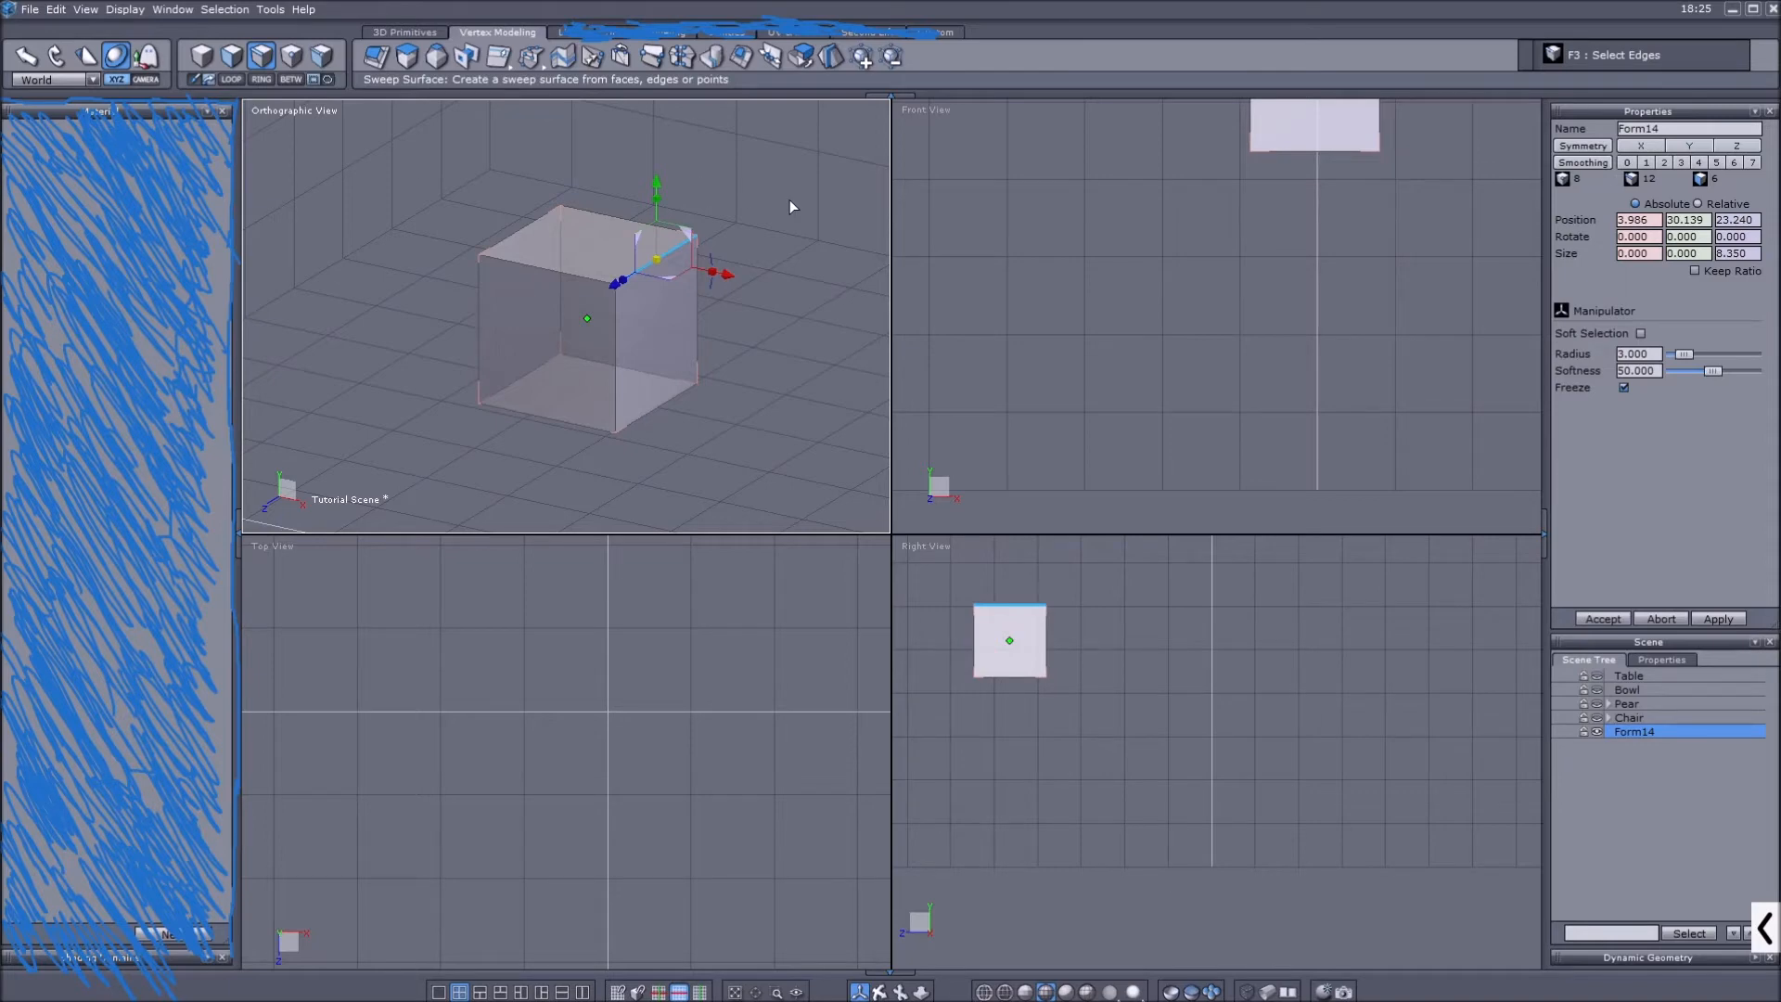
key(k)
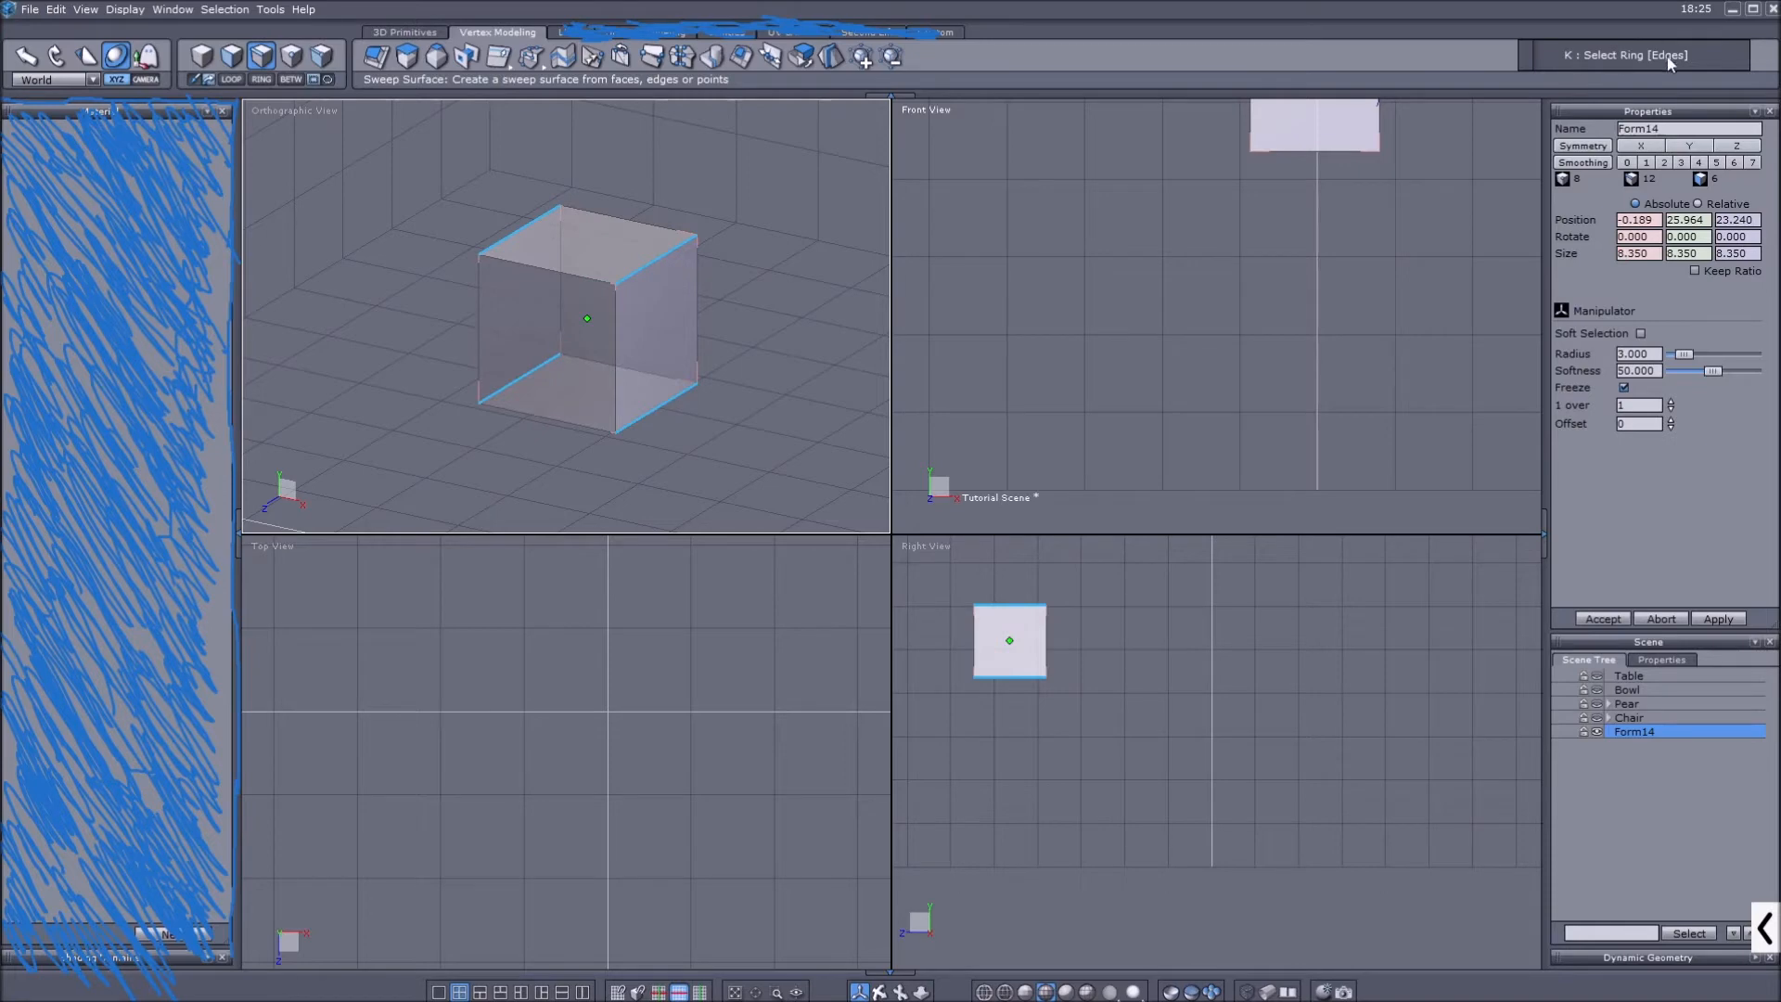
Reselect the edge ring from one upper Z-direction edge and connect its edges into a loop around the cube's middle.
click(659, 257)
right_click(642, 275)
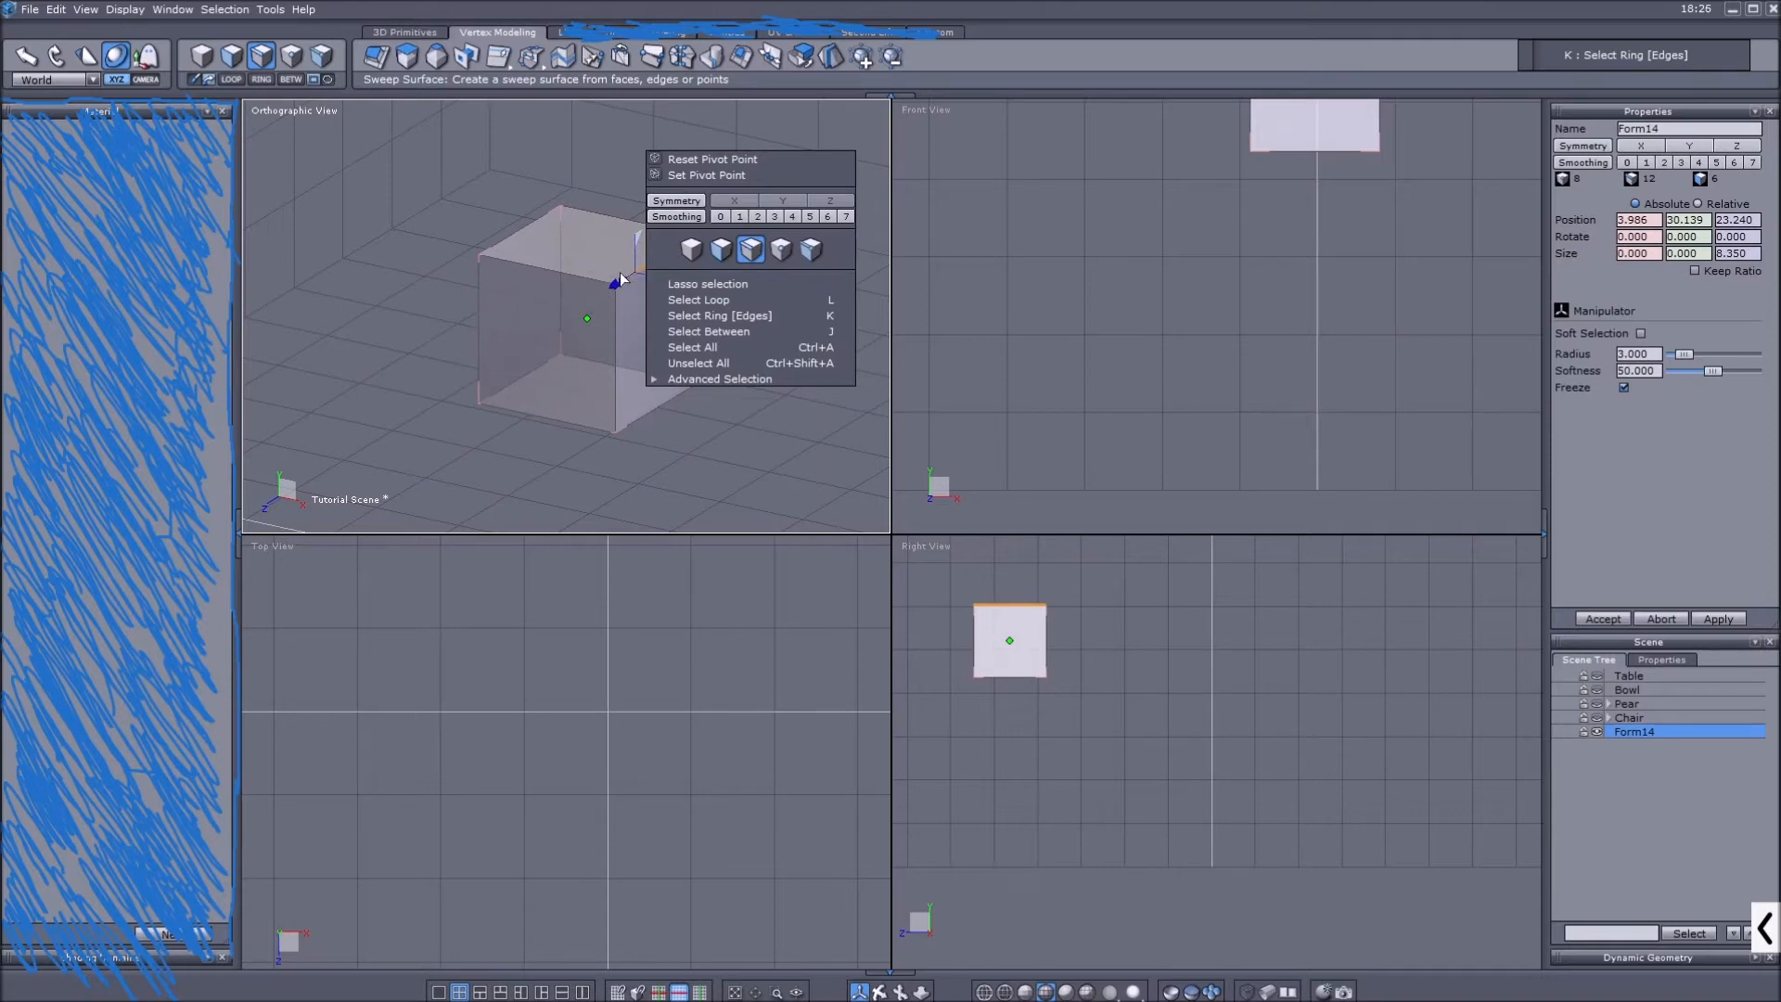
click(709, 320)
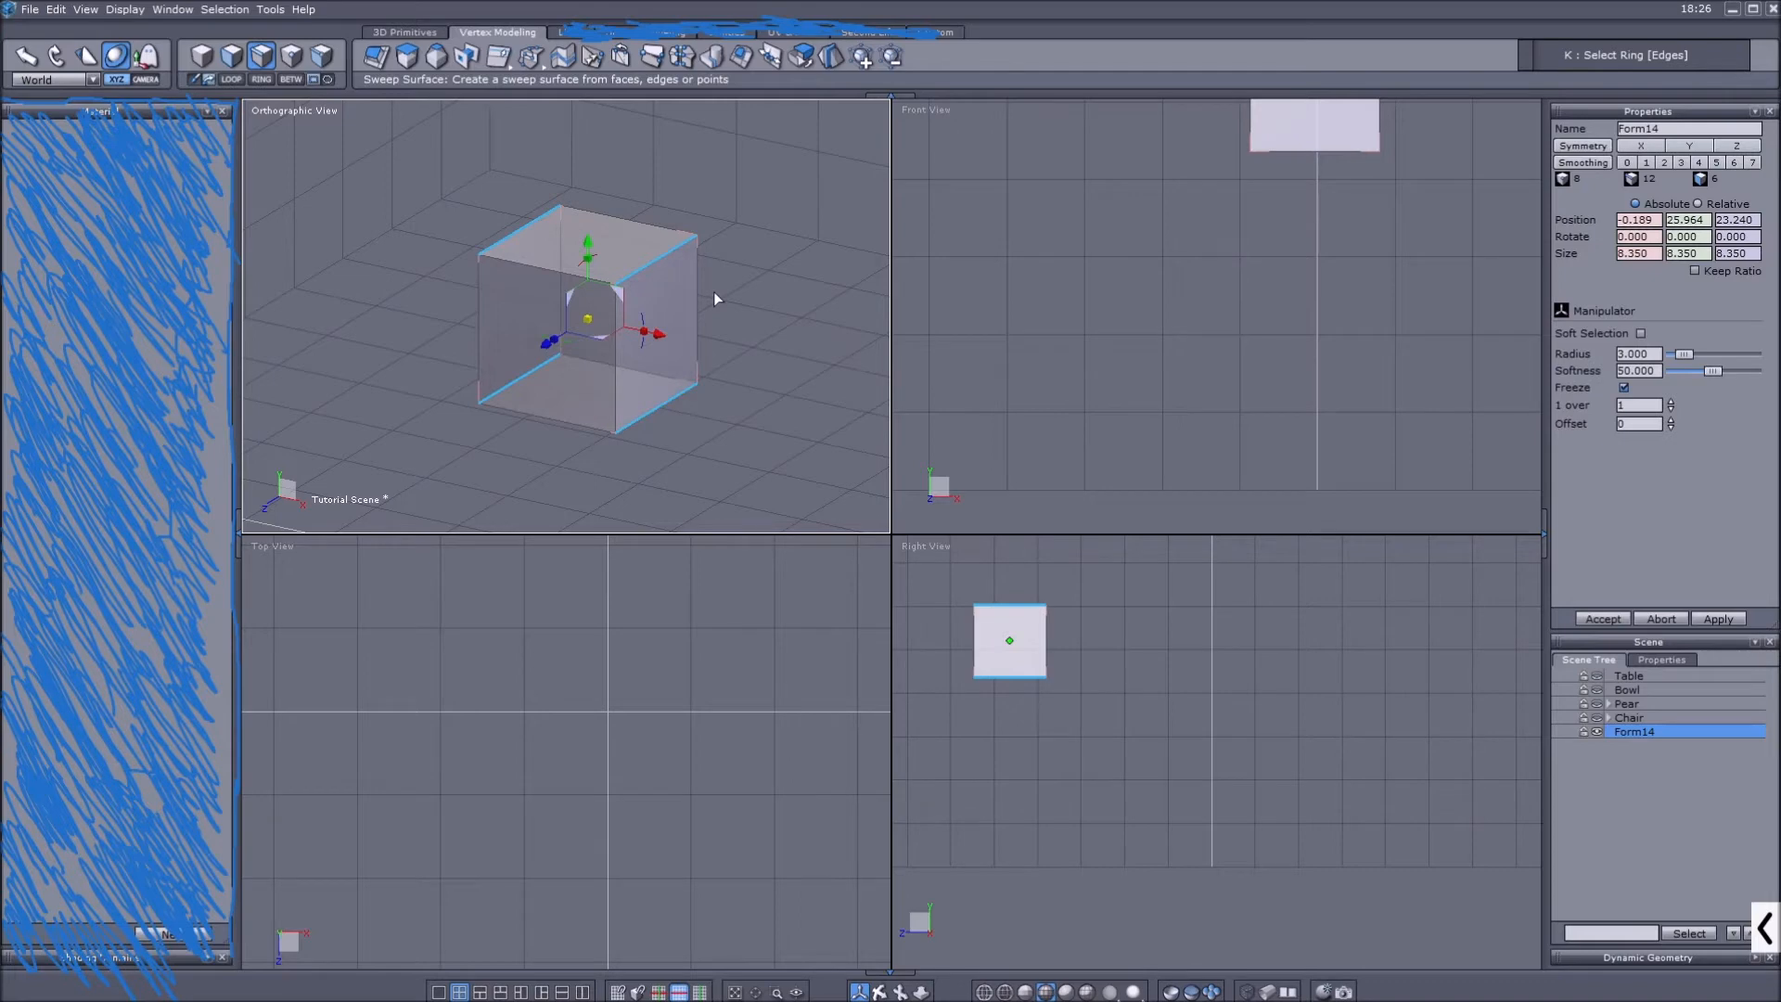
click(565, 58)
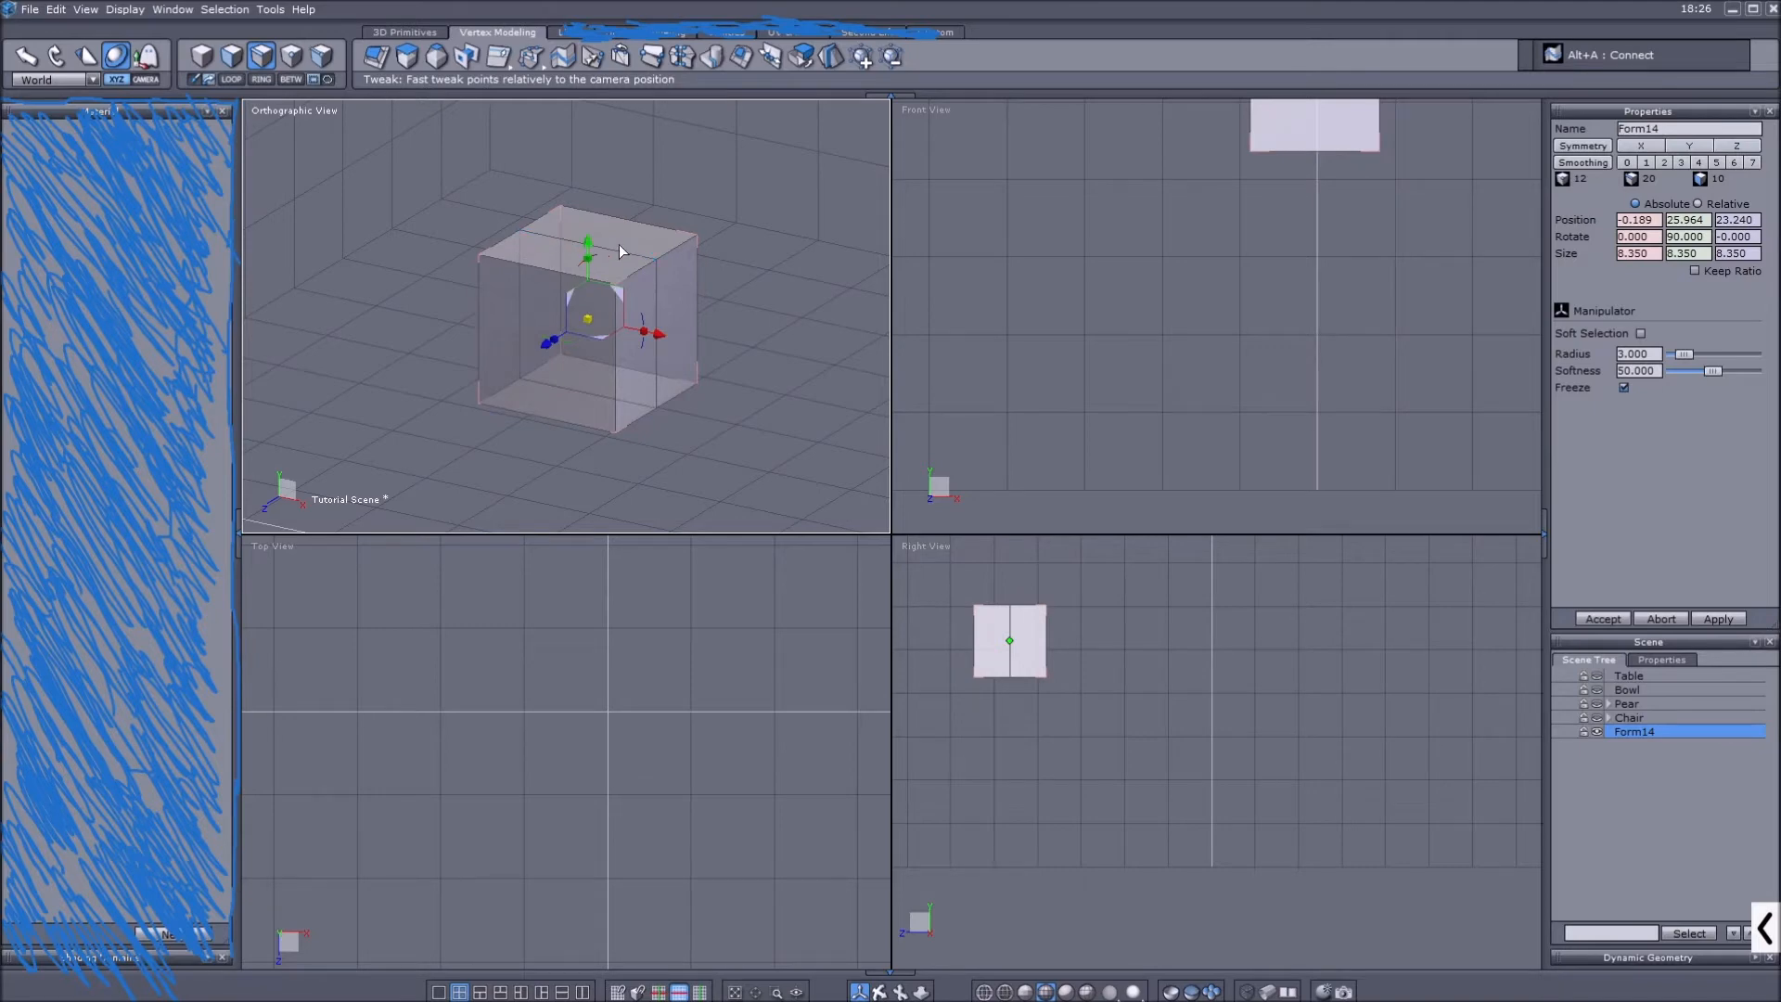
Try connecting only the upper and lower rear half-edges on one side face of the cube, and undo the connection.
scroll(513, 242, up, 1)
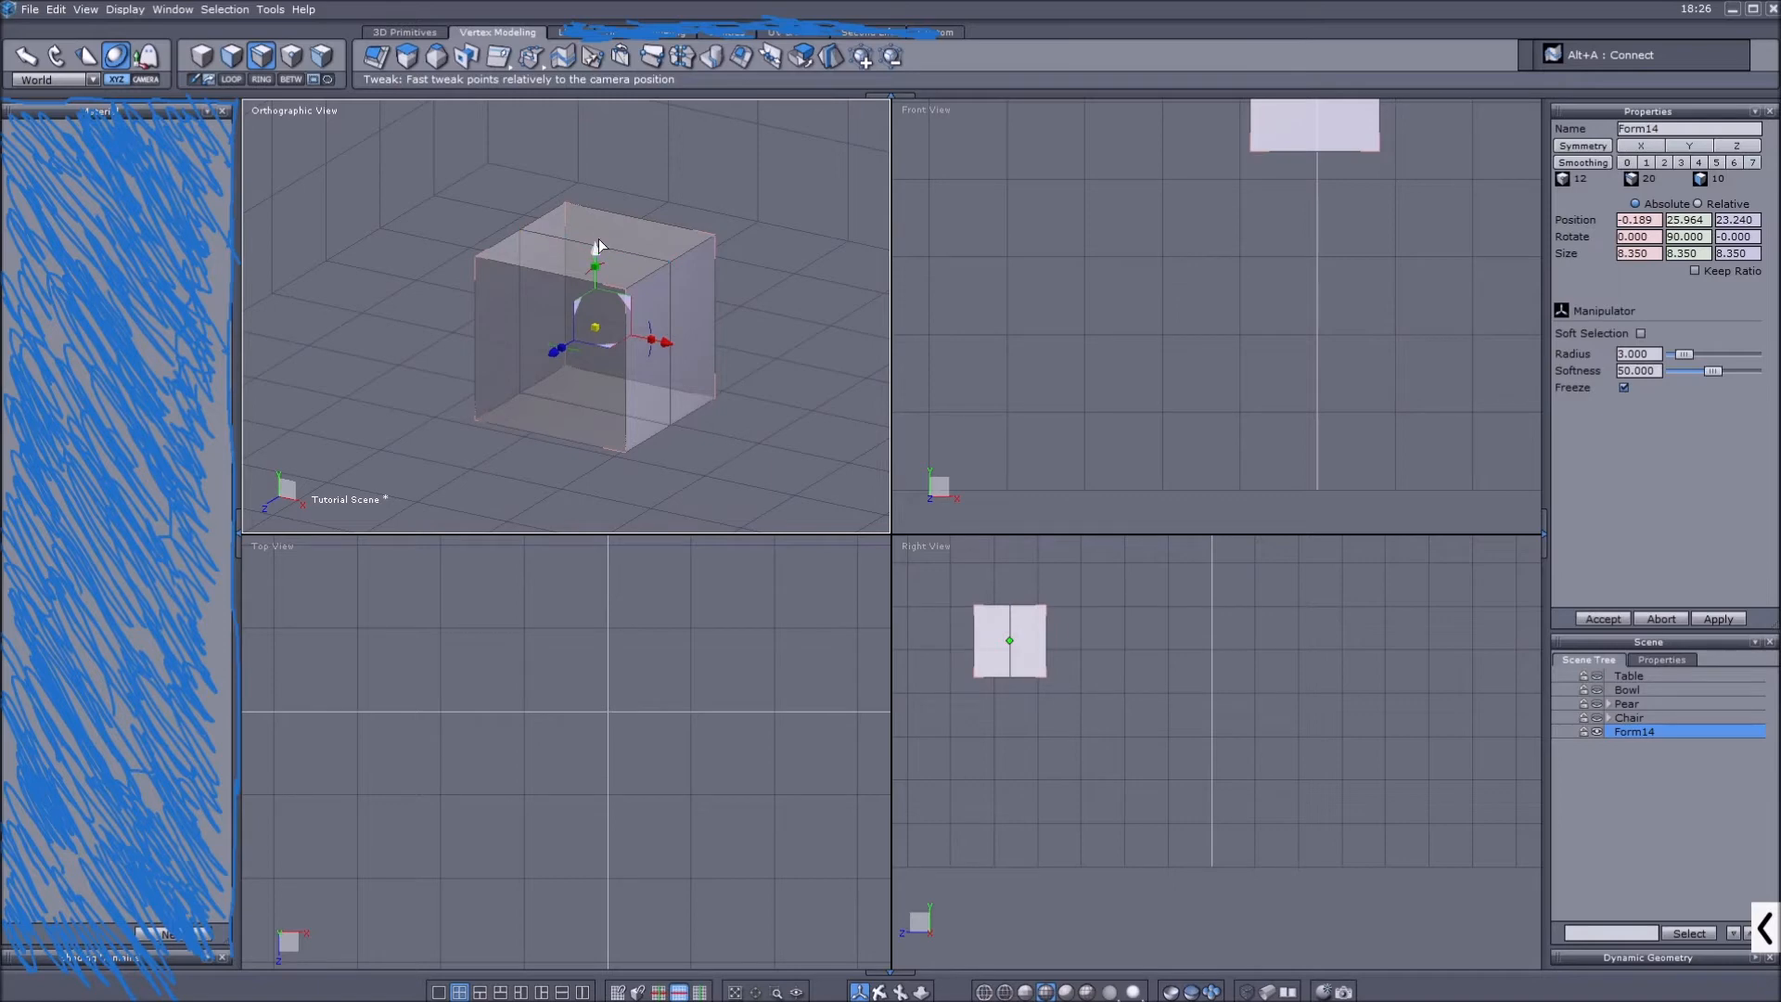
click(690, 250)
shift+click(705, 399)
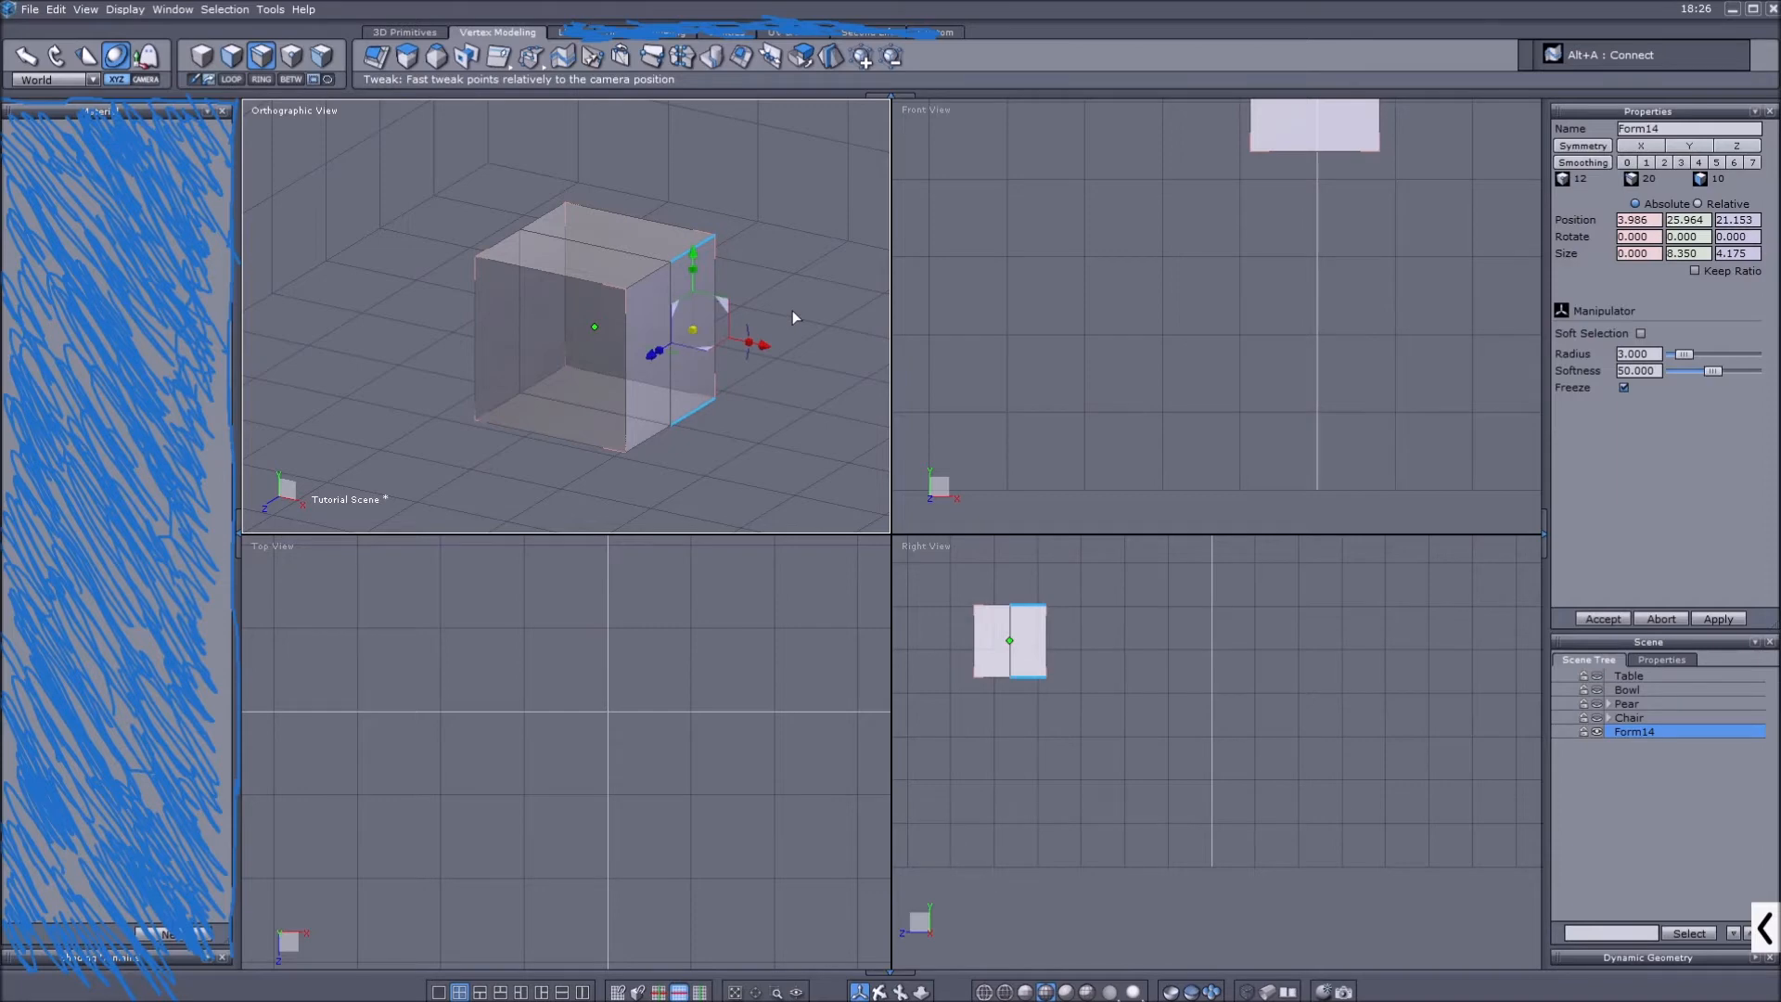
click(729, 189)
click(706, 242)
shift+click(703, 408)
click(560, 57)
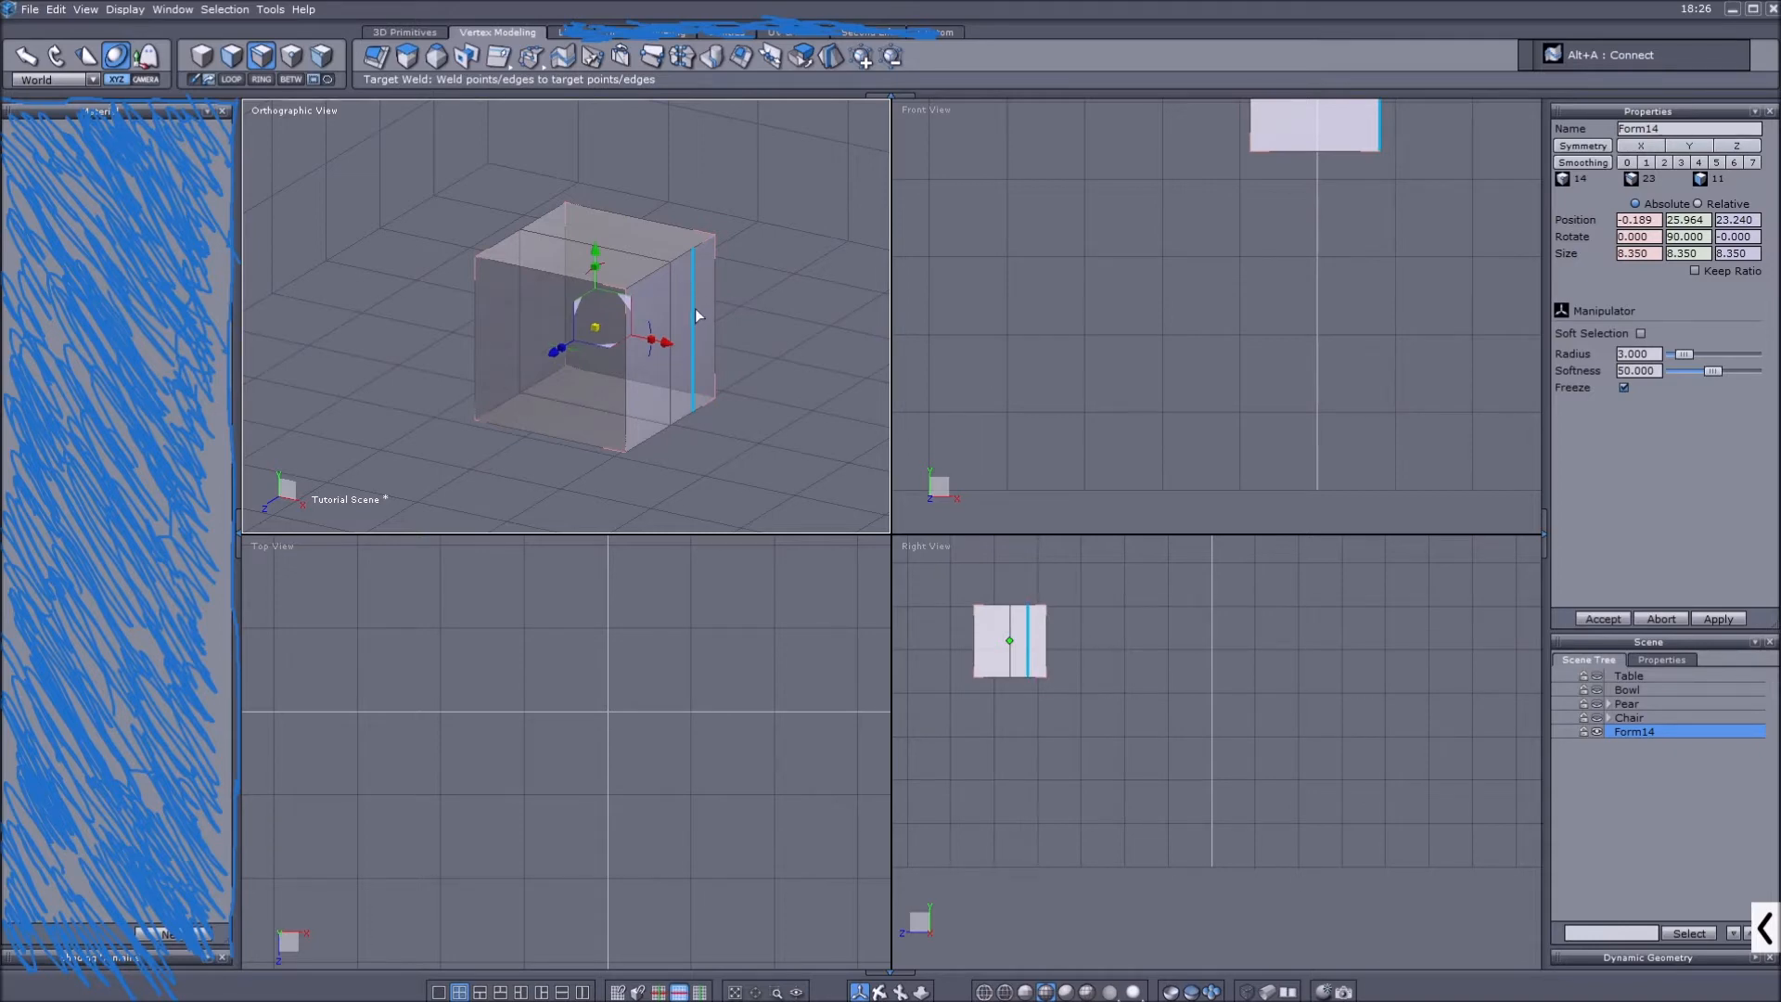
key(ctrl+z)
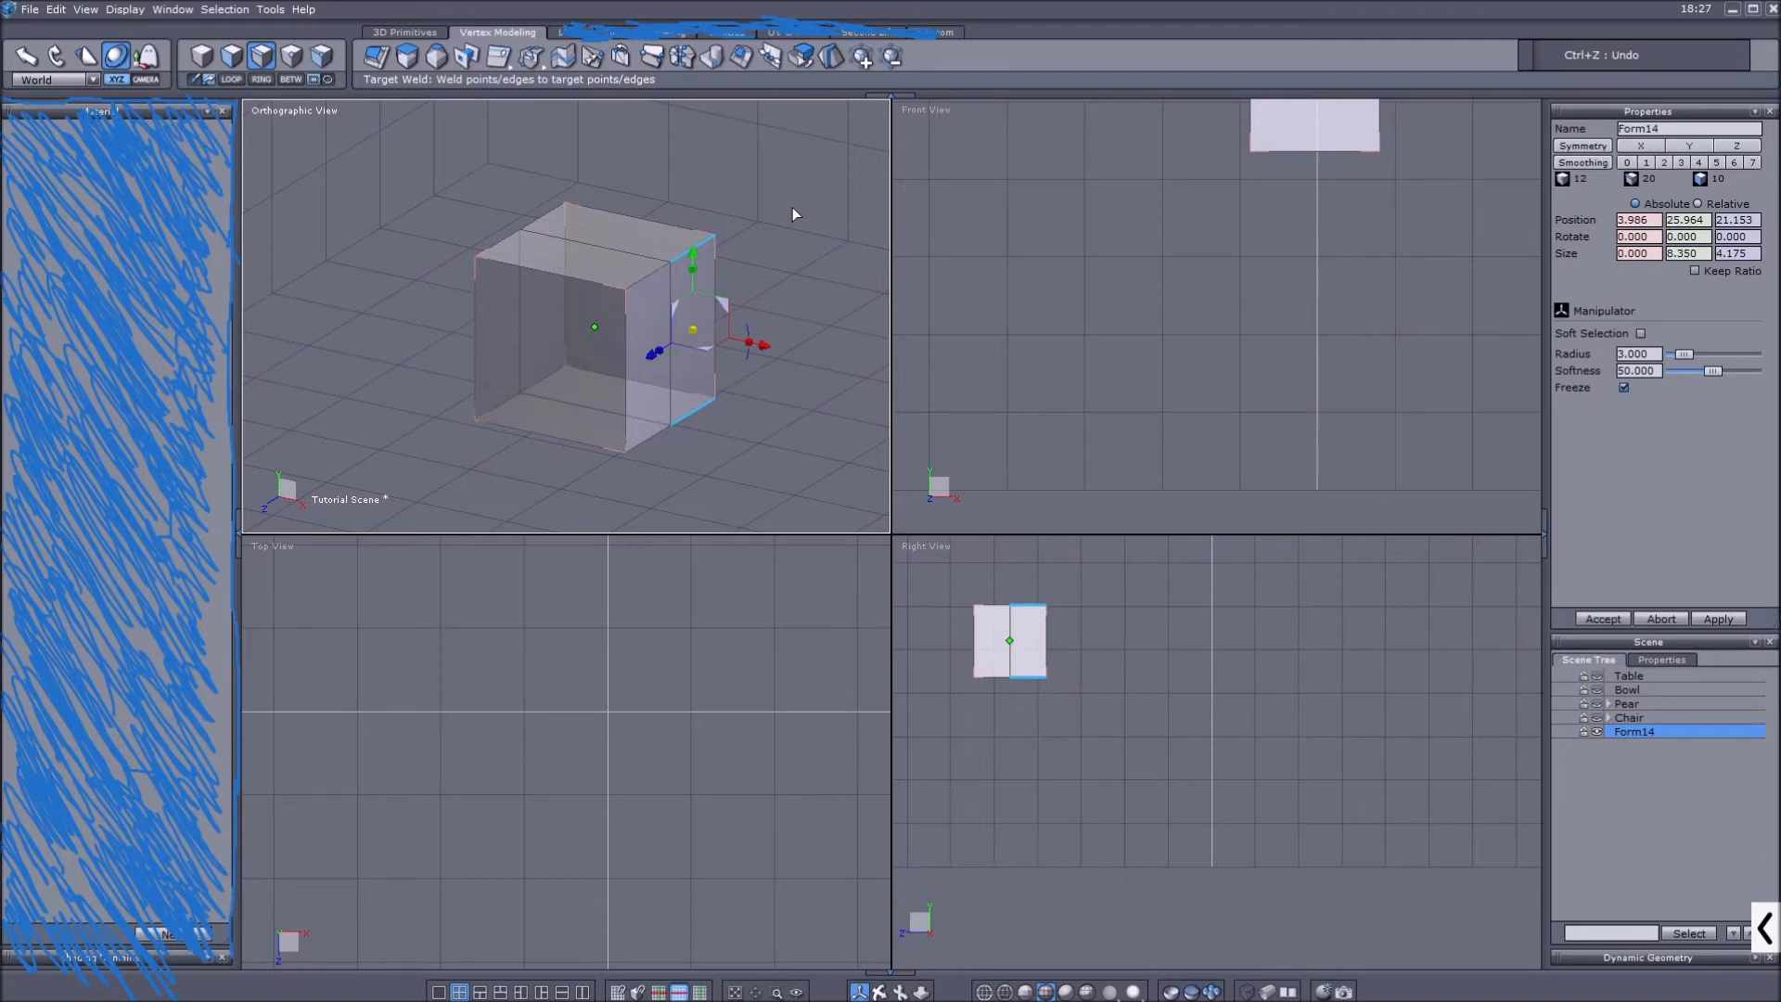
Select the ring of four rear half-edges and connect them to add a second loop behind the middle one.
scroll(636, 196, down, 3)
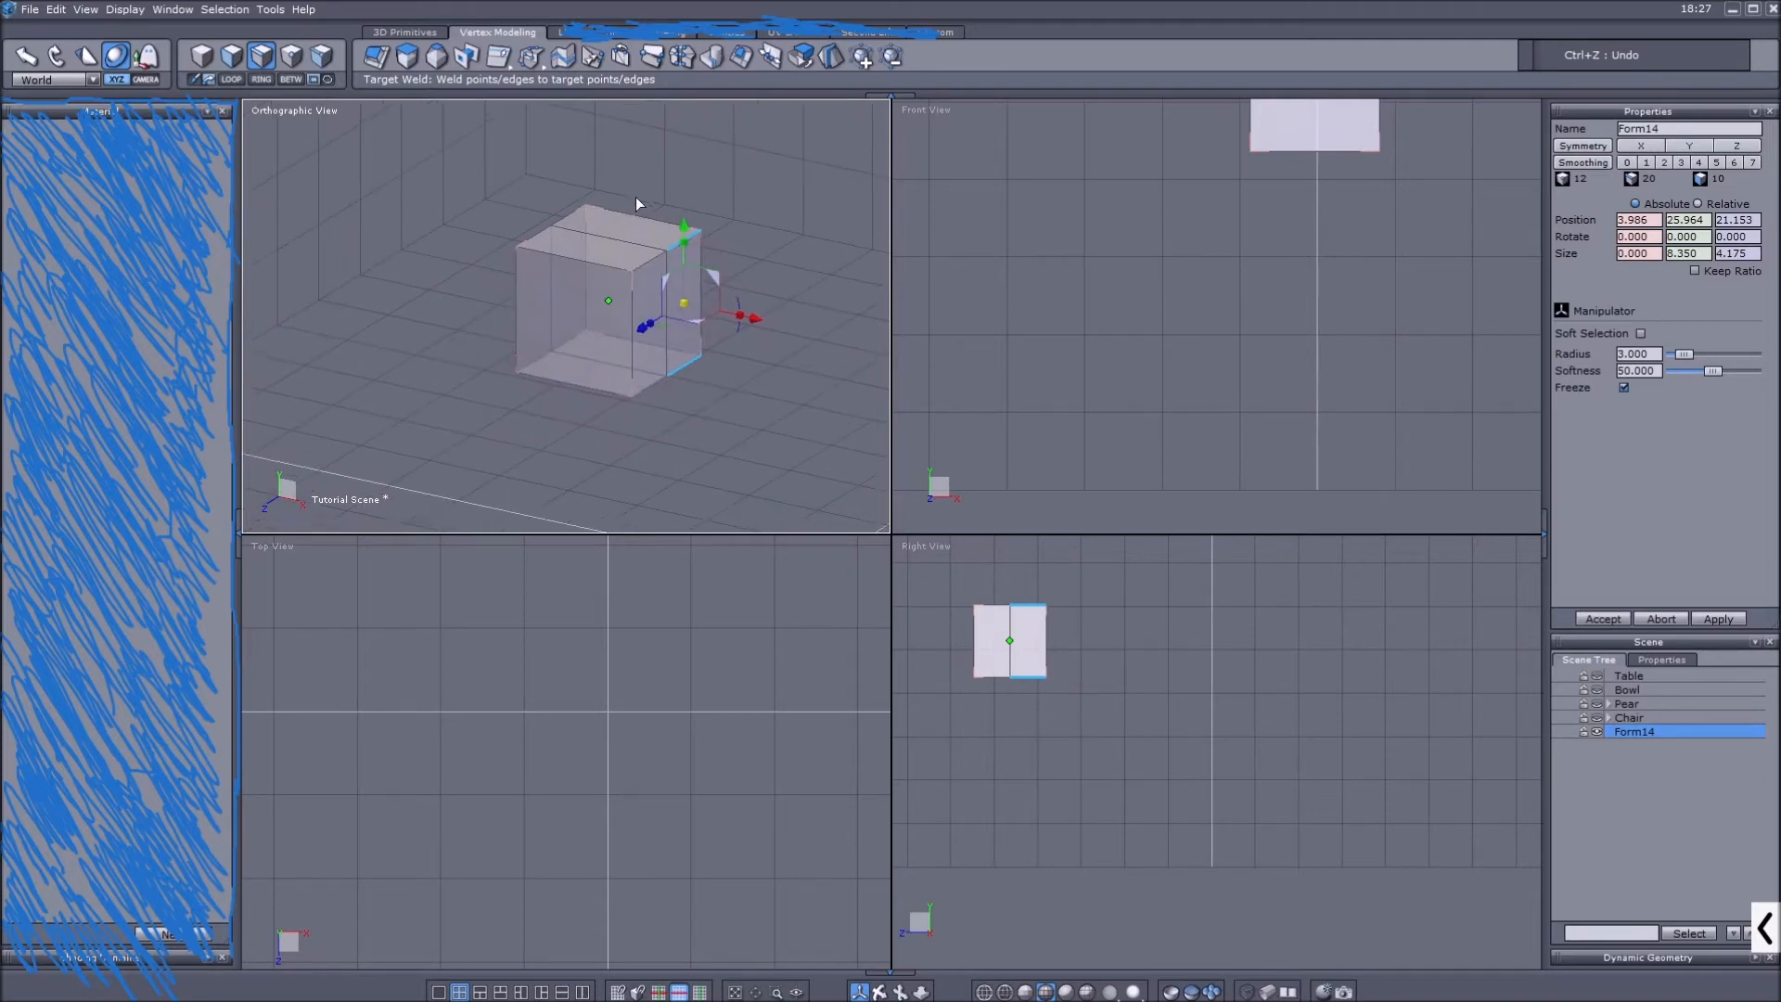
scroll(638, 202, up, 4)
middle_drag(639, 203, 663, 205)
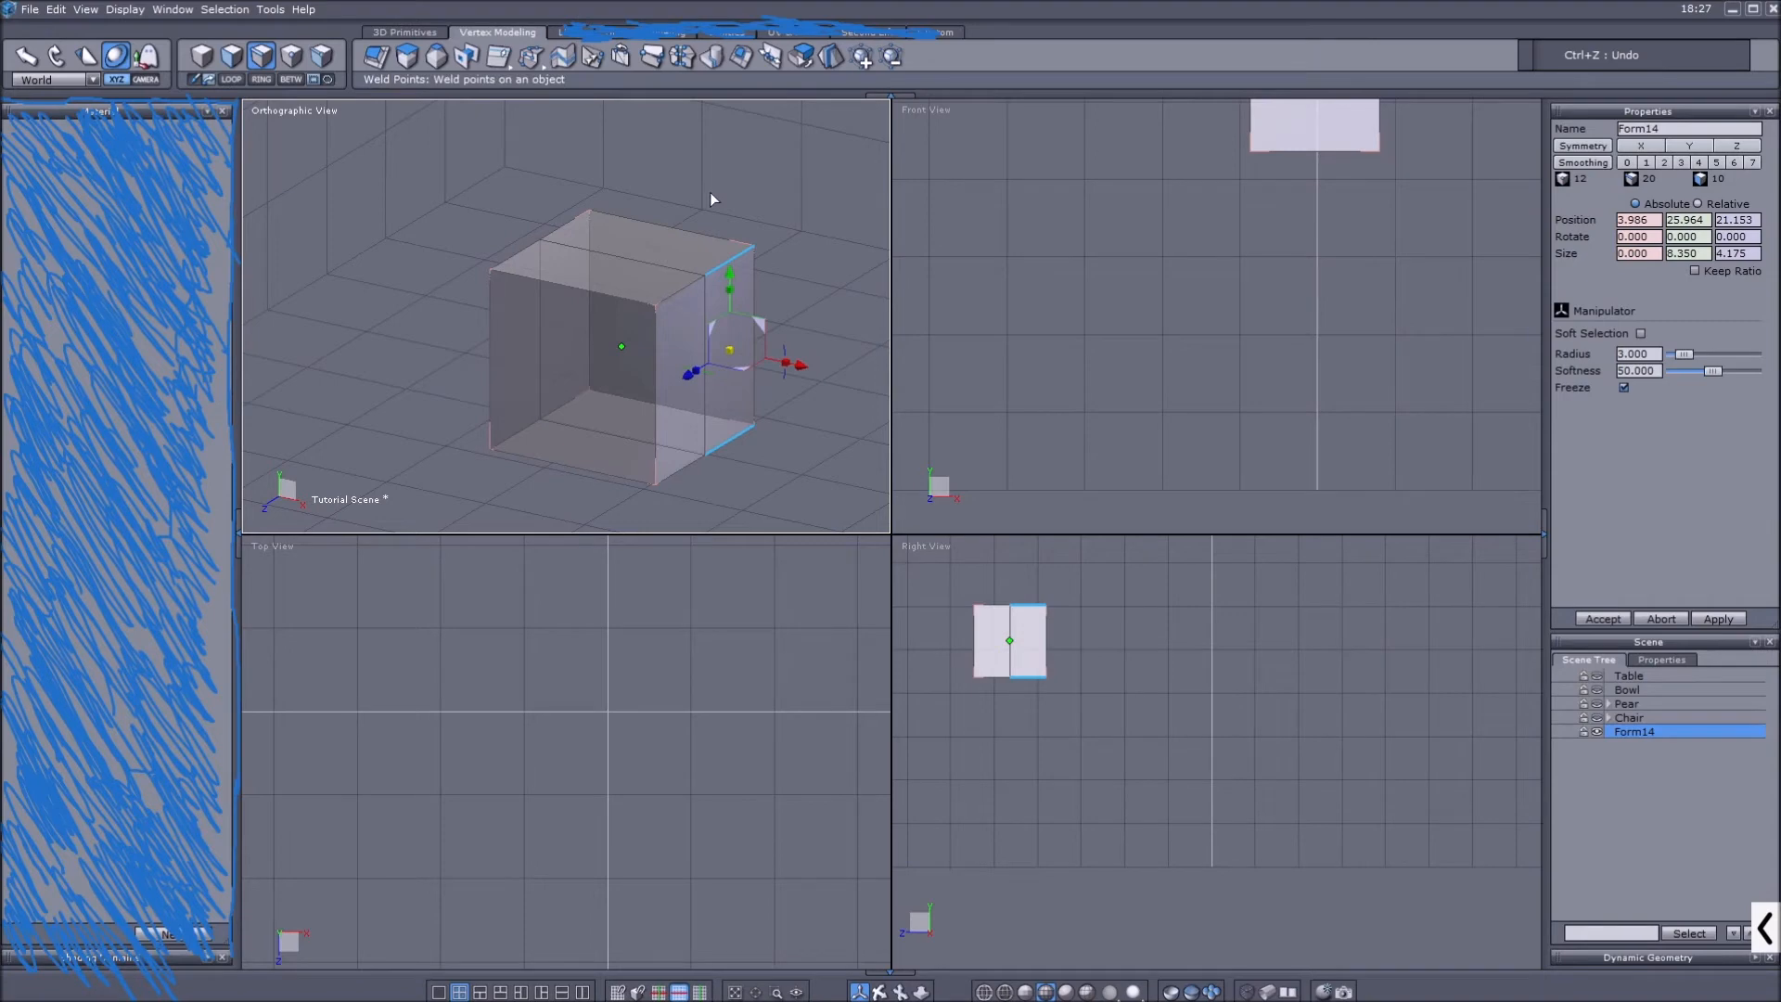
key(l)
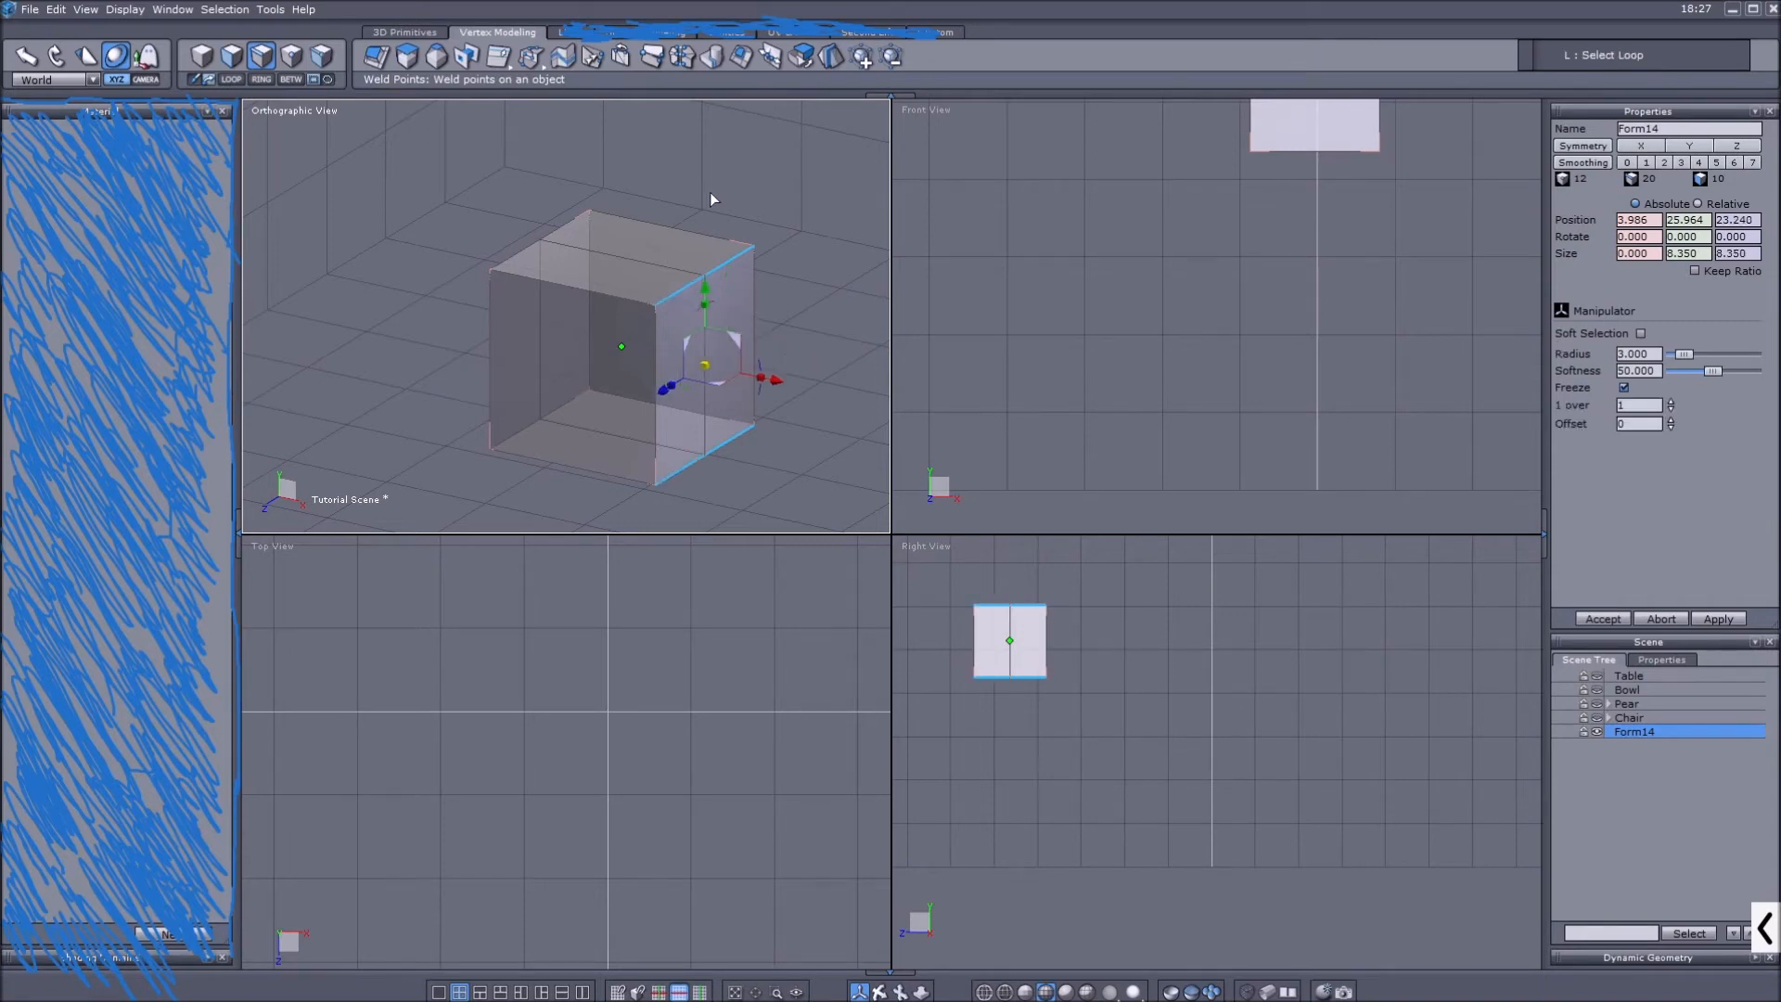
click(728, 264)
key(k)
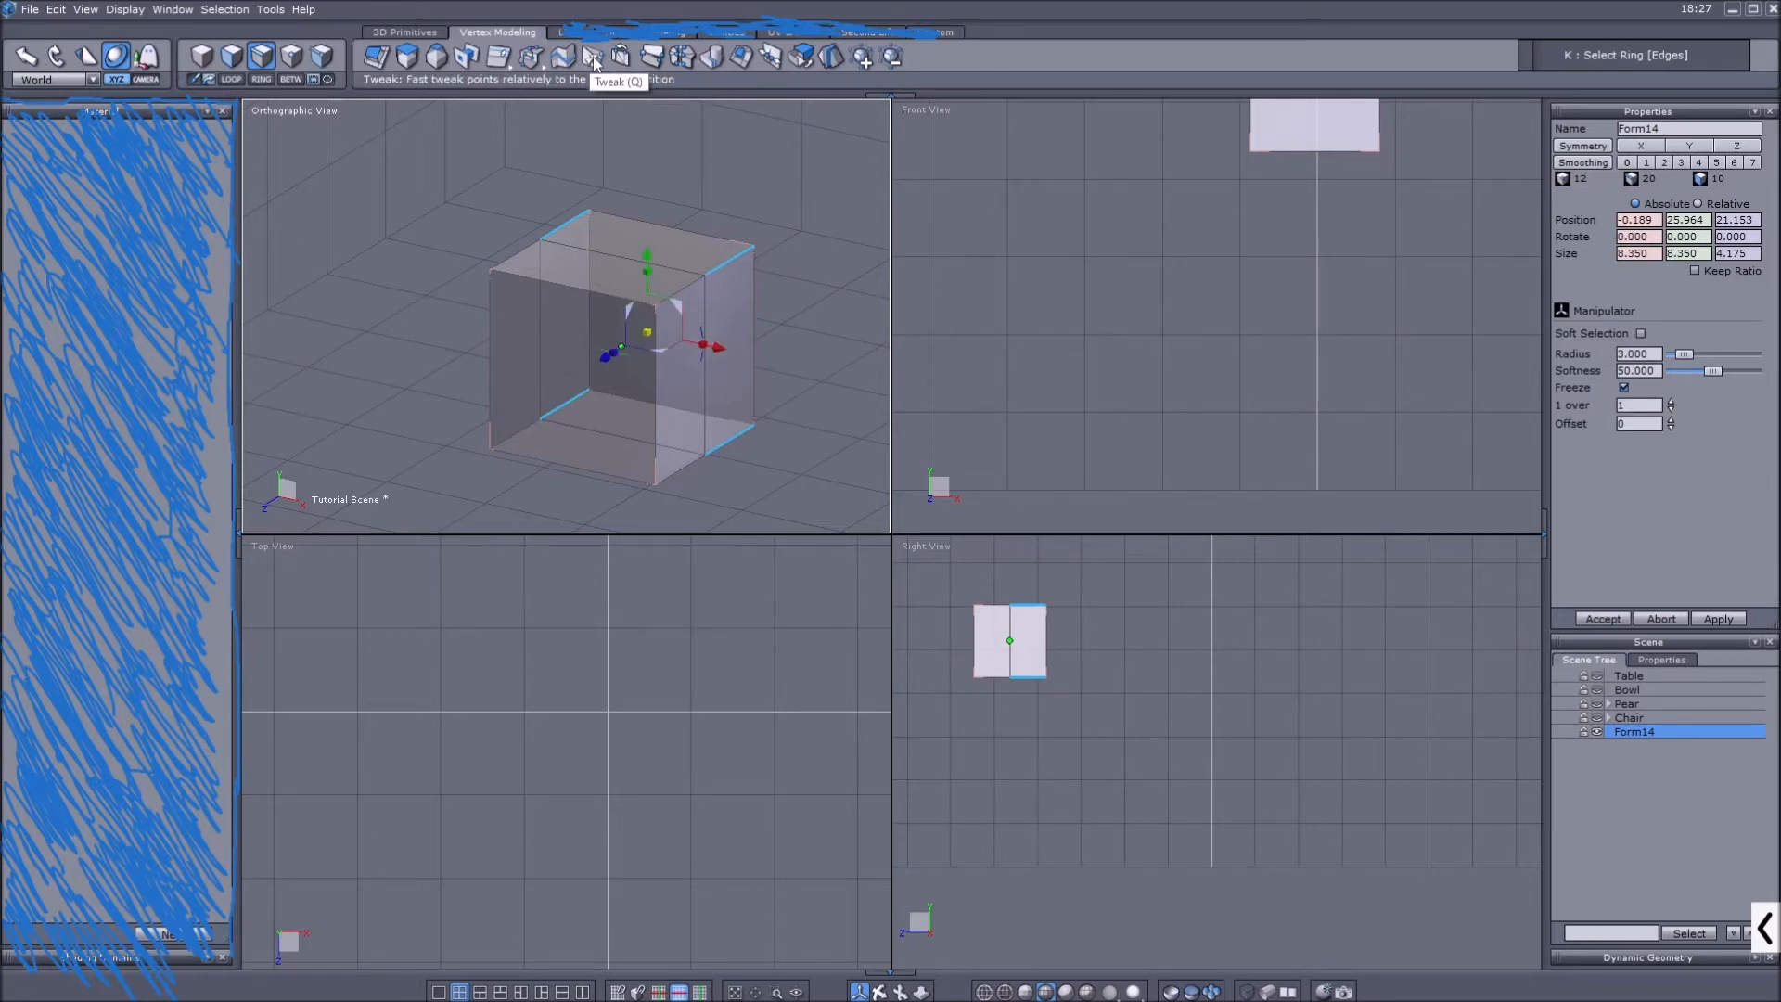
click(564, 57)
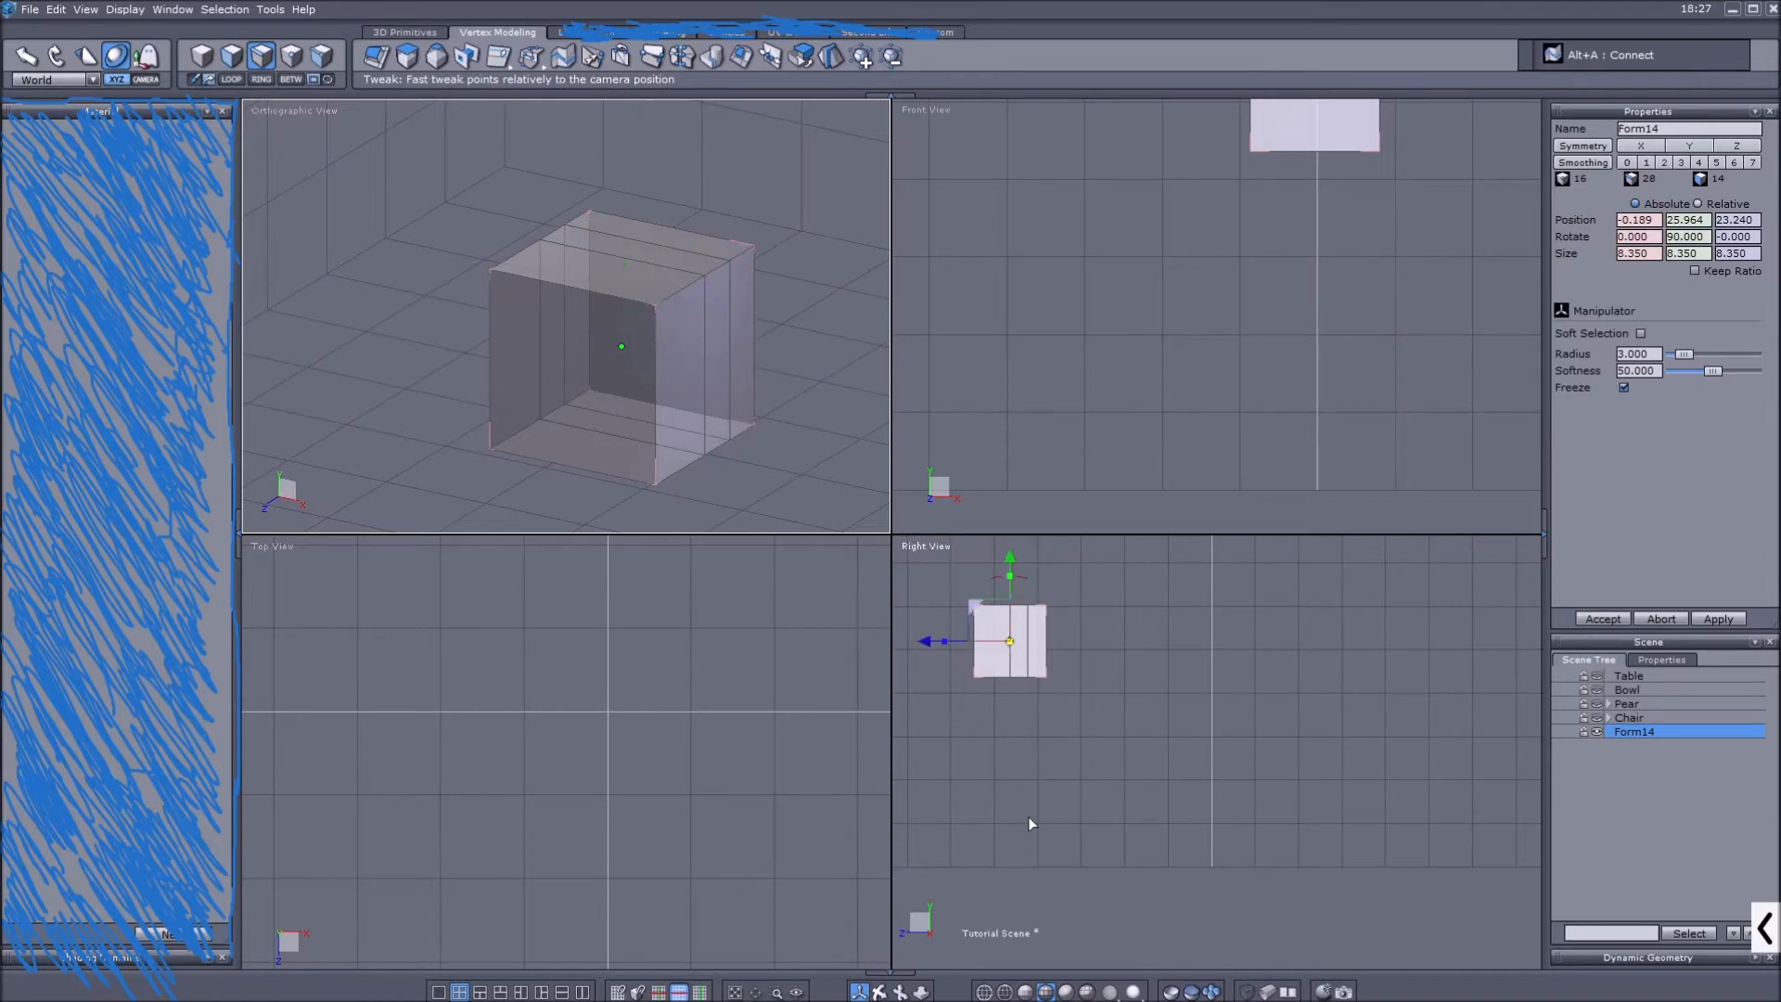
Select the cube's middle edge loop and move it along Z to about 26.8, close to the front face.
scroll(1005, 594, up, 4)
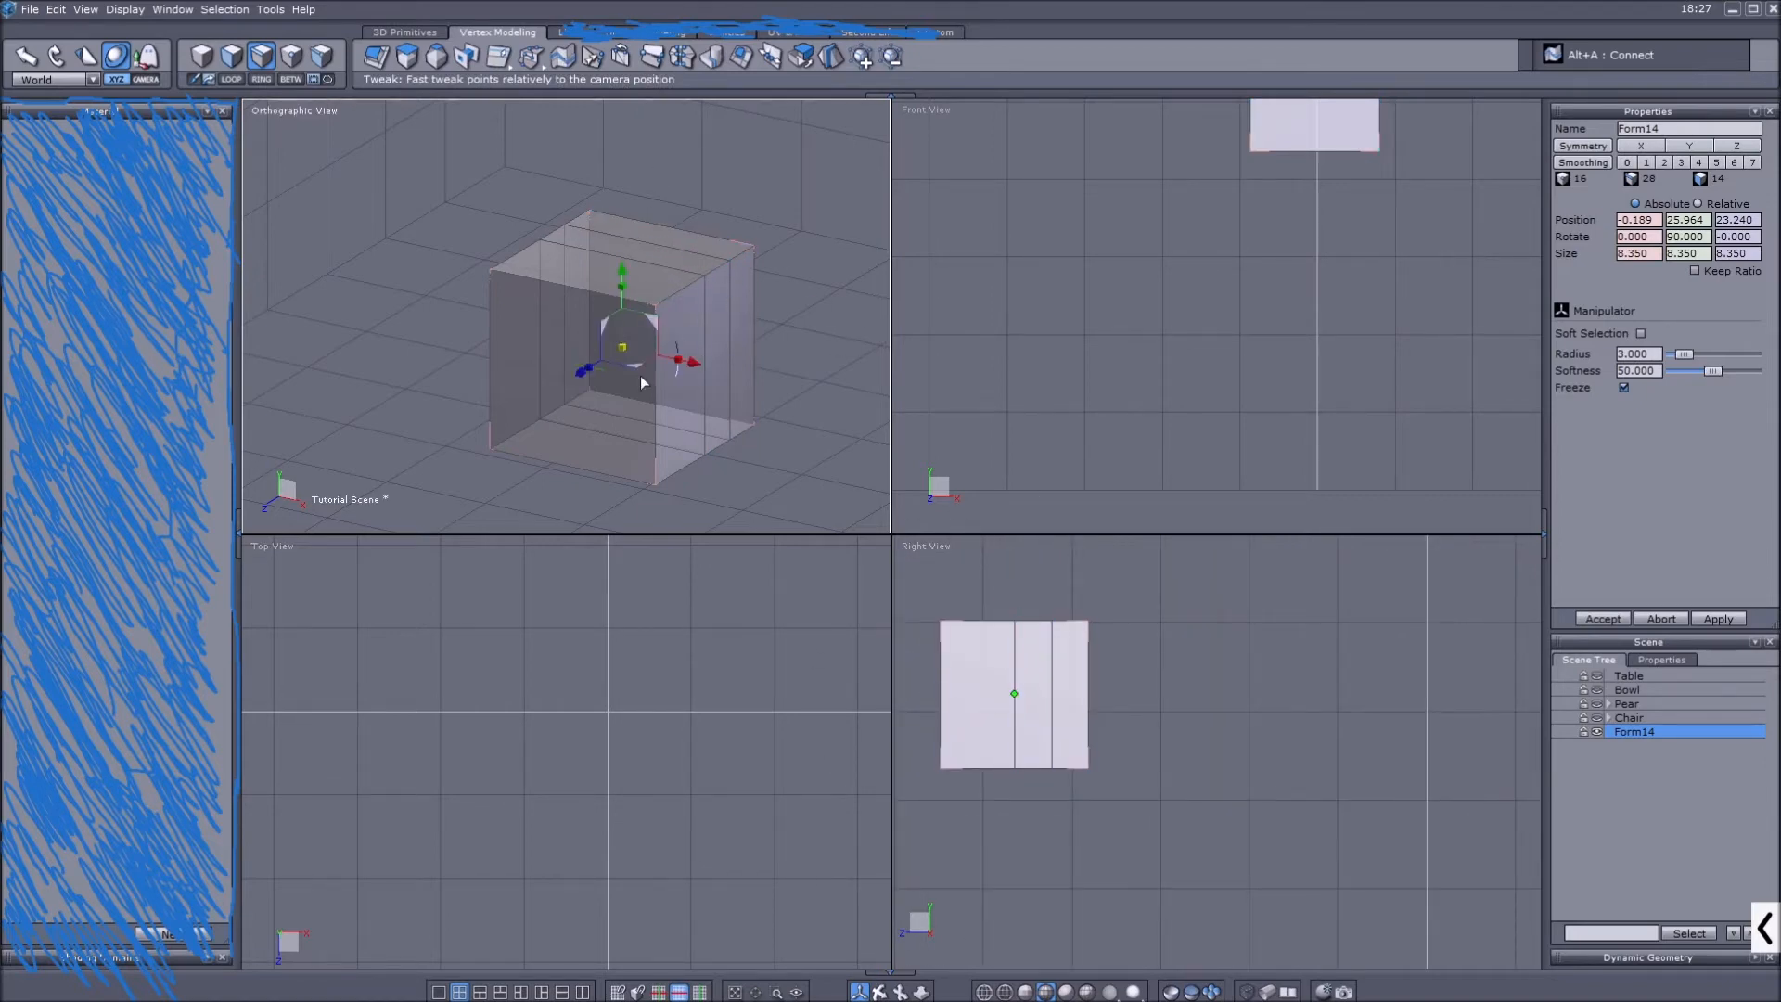
double_click(586, 258)
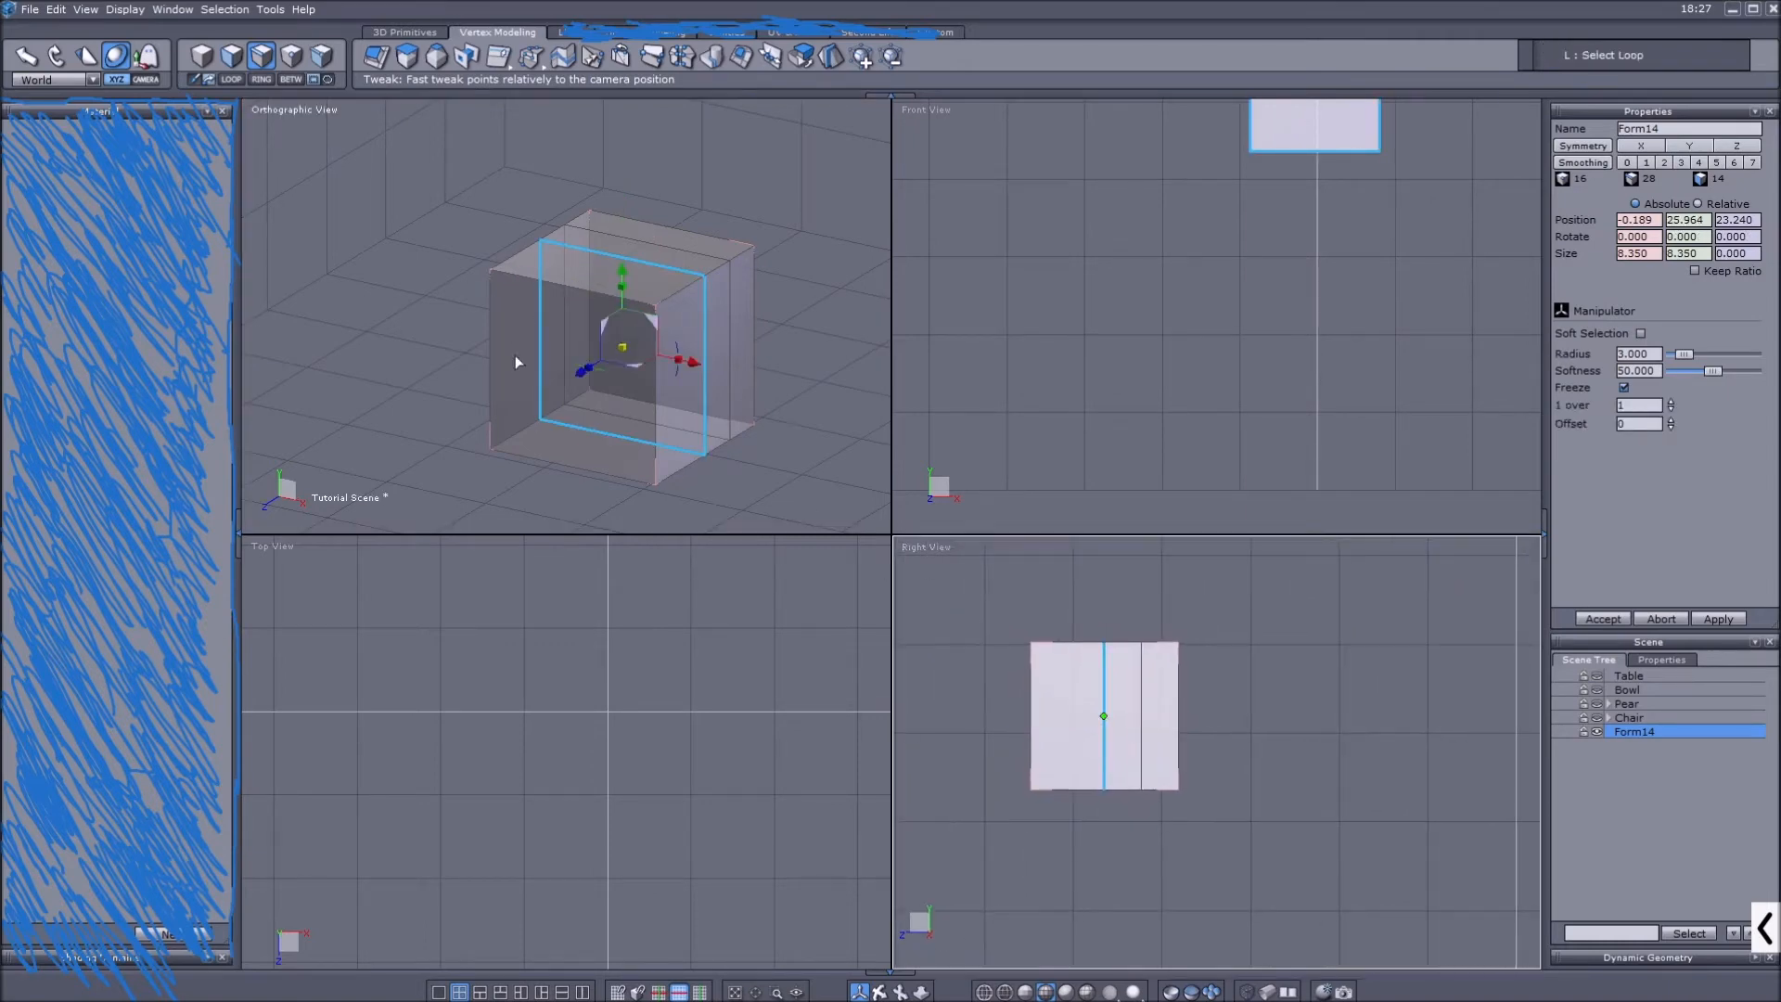
double_click(586, 260)
double_click(553, 249)
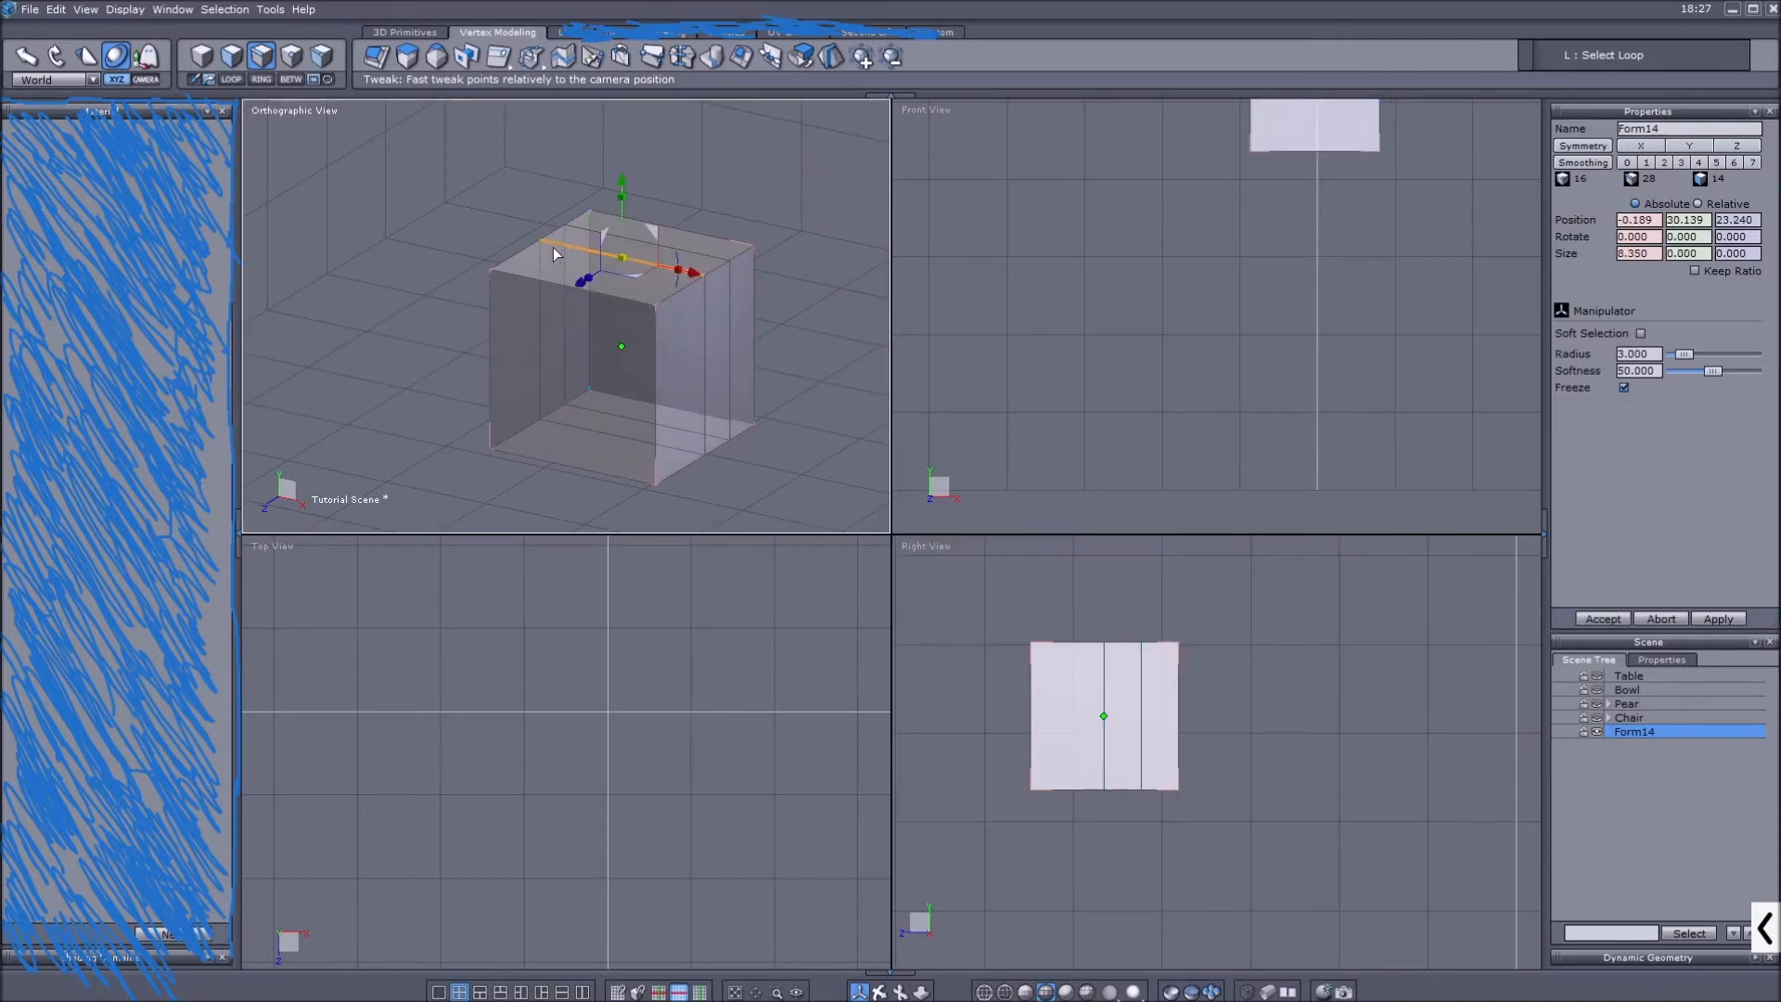
key(l)
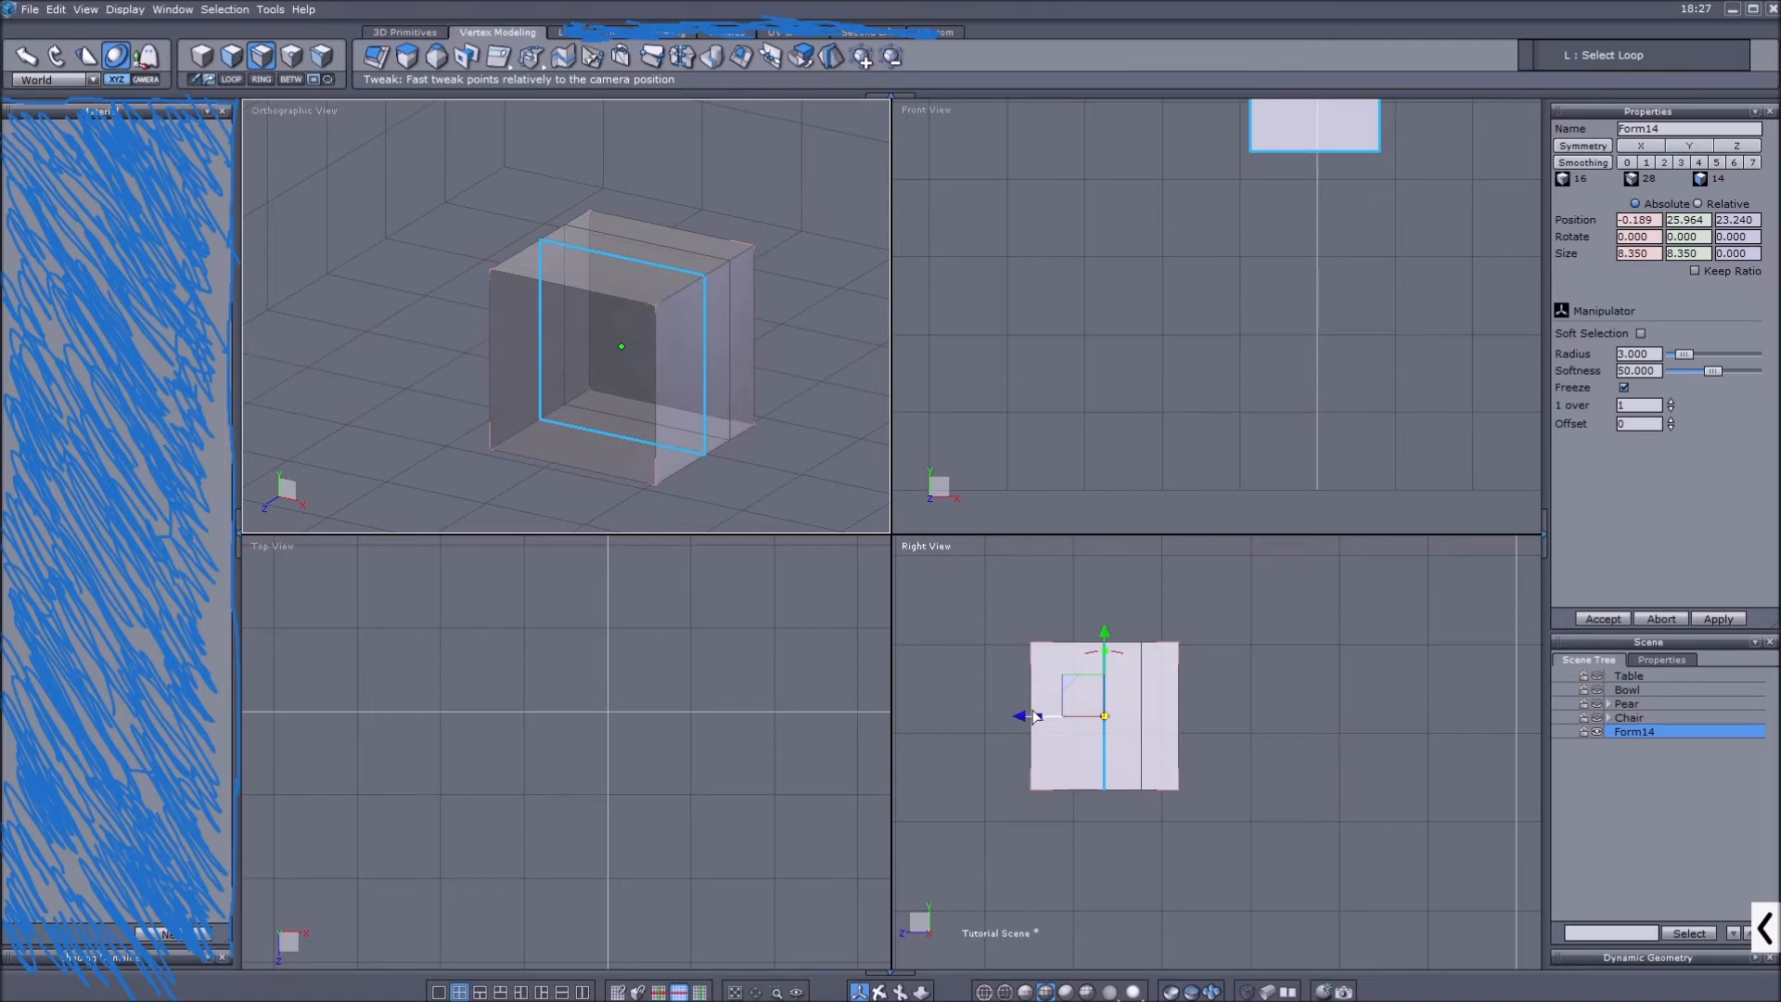
drag(1023, 716, 960, 717)
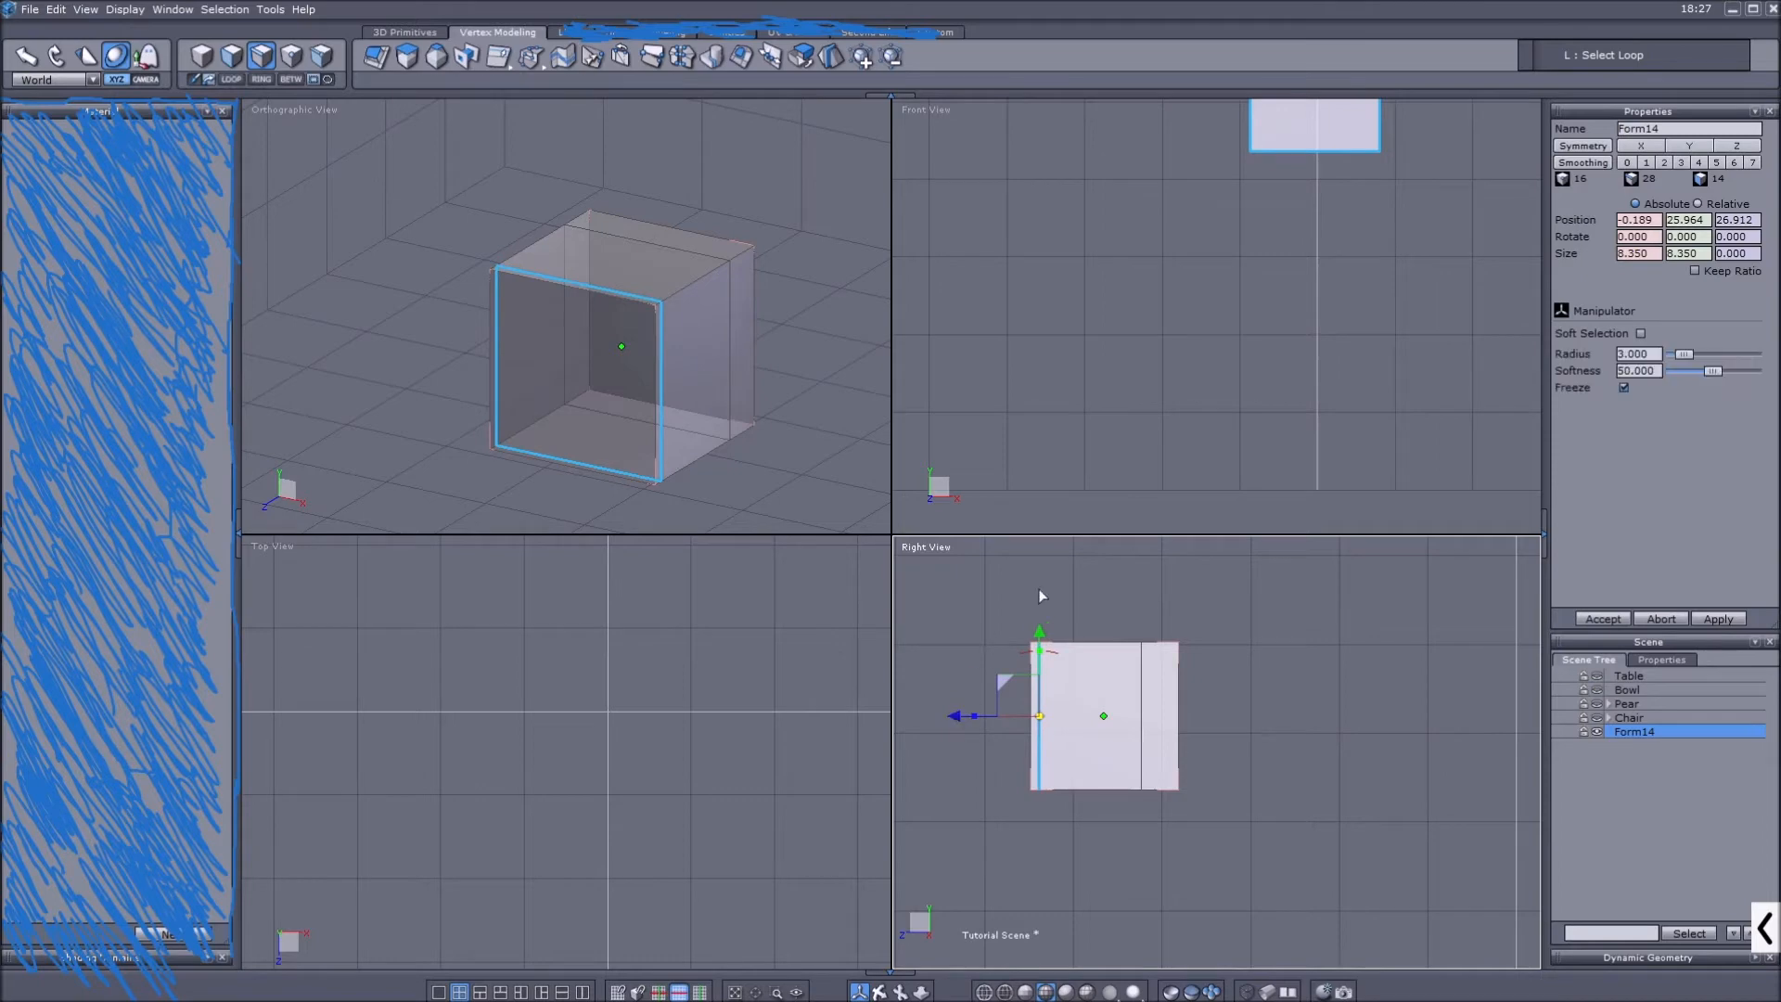
drag(949, 721, 951, 722)
shift+click(1140, 707)
ctrl+click(1140, 707)
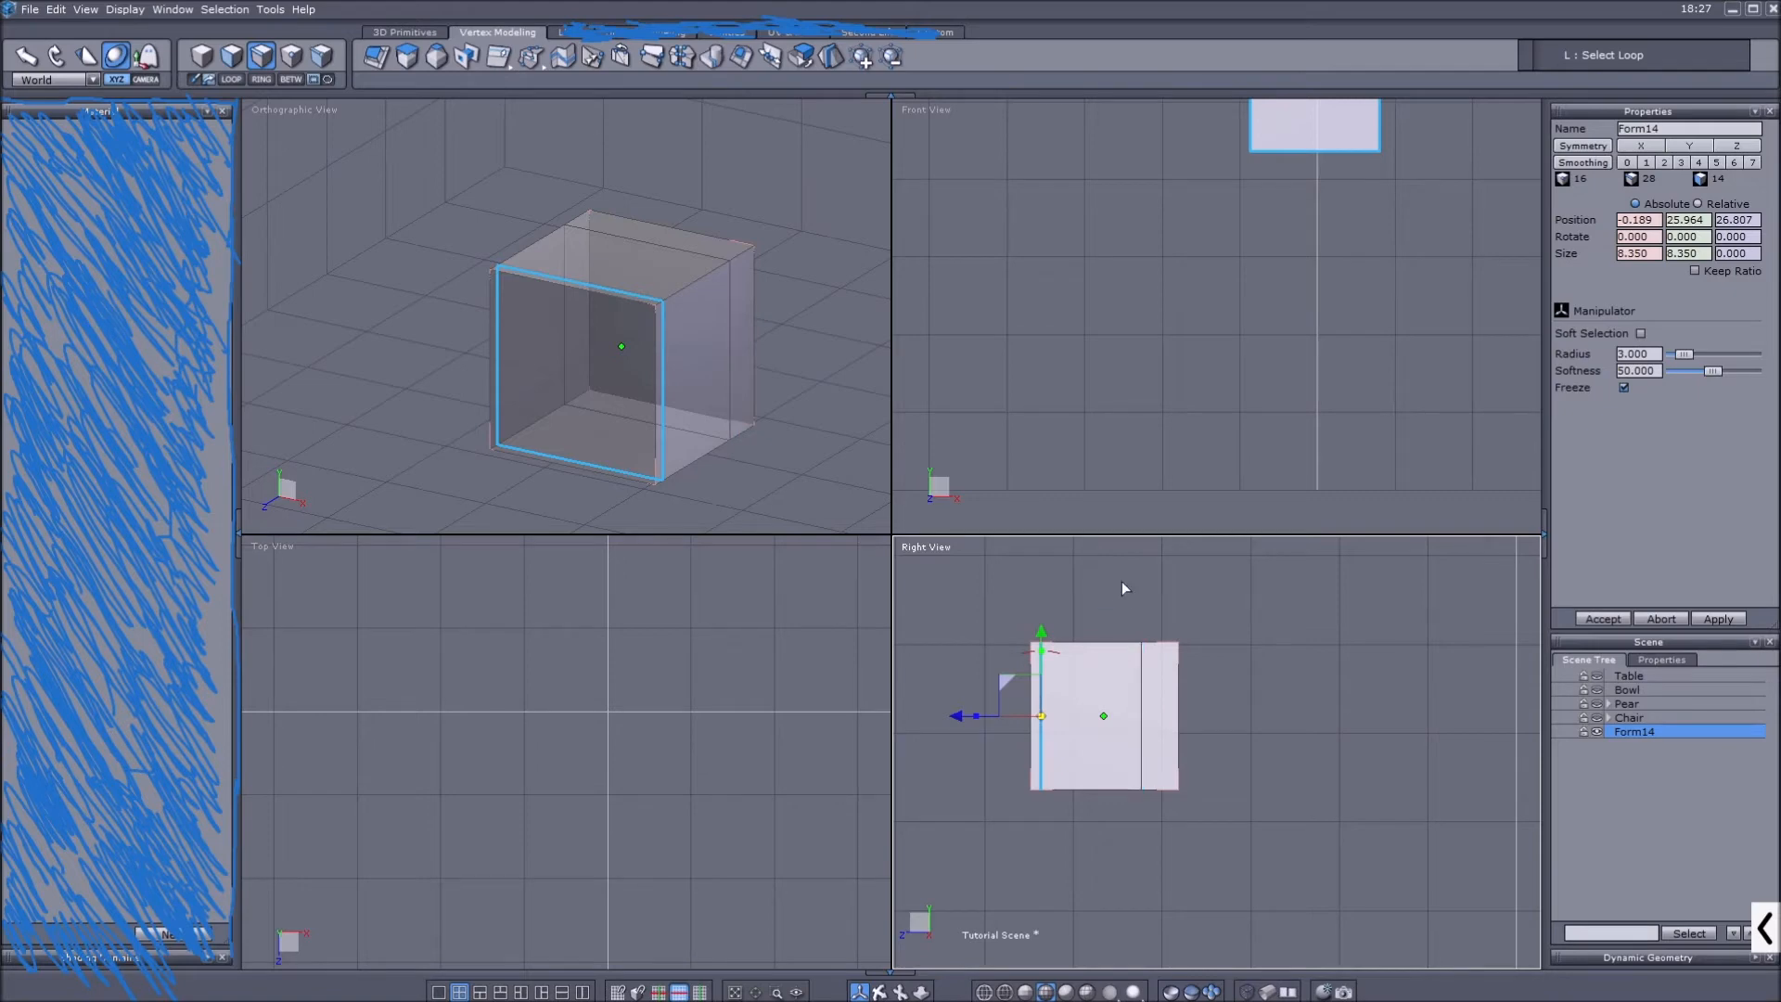
Box-select the edge loop lying behind the cube's middle in the right view.
drag(1111, 570, 1299, 624)
drag(1080, 562, 1377, 623)
drag(1124, 601, 1155, 930)
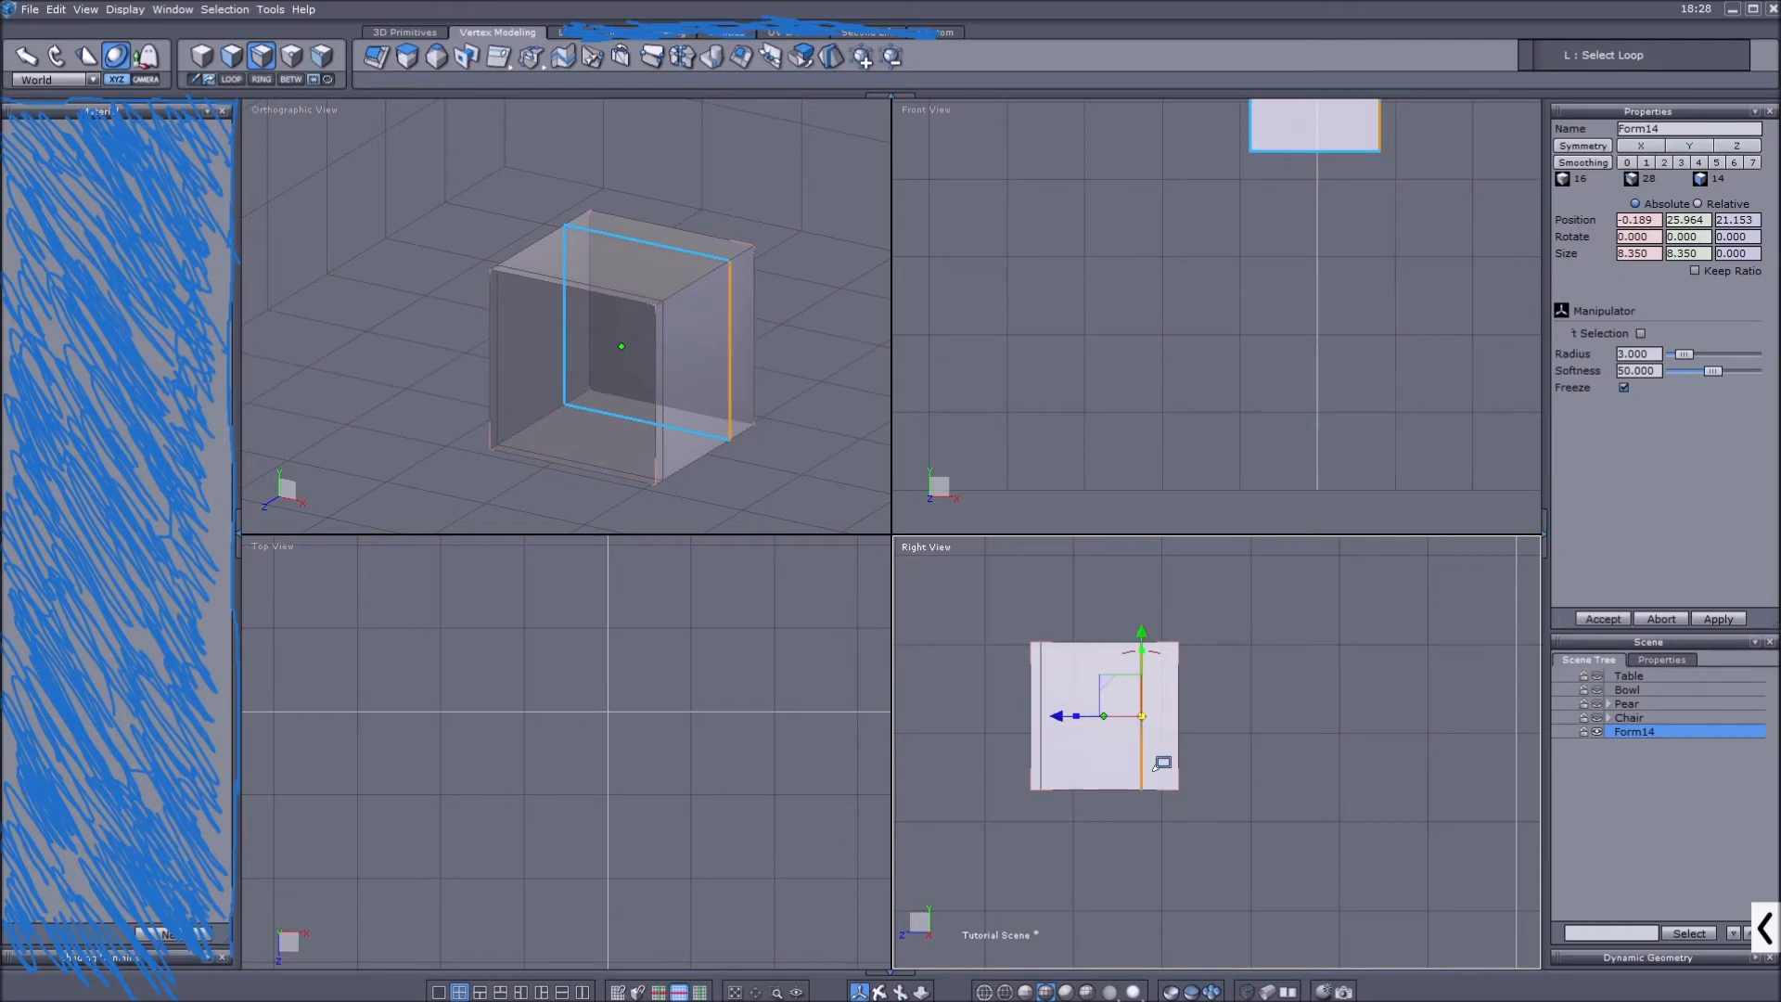
drag(1119, 589, 1159, 886)
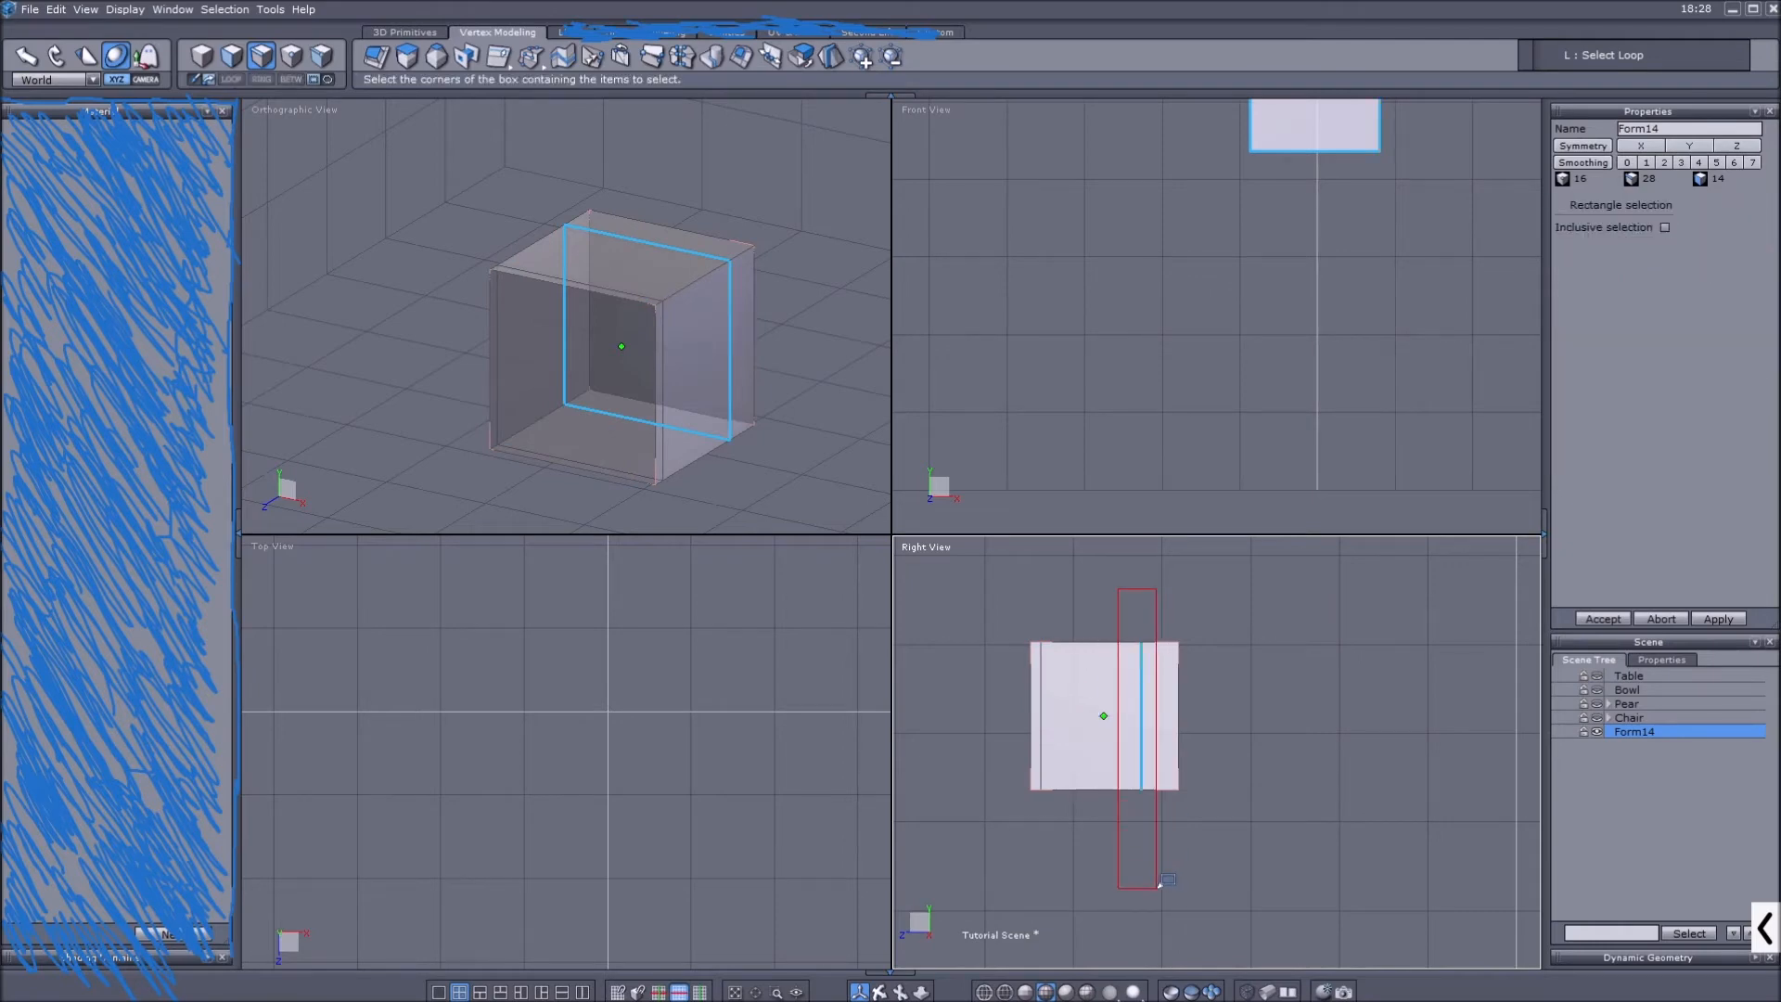
drag(1160, 884, 1160, 884)
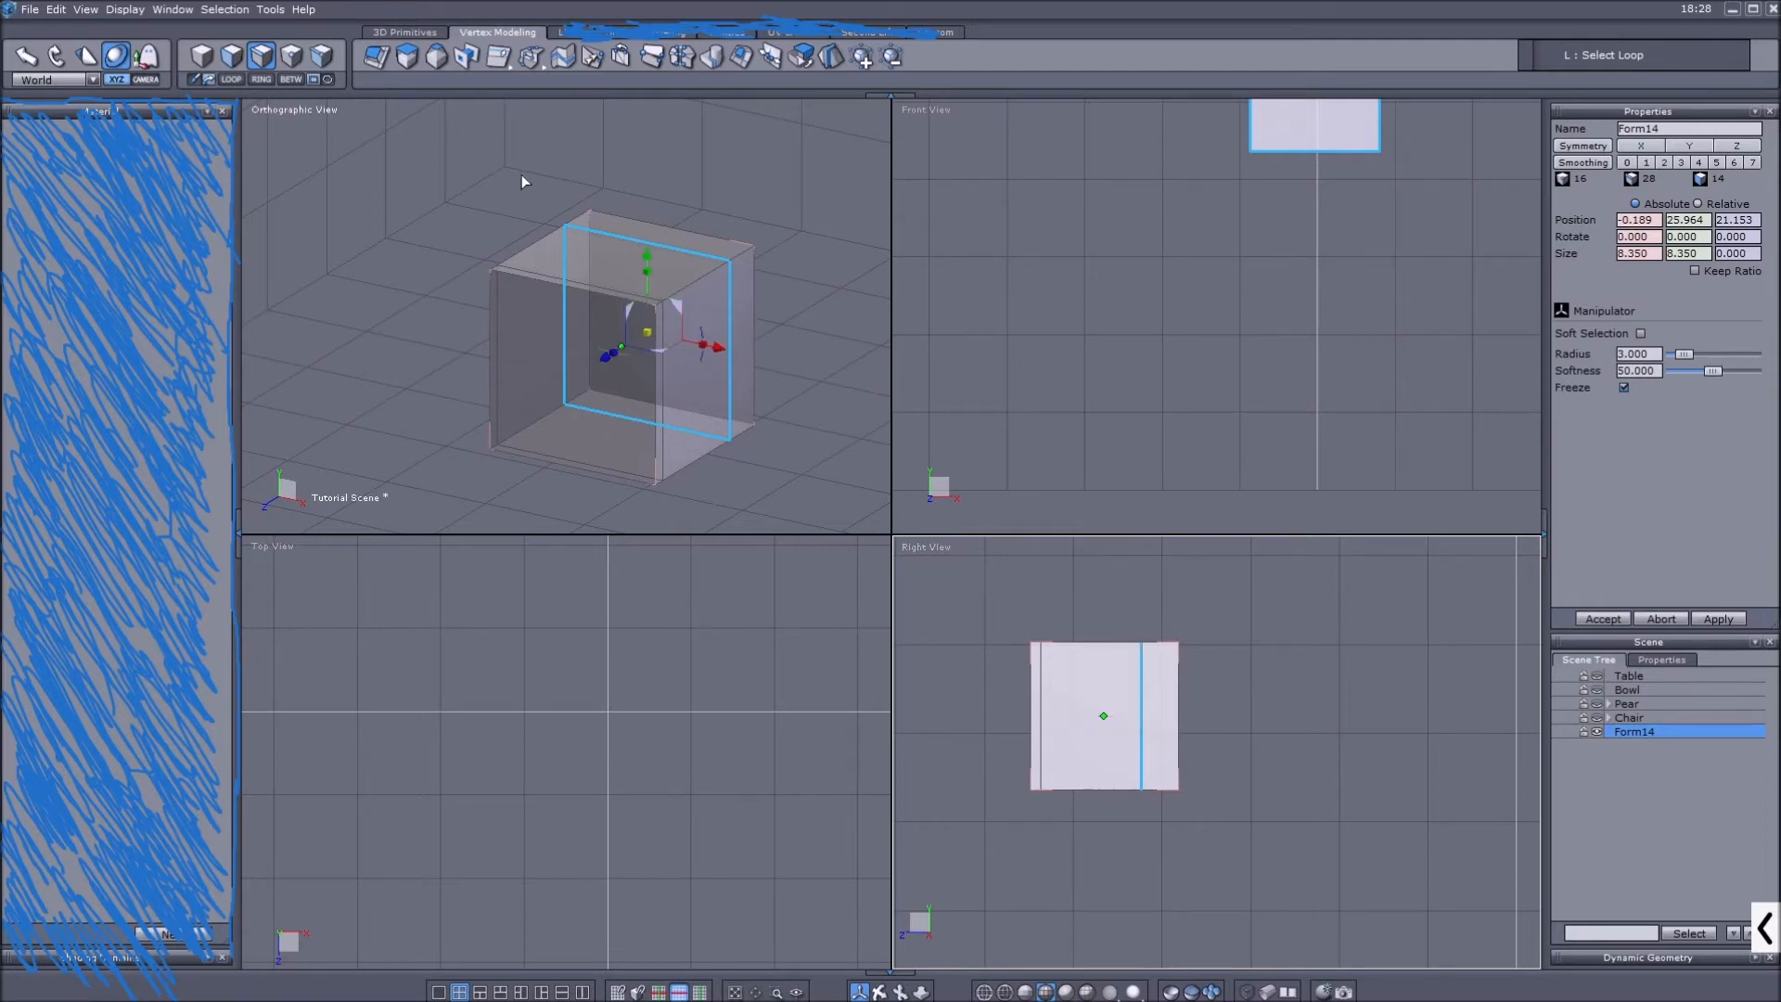
drag(1098, 597, 1158, 755)
drag(1170, 838, 1169, 846)
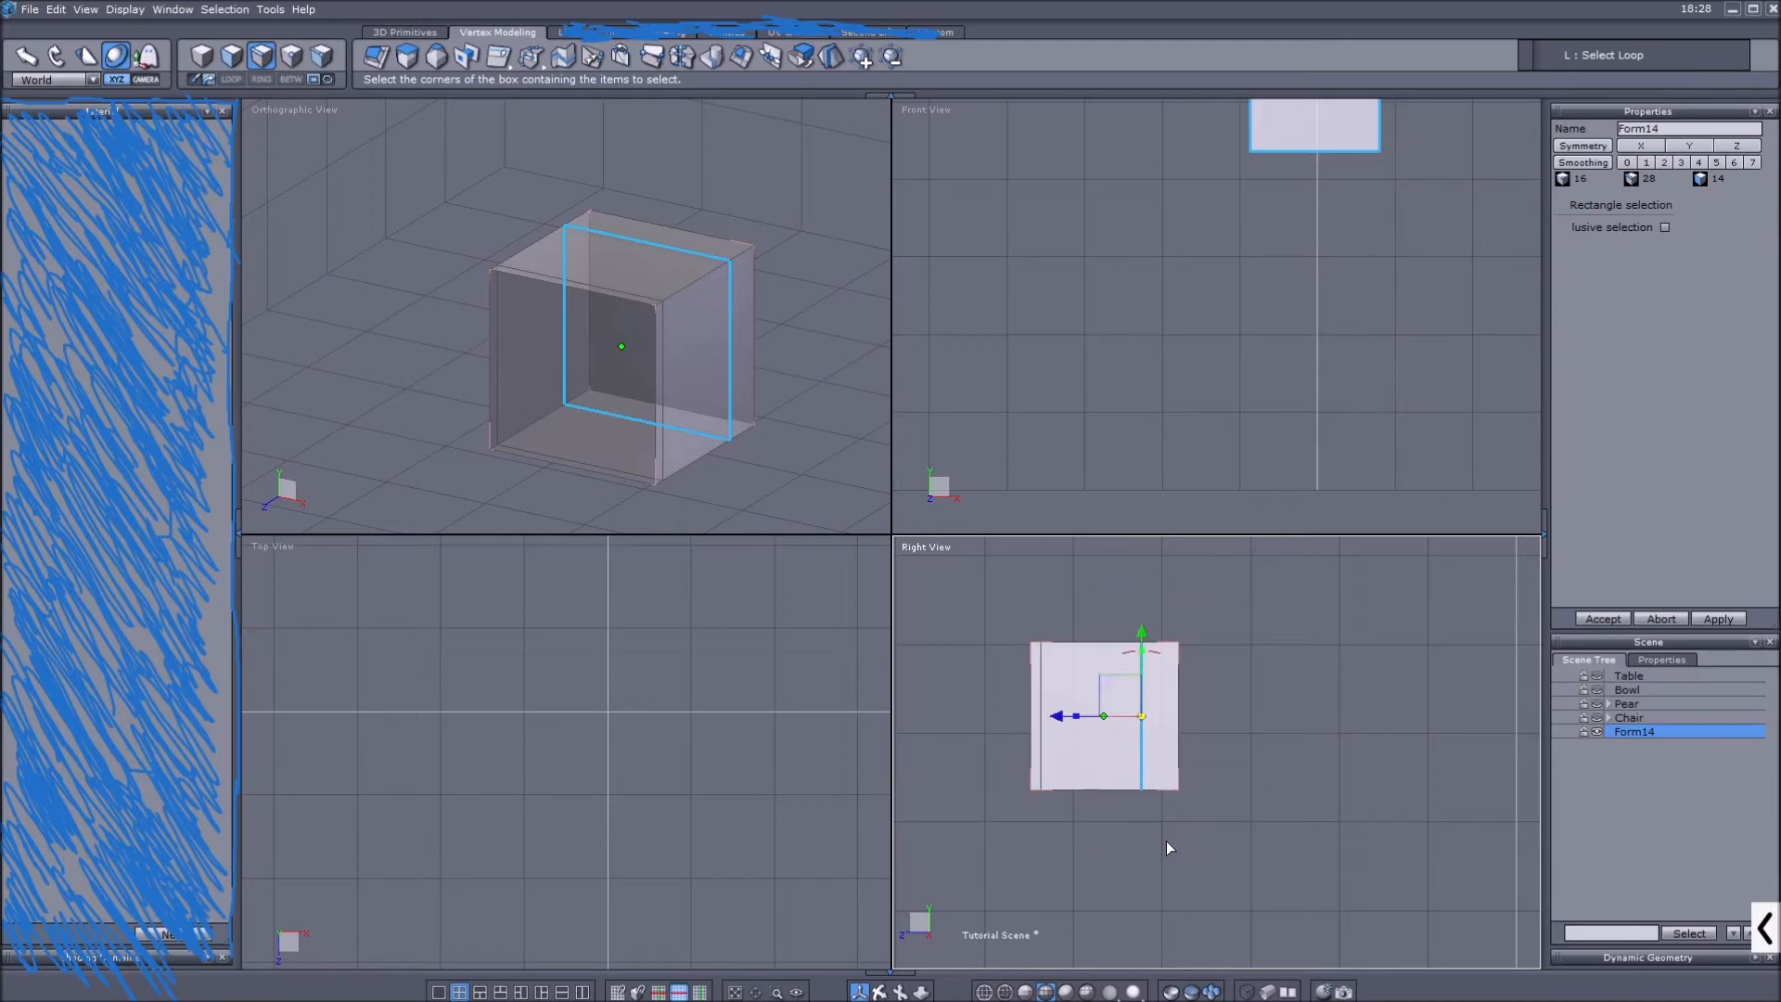
Move the selected rear edge loop along Z to about 19.8, close to the cube's back face.
scroll(1258, 271, down, 2)
scroll(1260, 154, up, 3)
scroll(560, 686, down, 3)
scroll(521, 773, up, 3)
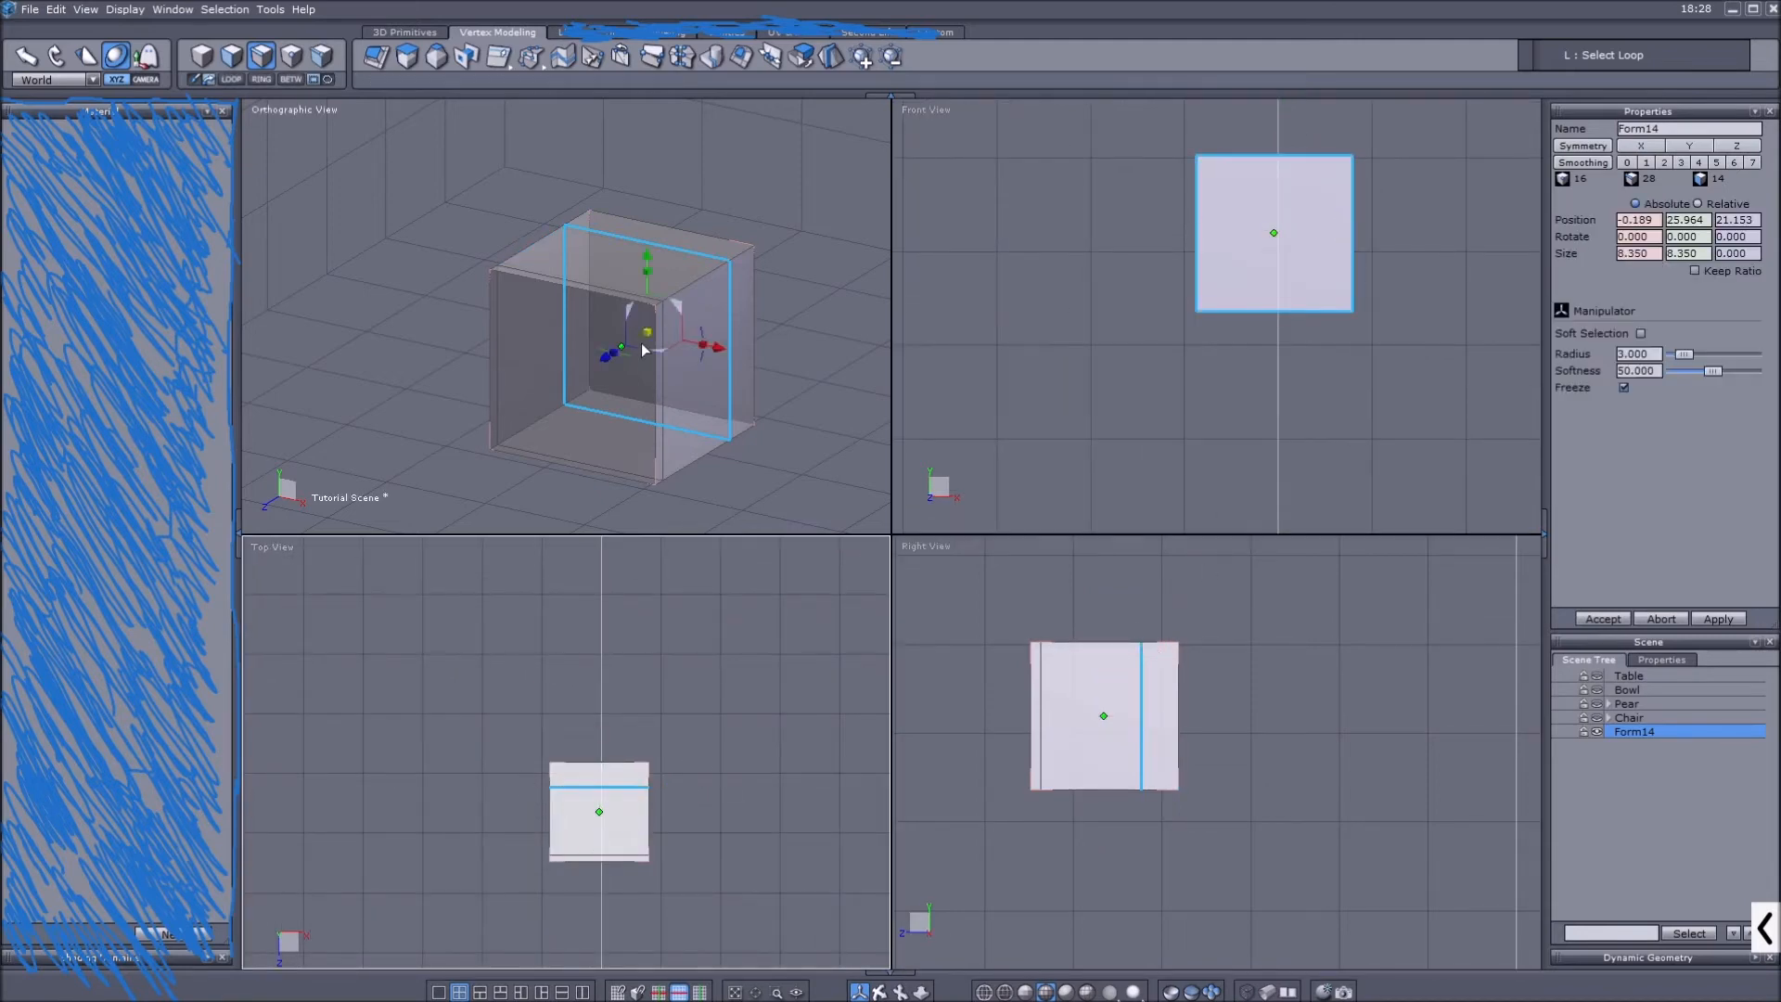
click(582, 288)
drag(521, 777, 762, 789)
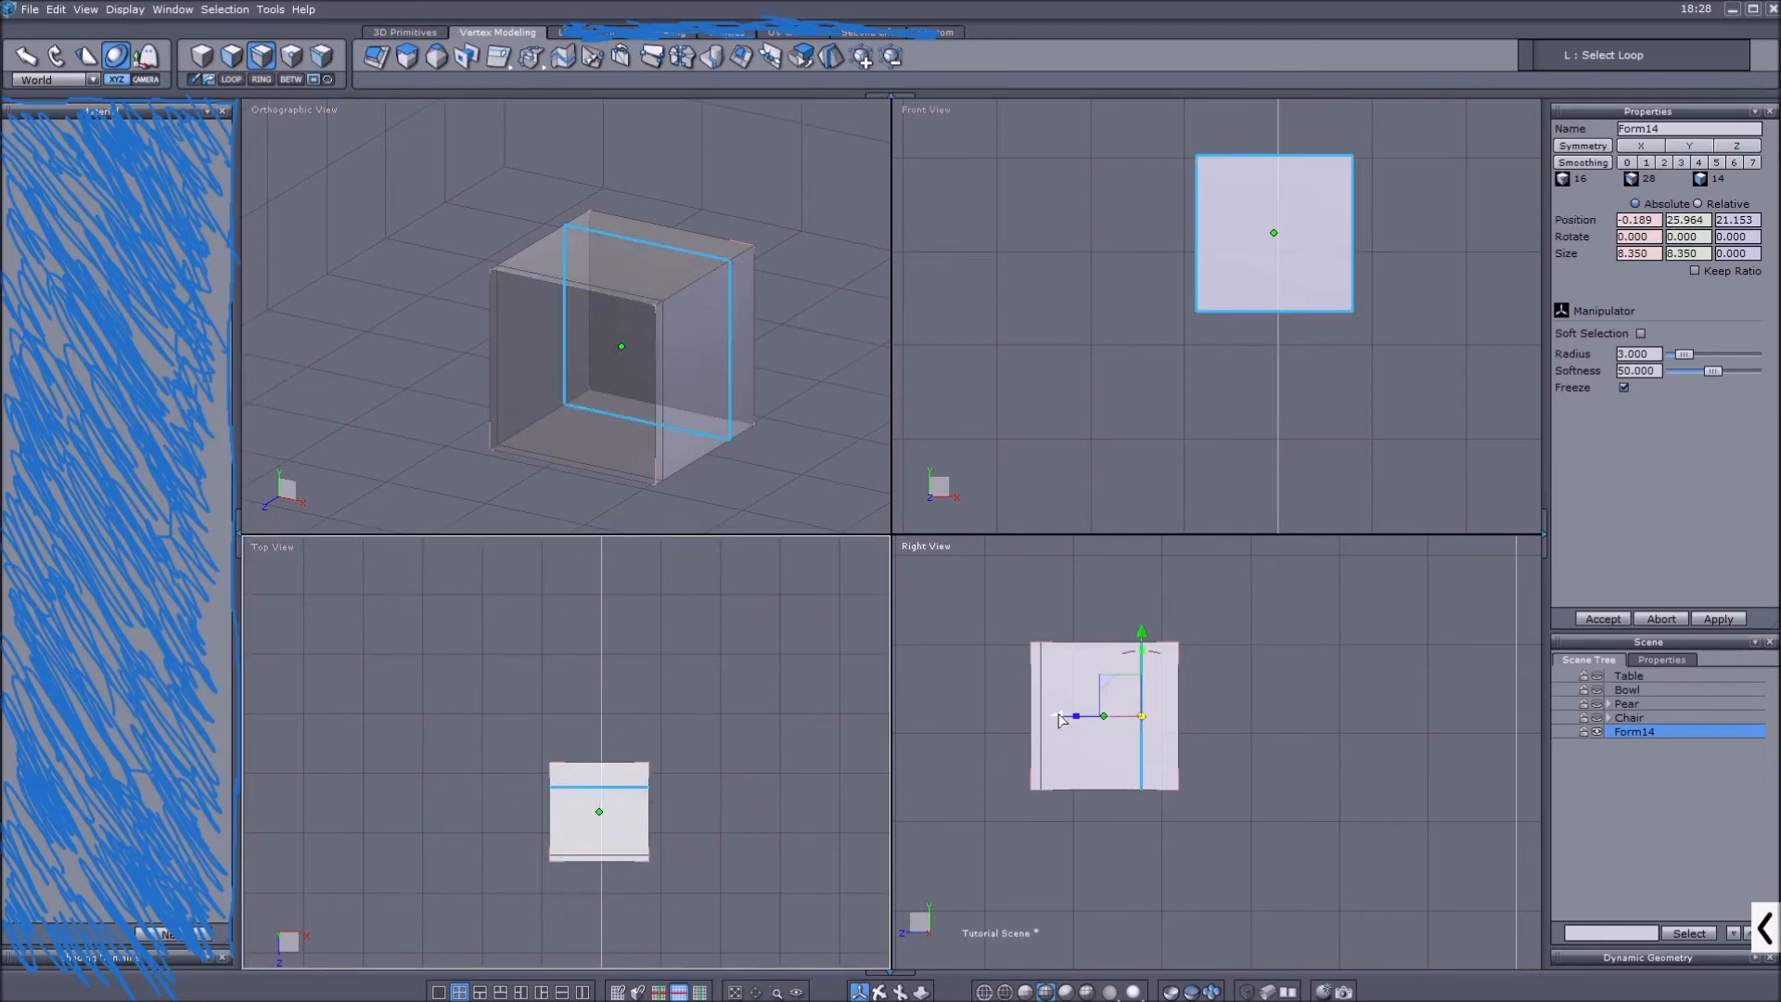
drag(1060, 724, 1085, 725)
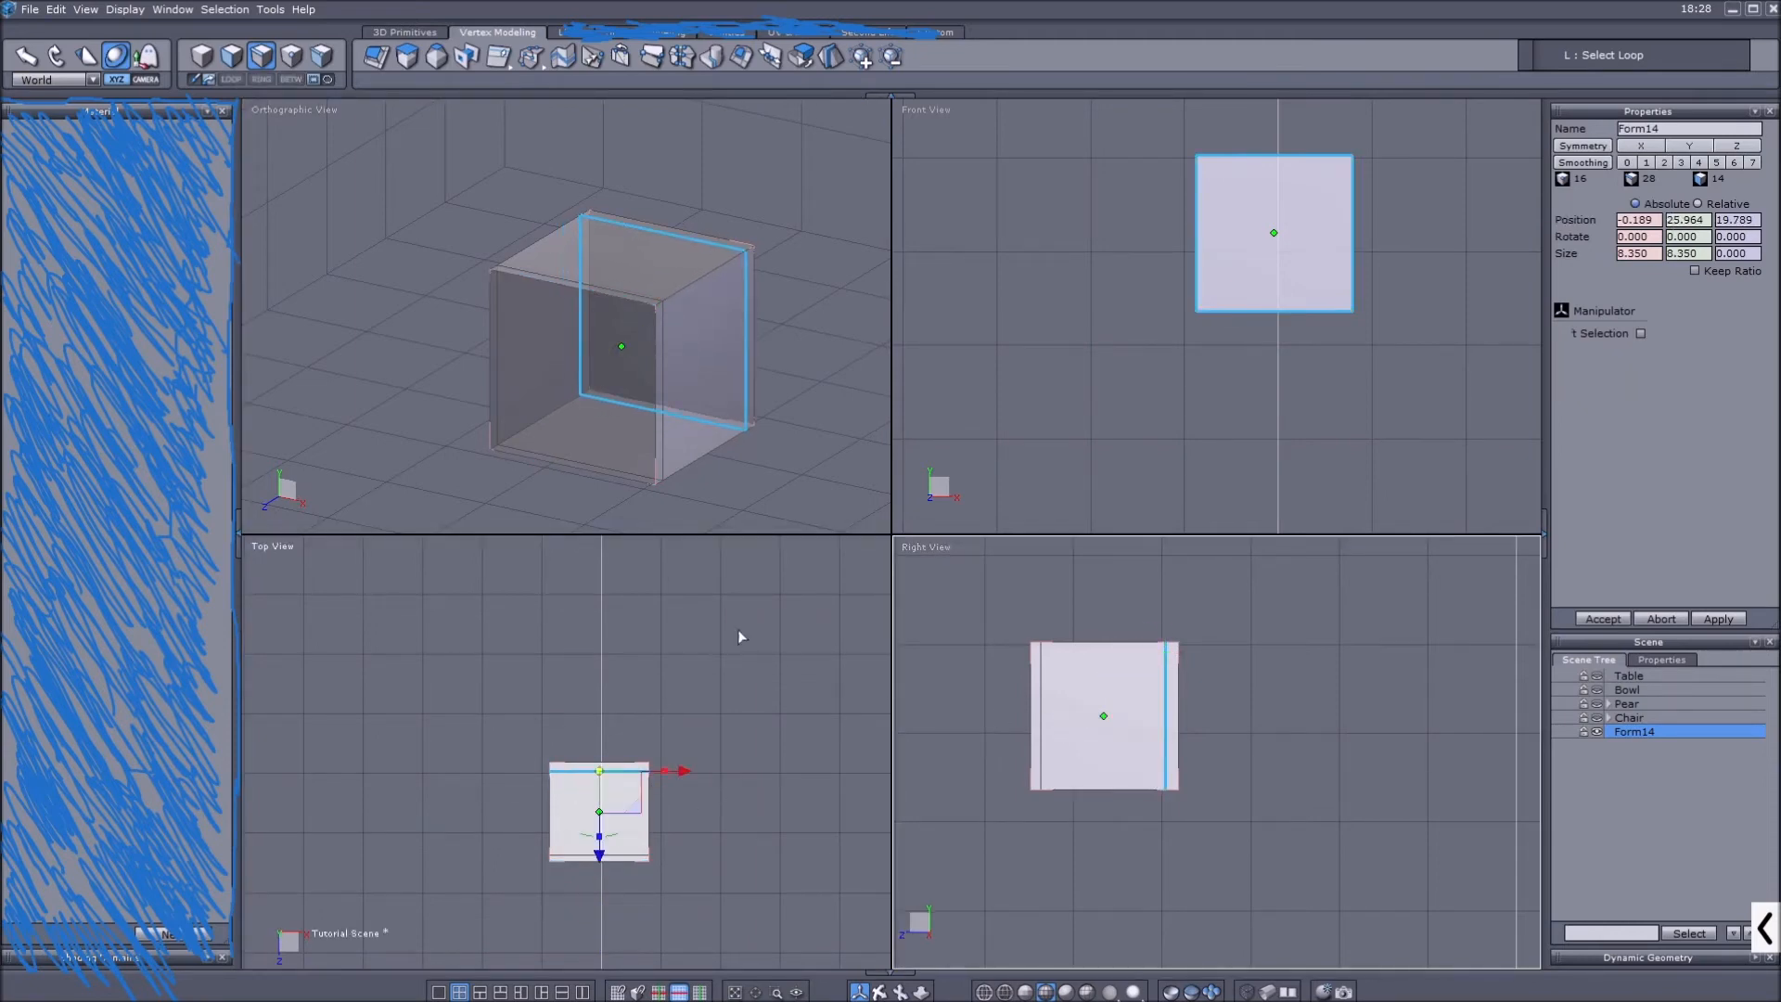
Select the ring of X-direction edges from the upper front edge and connect them into a loop across the cube's middle.
click(592, 291)
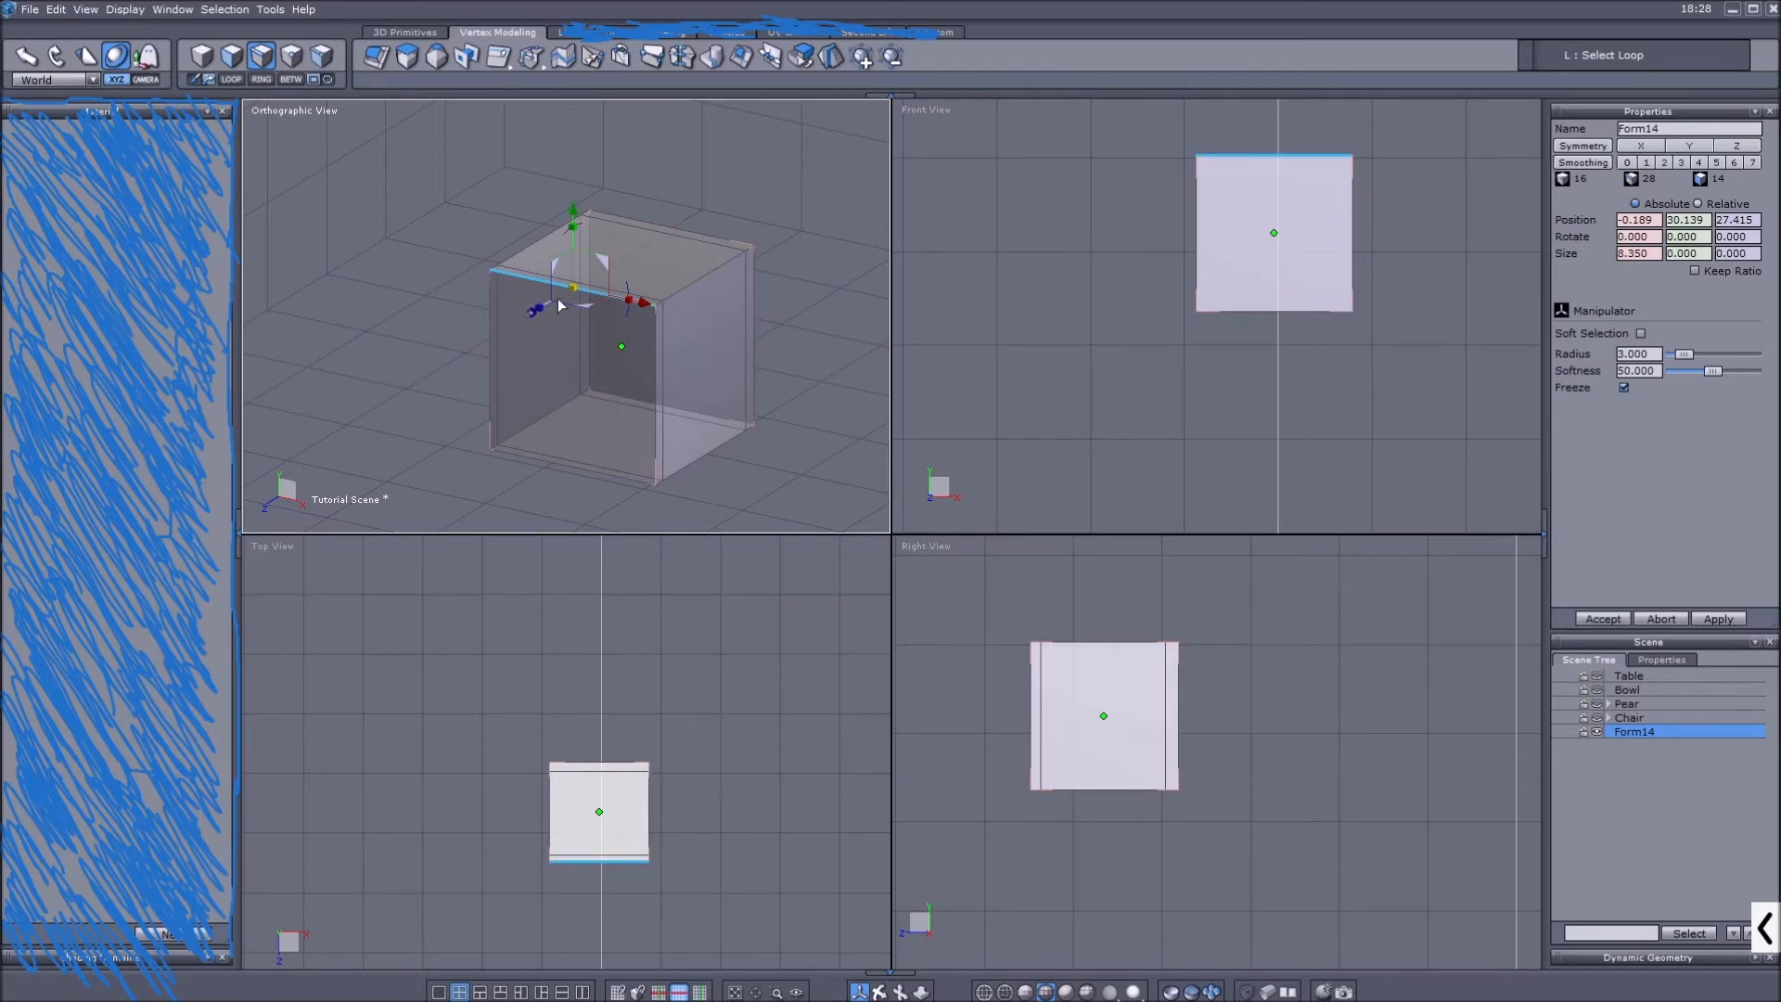
scroll(557, 298, down, 2)
middle_drag(567, 375, 587, 375)
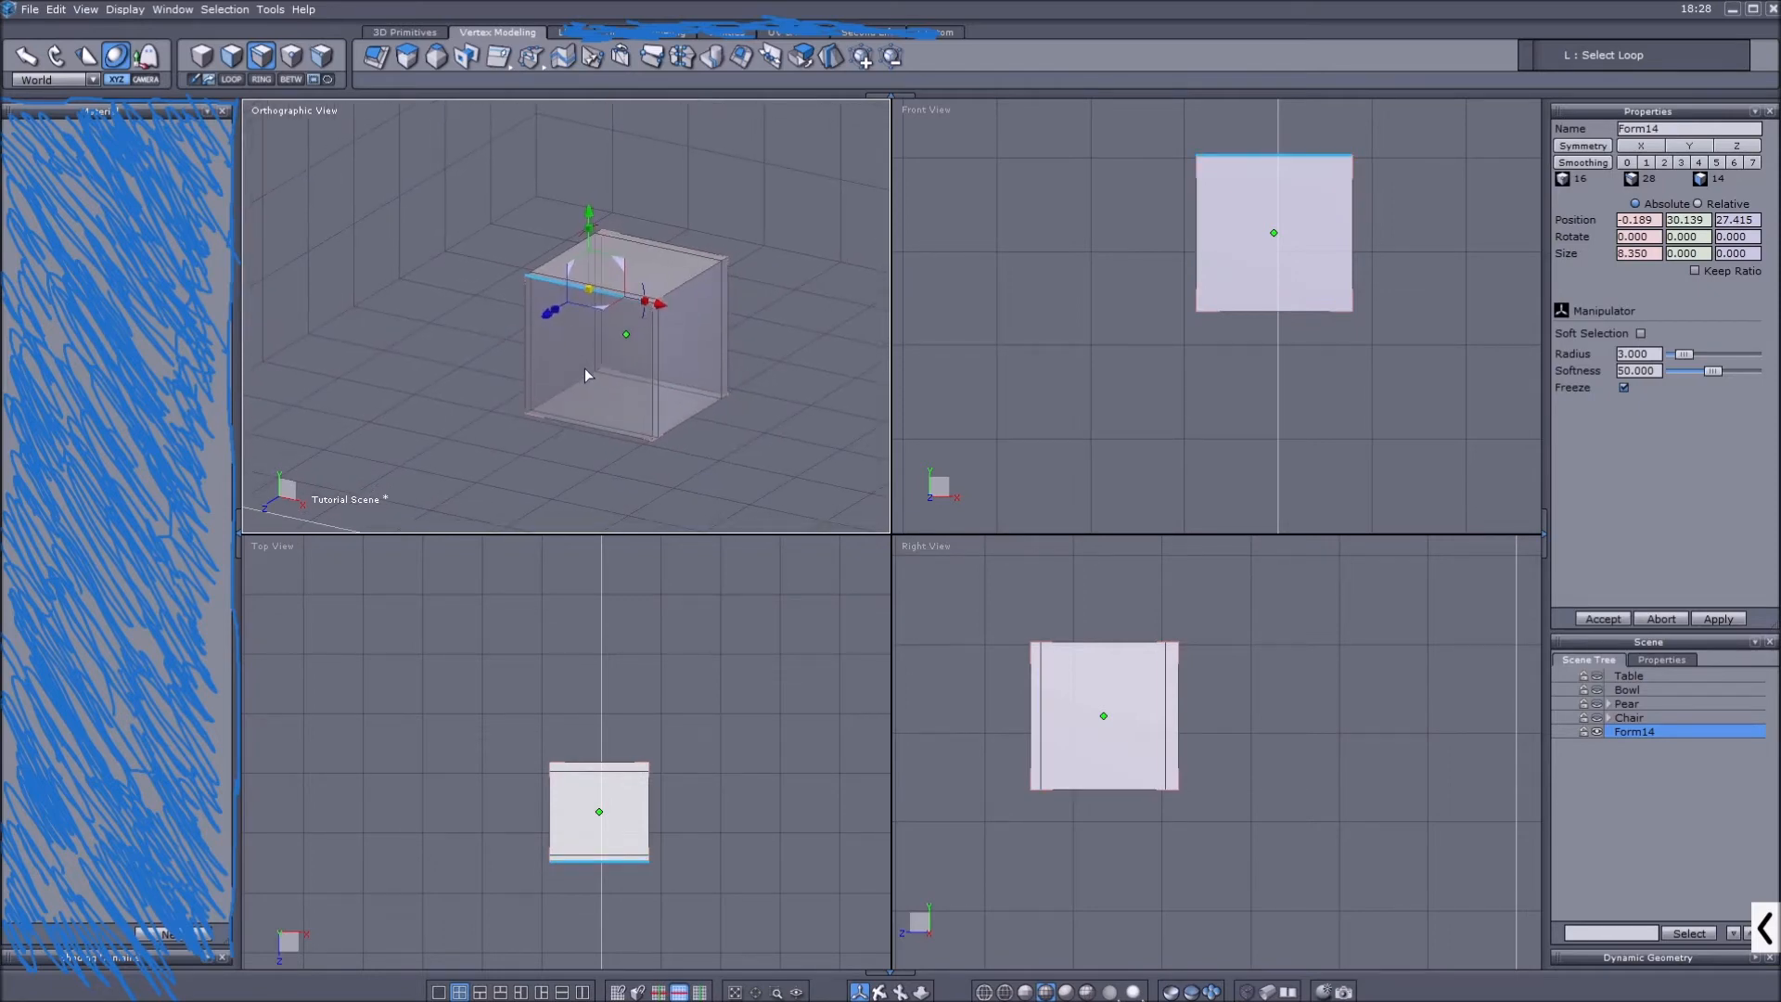
key(k)
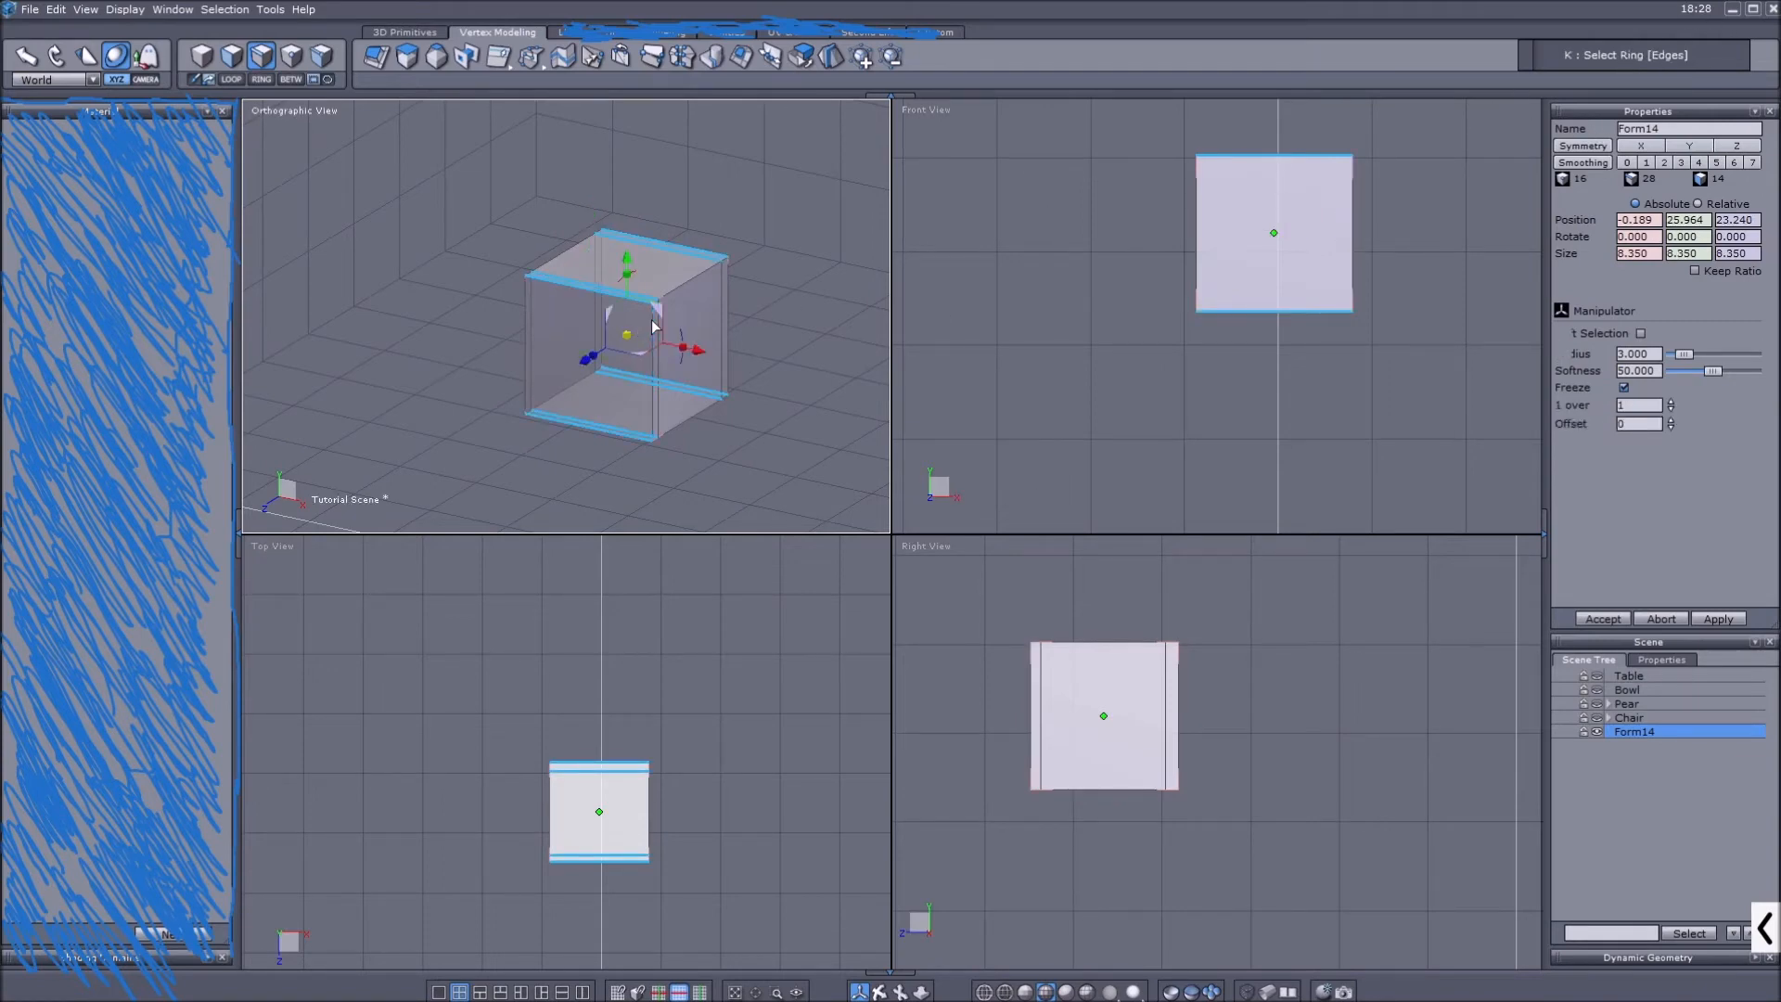
key(alt+a)
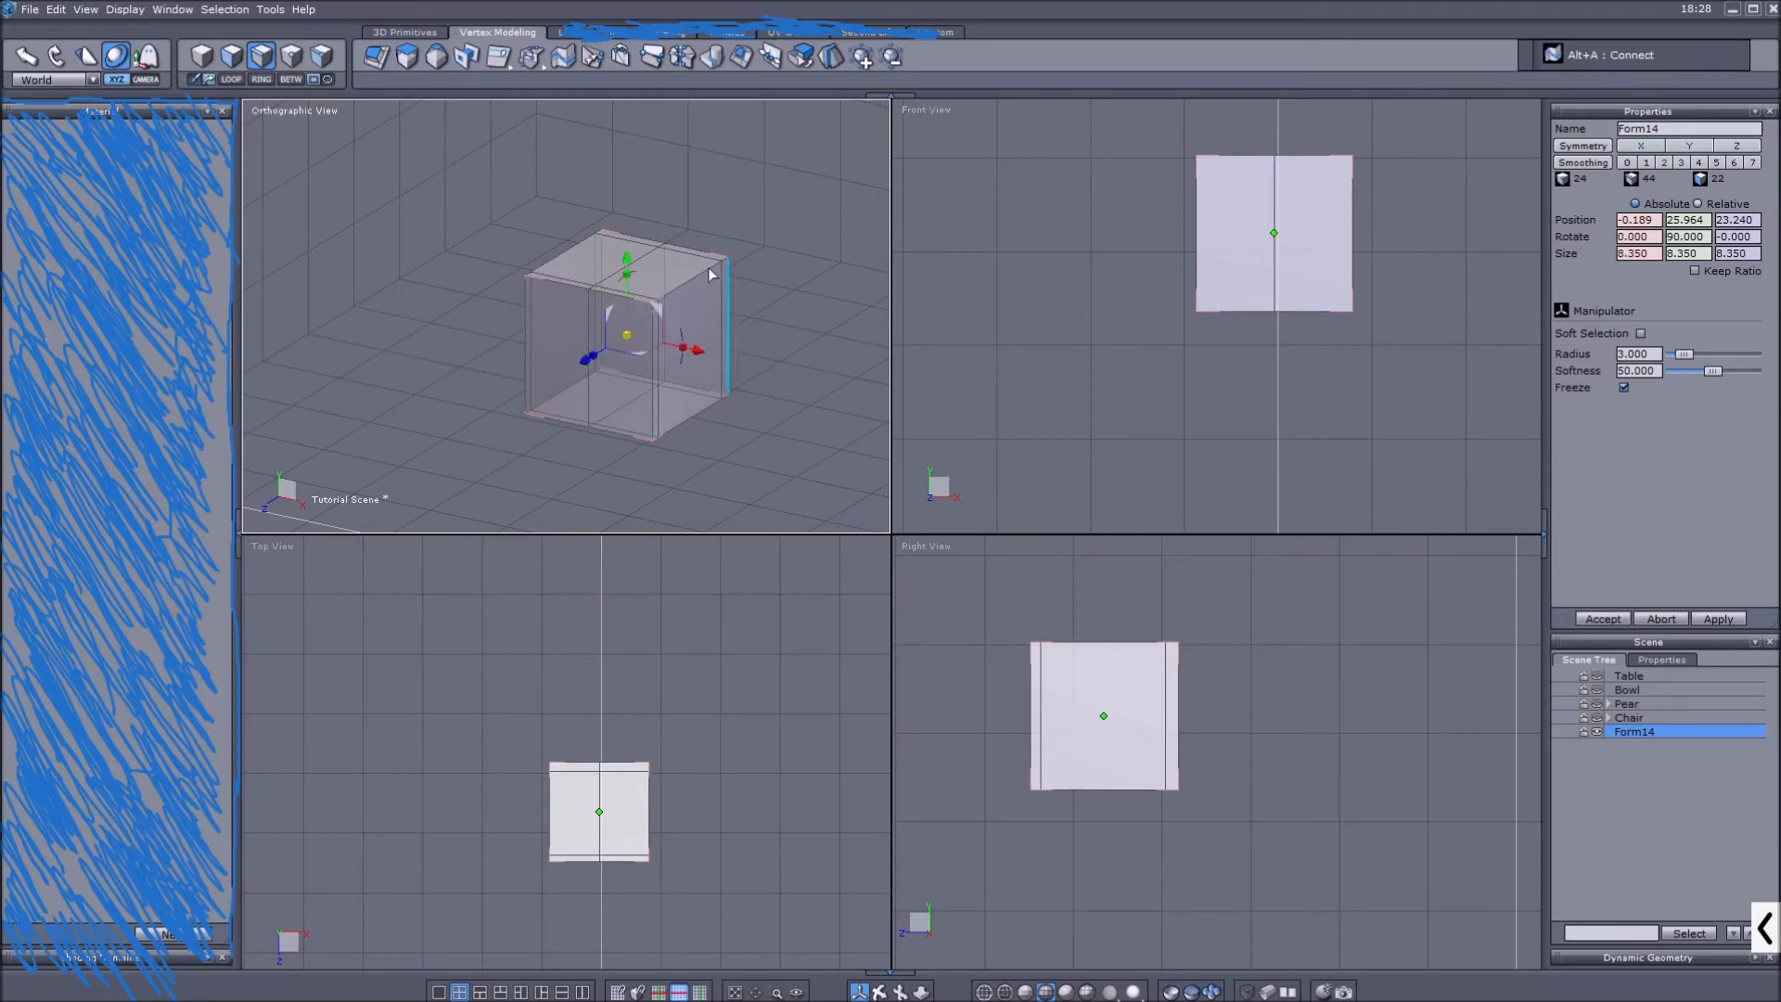
Select the new middle edge loop and move it along X to about 3.1, near one side face.
click(605, 283)
click(605, 283)
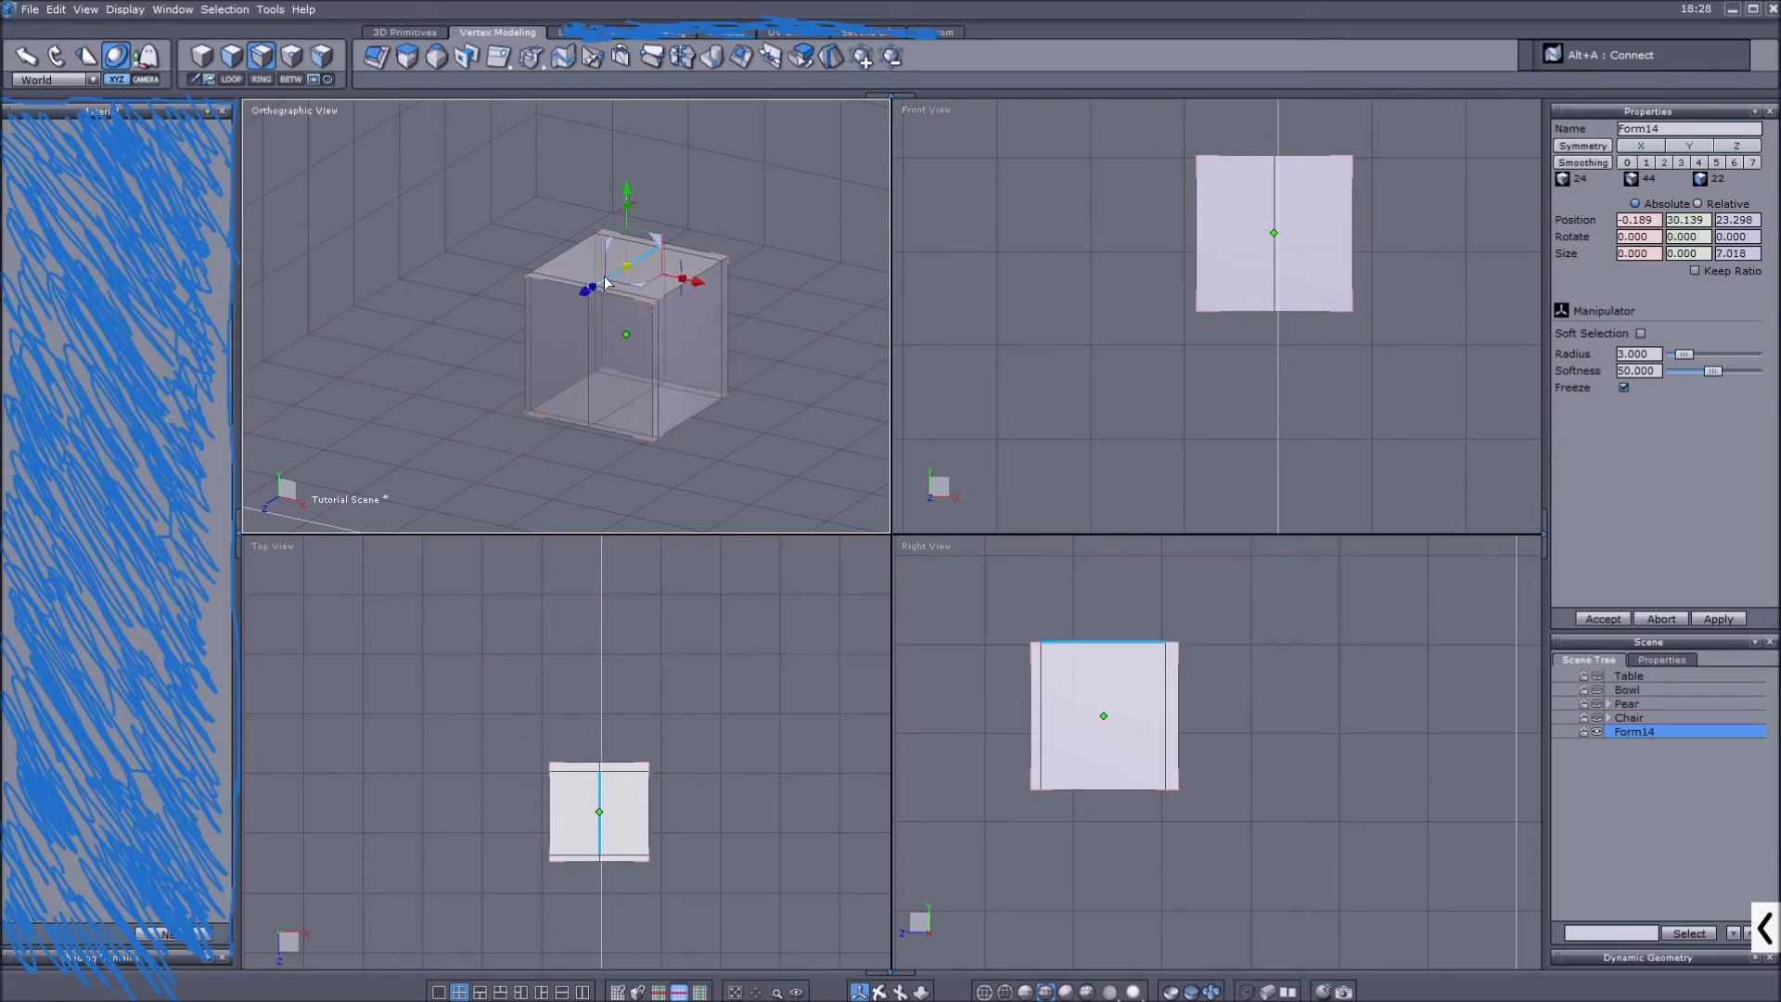
key(l)
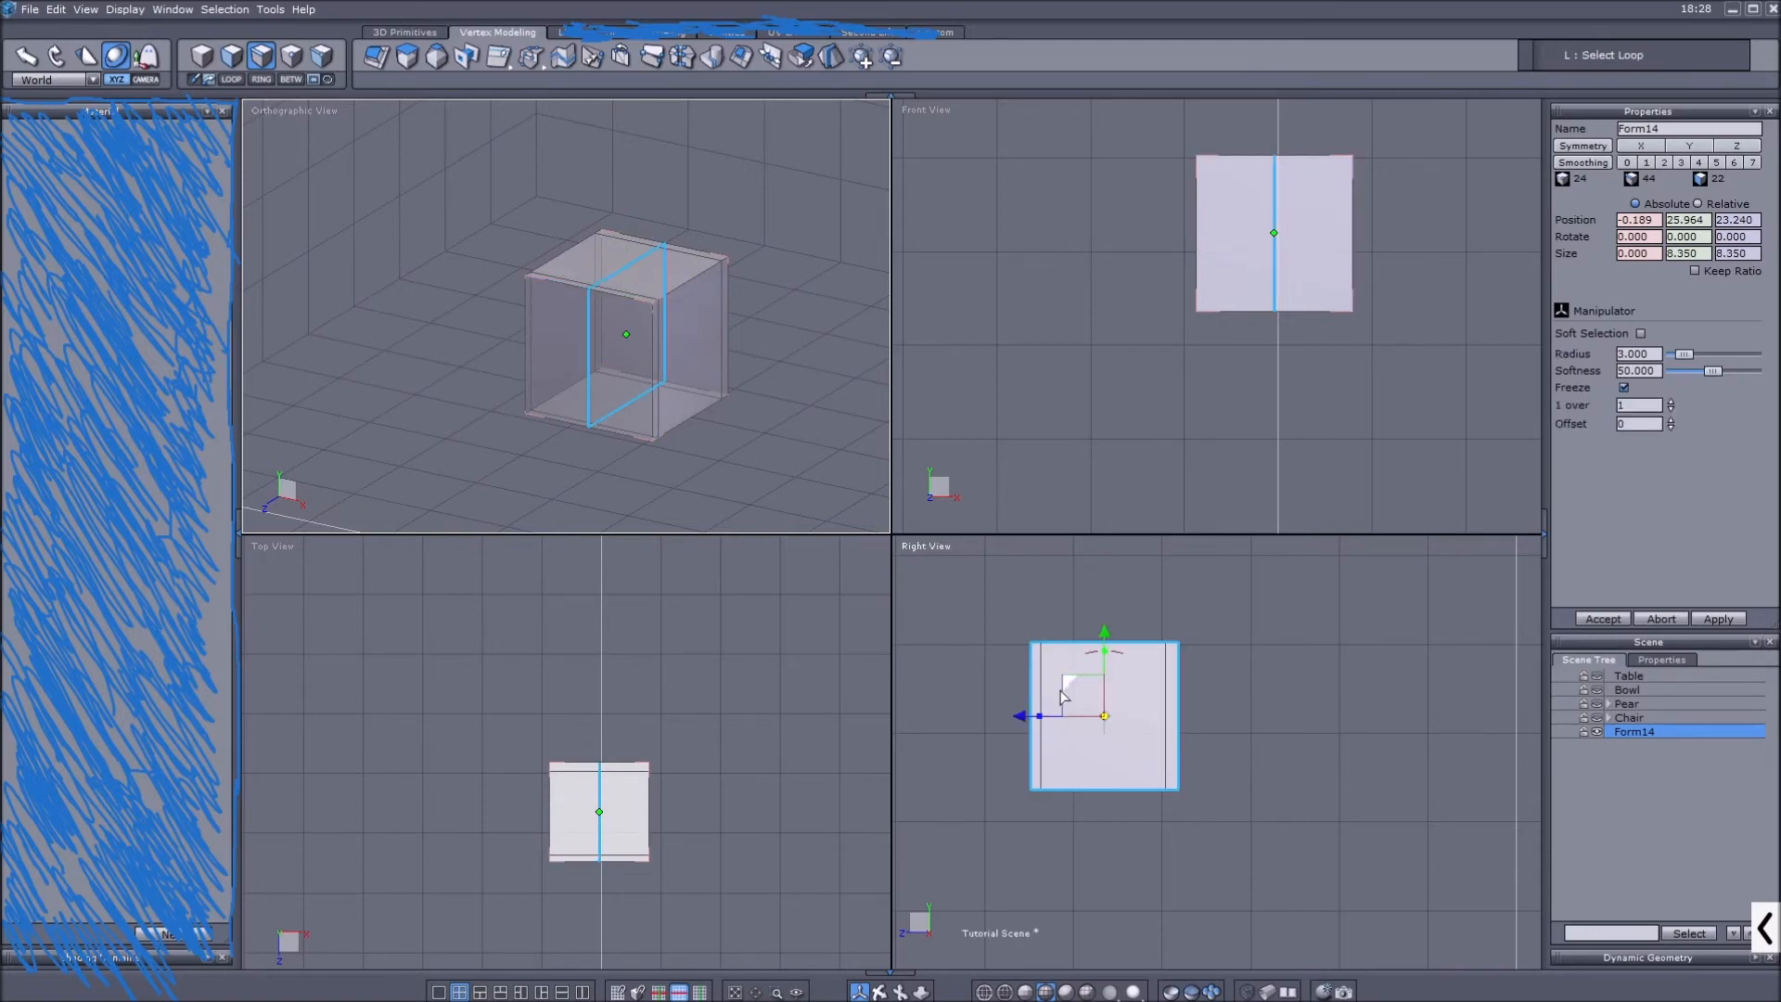
drag(680, 815, 729, 816)
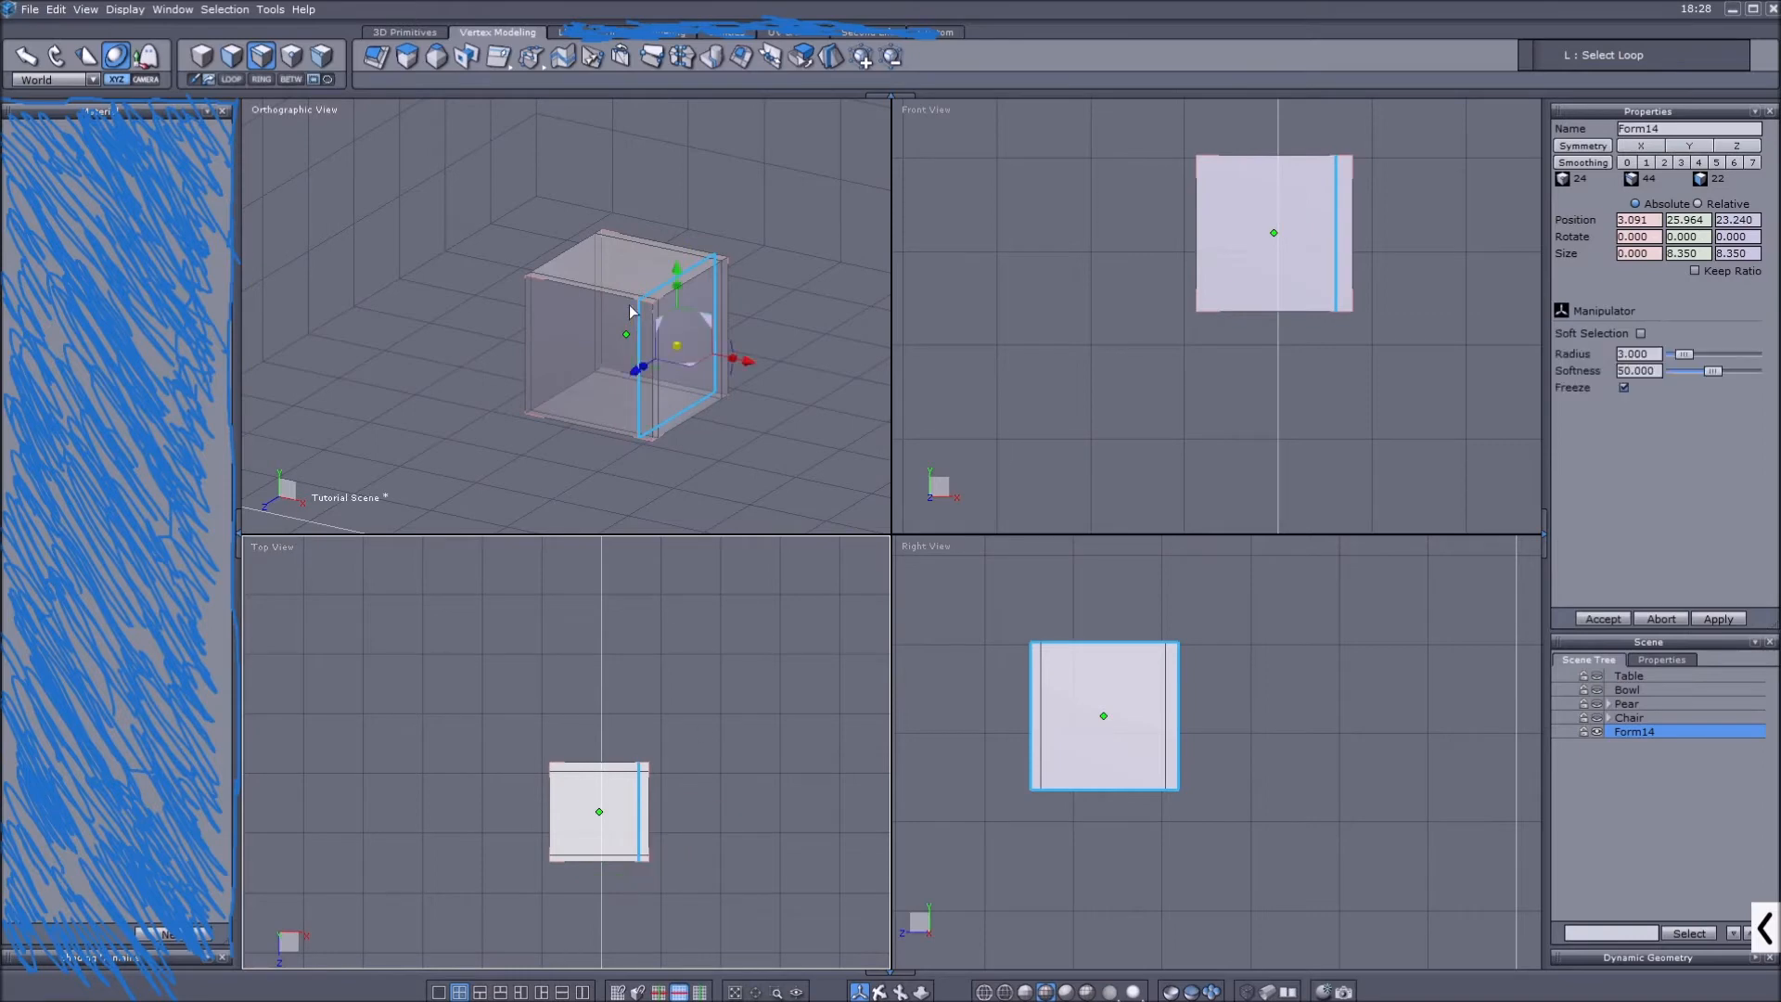
Connect the ring of longer X-direction edges into another loop and move it along X to about -3.5, near the opposite side face.
click(599, 296)
key(k)
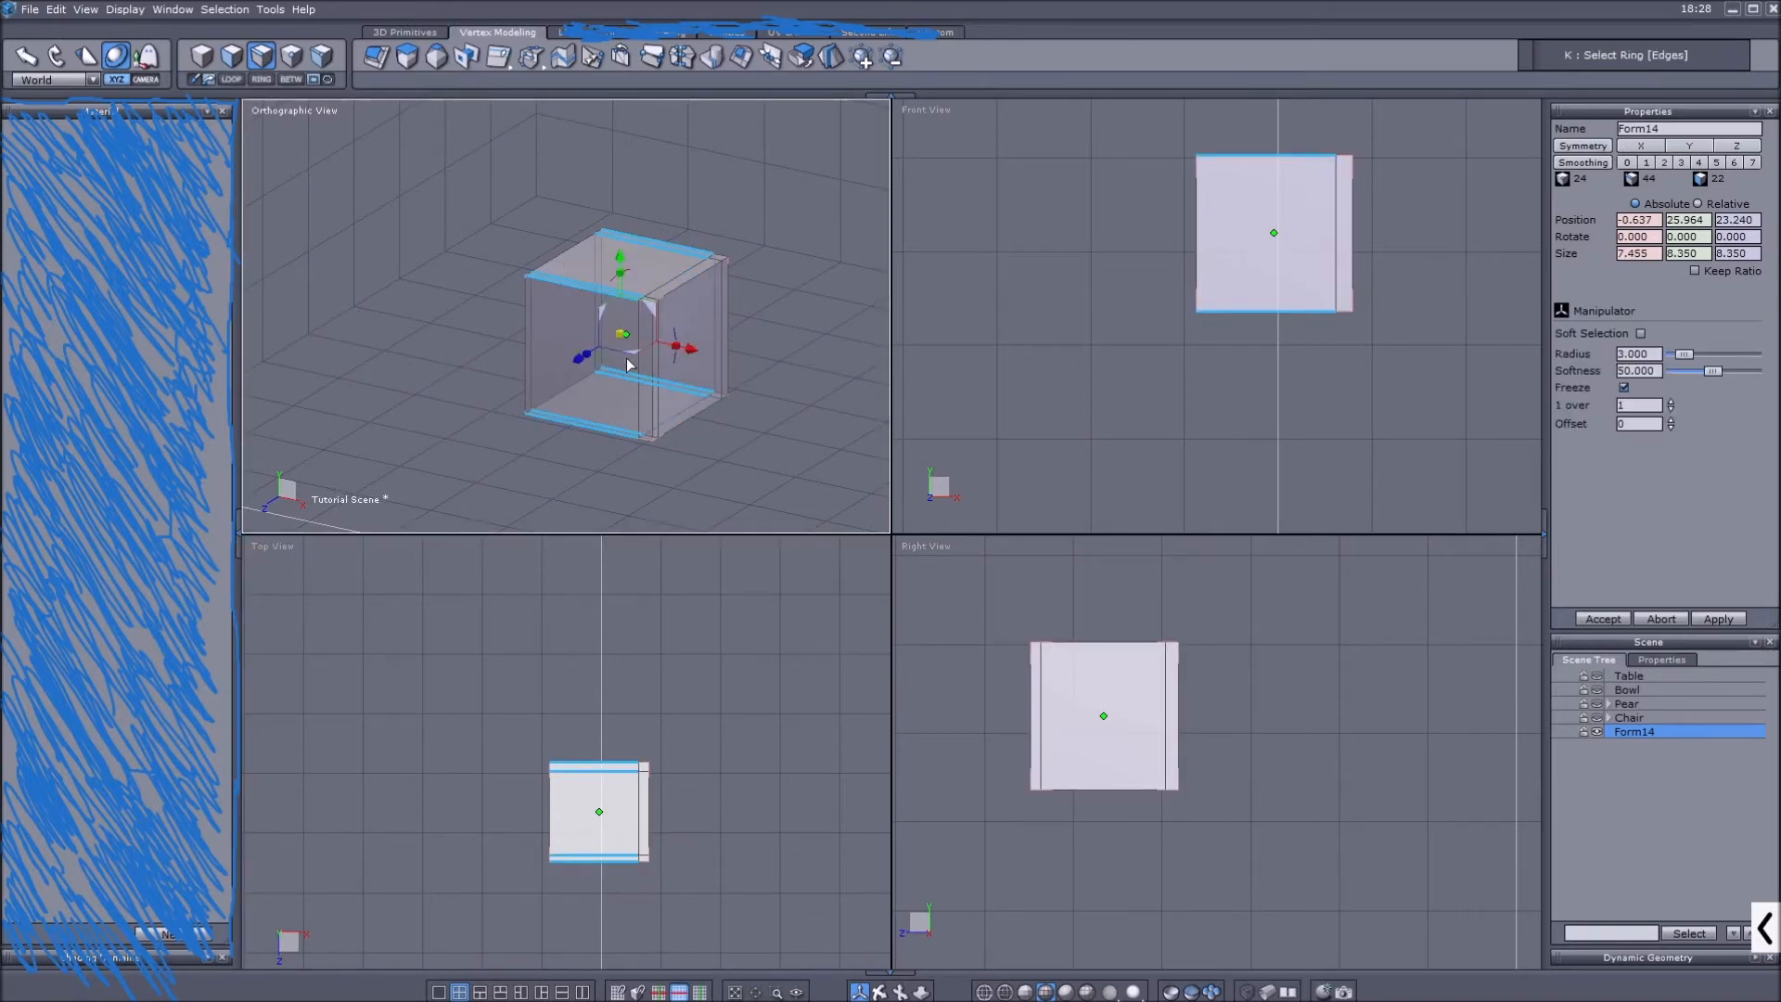
key(alt+c)
click(597, 278)
key(l)
drag(669, 813, 639, 817)
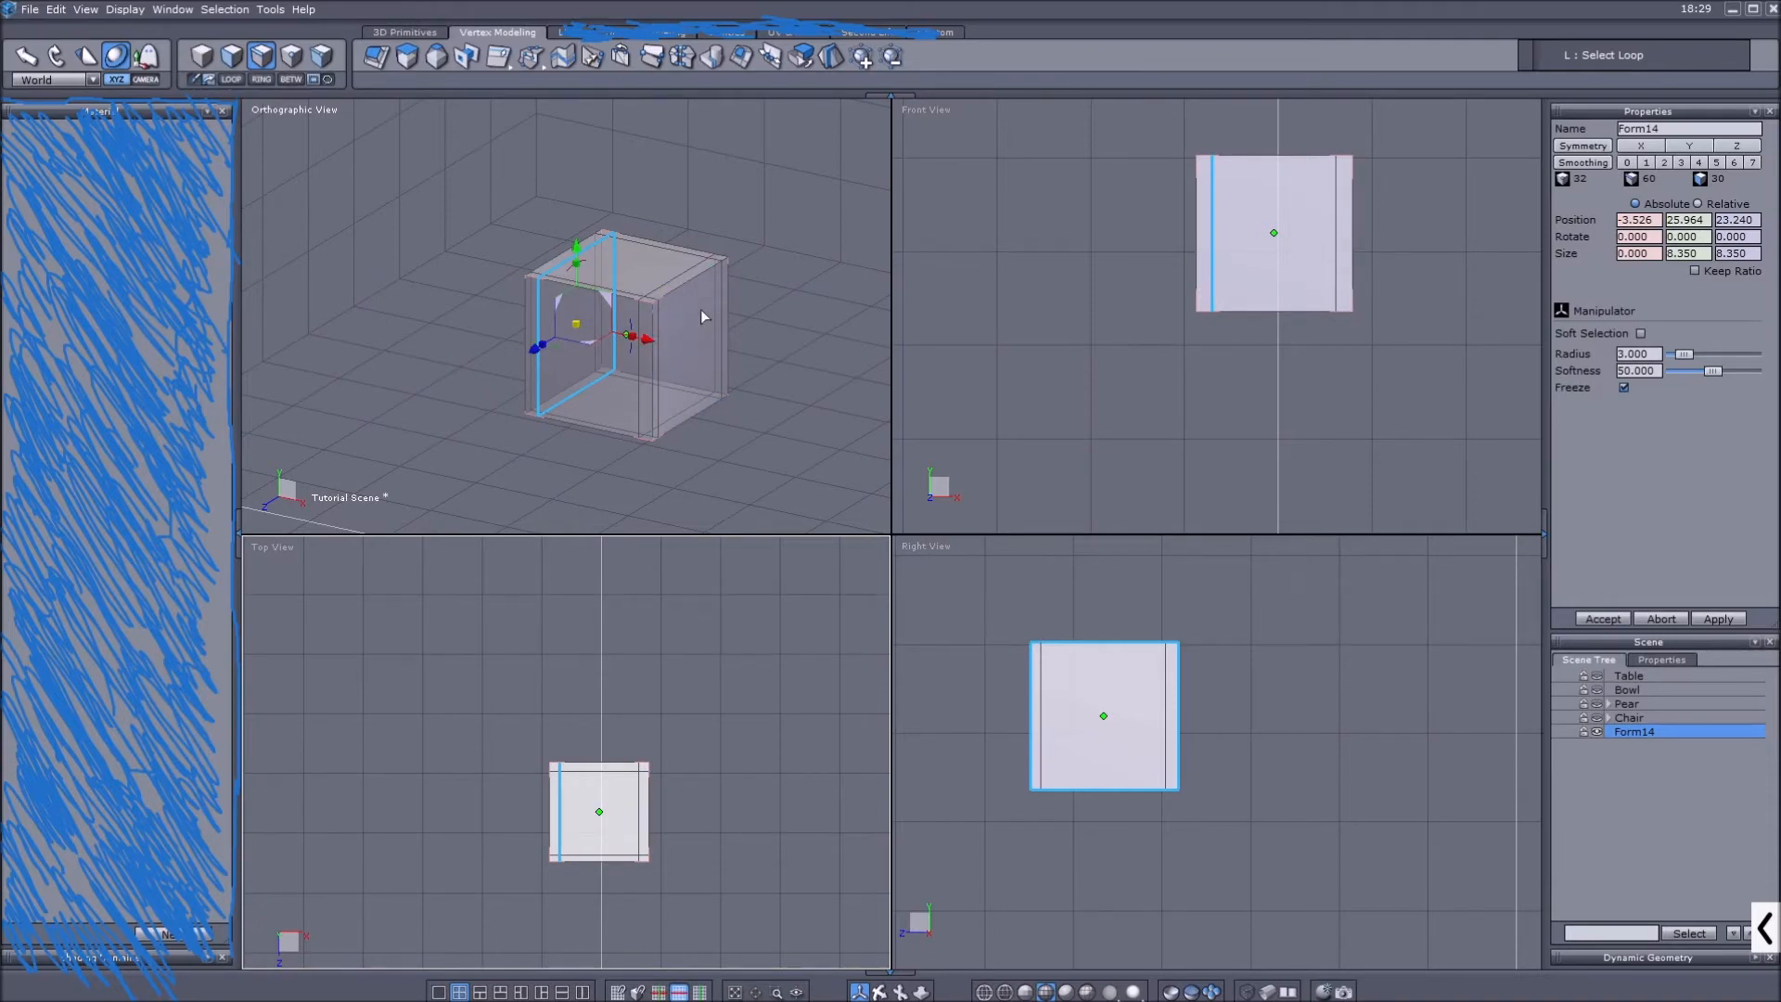
Select the whole cube as an object and flatten it along Y to a height of about 1.4.
click(201, 56)
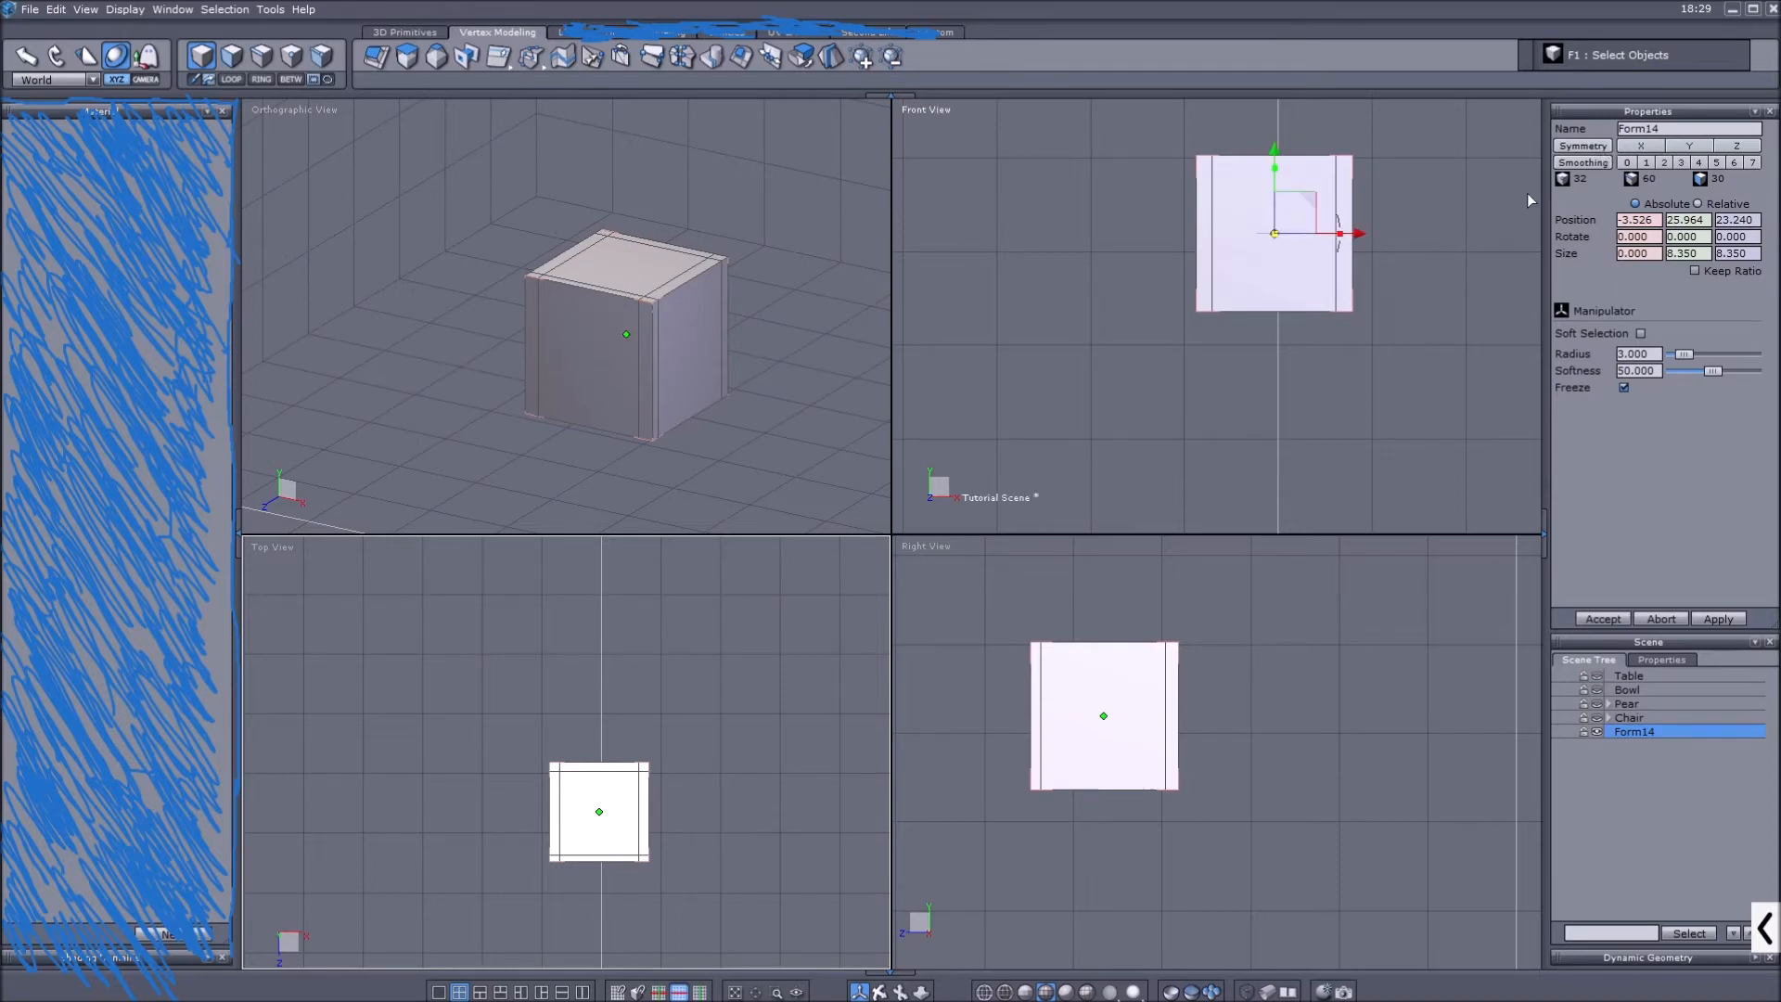
click(1659, 163)
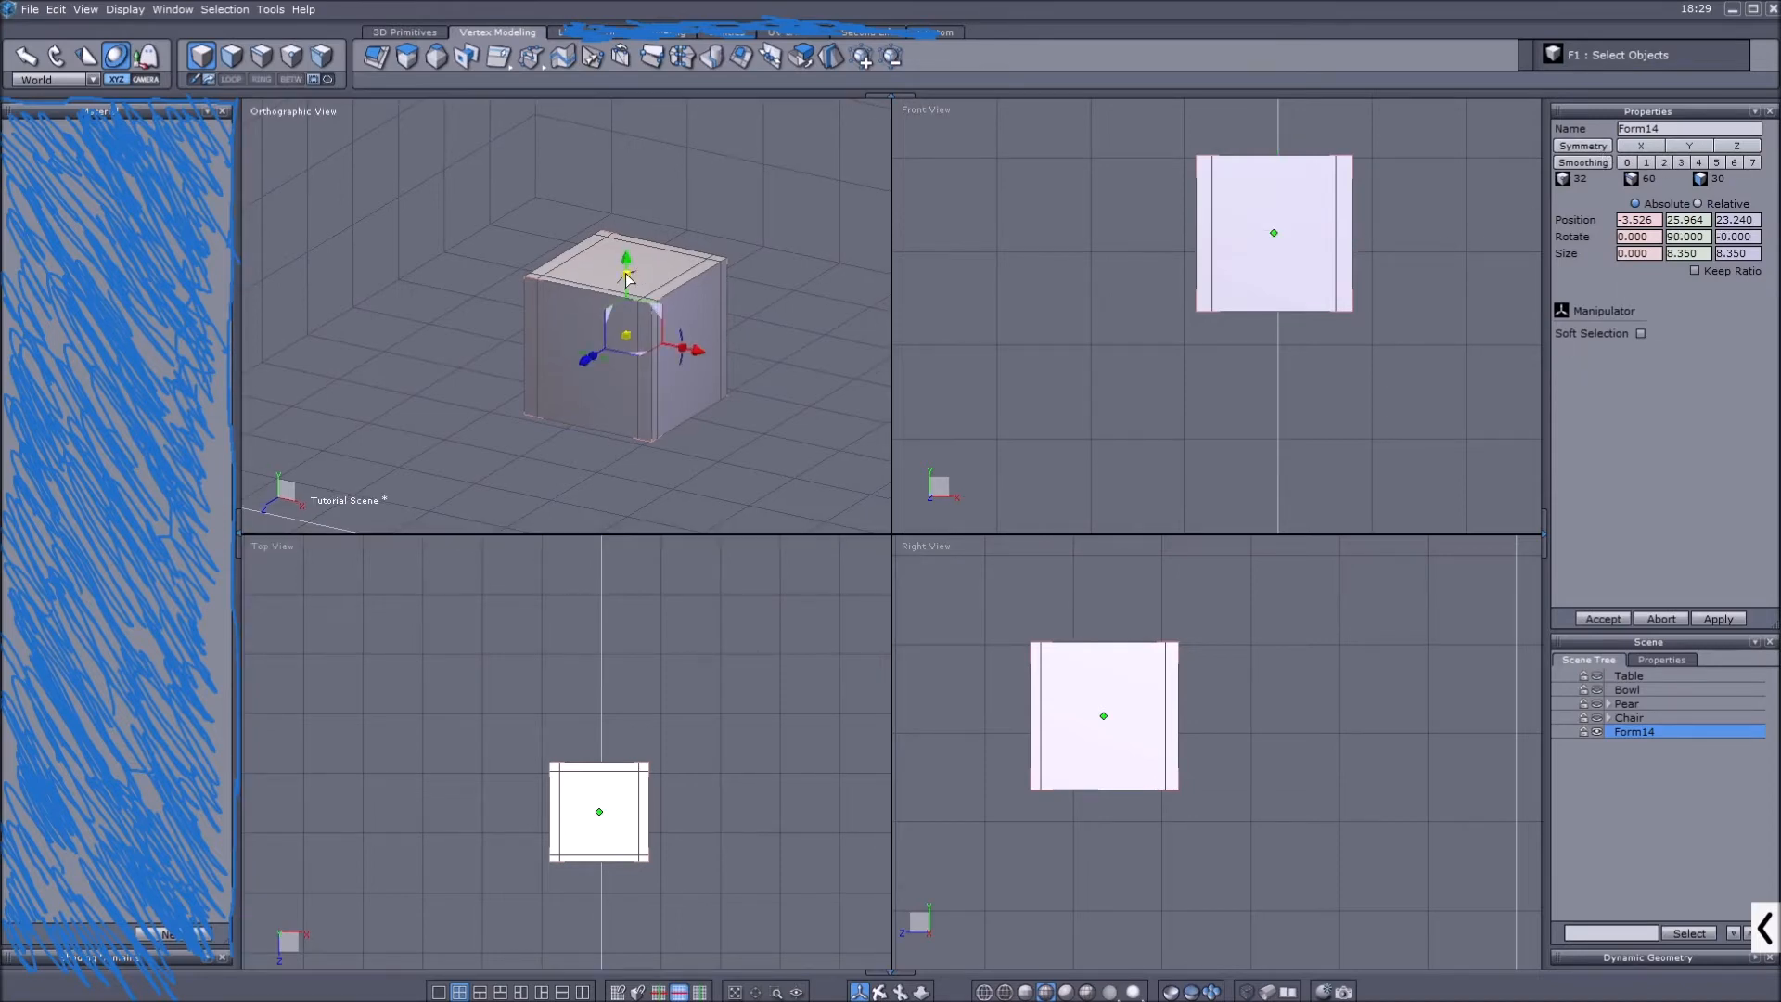
drag(627, 289, 622, 333)
scroll(619, 352, up, 3)
scroll(619, 355, down, 2)
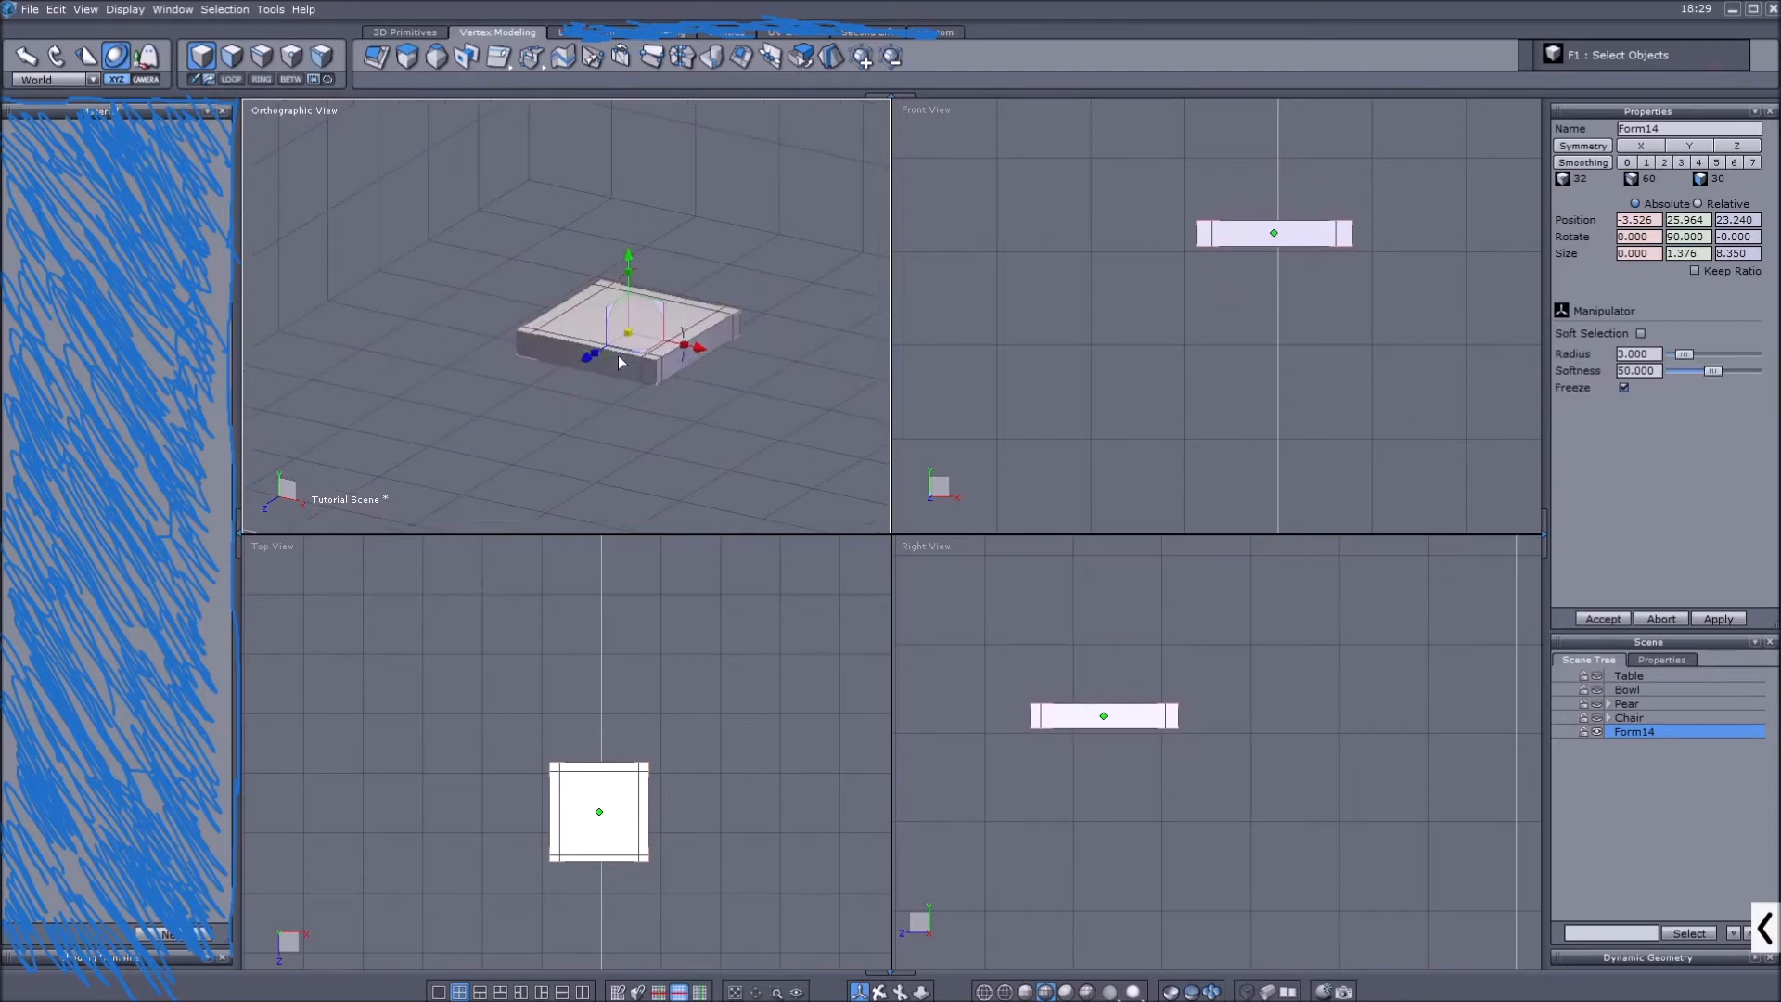
scroll(618, 355, down, 2)
Select the large central face on top of the flattened slab.
key(F2)
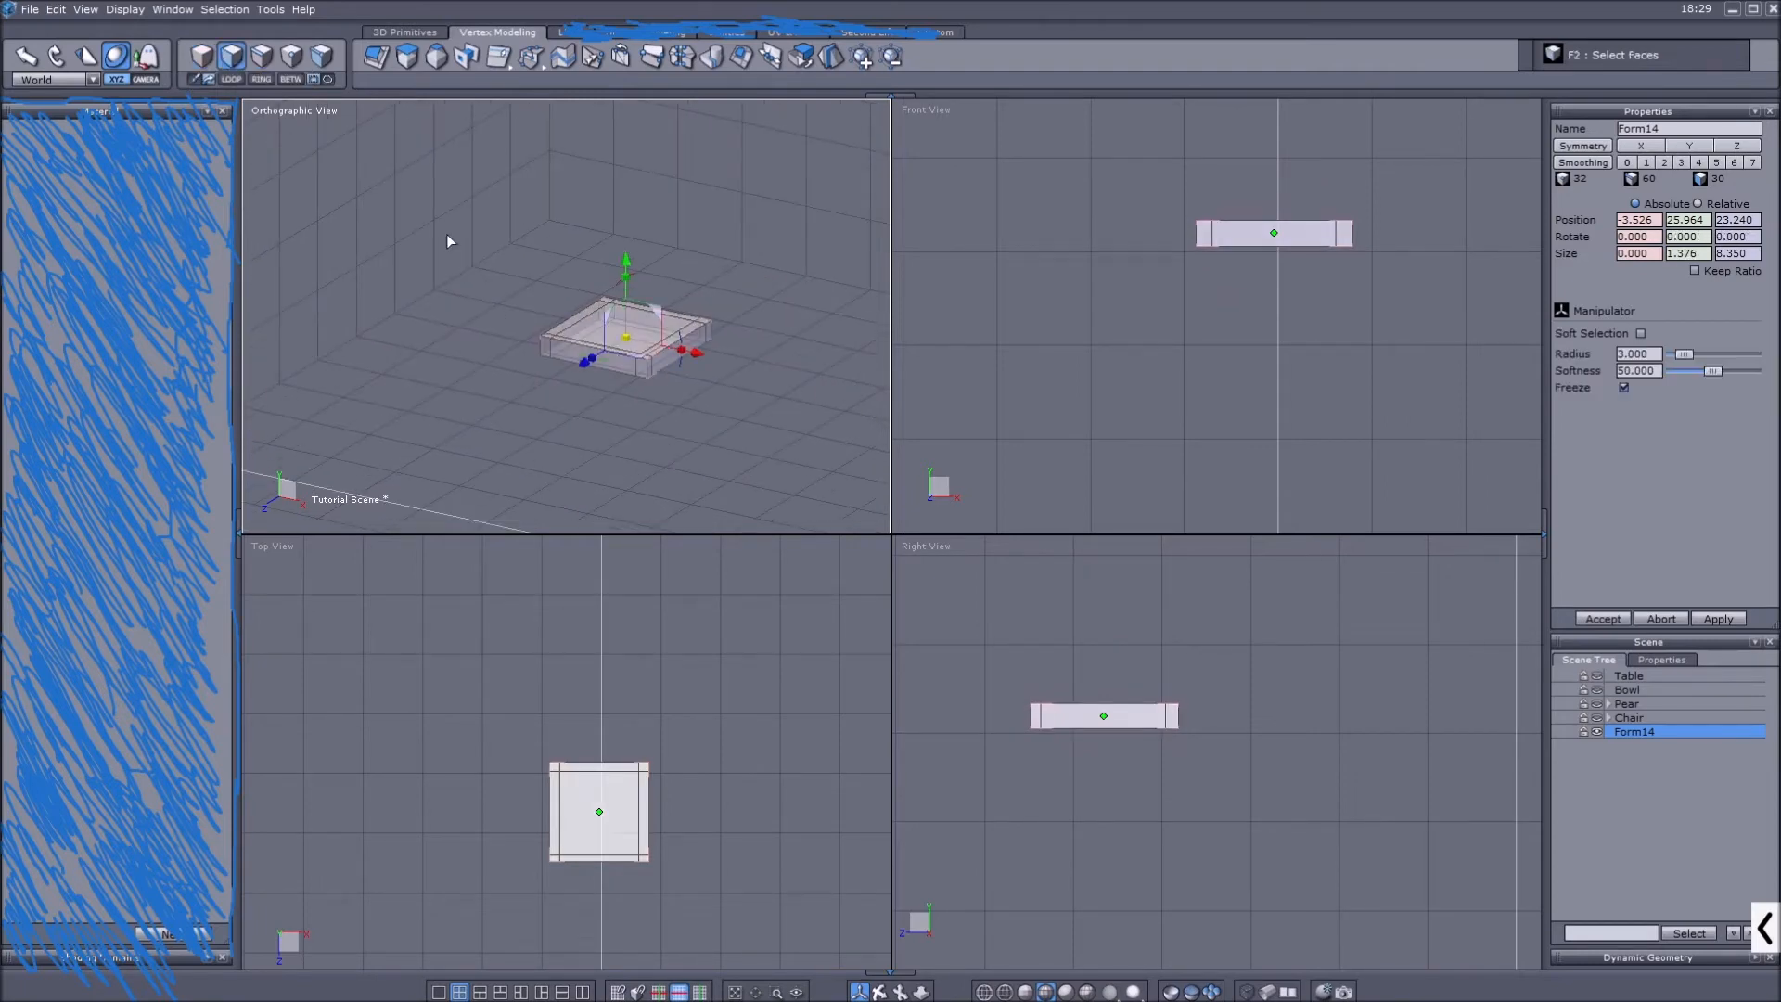
click(592, 330)
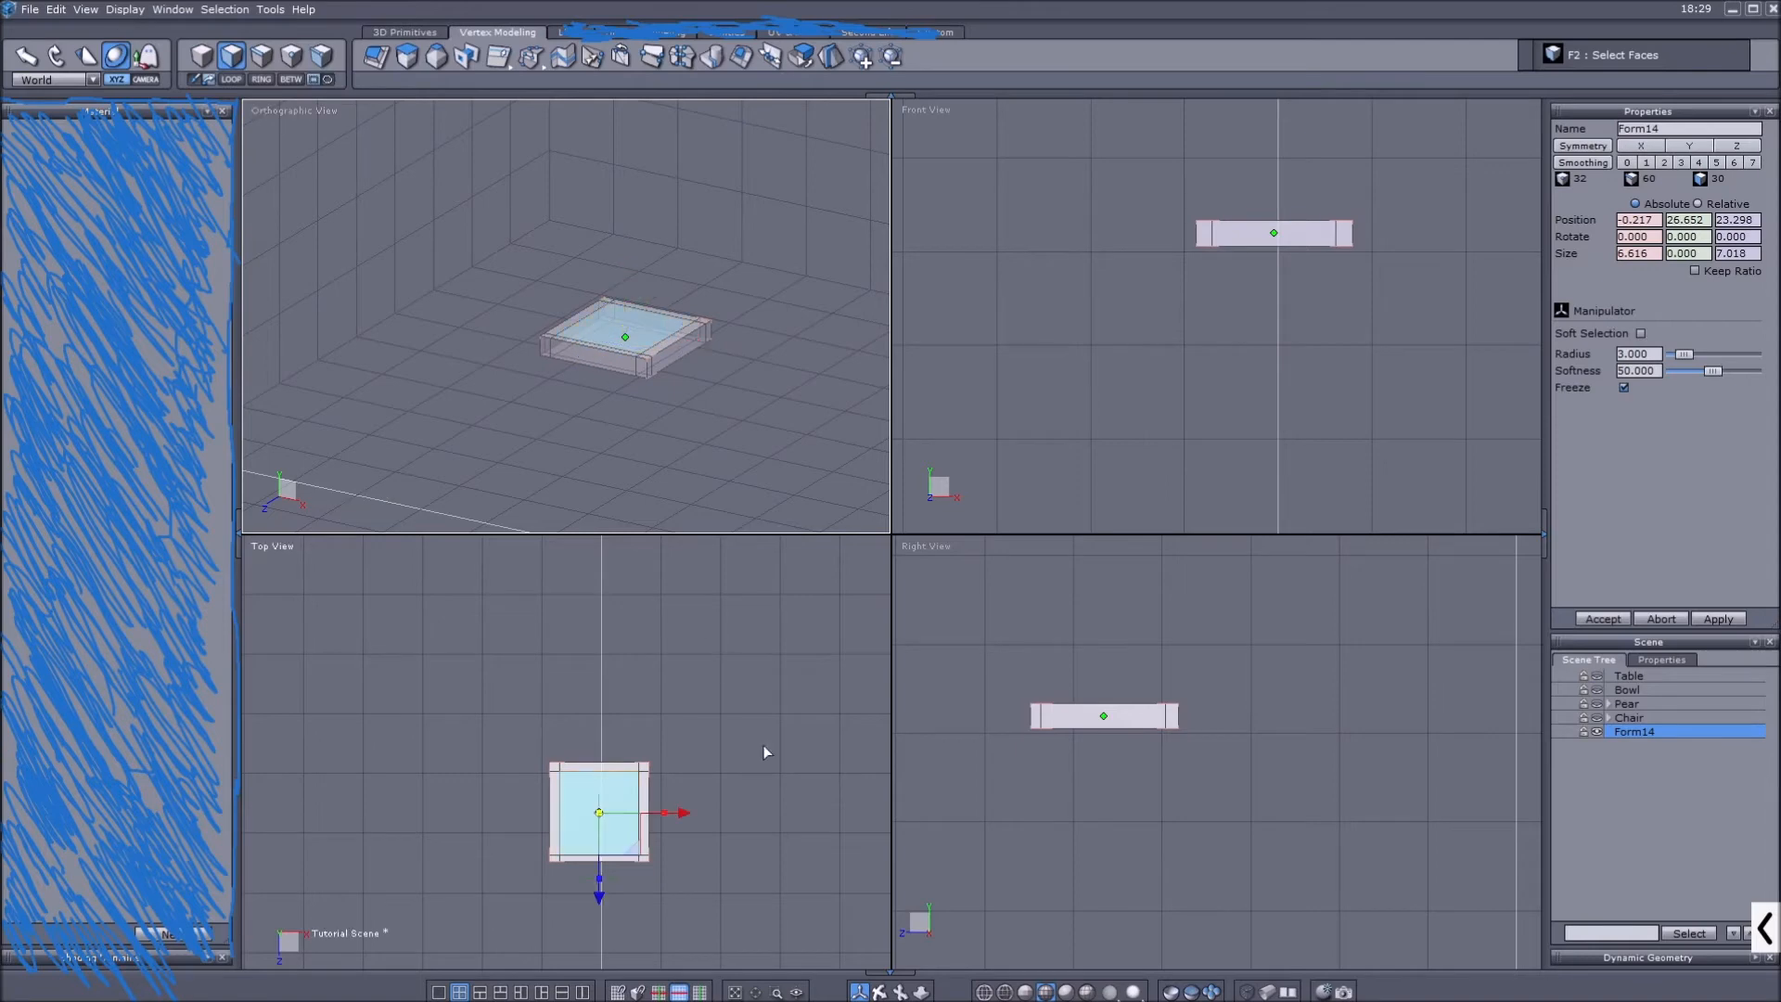
click(879, 991)
scroll(625, 399, down, 2)
mouse_move(626, 398)
middle_down()
mouse_move(633, 438)
mouse_move(619, 355)
mouse_move(646, 501)
mouse_move(641, 426)
middle_up()
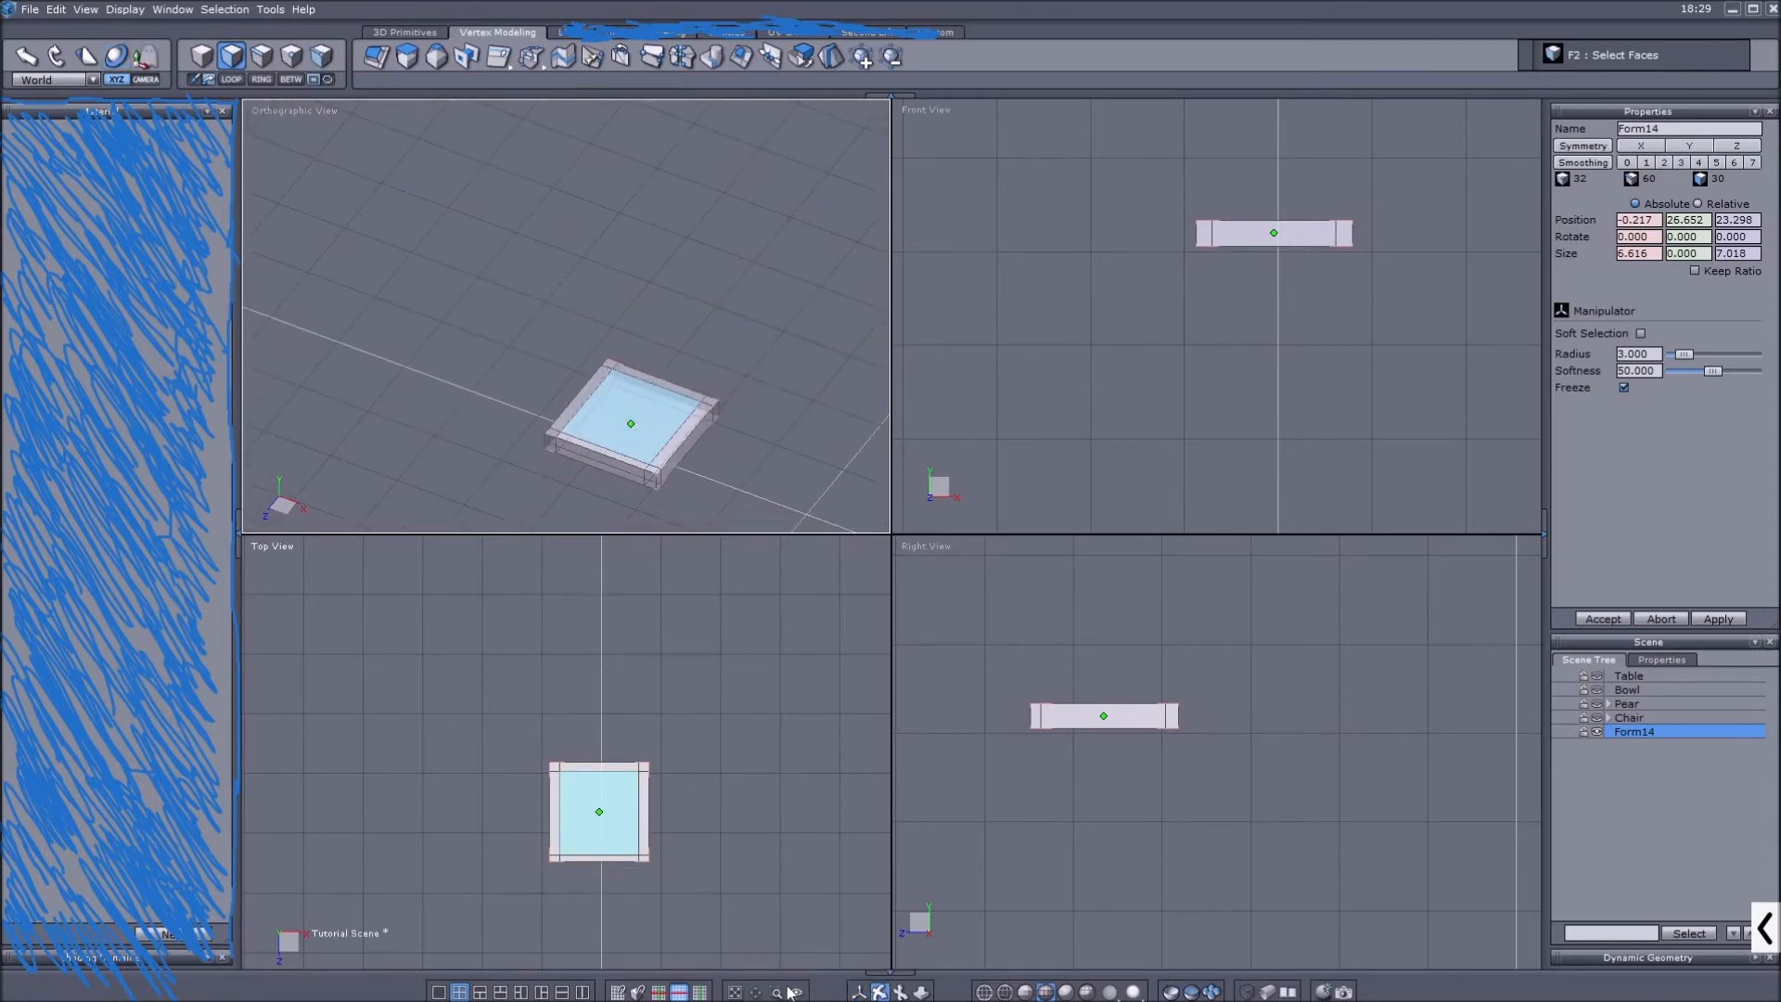
Circle the View Detail tool in red with the screen annotation pen.
click(1766, 926)
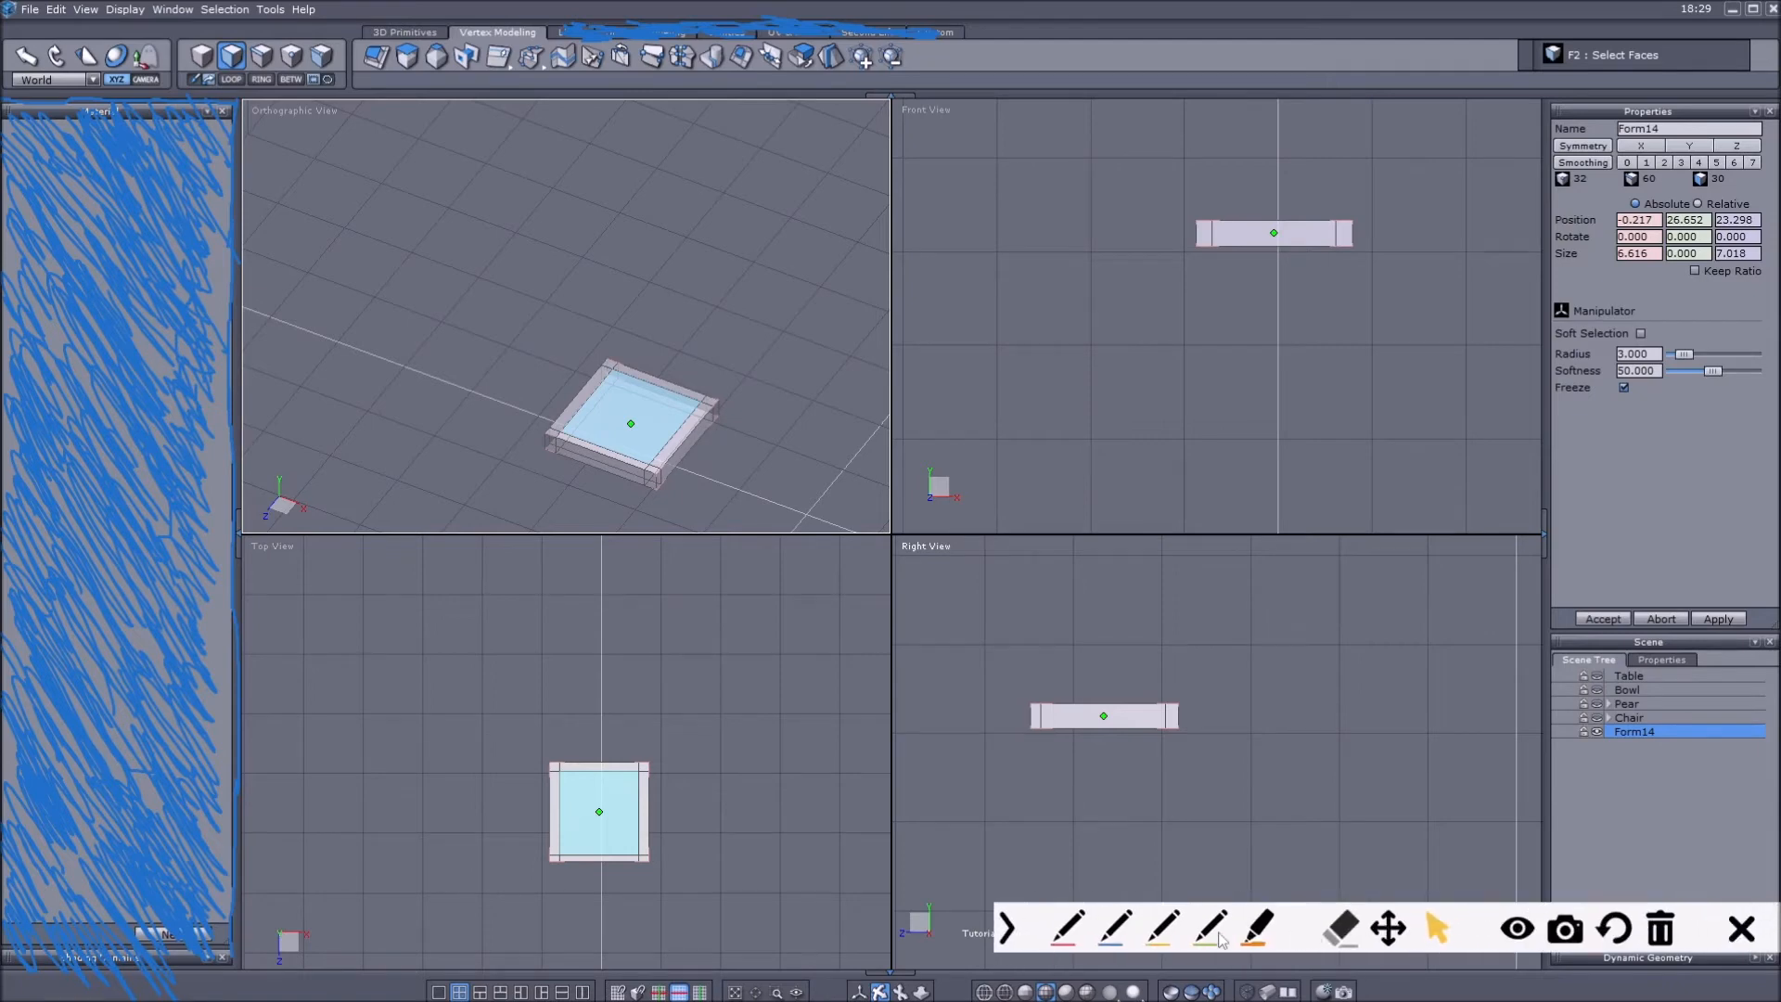
mouse_move(785, 972)
mouse_down()
mouse_move(756, 983)
mouse_move(789, 976)
mouse_up()
click(1008, 928)
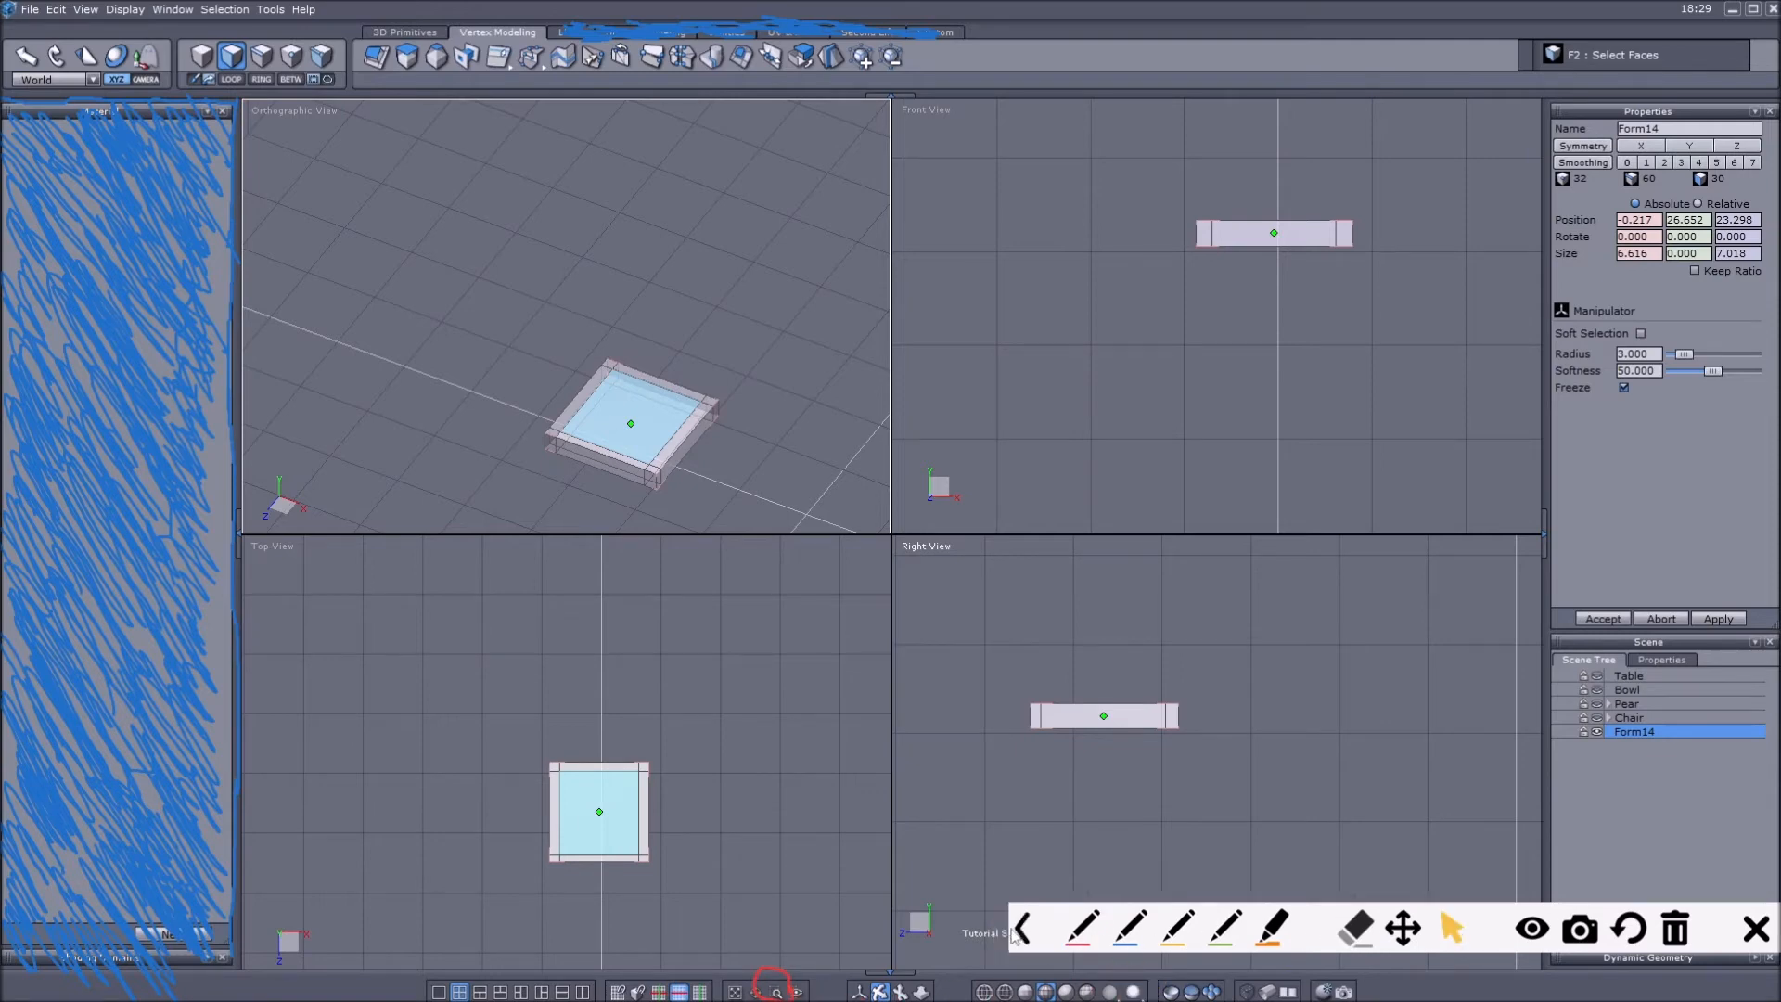
Use View Detail to zoom the orthographic view in on the slab's selected top face.
click(777, 991)
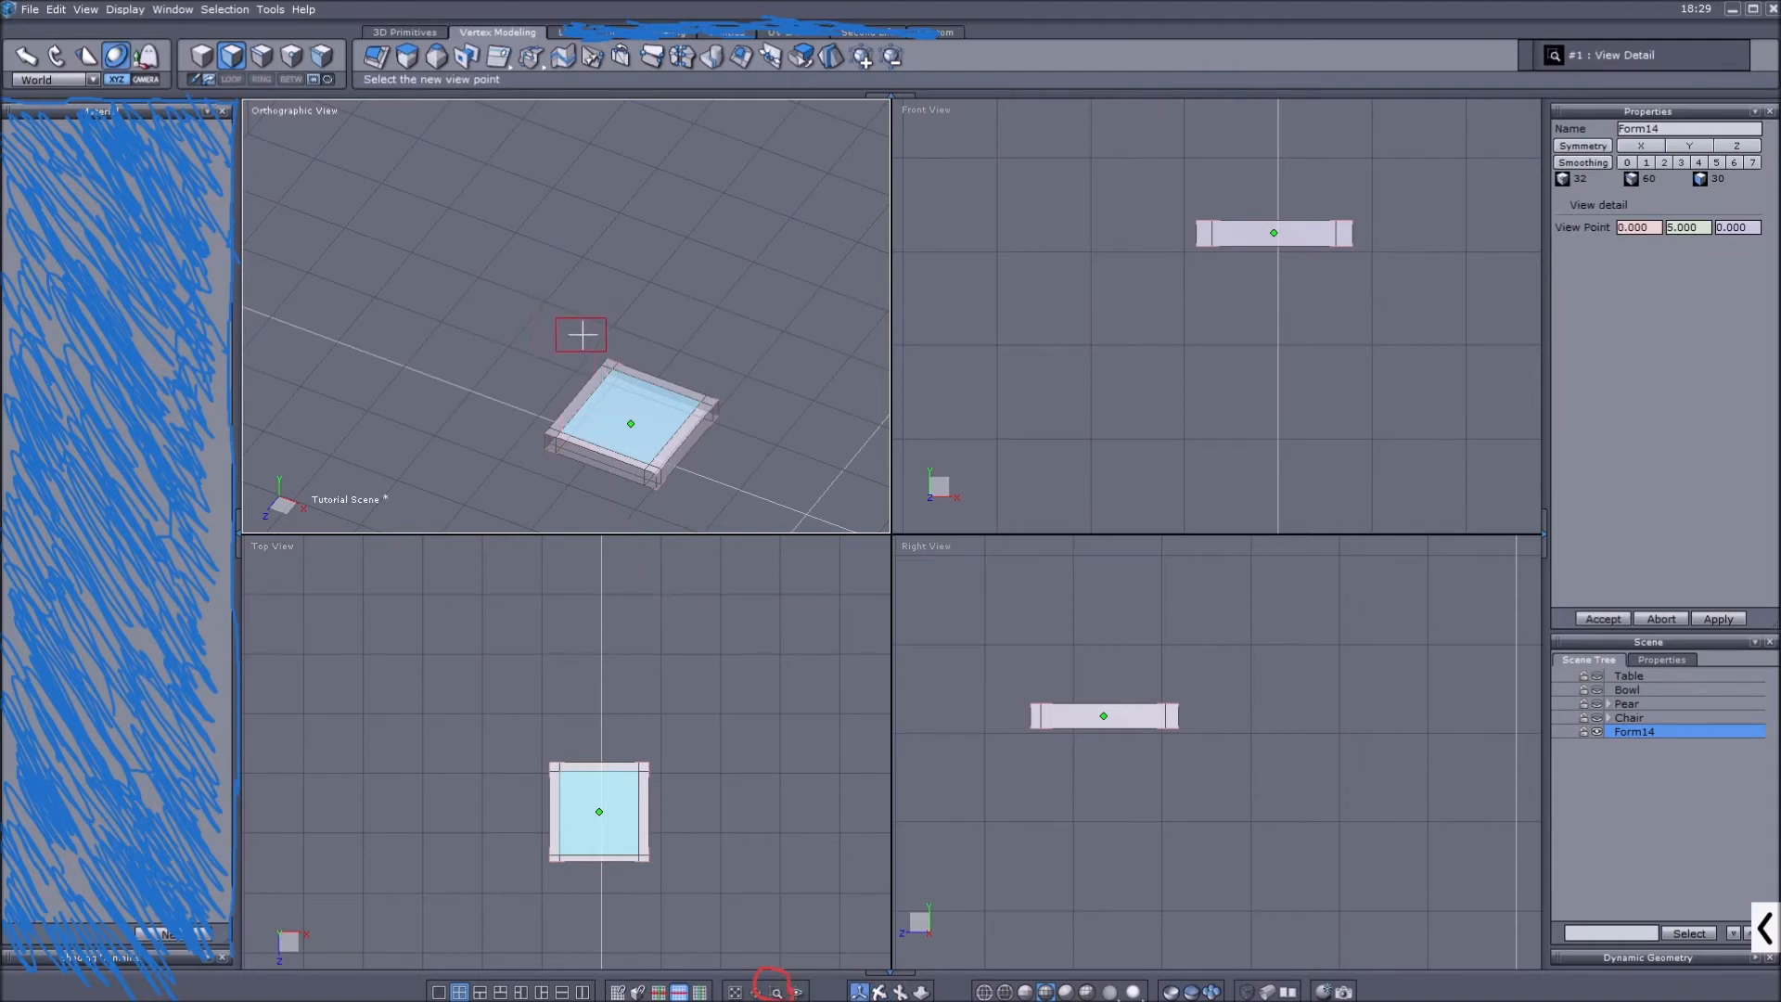
click(631, 416)
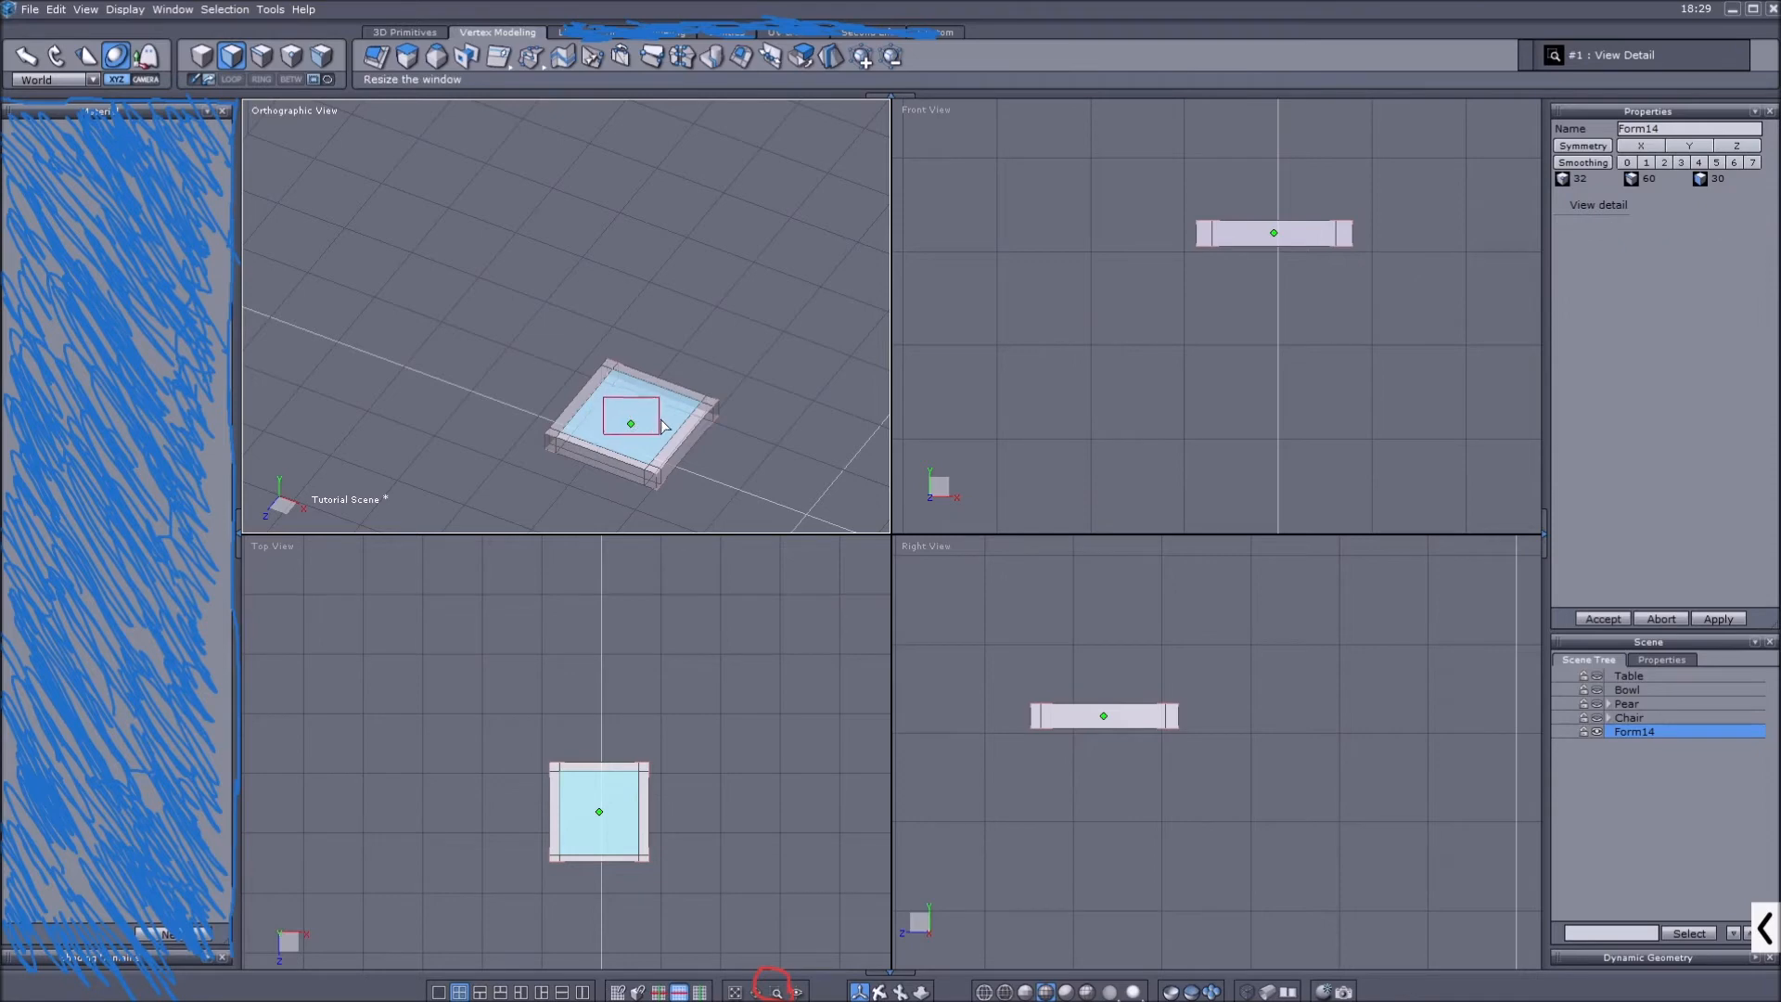
click(750, 443)
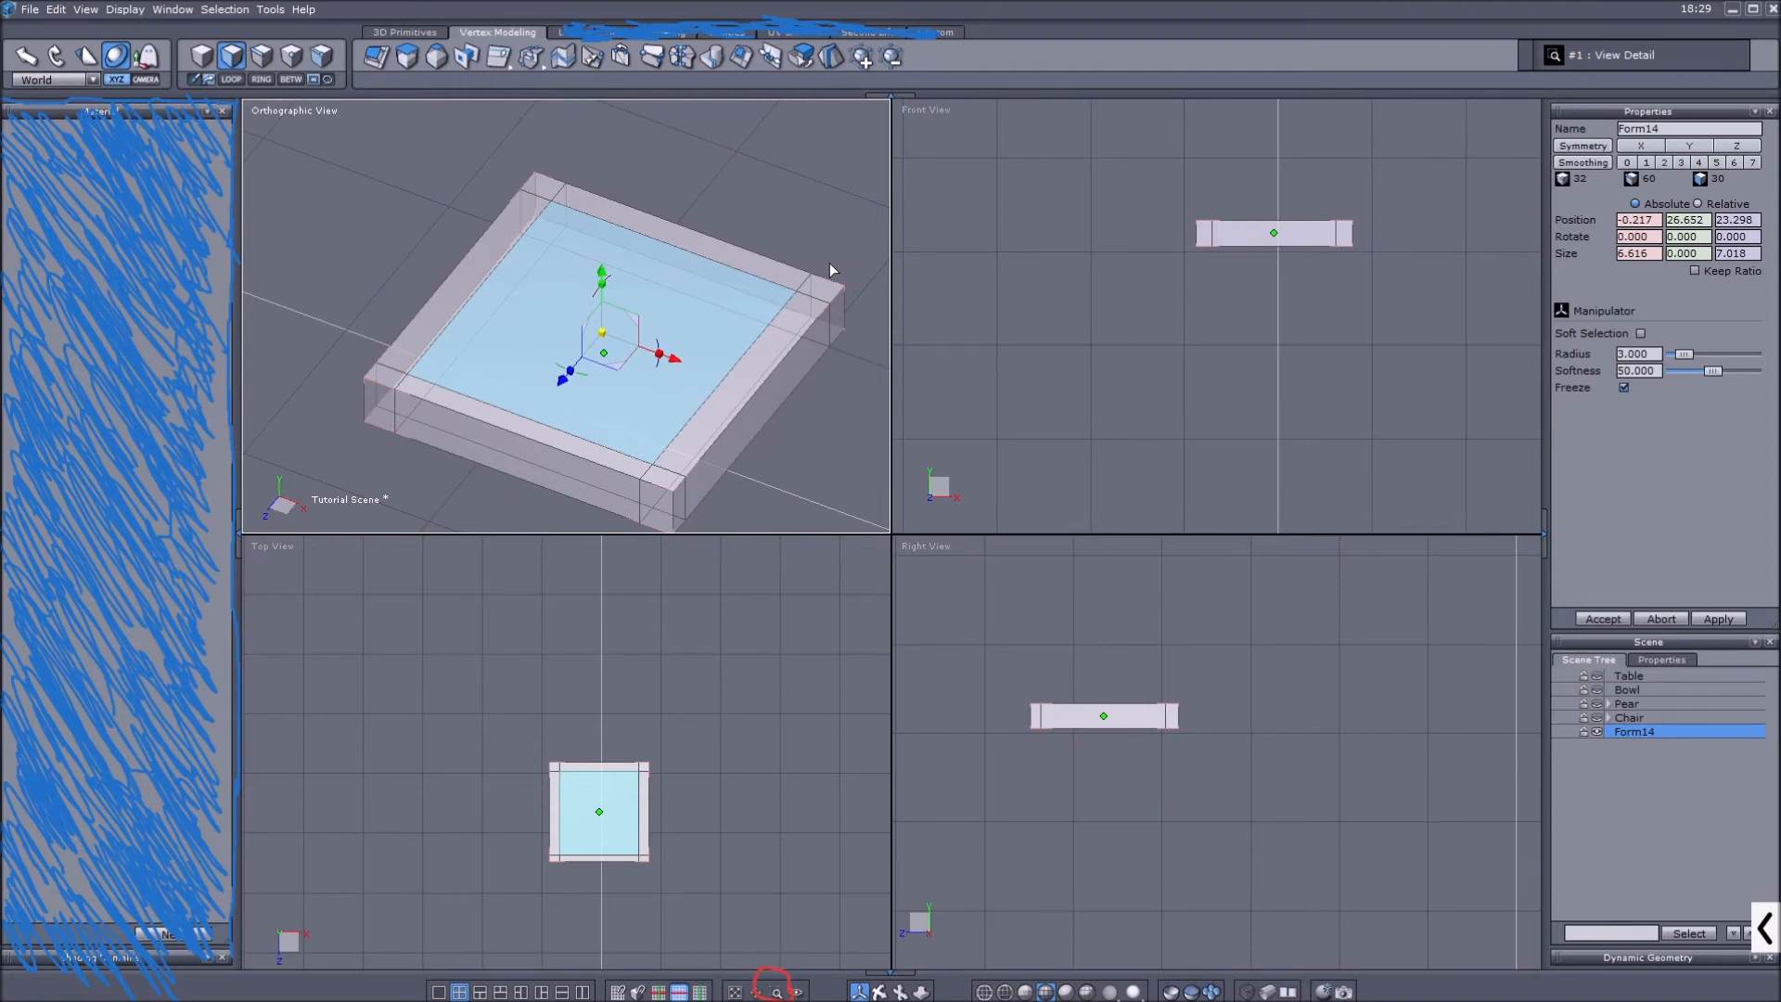
middle_drag(760, 273, 782, 256)
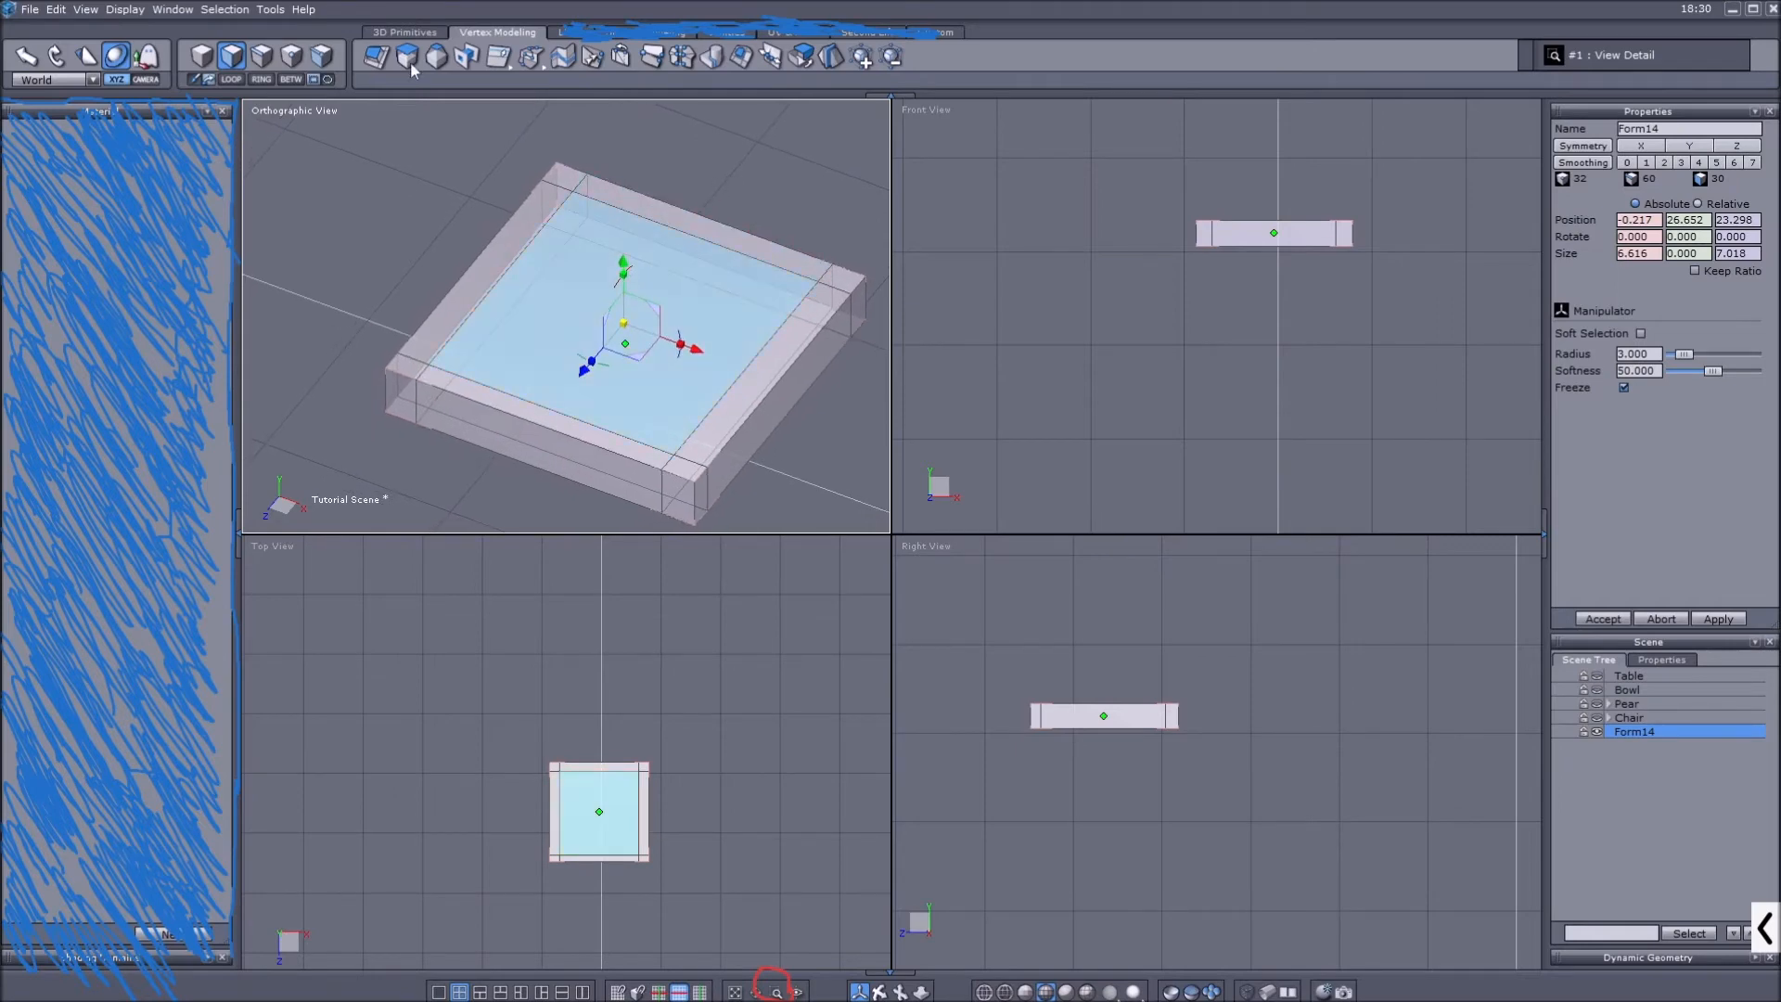
Add a second cube about 4.87 in size beside the flattened slab.
click(404, 32)
click(377, 55)
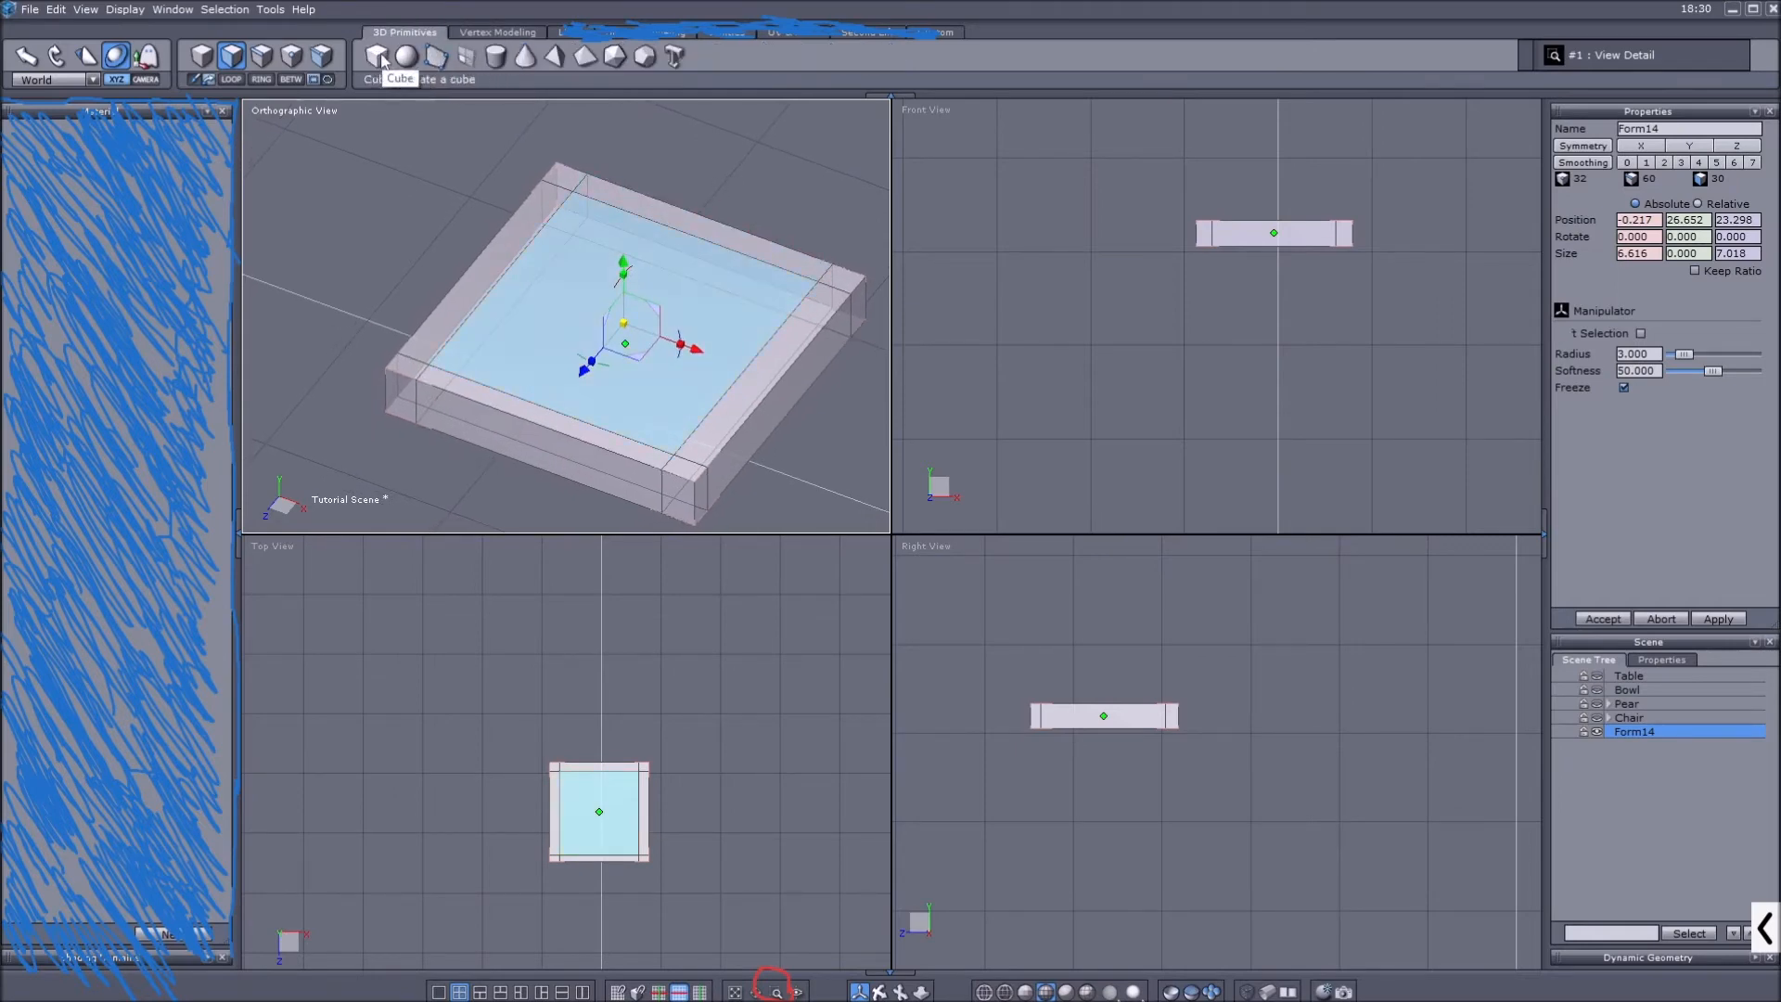
scroll(432, 186, down, 3)
drag(657, 223, 716, 232)
Select the top face of the new cube in face selection mode.
click(202, 56)
click(232, 59)
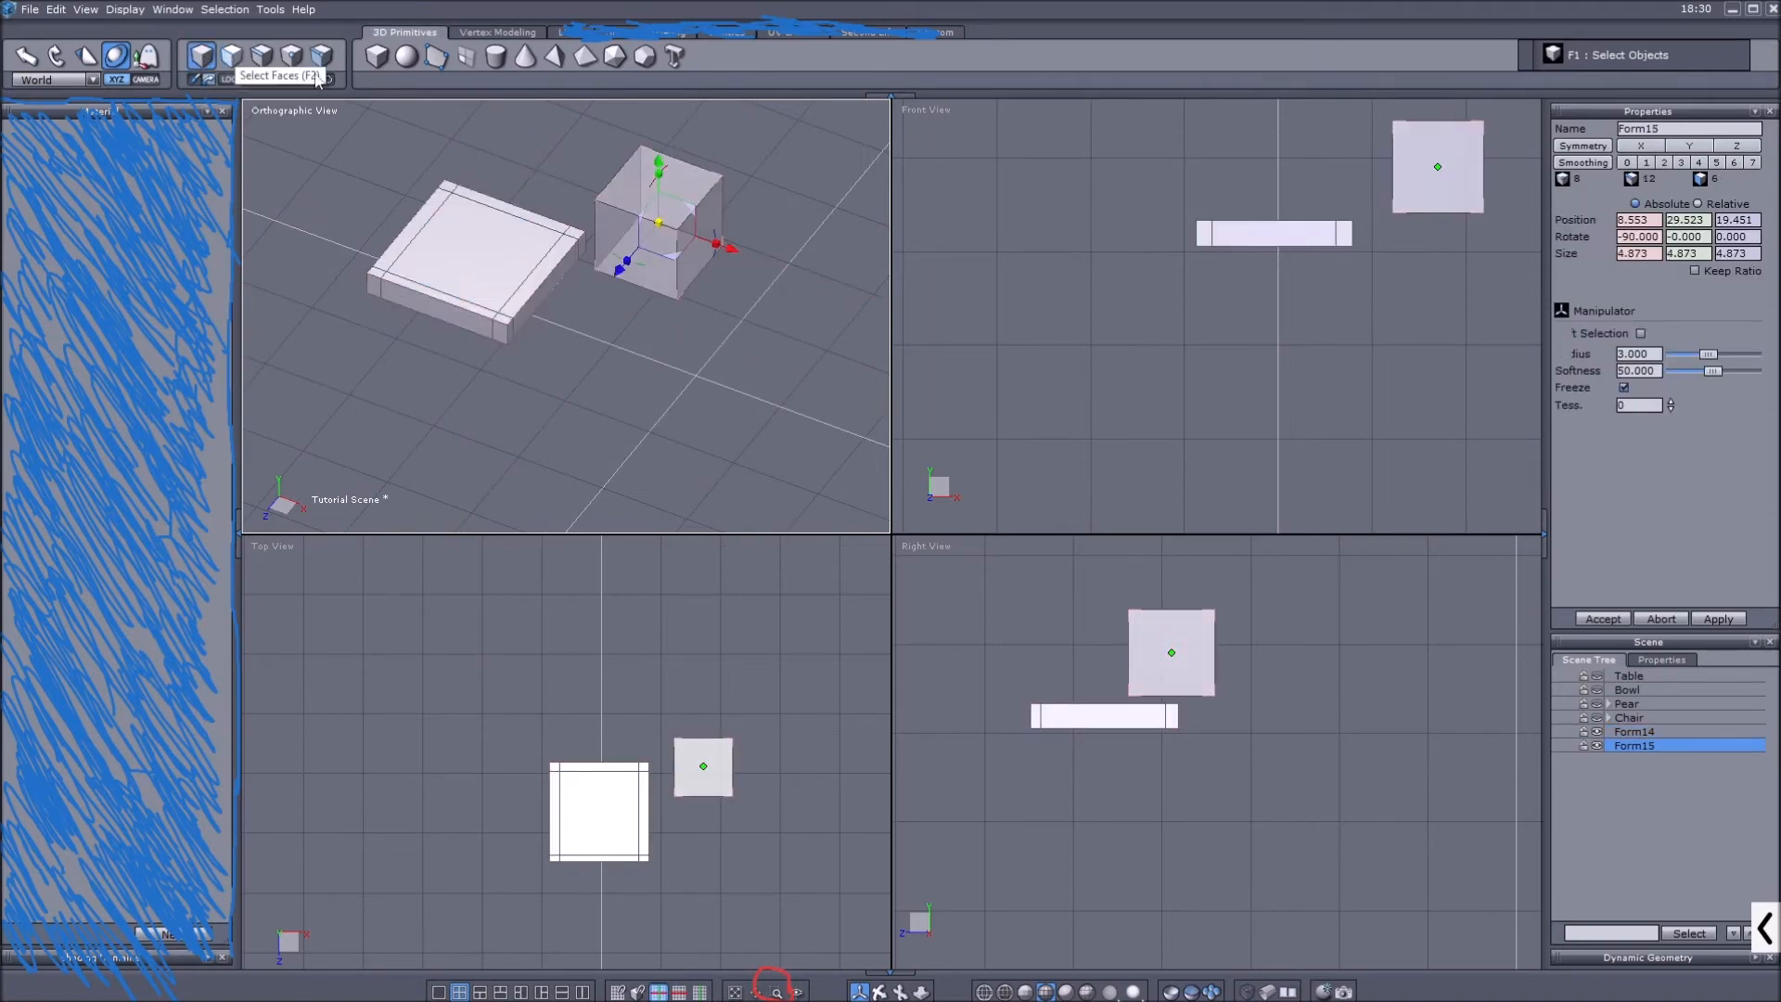
scroll(601, 118, up, 2)
click(654, 202)
scroll(817, 145, up, 2)
click(731, 223)
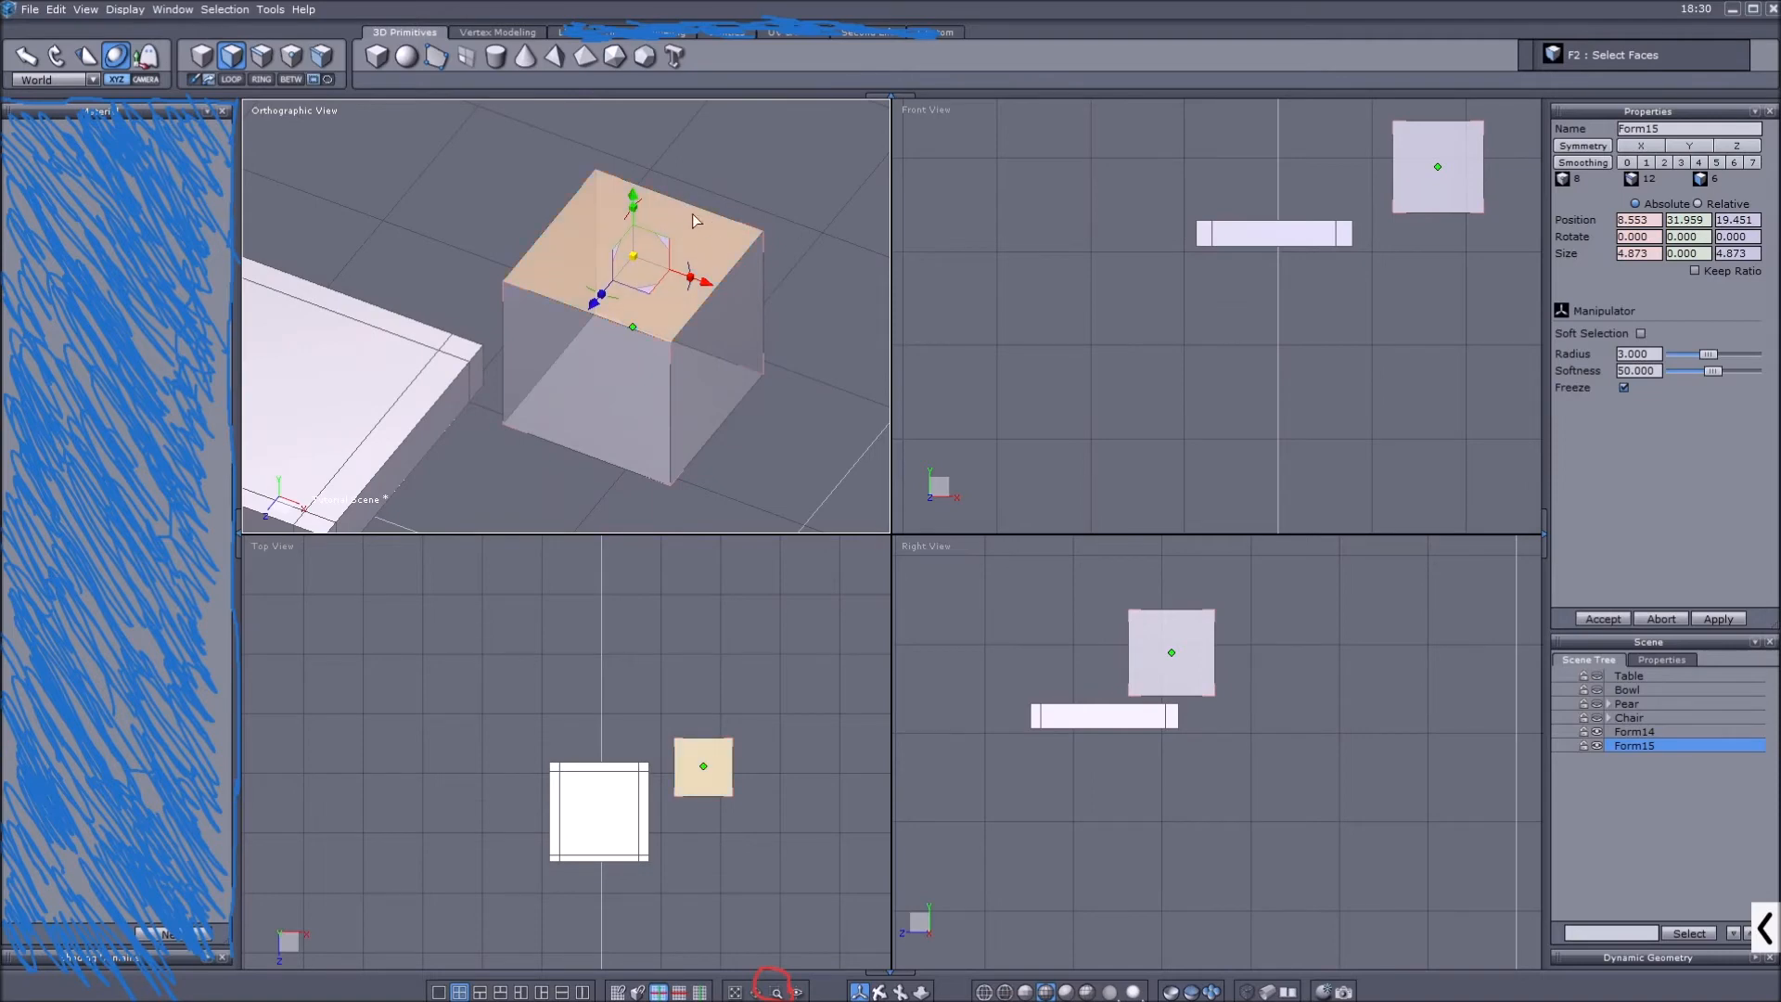
middle_drag(804, 232, 806, 228)
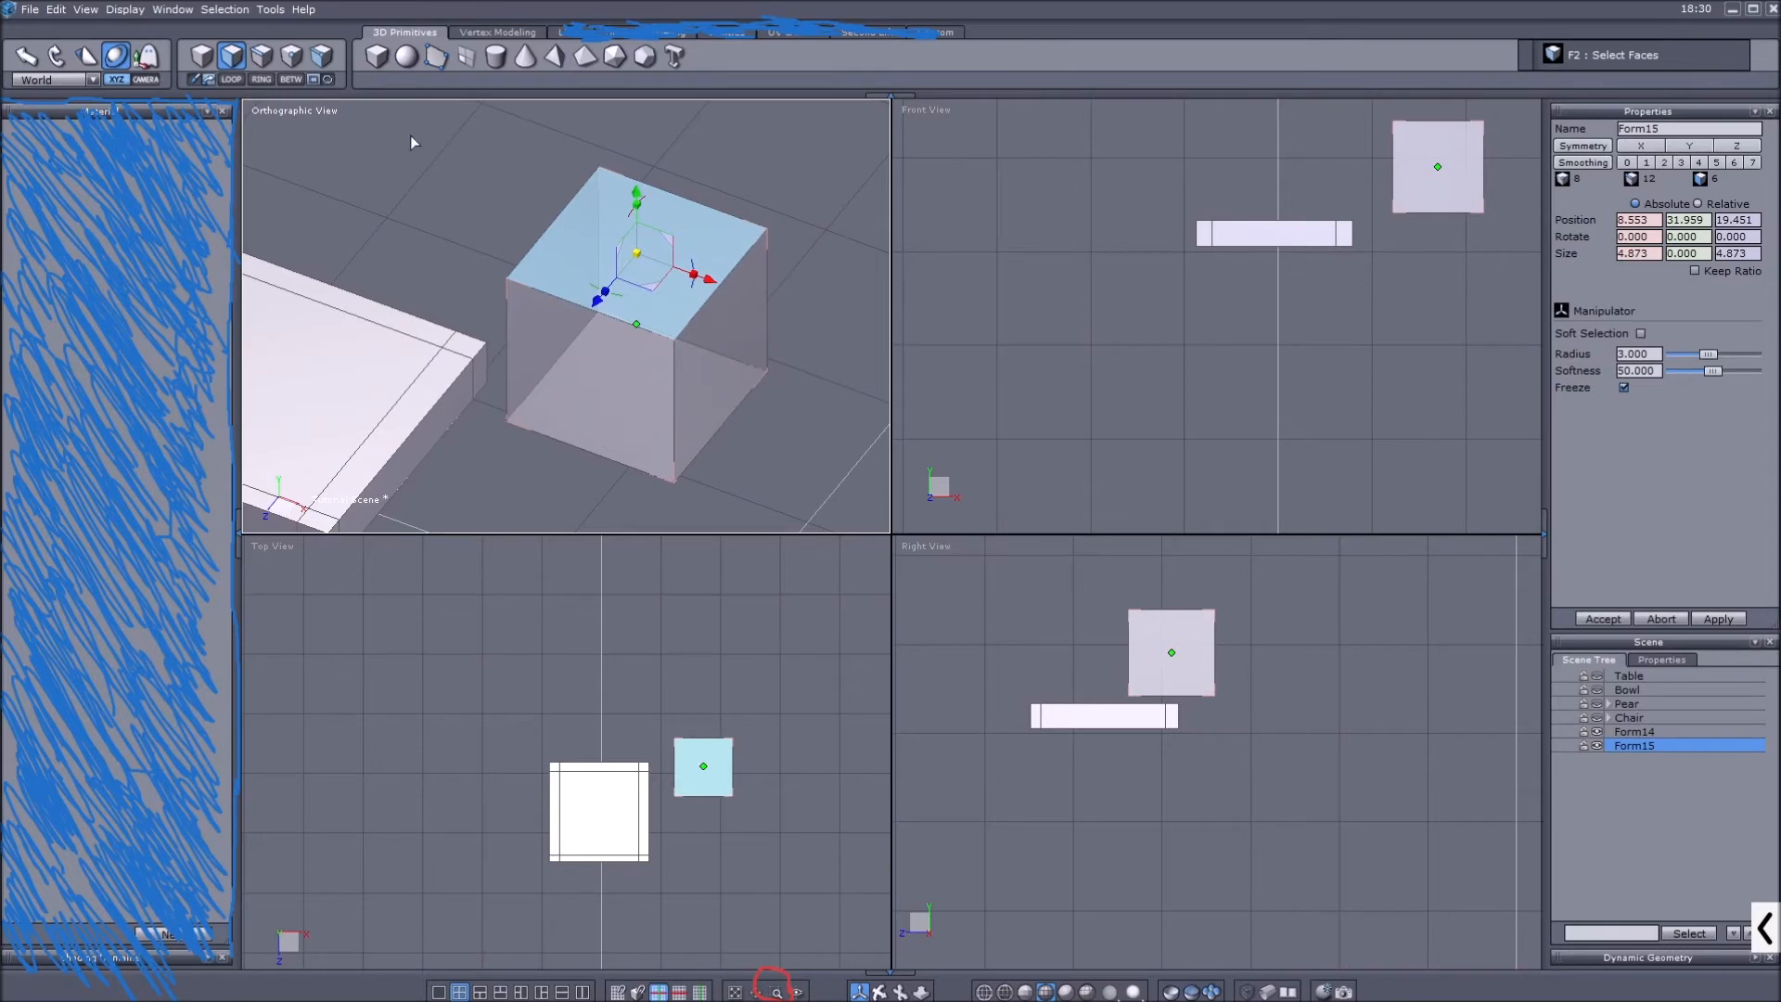
Select the new cube's four parallel edges running along Z in edge selection mode.
key(F3)
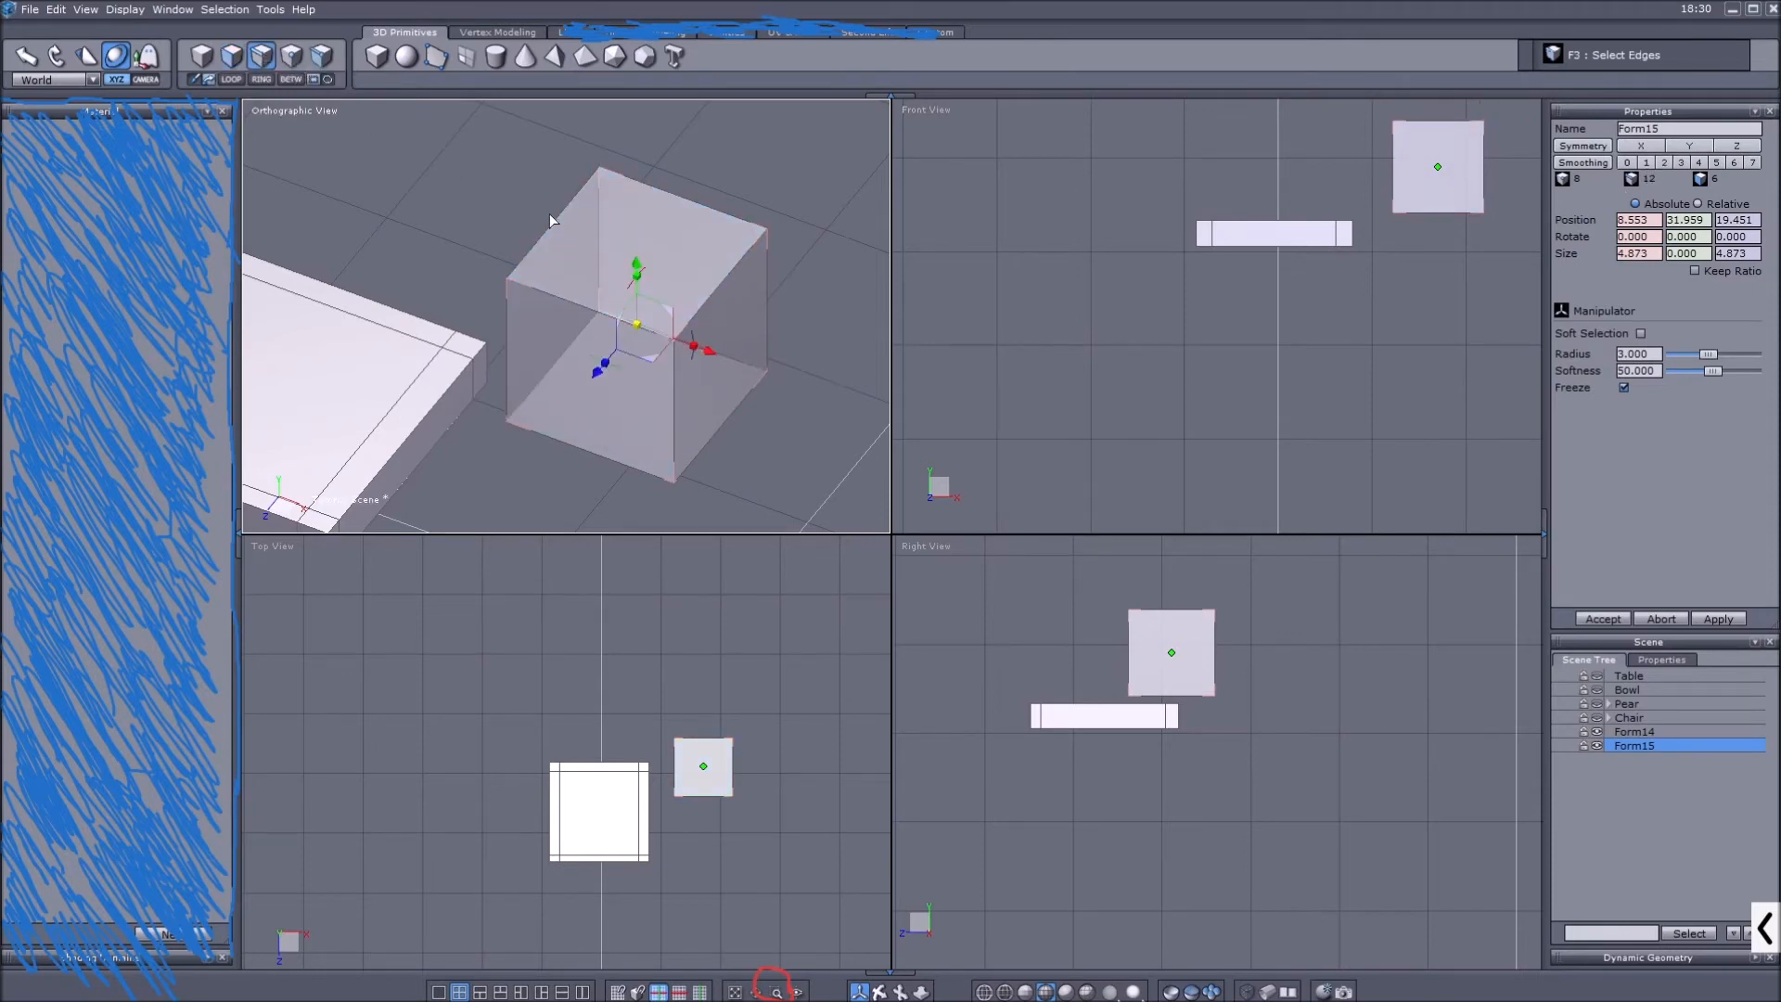
click(720, 434)
shift+click(728, 292)
shift+click(553, 240)
middle_drag(703, 237, 709, 239)
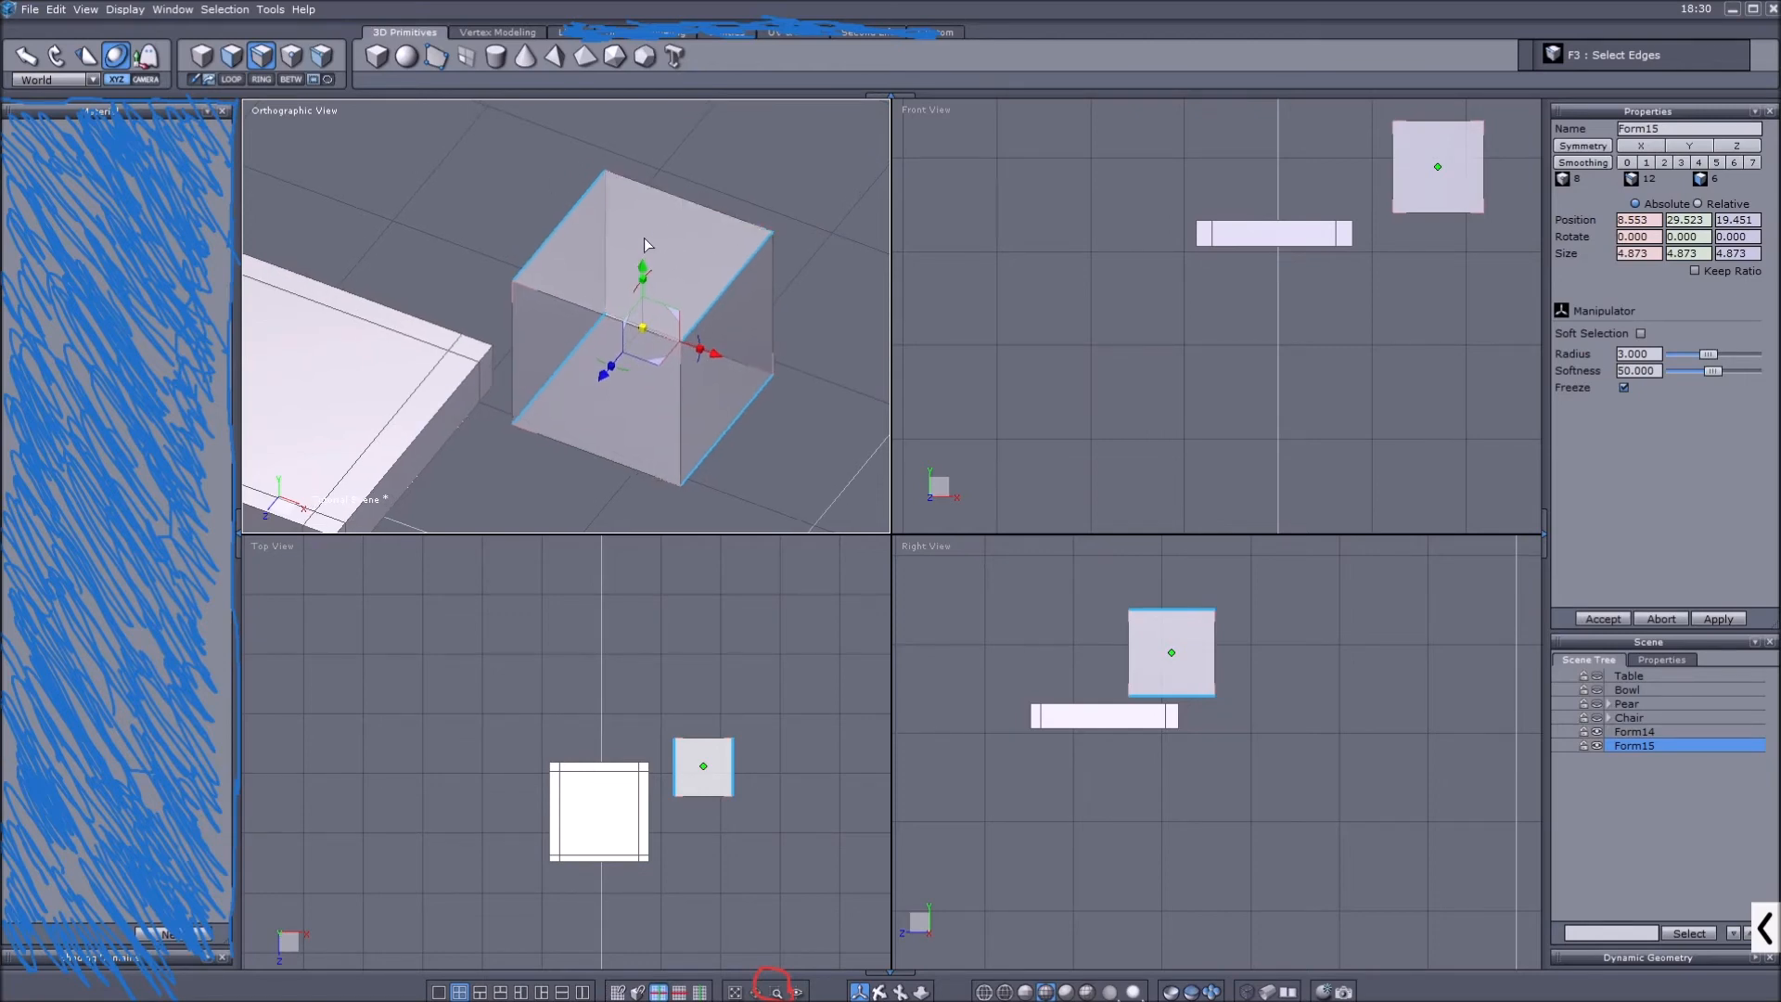
middle_drag(459, 243, 708, 229)
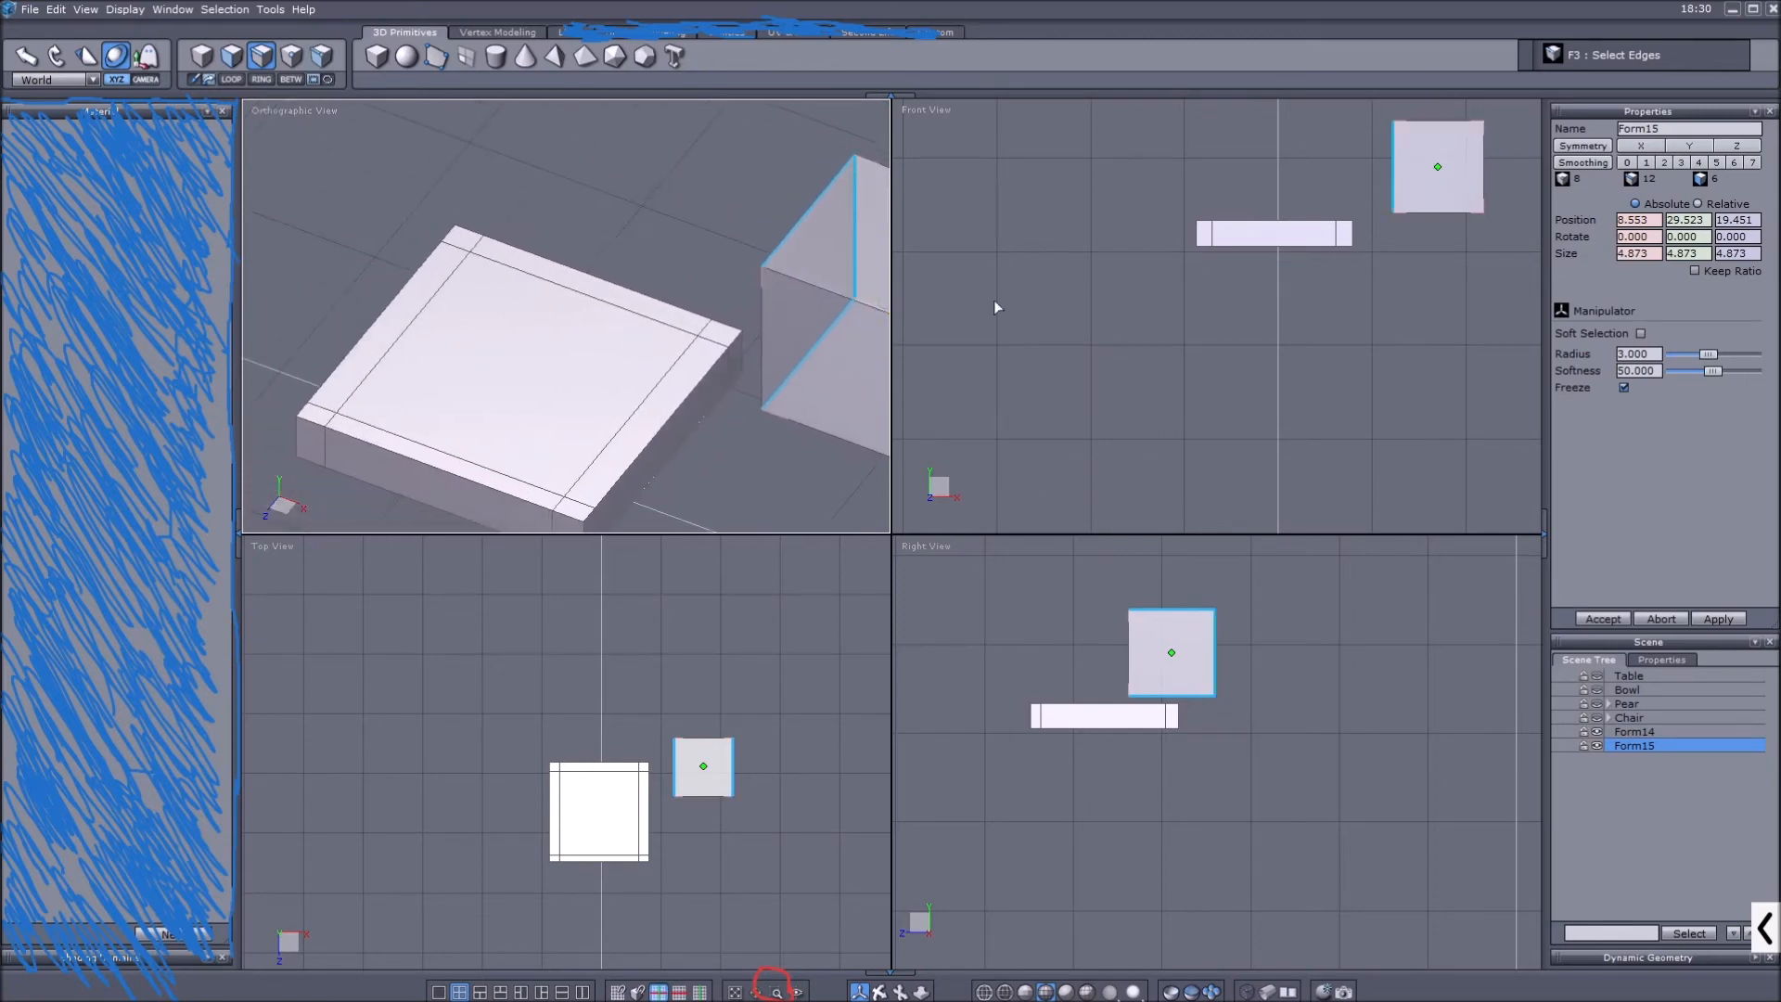
Return to object selection mode, select the flattened slab and rename it Pillow.
click(201, 55)
scroll(559, 269, down, 2)
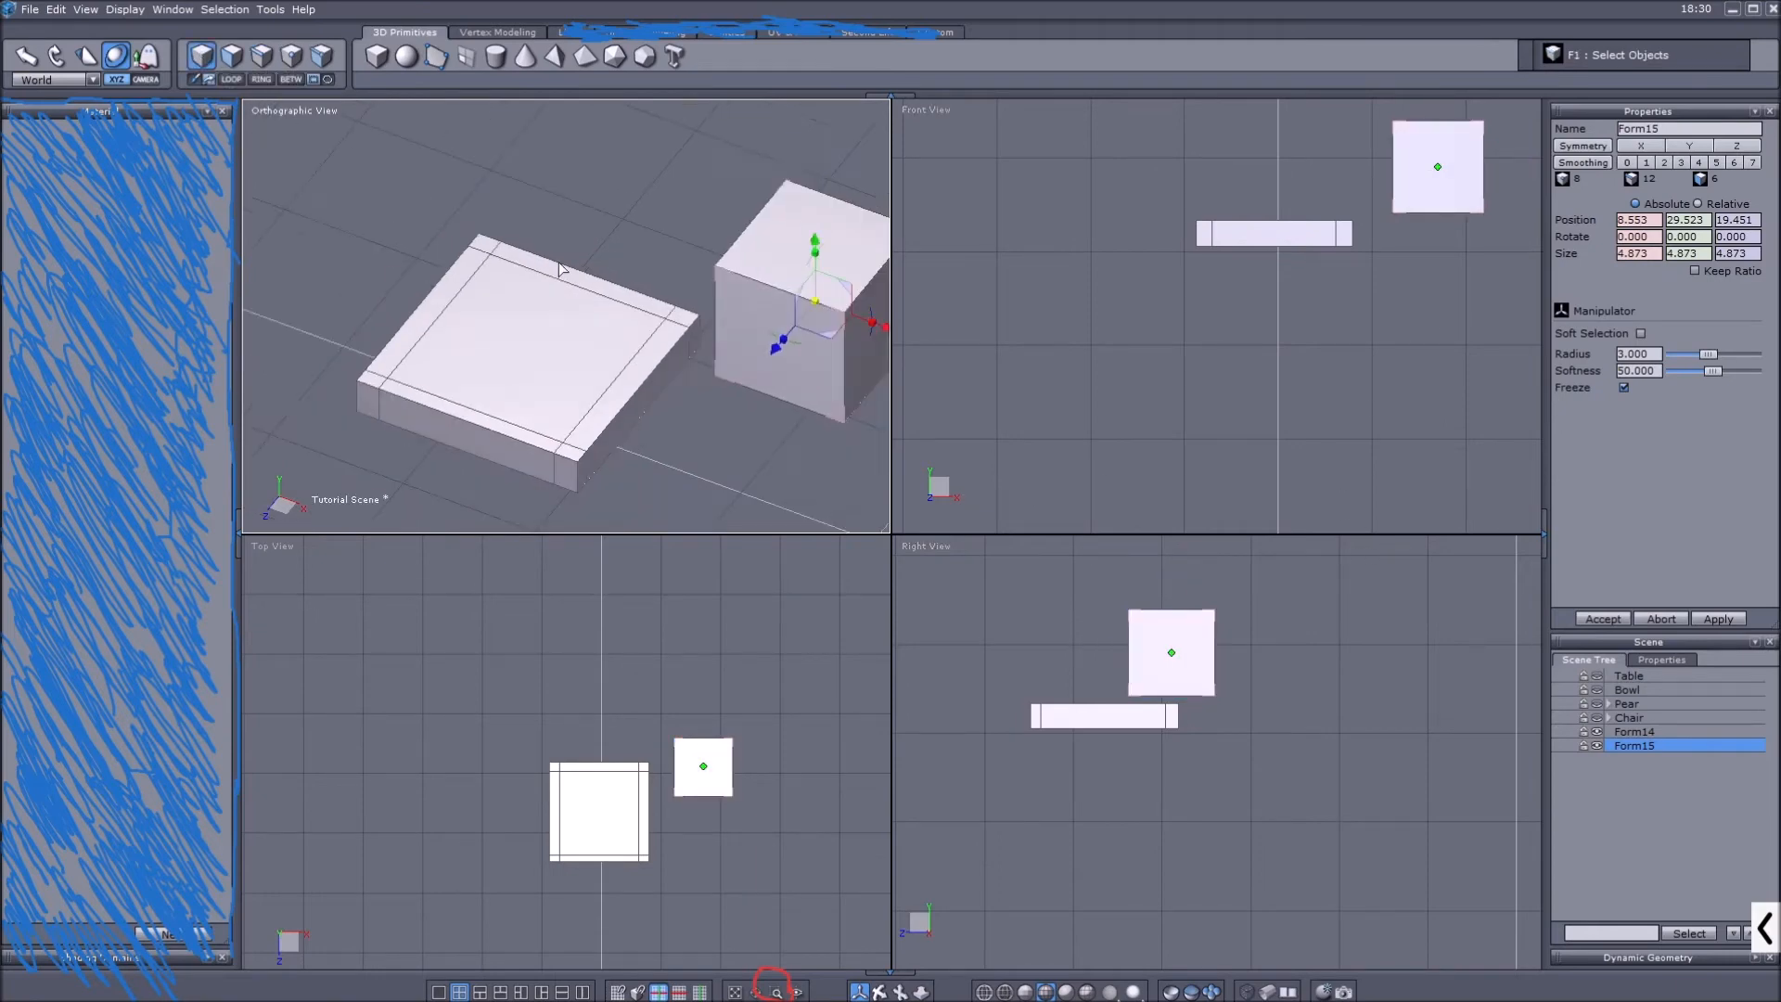
click(1634, 731)
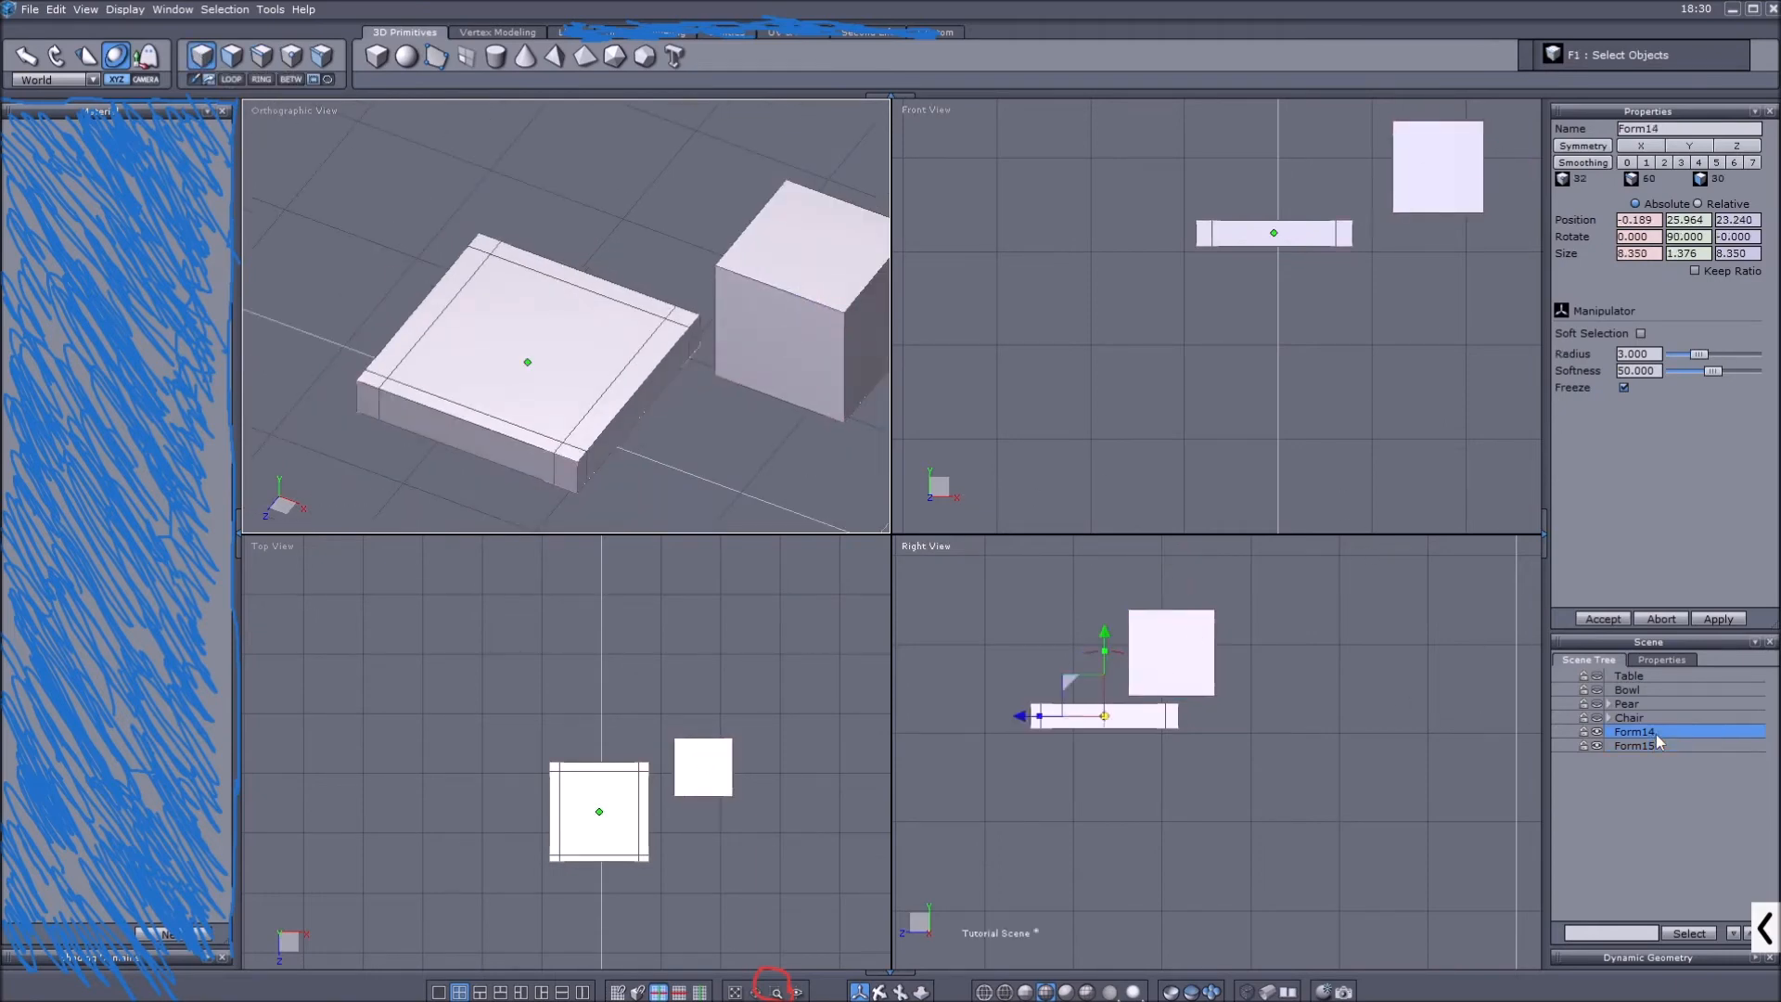
scroll(545, 355, up, 3)
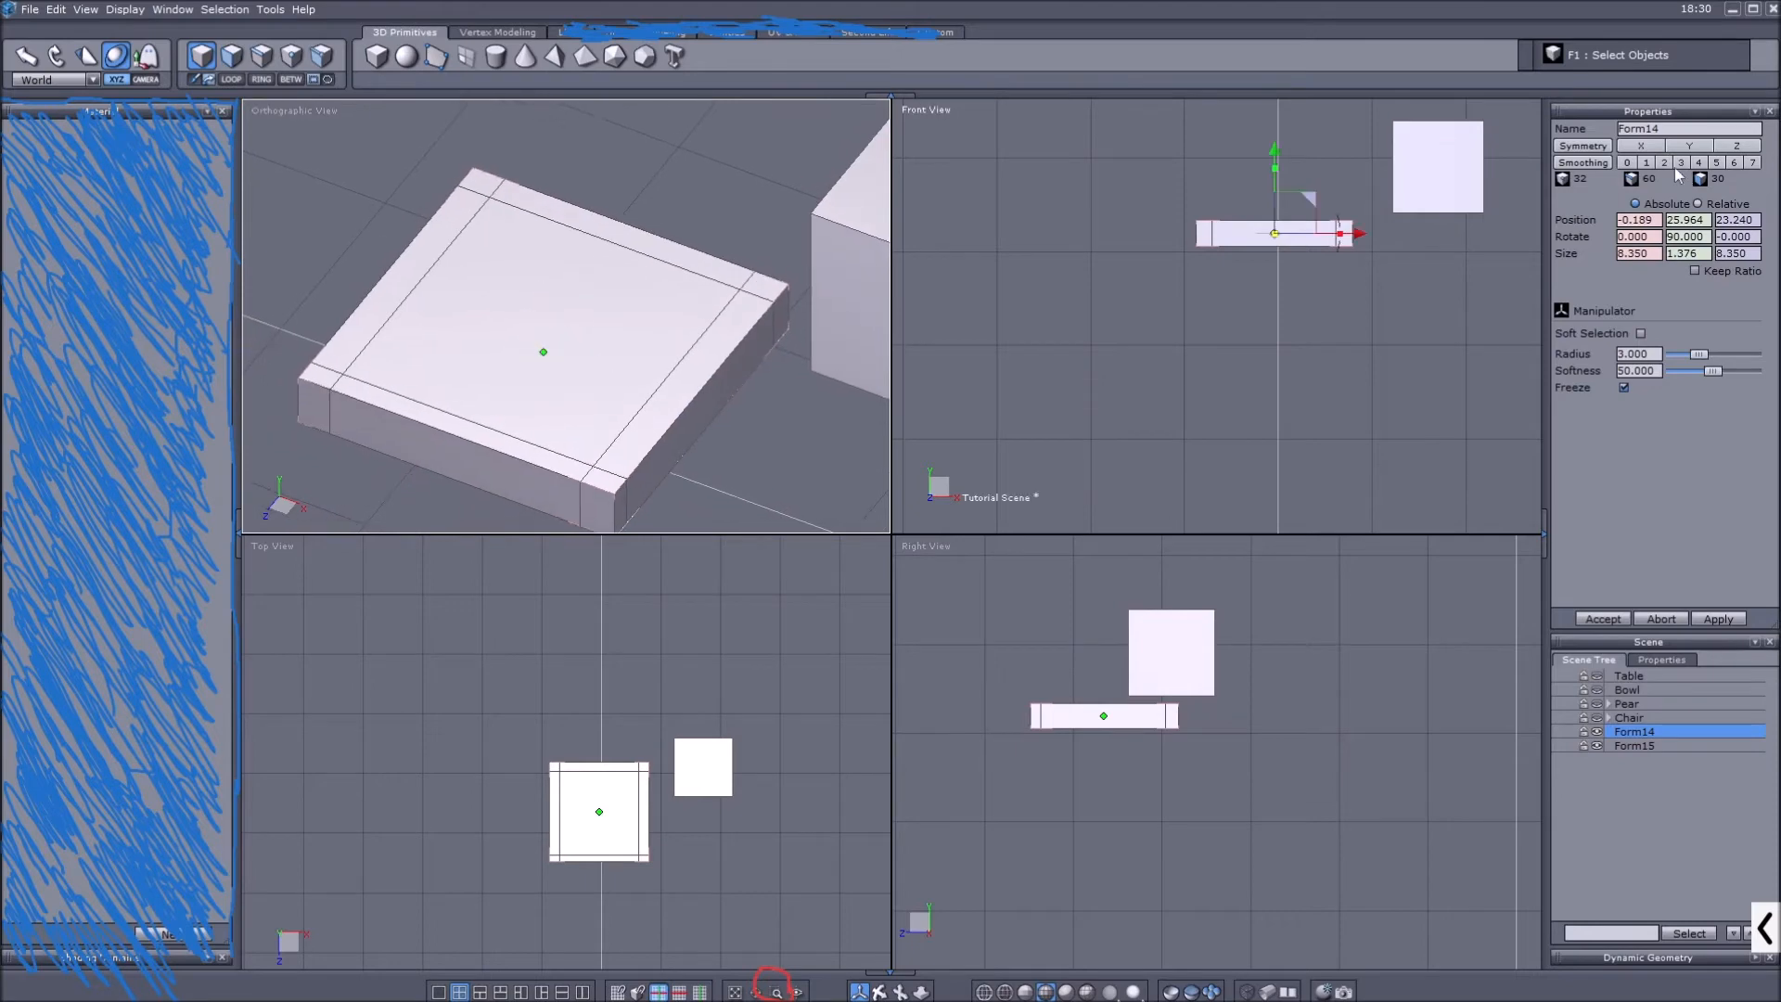
drag(1686, 131, 1412, 171)
text(Pillow)
key(Return)
Select the large central face on the Pillow's upper side in face selection mode.
click(231, 54)
click(494, 277)
scroll(649, 231, down, 2)
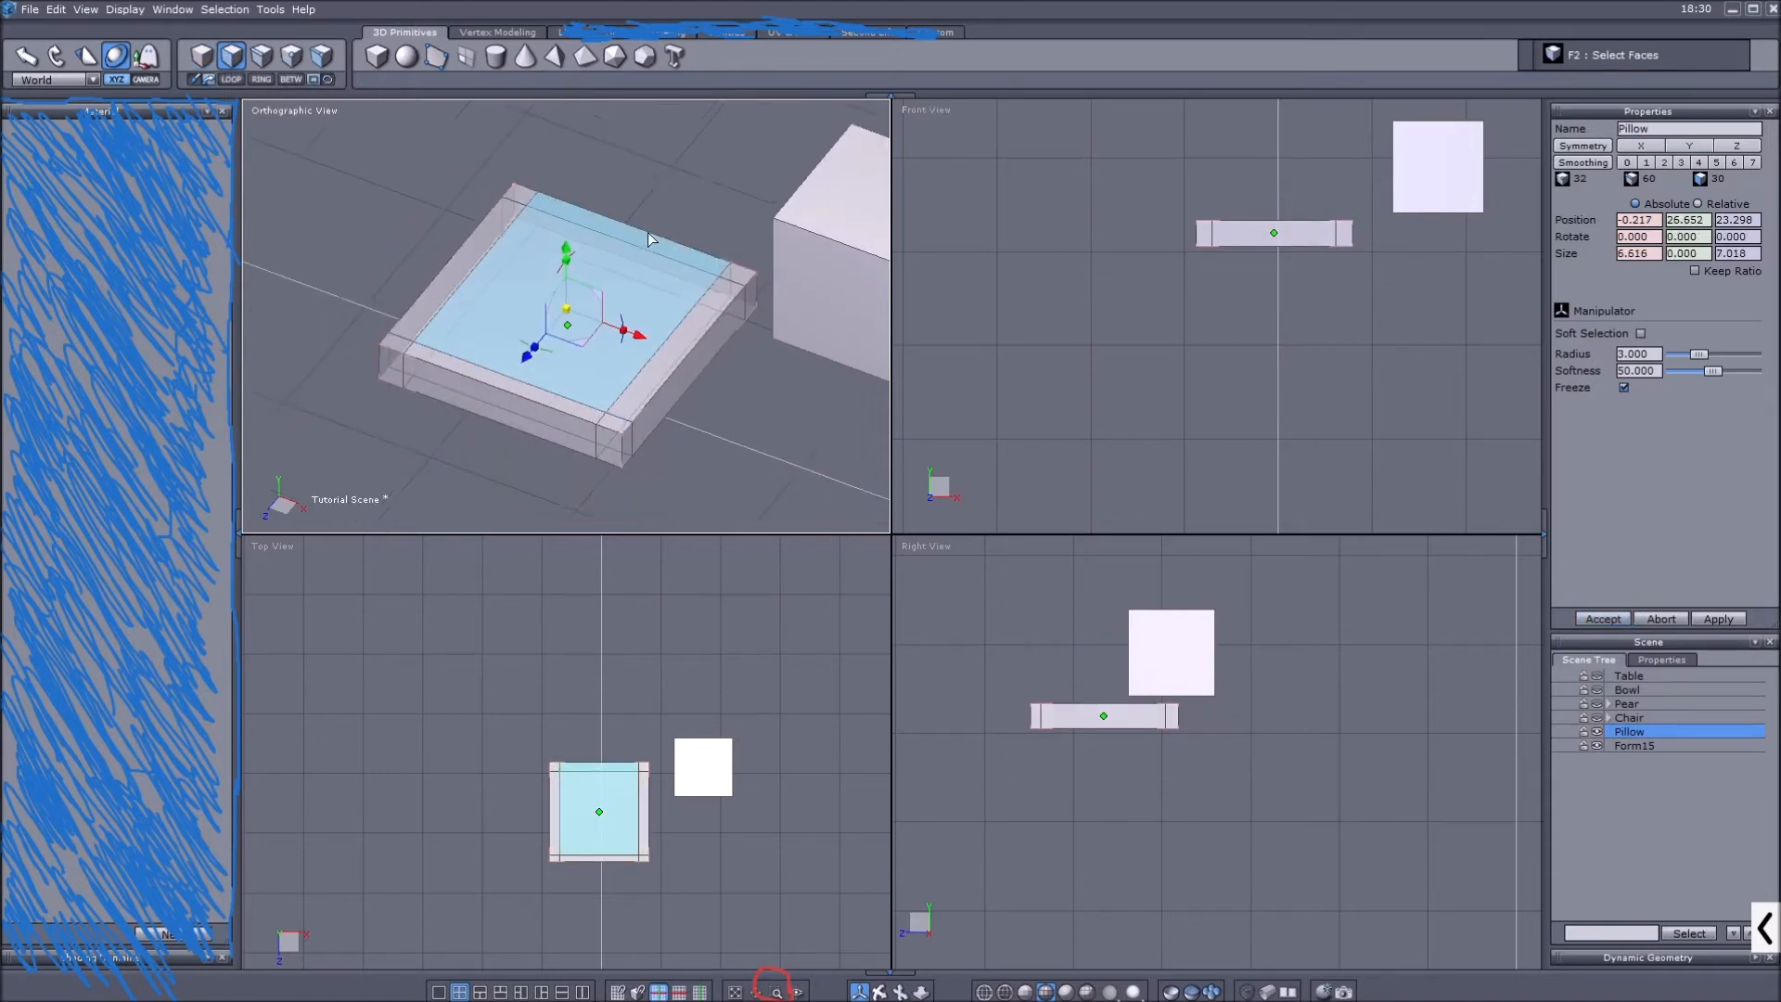
middle_drag(723, 196, 686, 180)
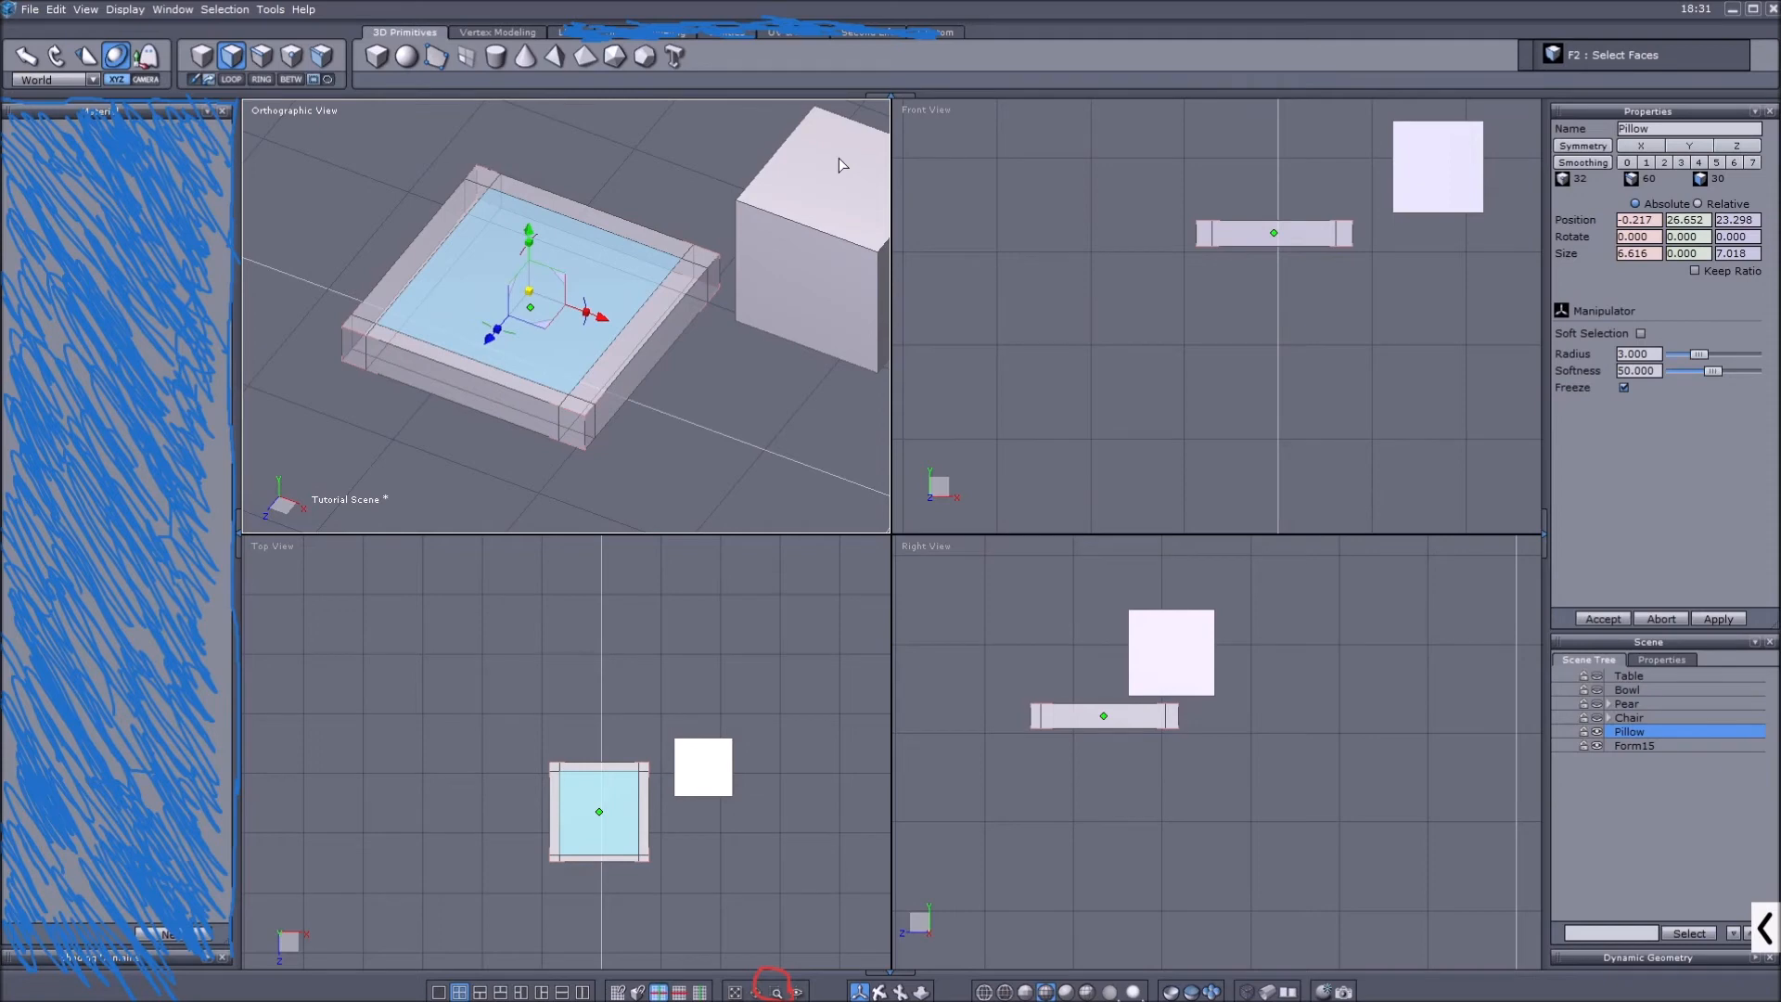
In edge selection mode, select the inner and outer edges running along Z on both sides of the Pillow's upper surface.
click(265, 62)
scroll(393, 217, up, 3)
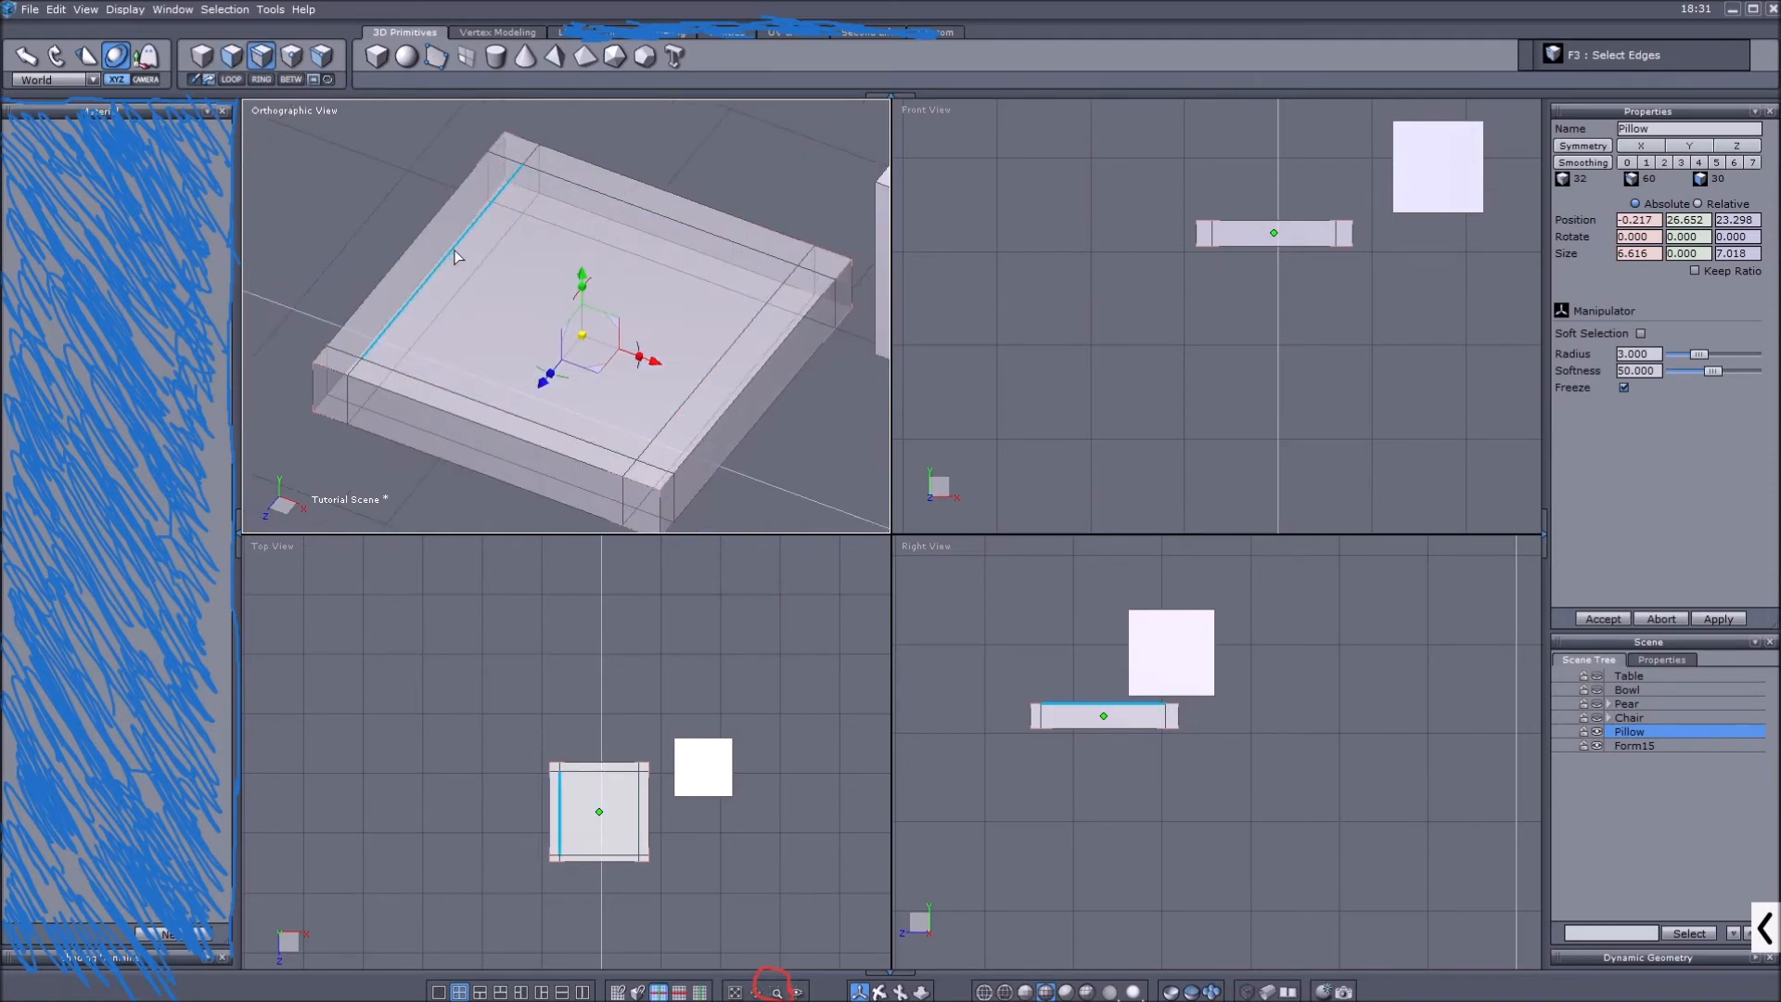
click(454, 249)
shift+click(728, 353)
shift+click(423, 232)
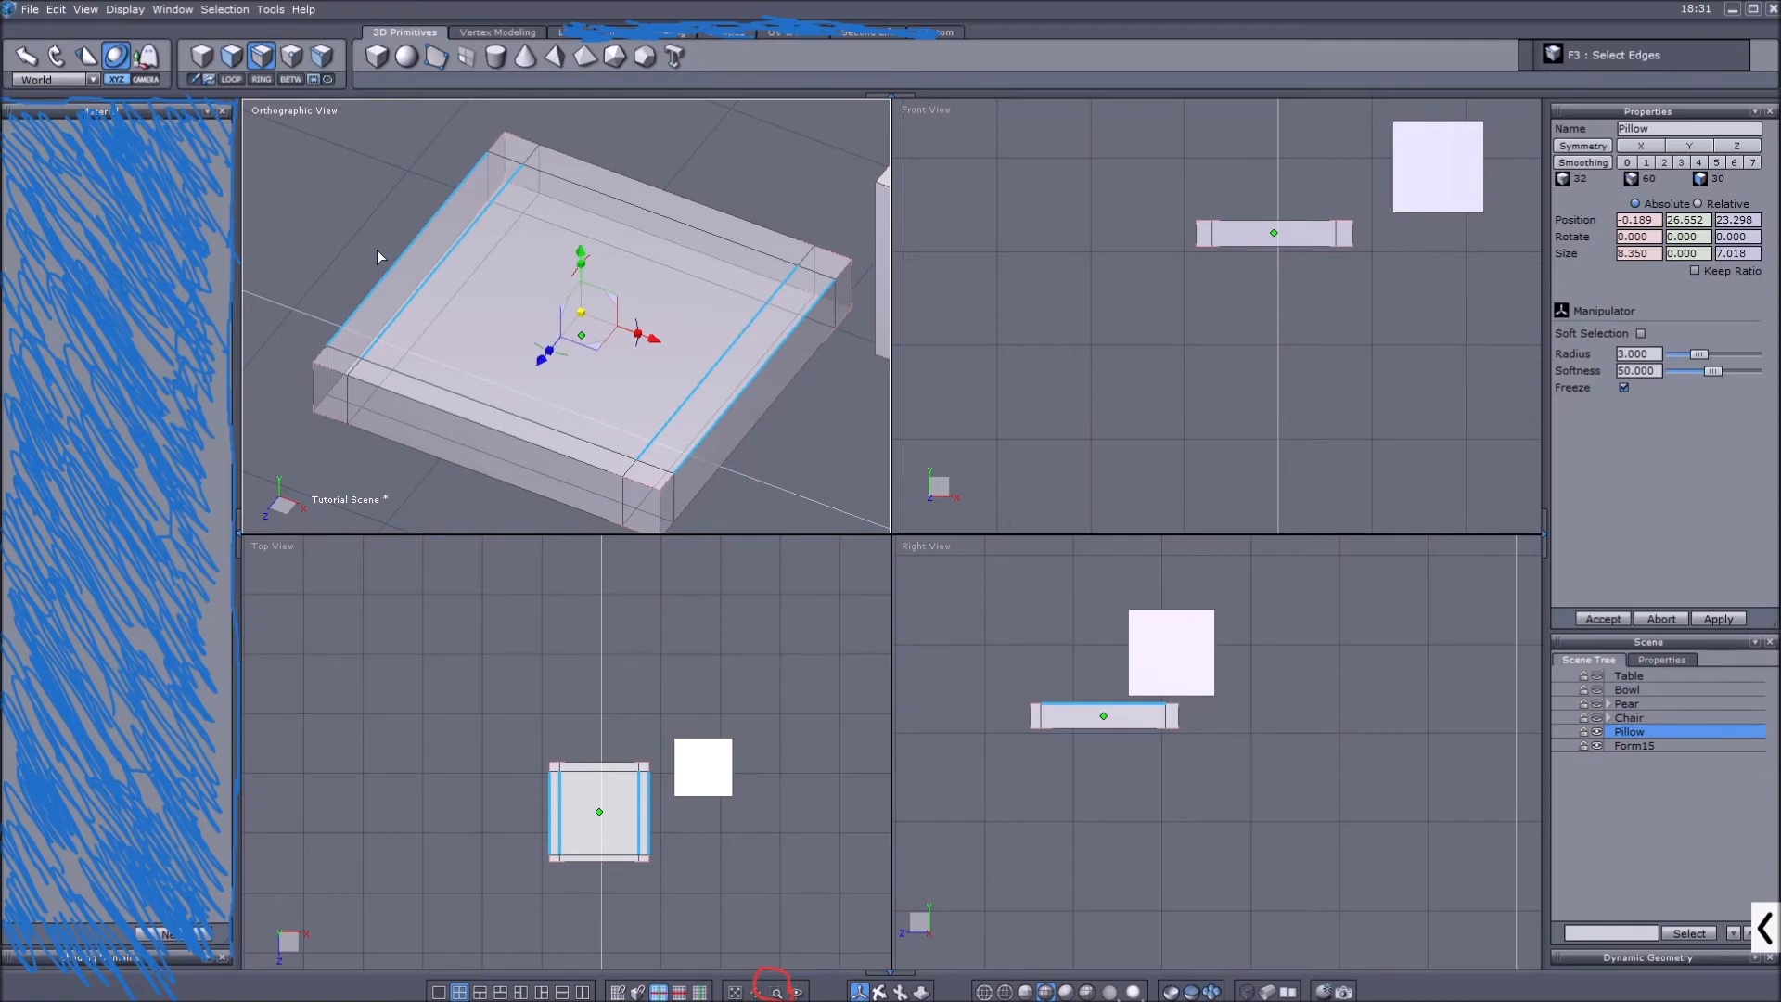
scroll(376, 248, up, 1)
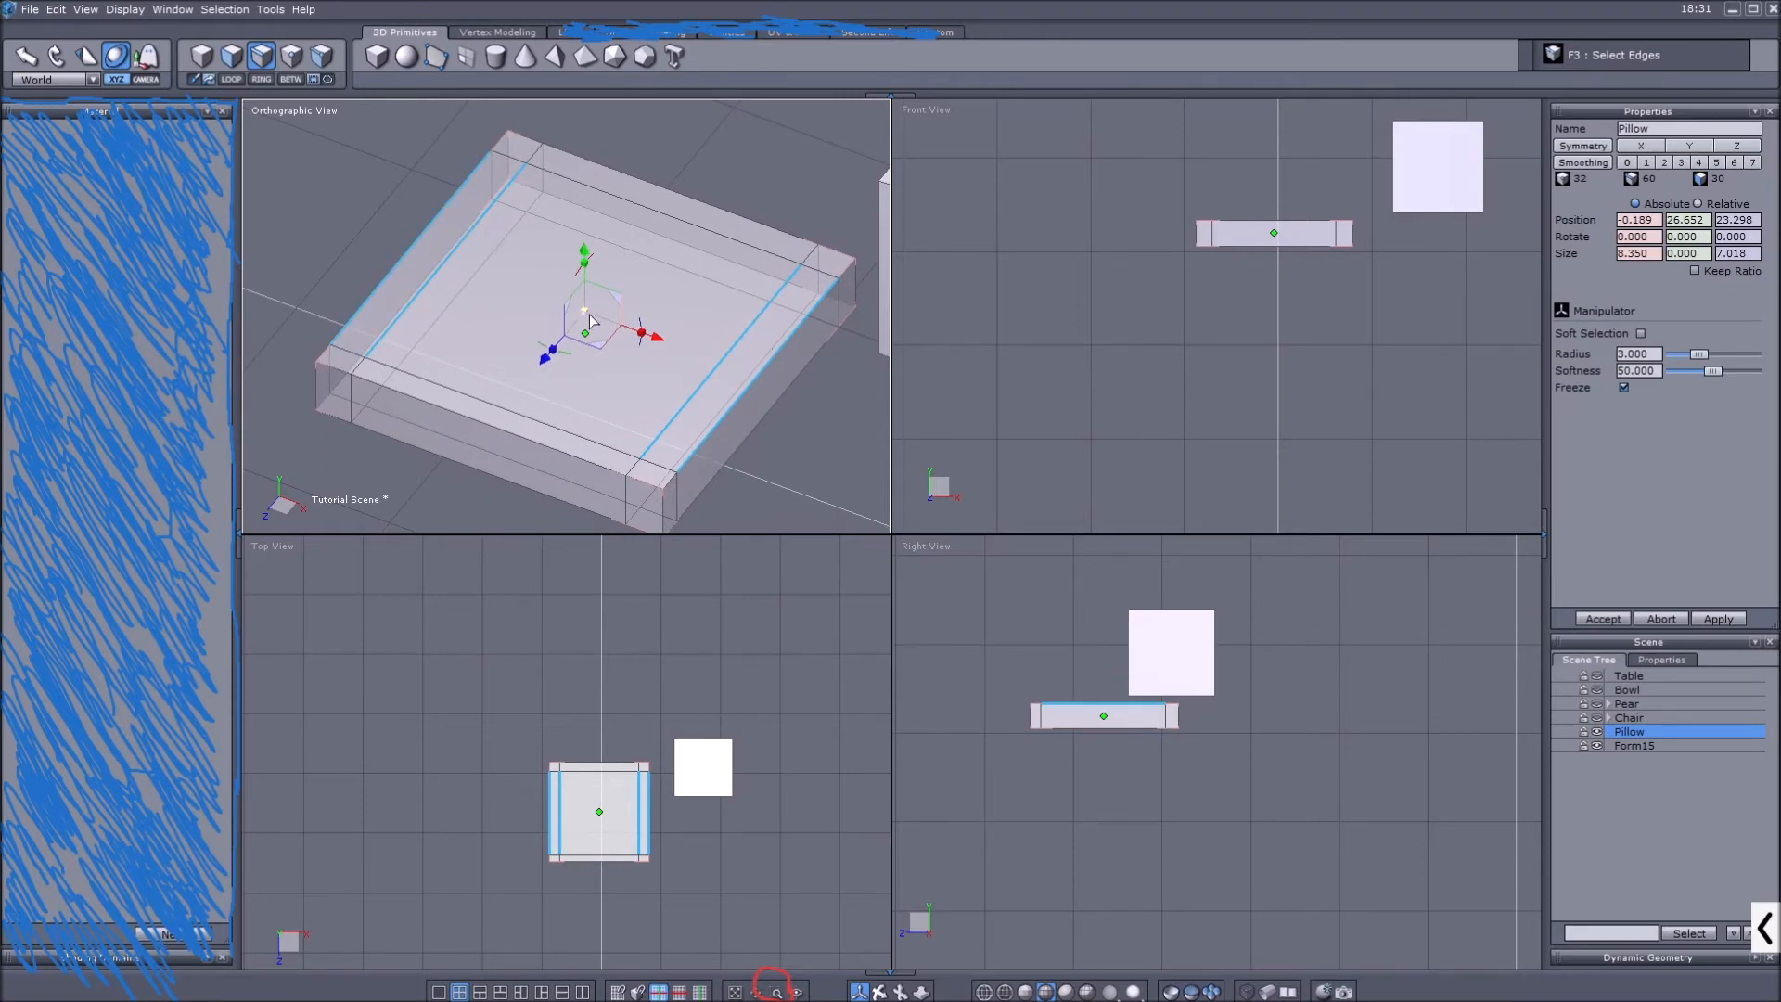
scroll(702, 263, down, 2)
scroll(676, 258, up, 3)
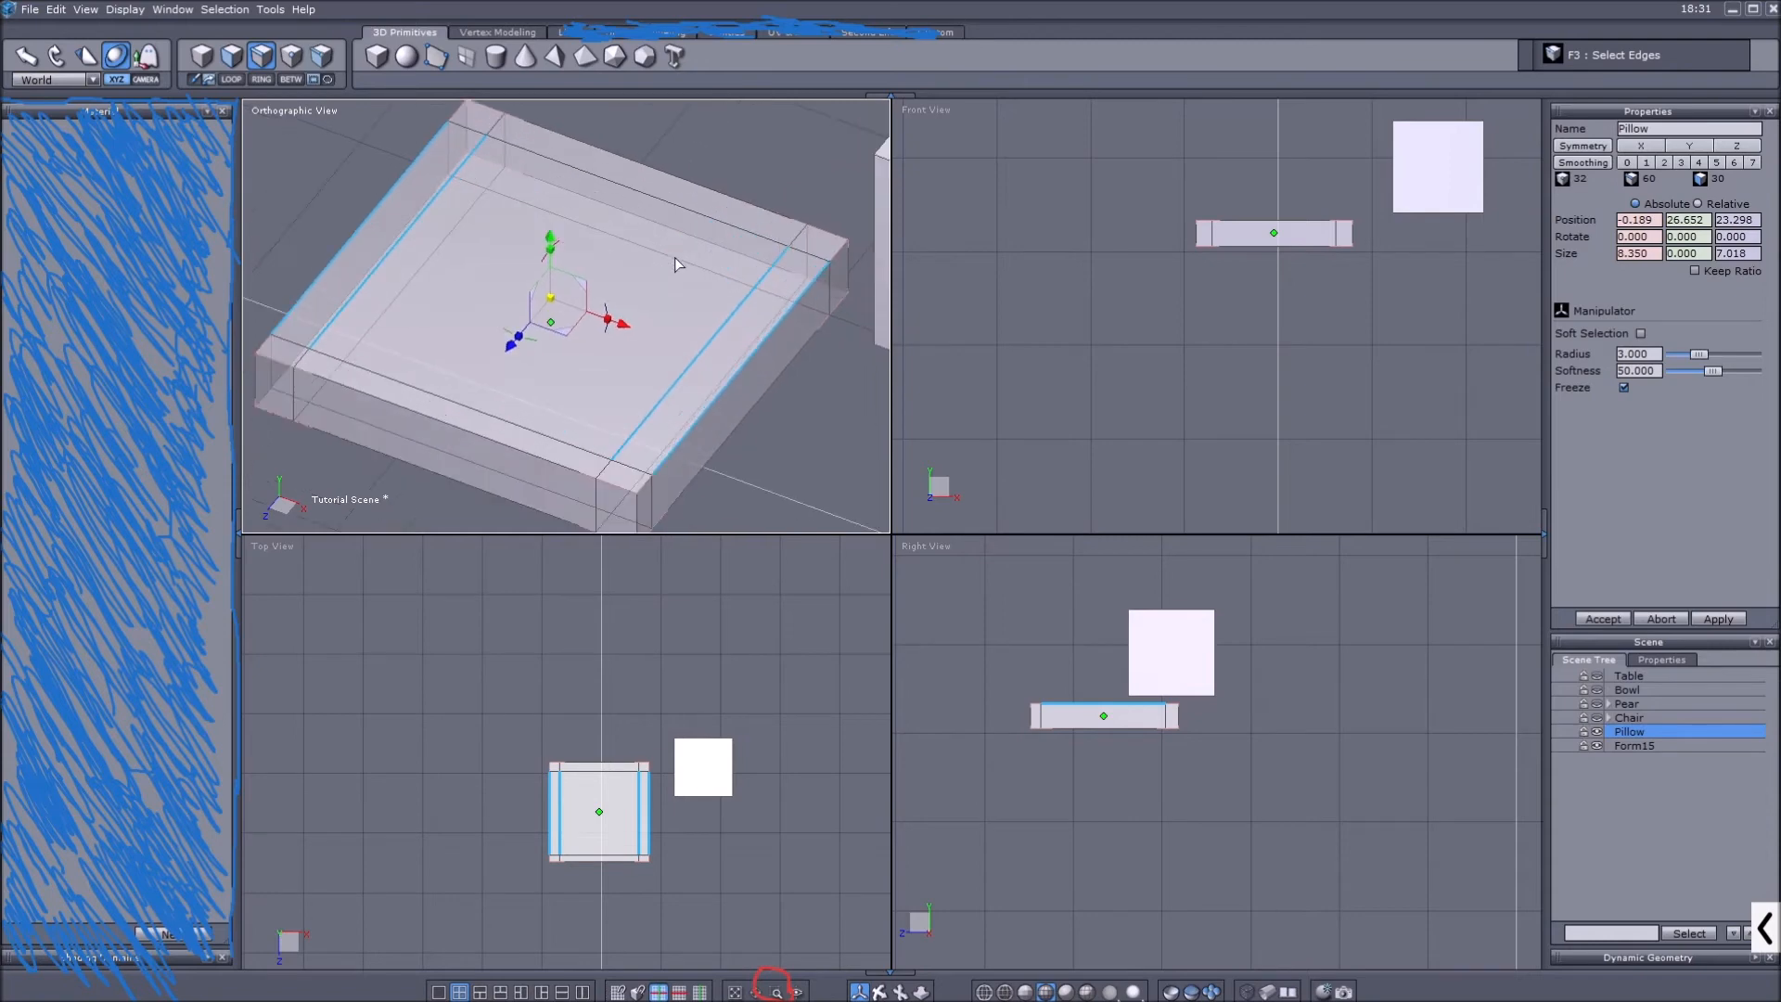
middle_drag(675, 258, 683, 258)
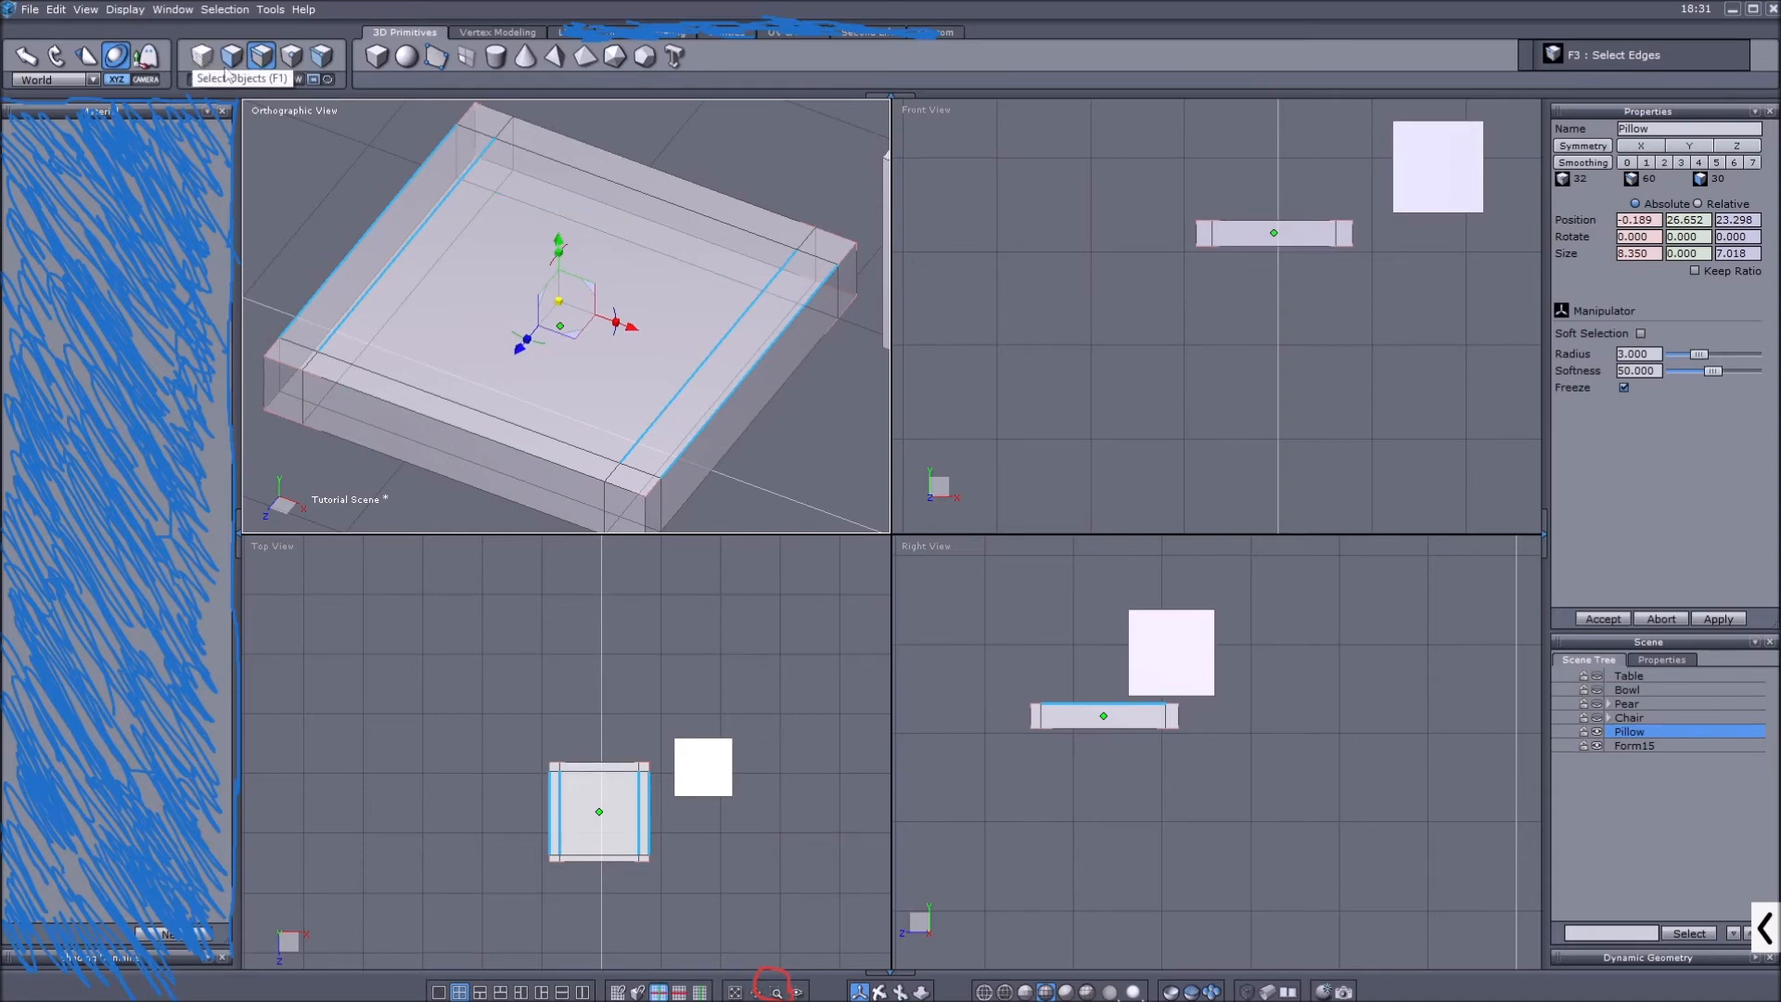
Select the inner and outer middle edges running along X at the back and front of the Pillow's upper surface.
shift+click(605, 147)
click(604, 149)
click(594, 171)
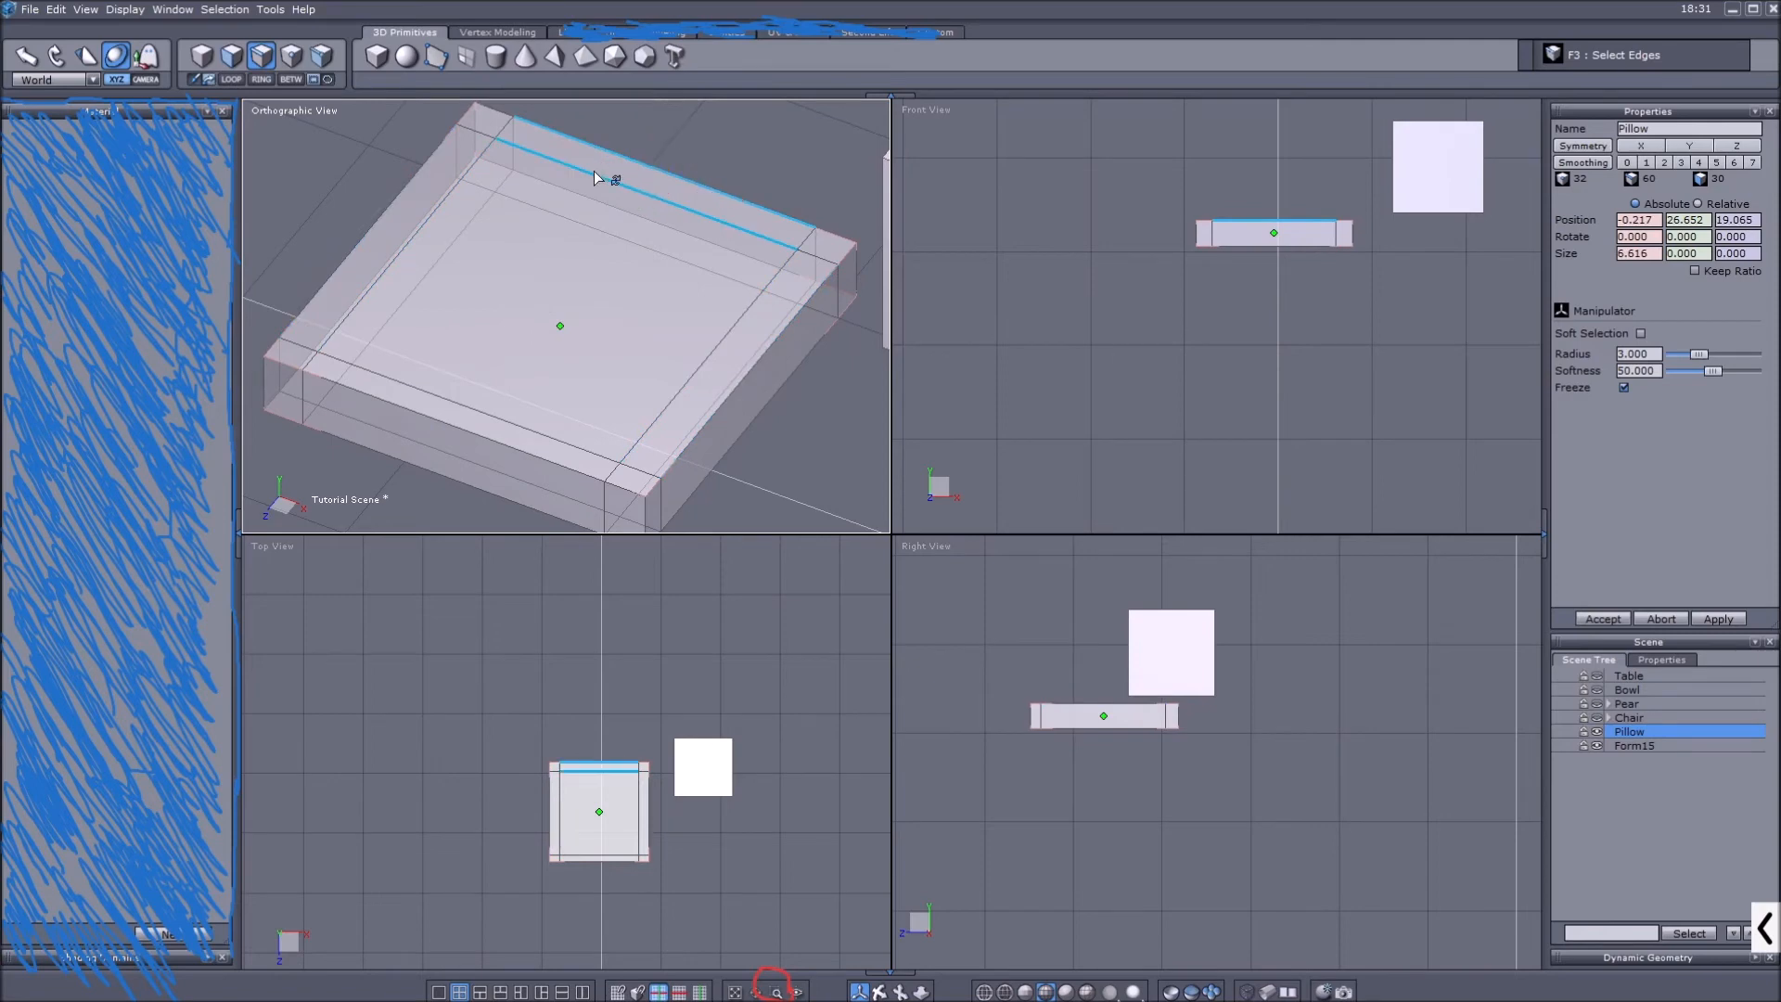
shift+click(383, 390)
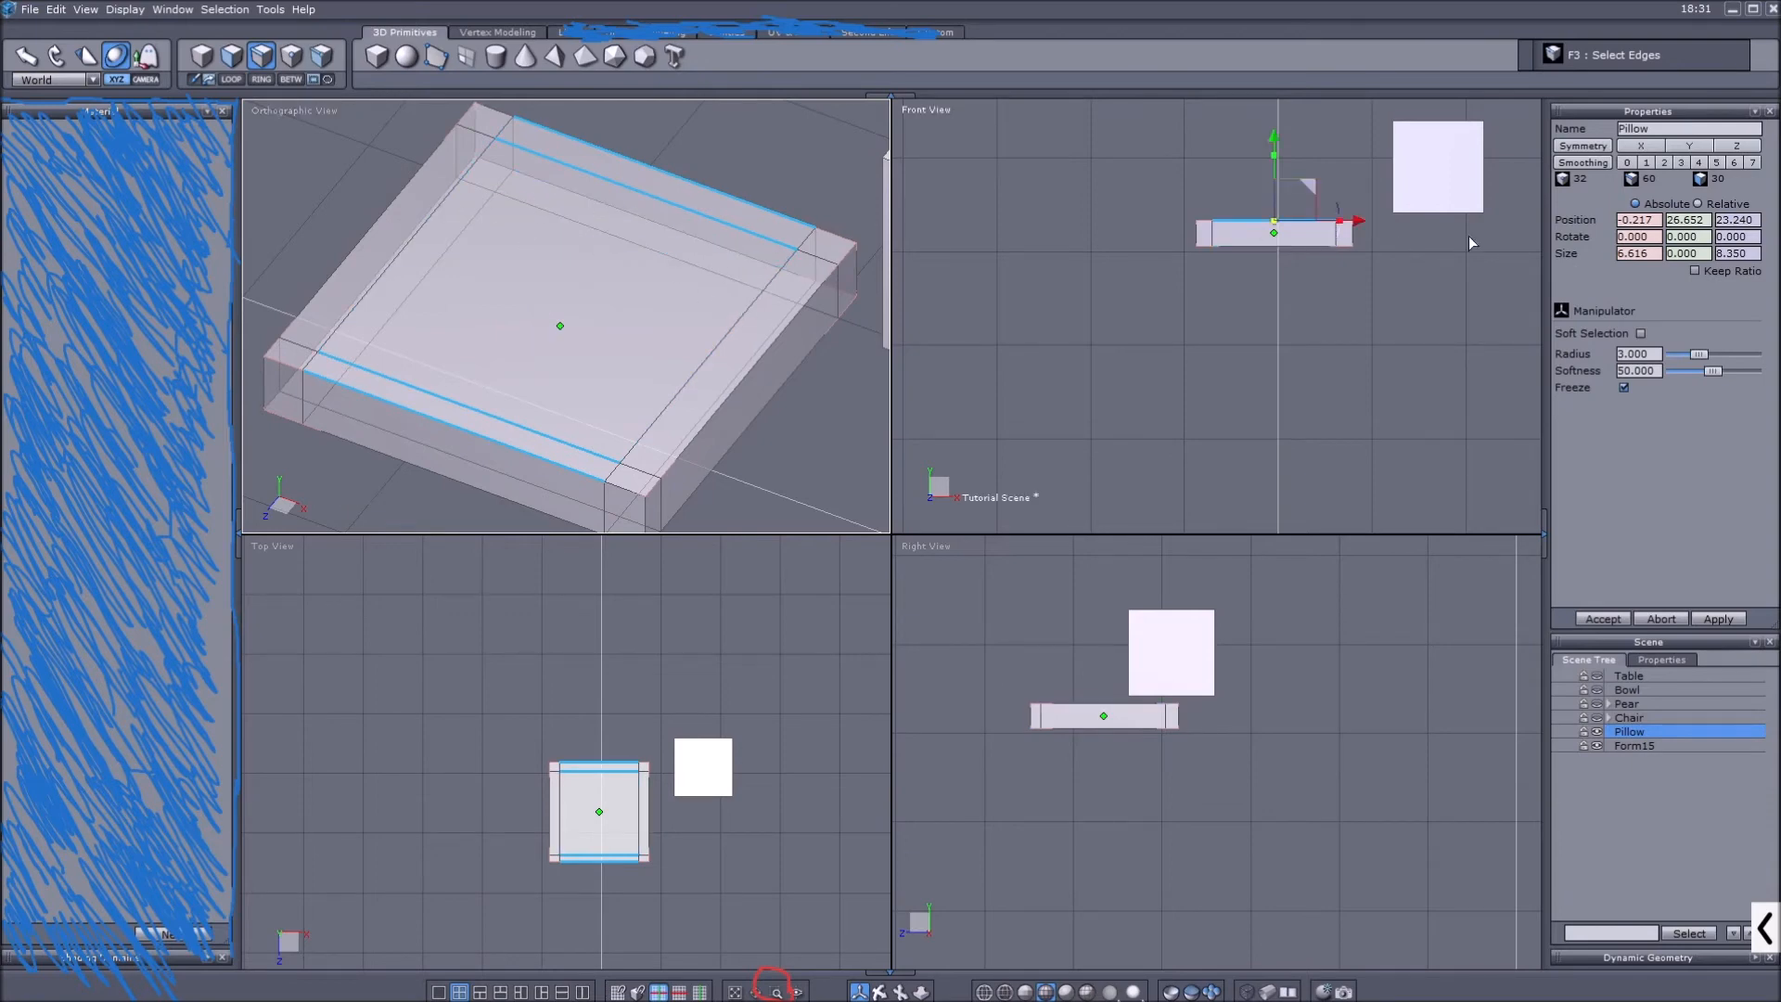
Apply smoothing level 2 to the Pillow in object selection mode and inspect its rounded profile from the front.
key(F1)
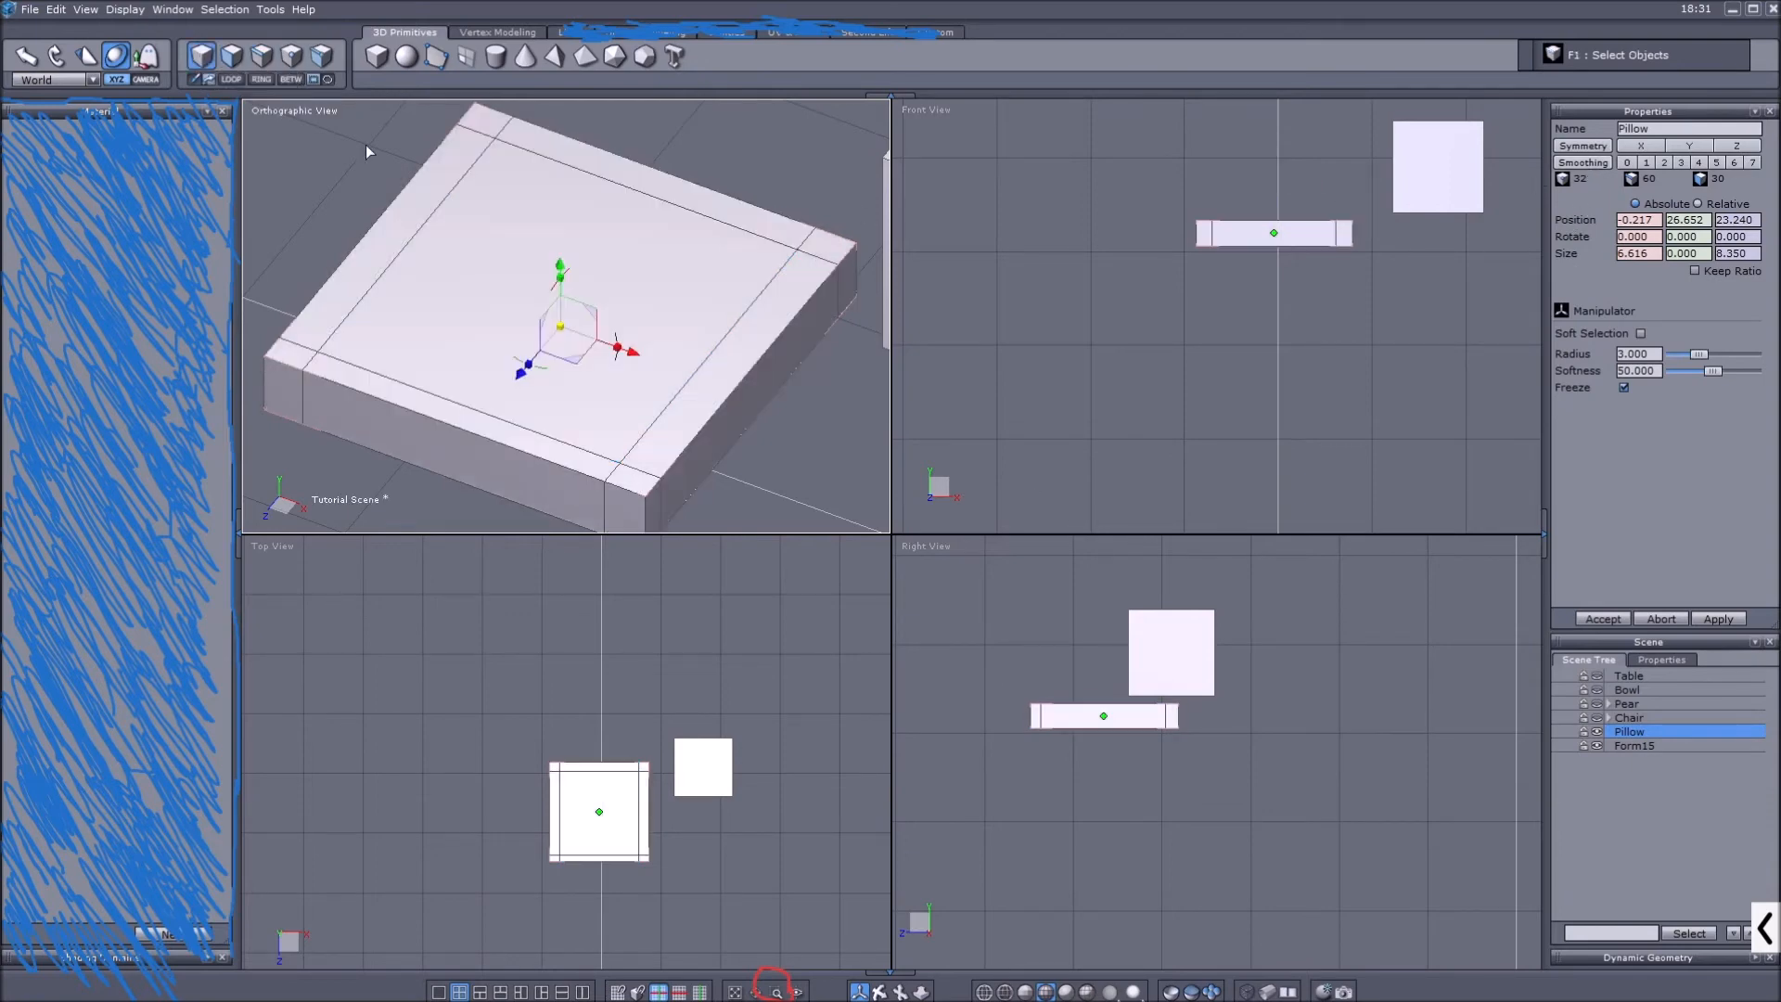
click(1663, 163)
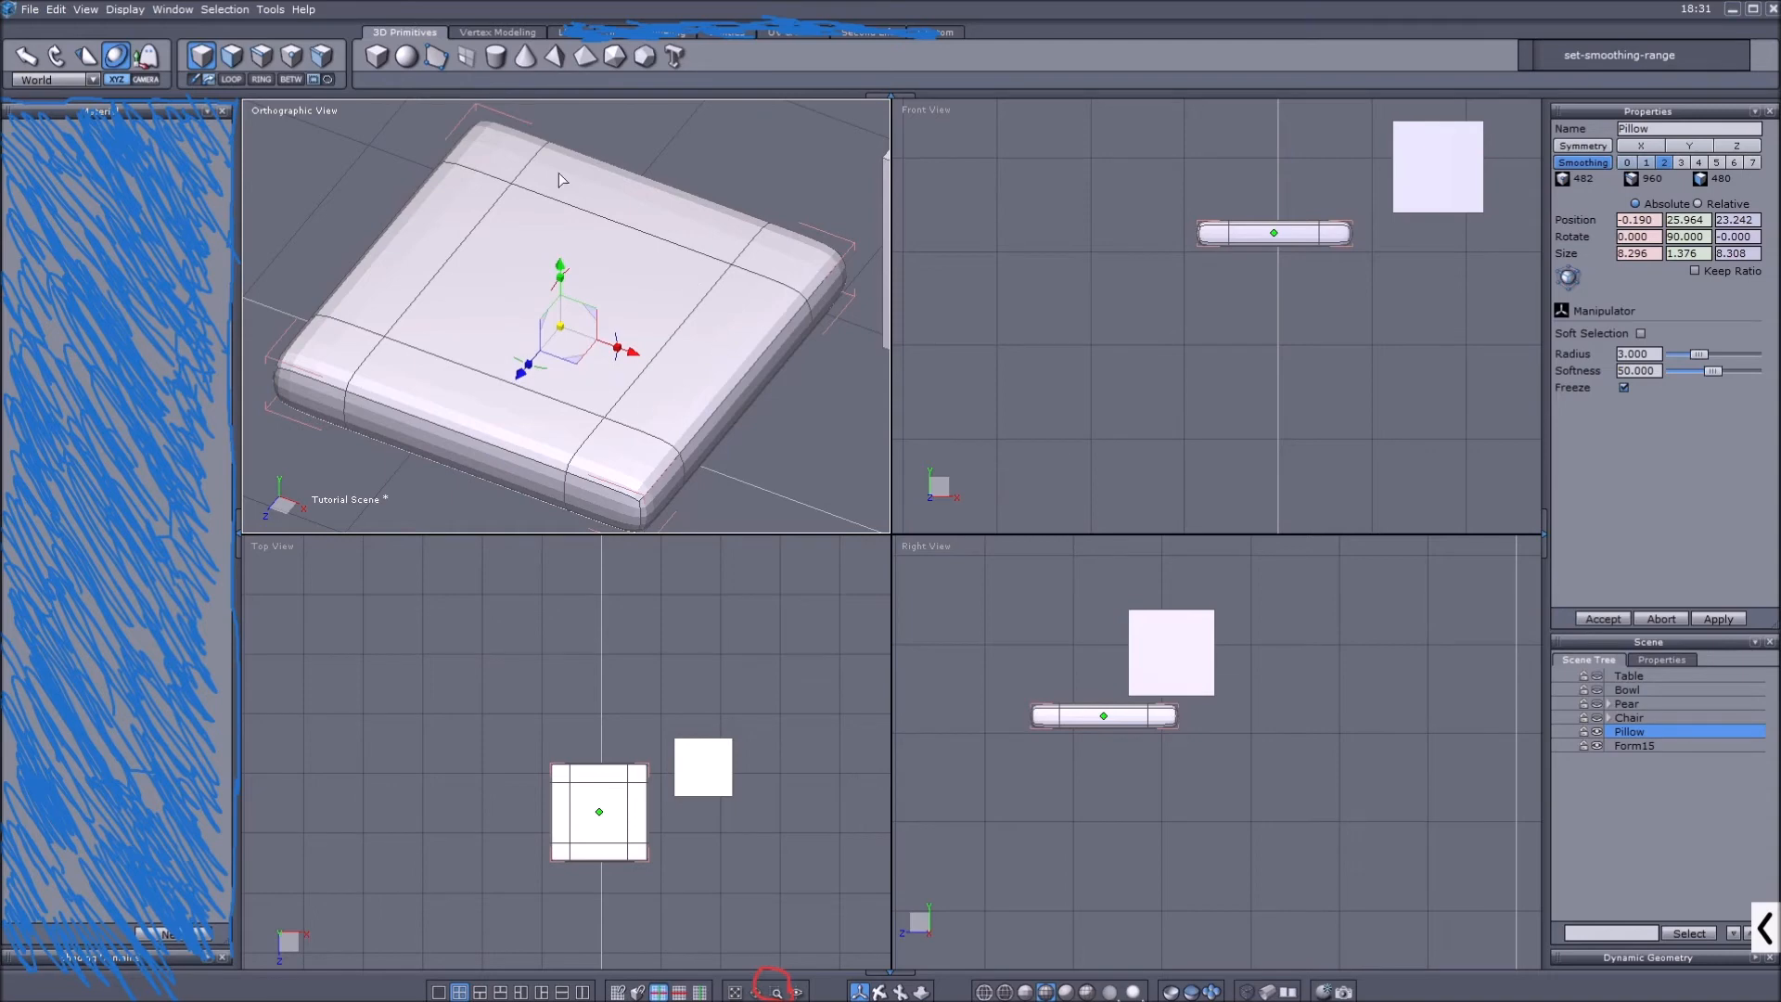
click(226, 60)
click(207, 58)
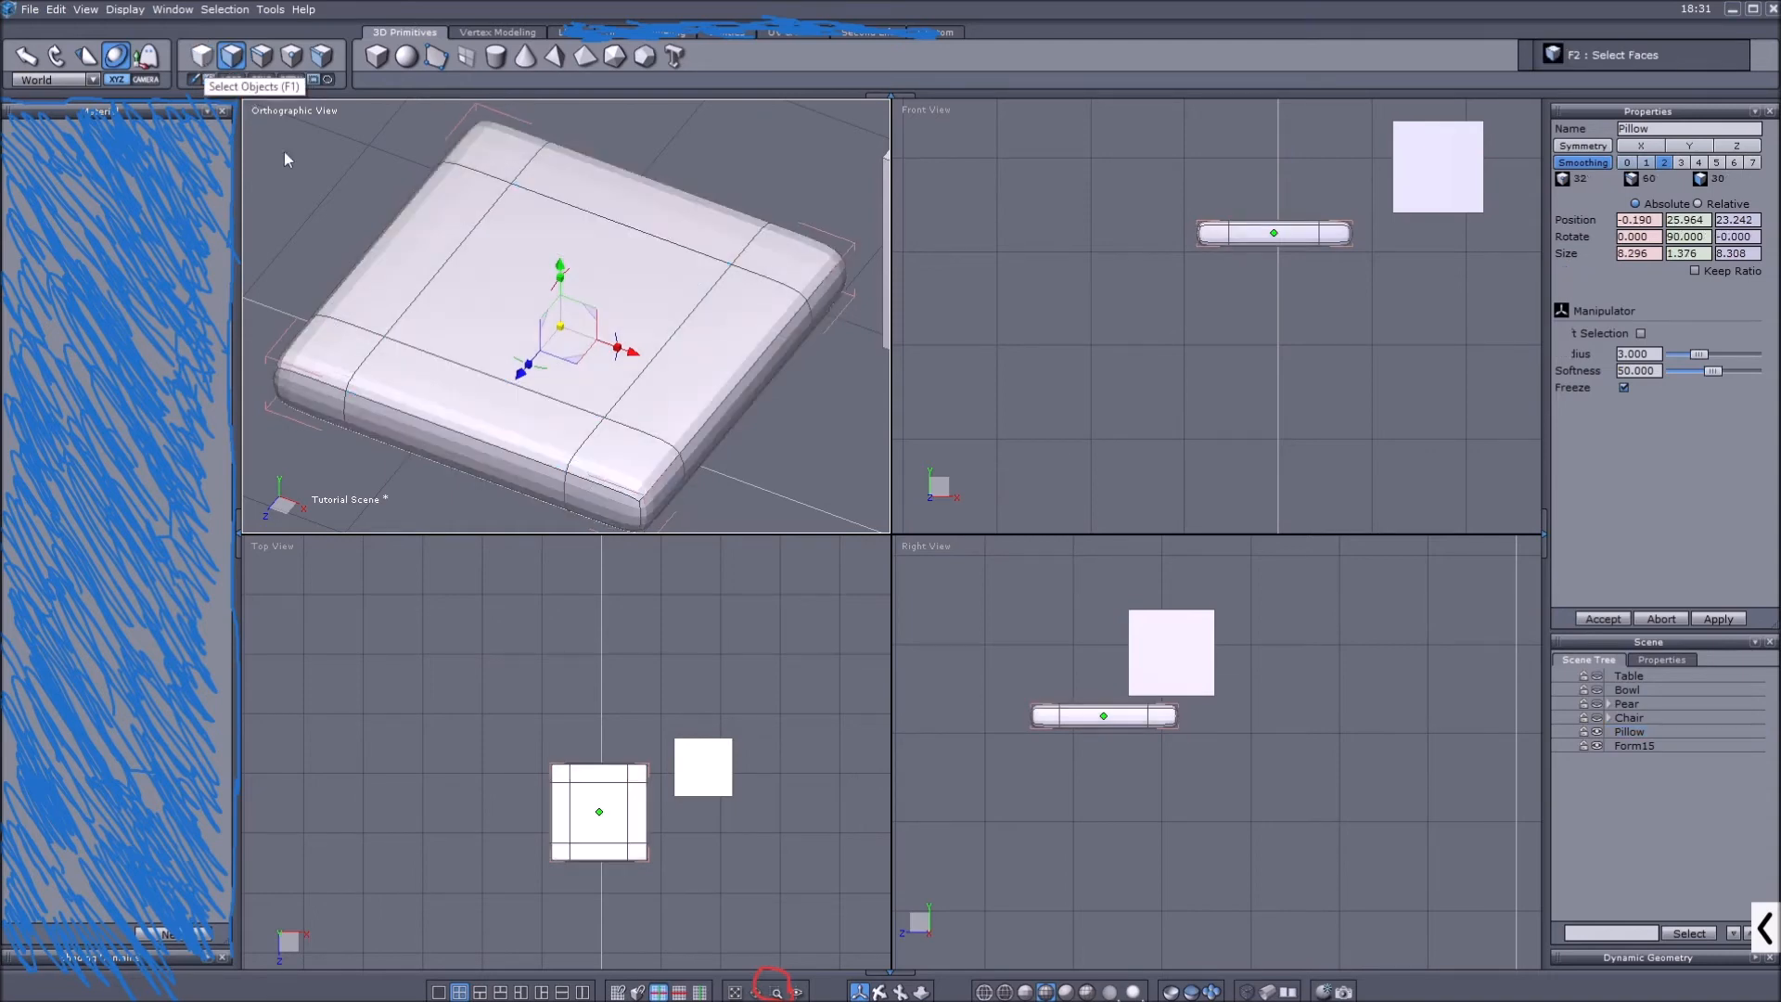
scroll(1336, 209, up, 2)
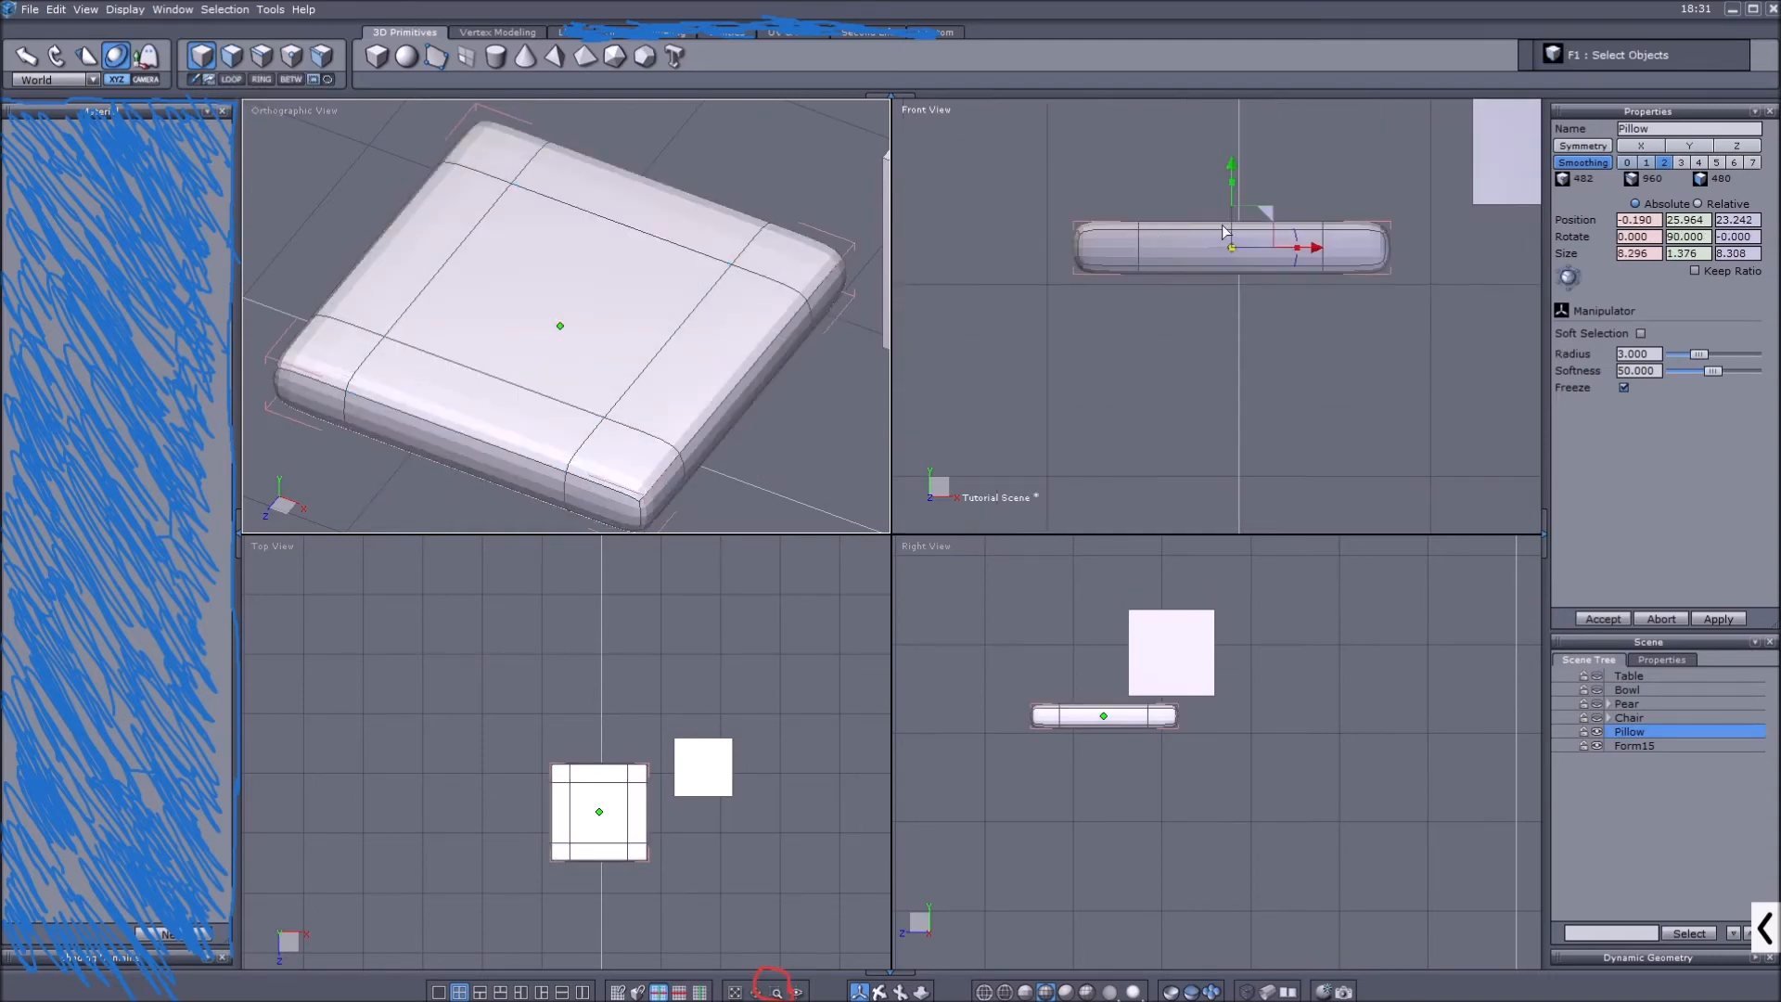
scroll(1455, 239, down, 2)
Select the second cube and apply smoothing level 2 to it for comparison with the Pillow.
middle_drag(1505, 169, 1338, 243)
click(1339, 243)
click(1664, 163)
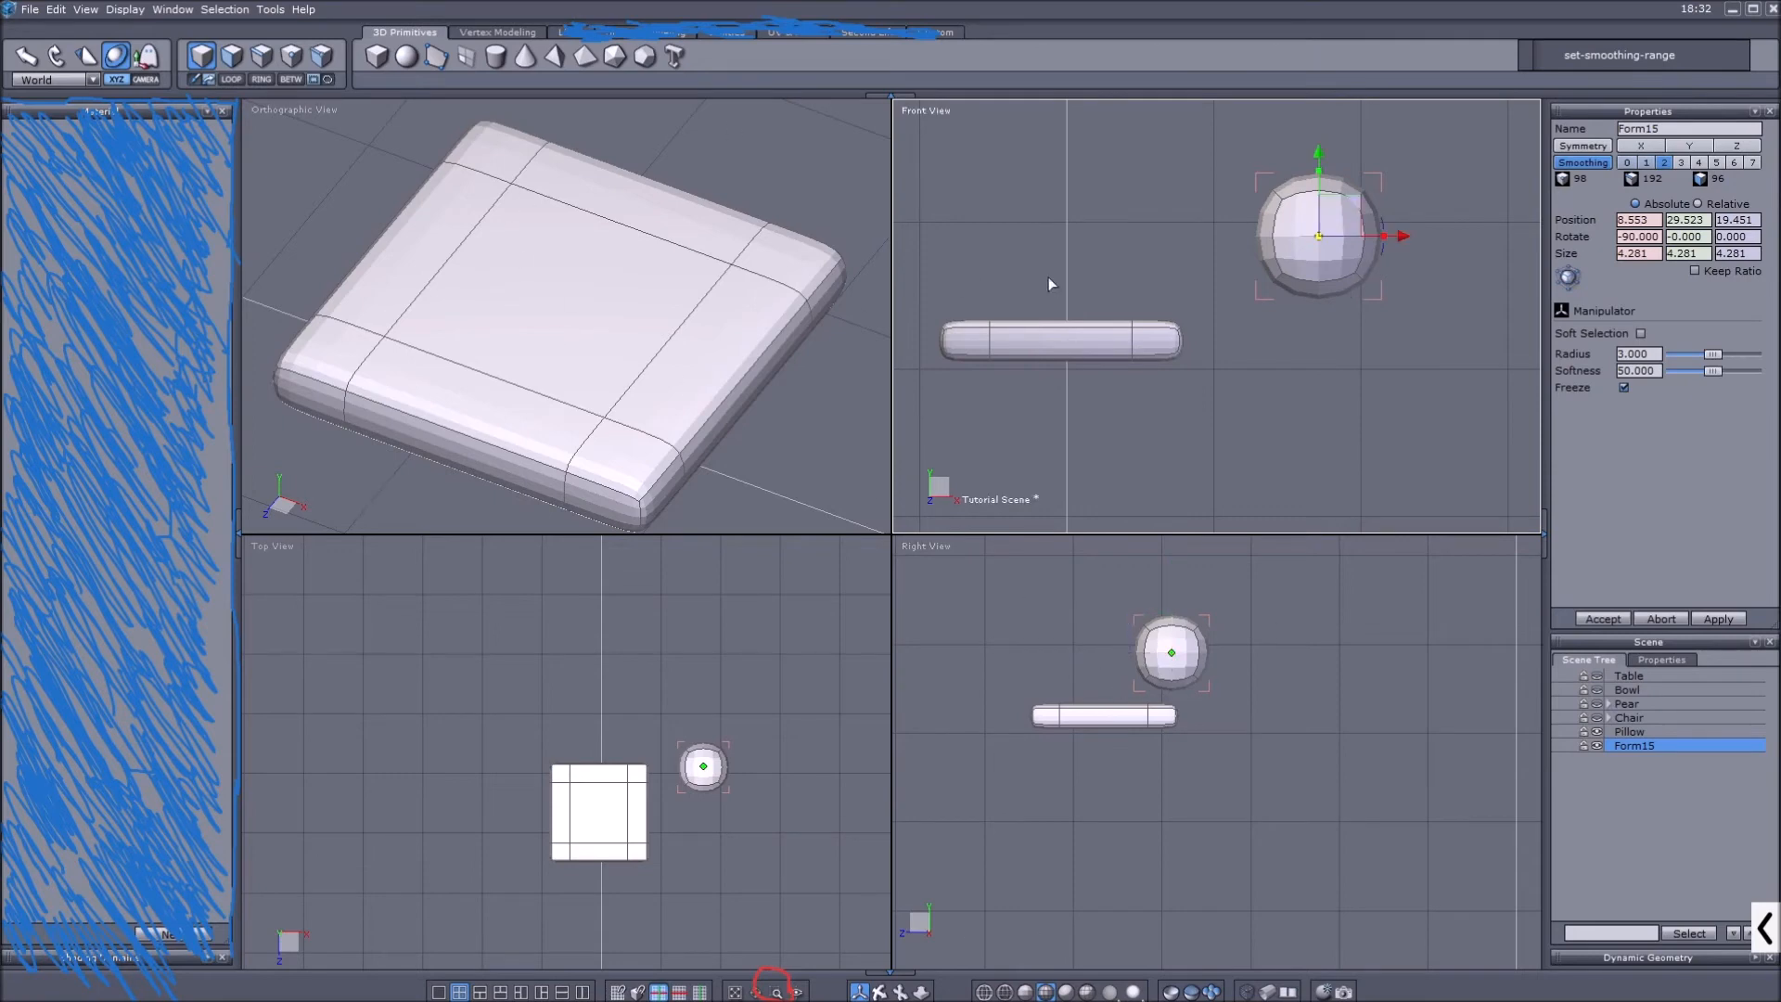
Delete the second cube from the scene in object selection mode.
key(F3)
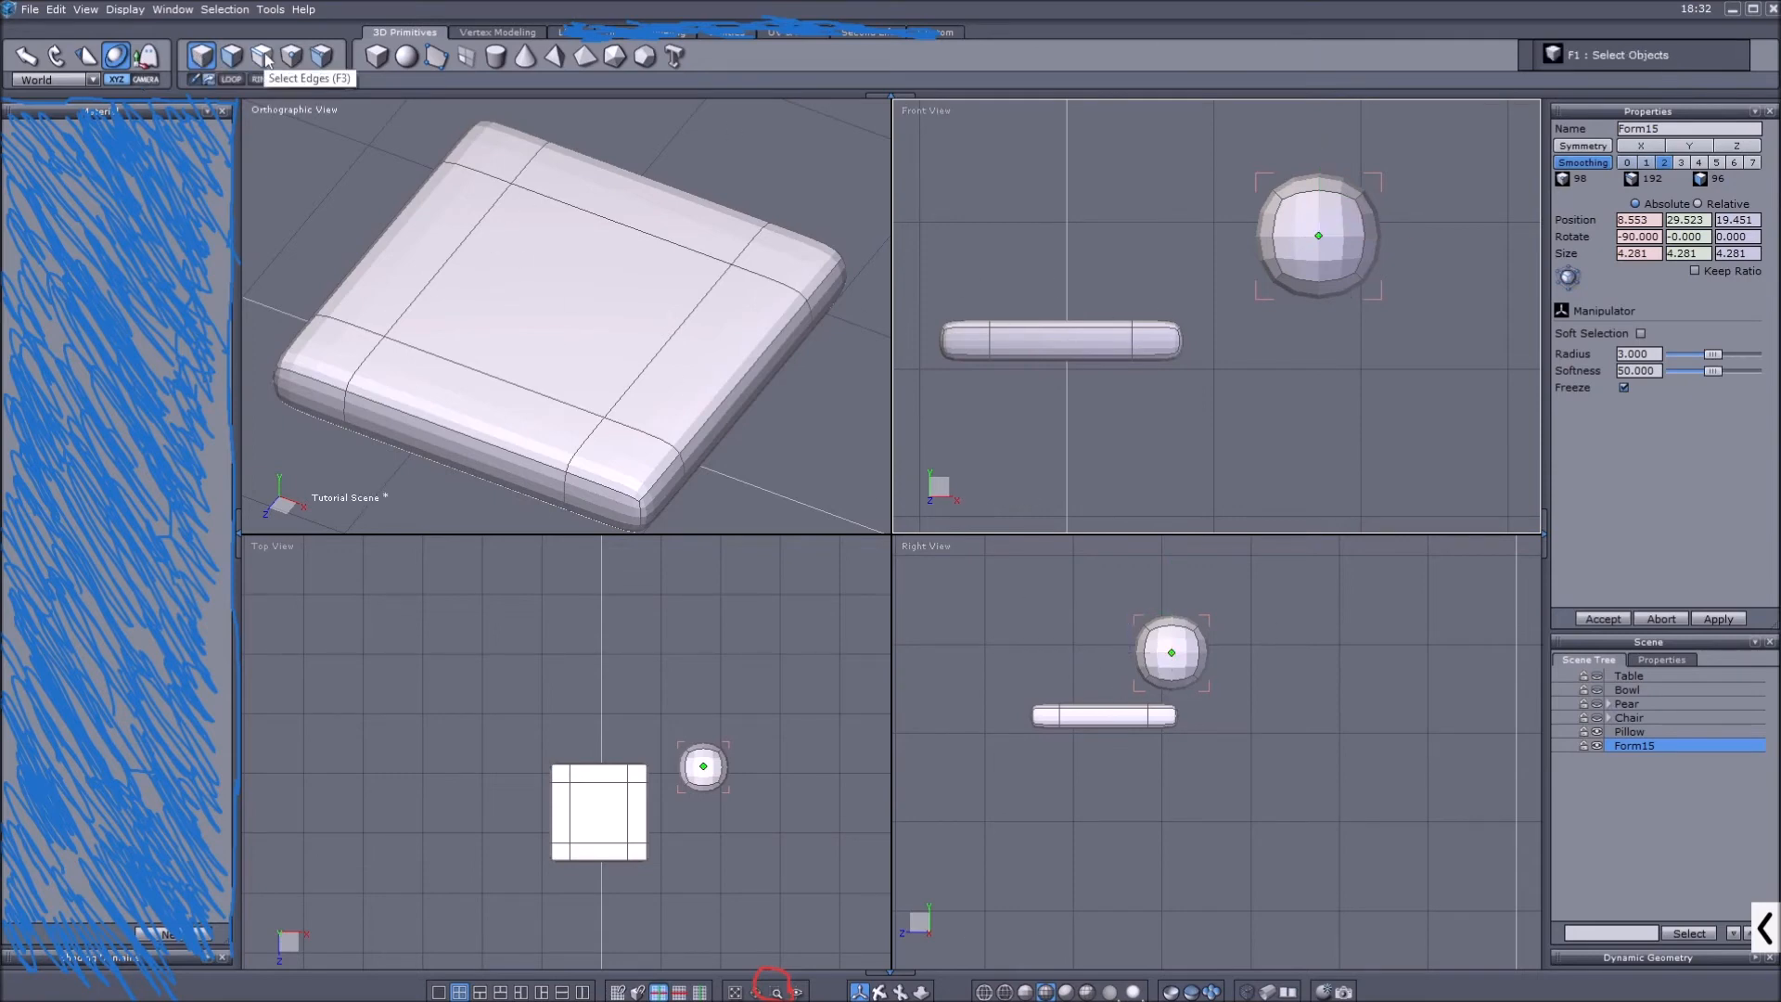
key(F1)
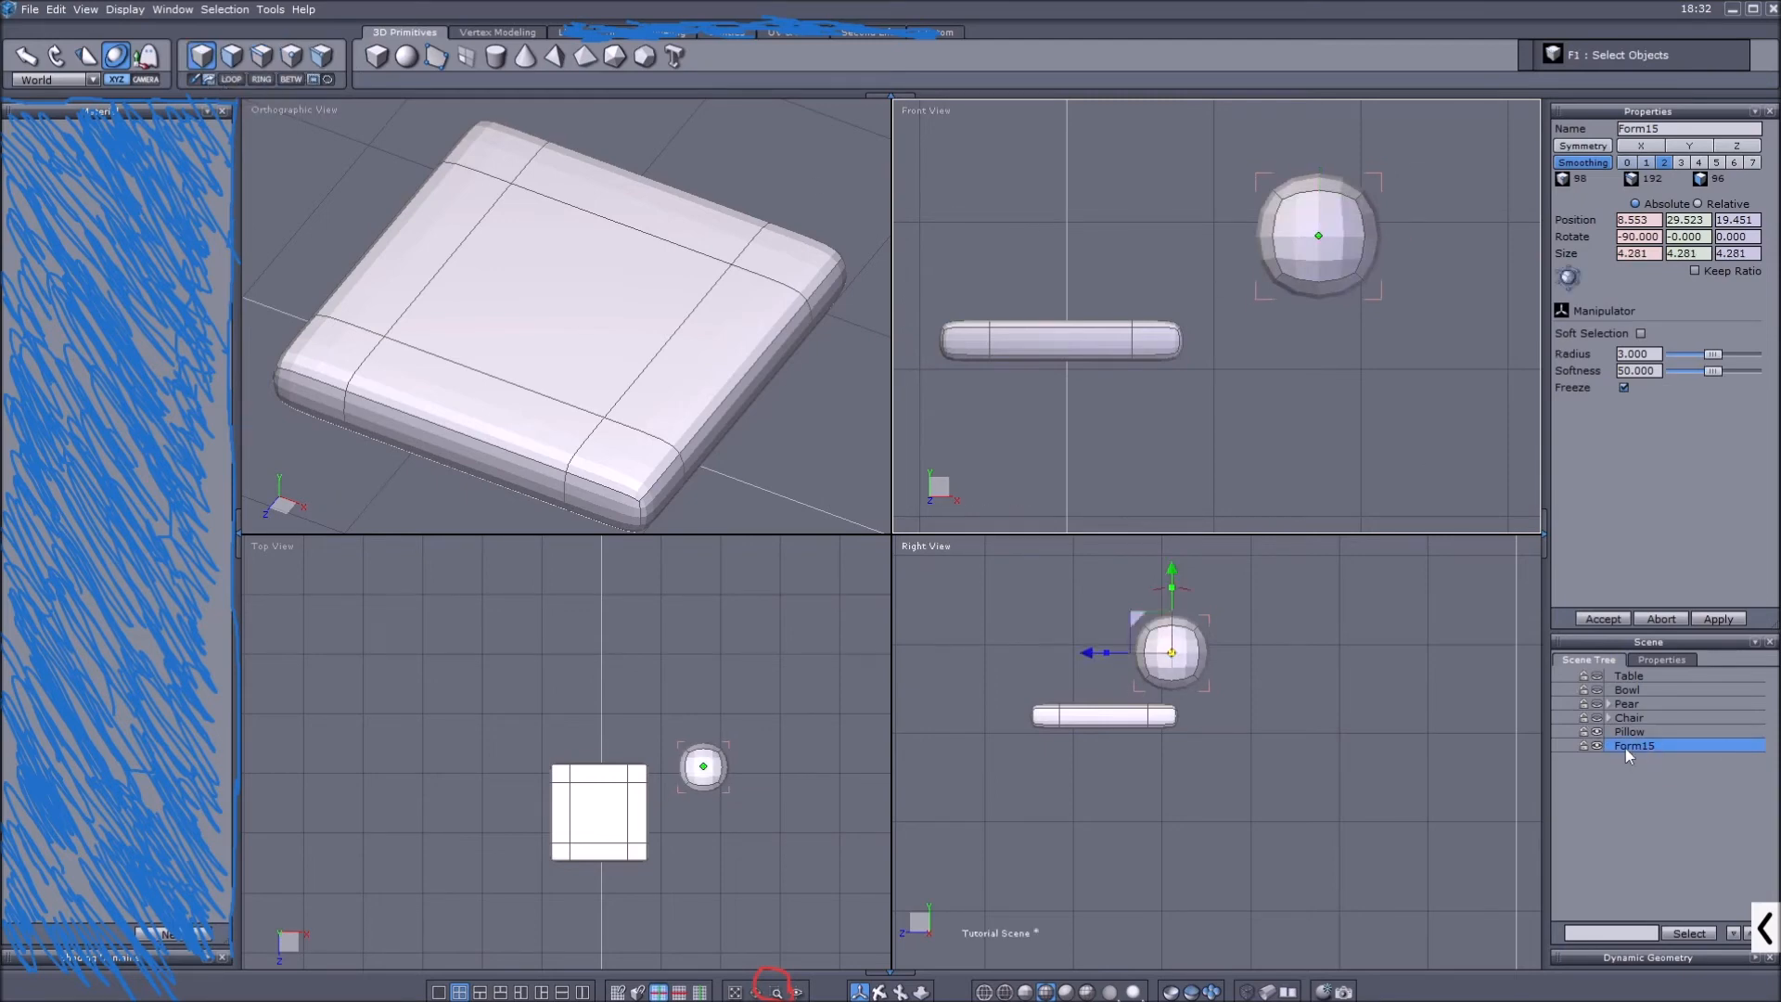
key(Delete)
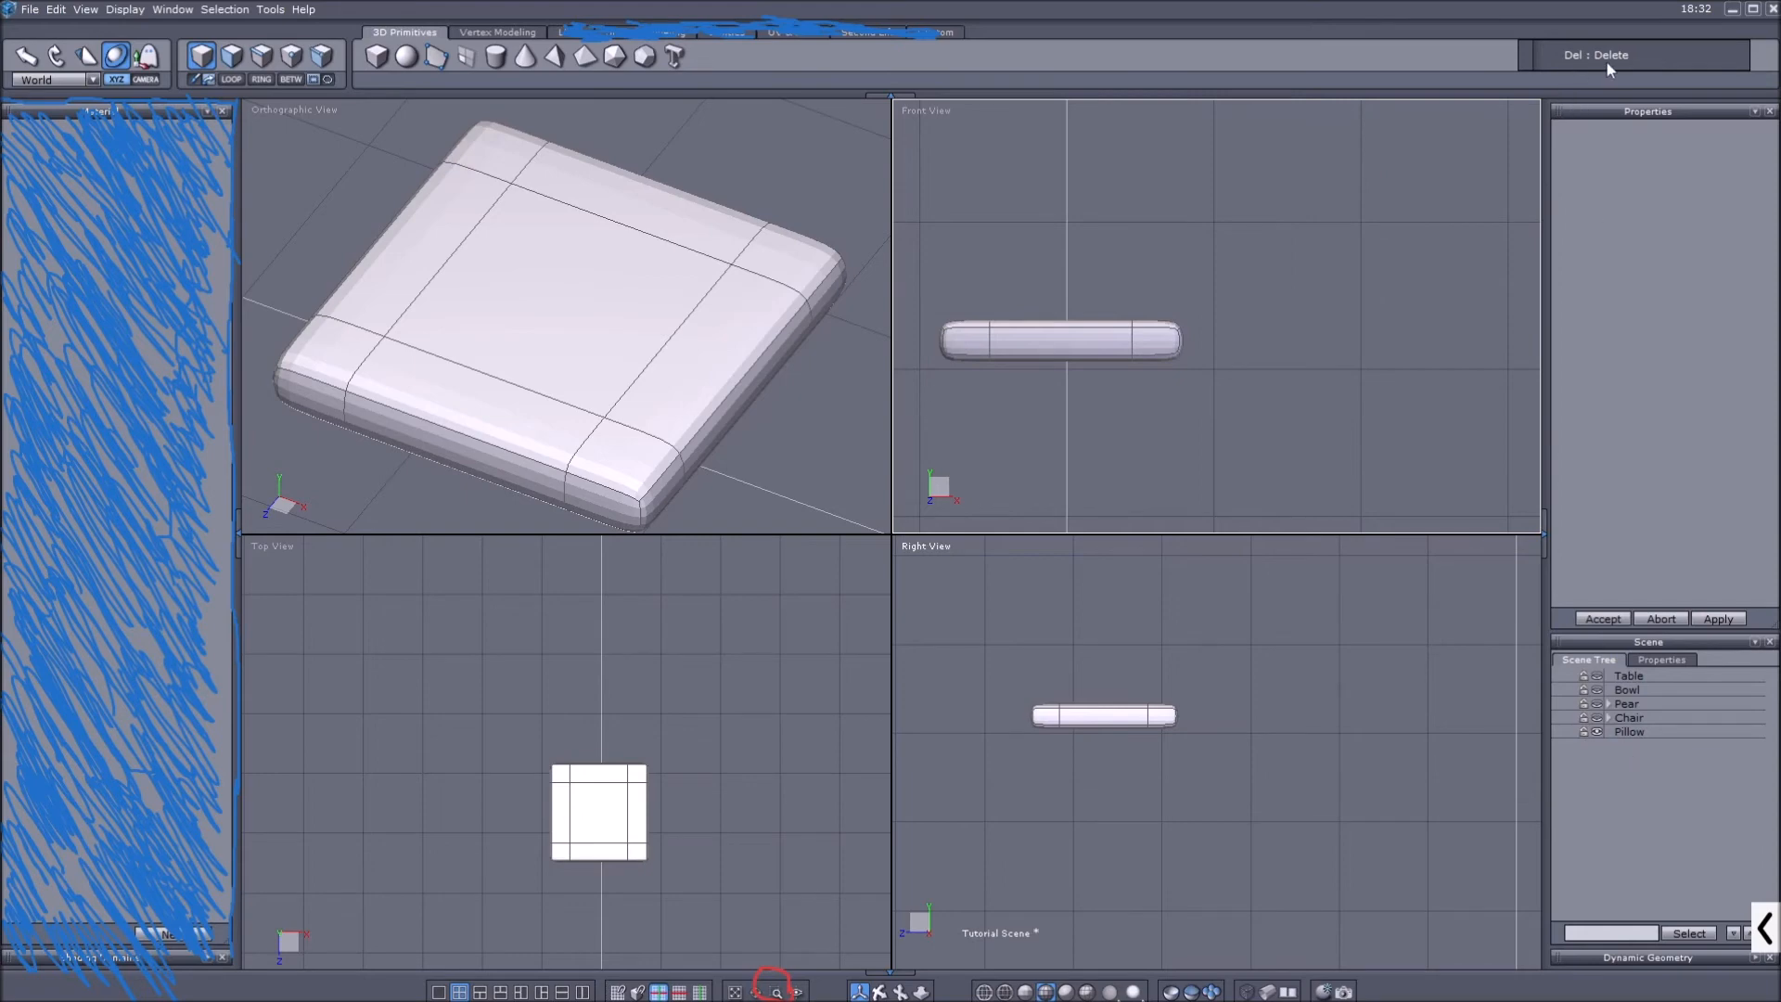
Select the ring of middle edges running along X on the Pillow and Connect them to add a central edge loop.
click(1628, 731)
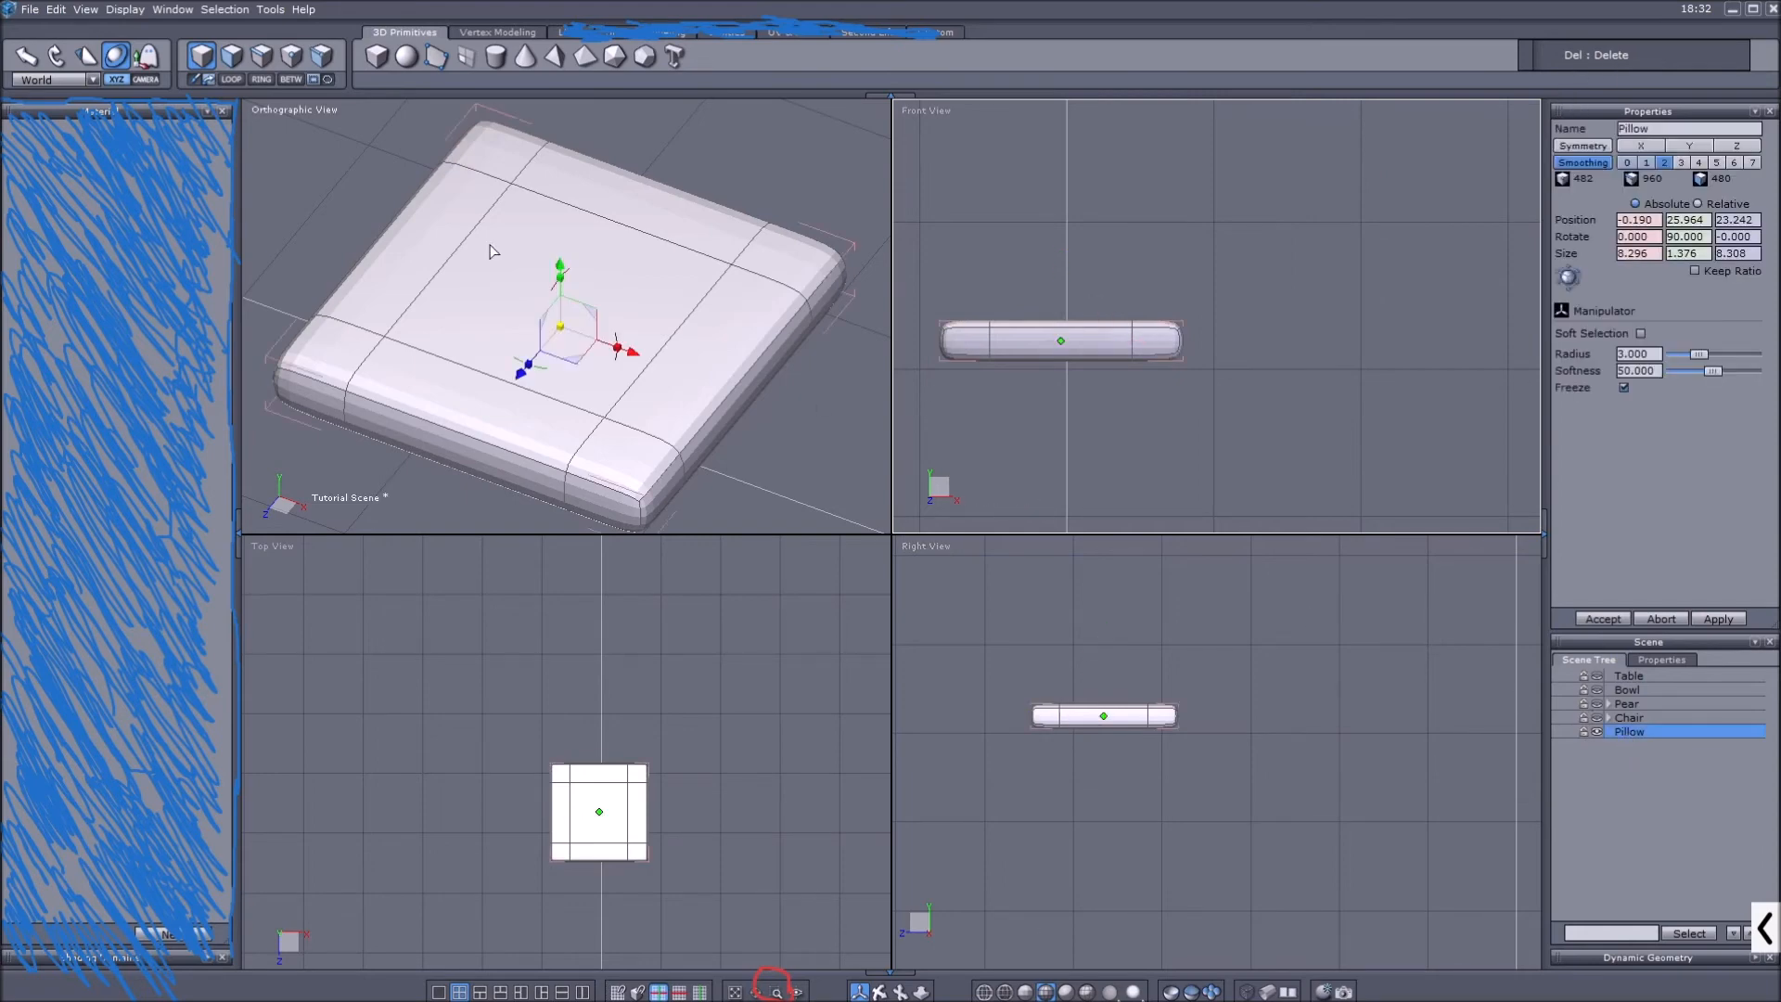
scroll(581, 276, up, 3)
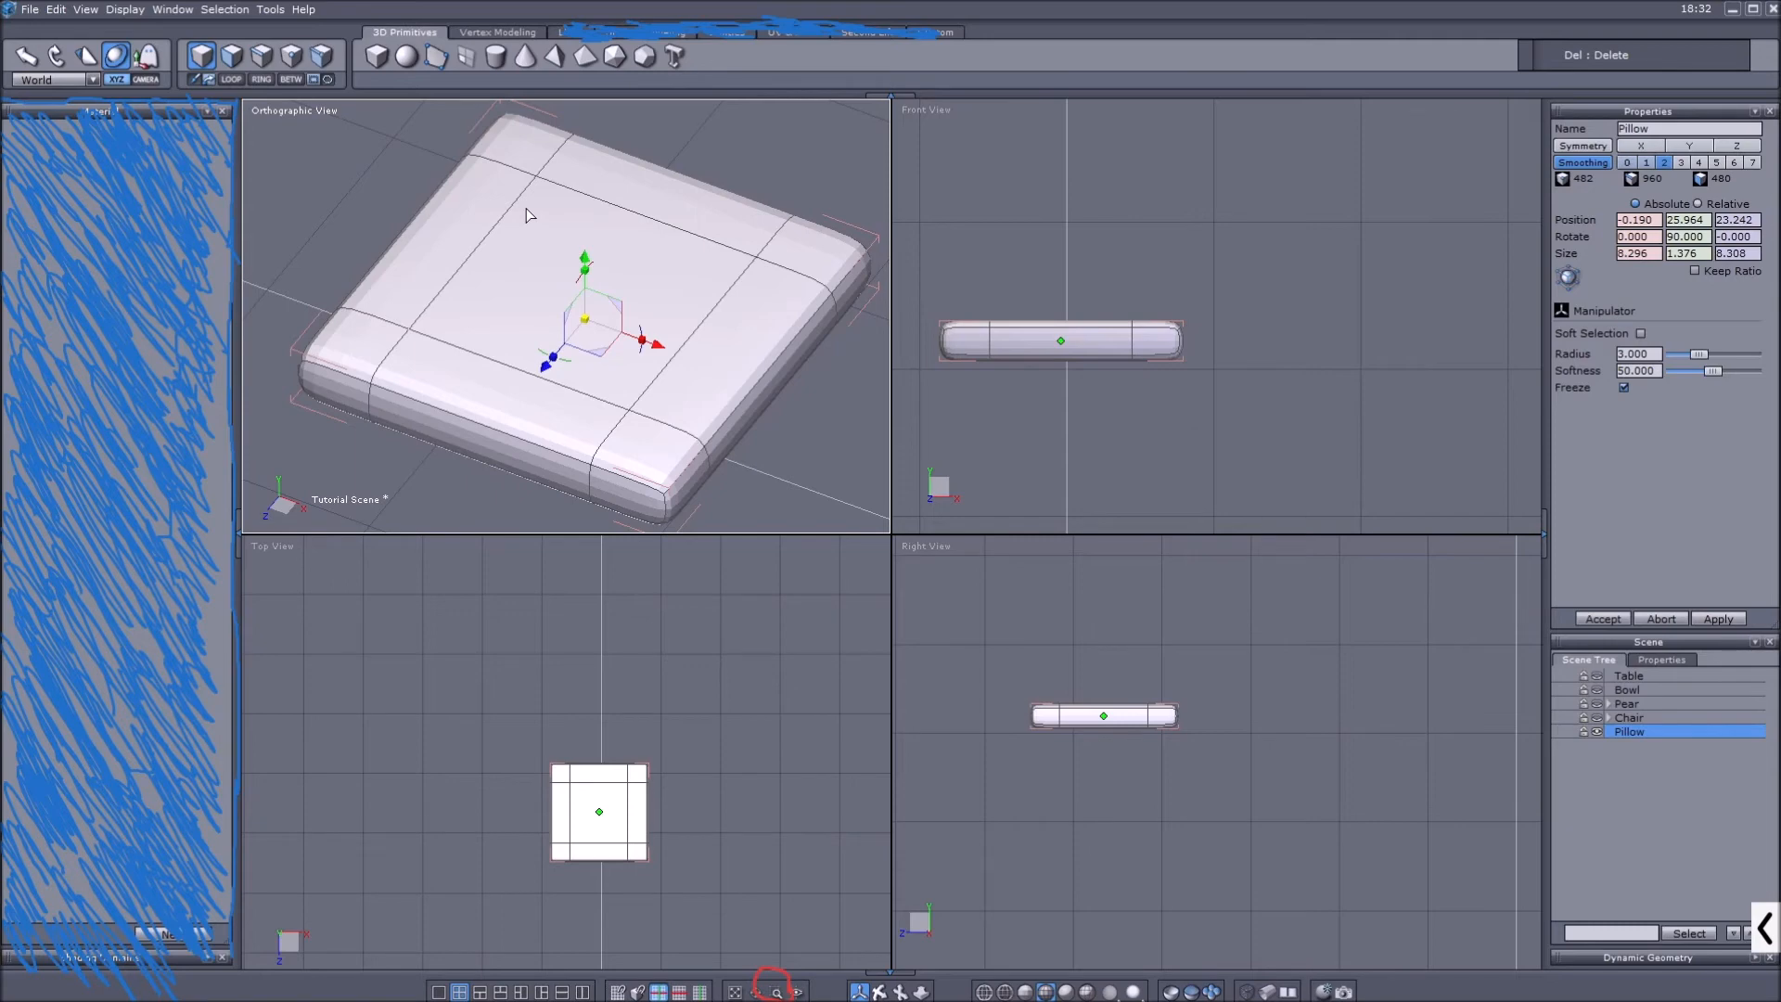
click(263, 58)
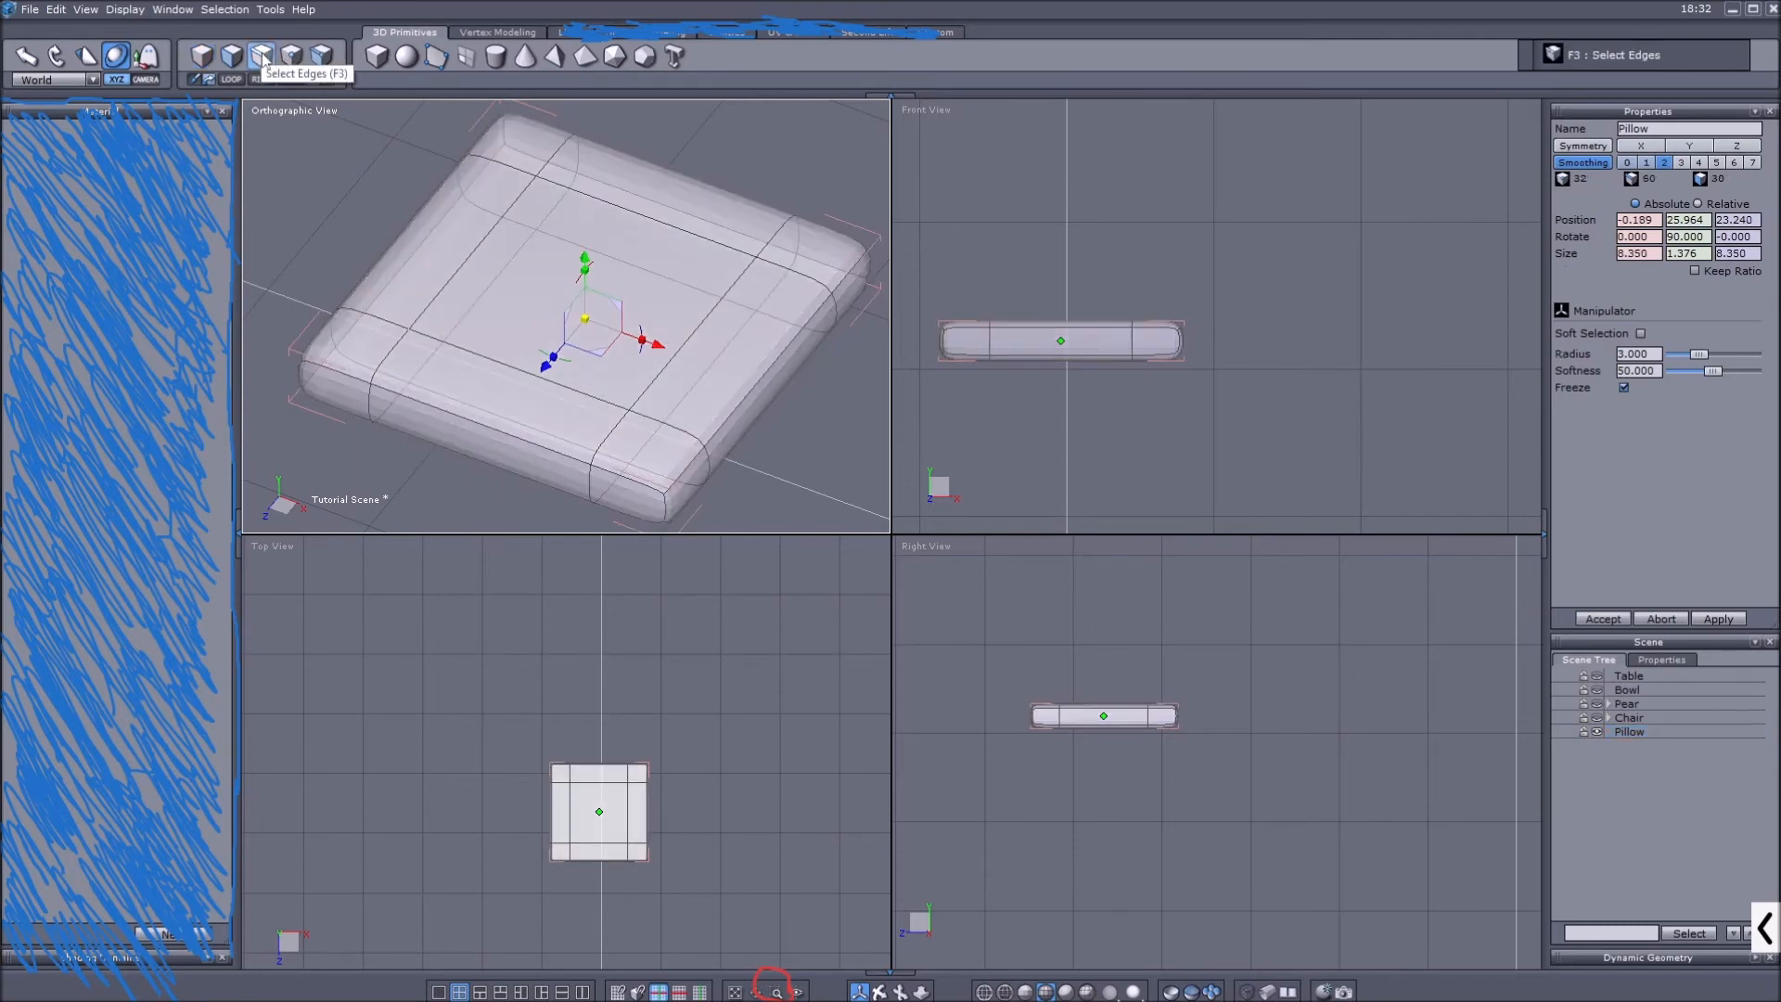
click(604, 209)
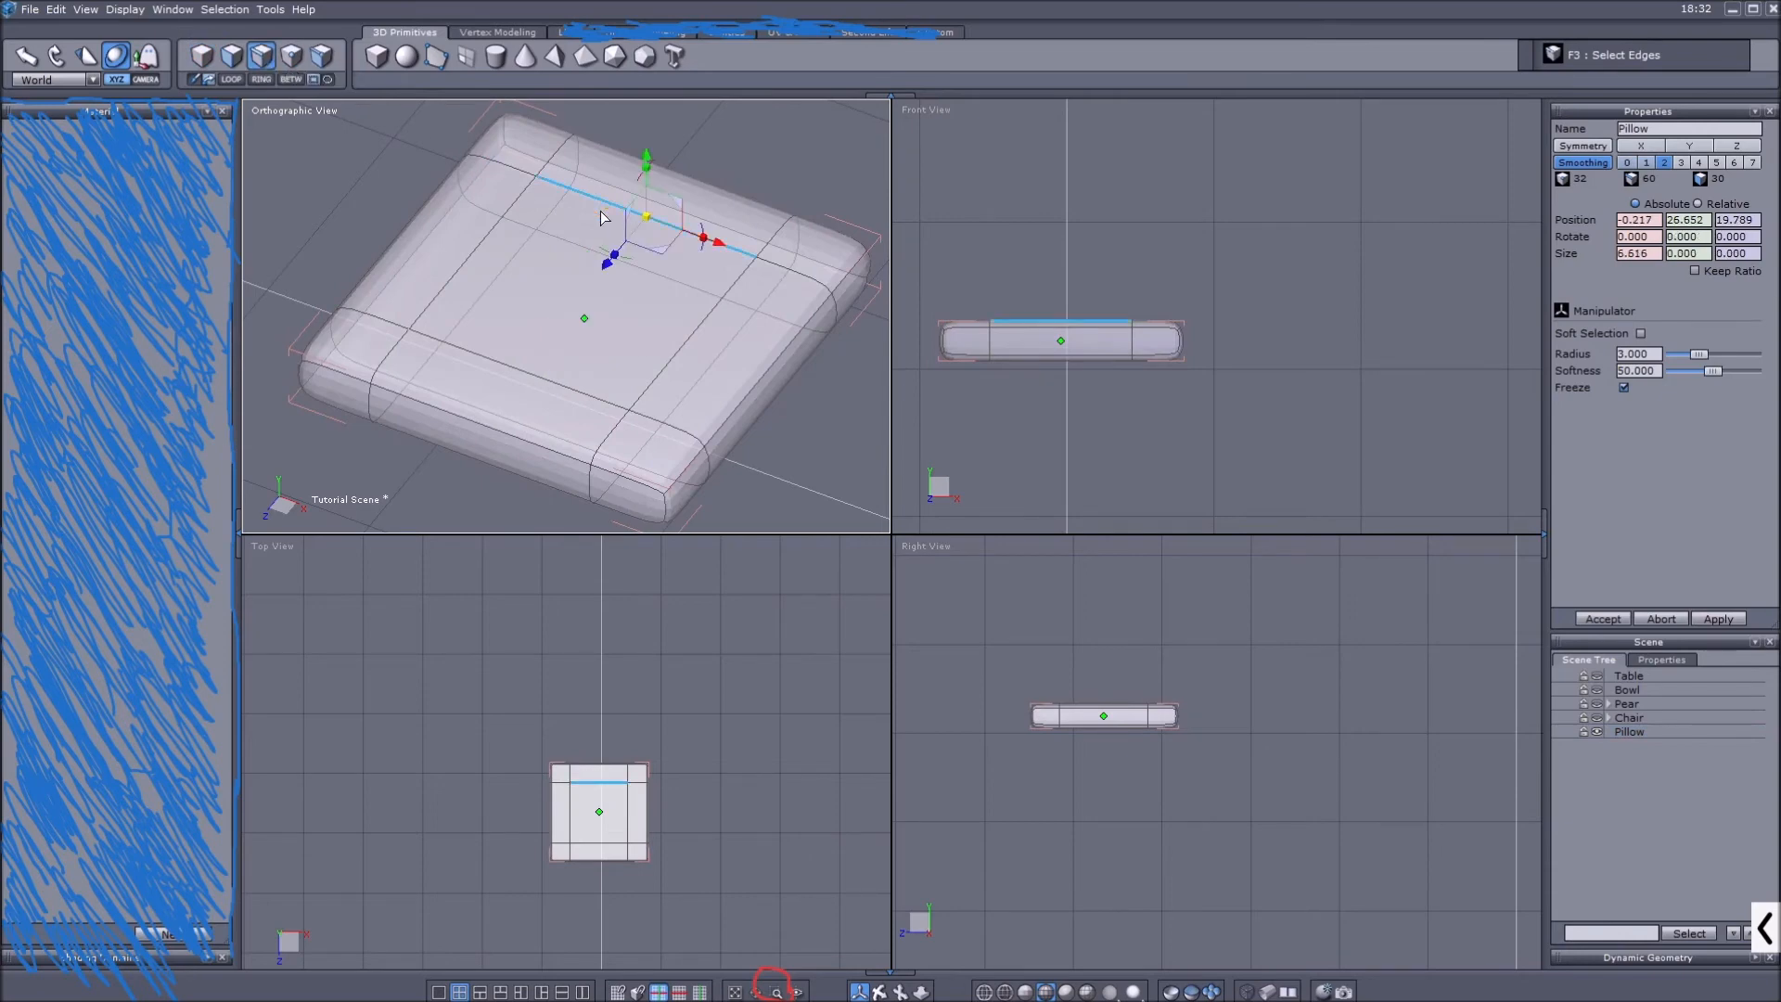
click(565, 192)
key(k)
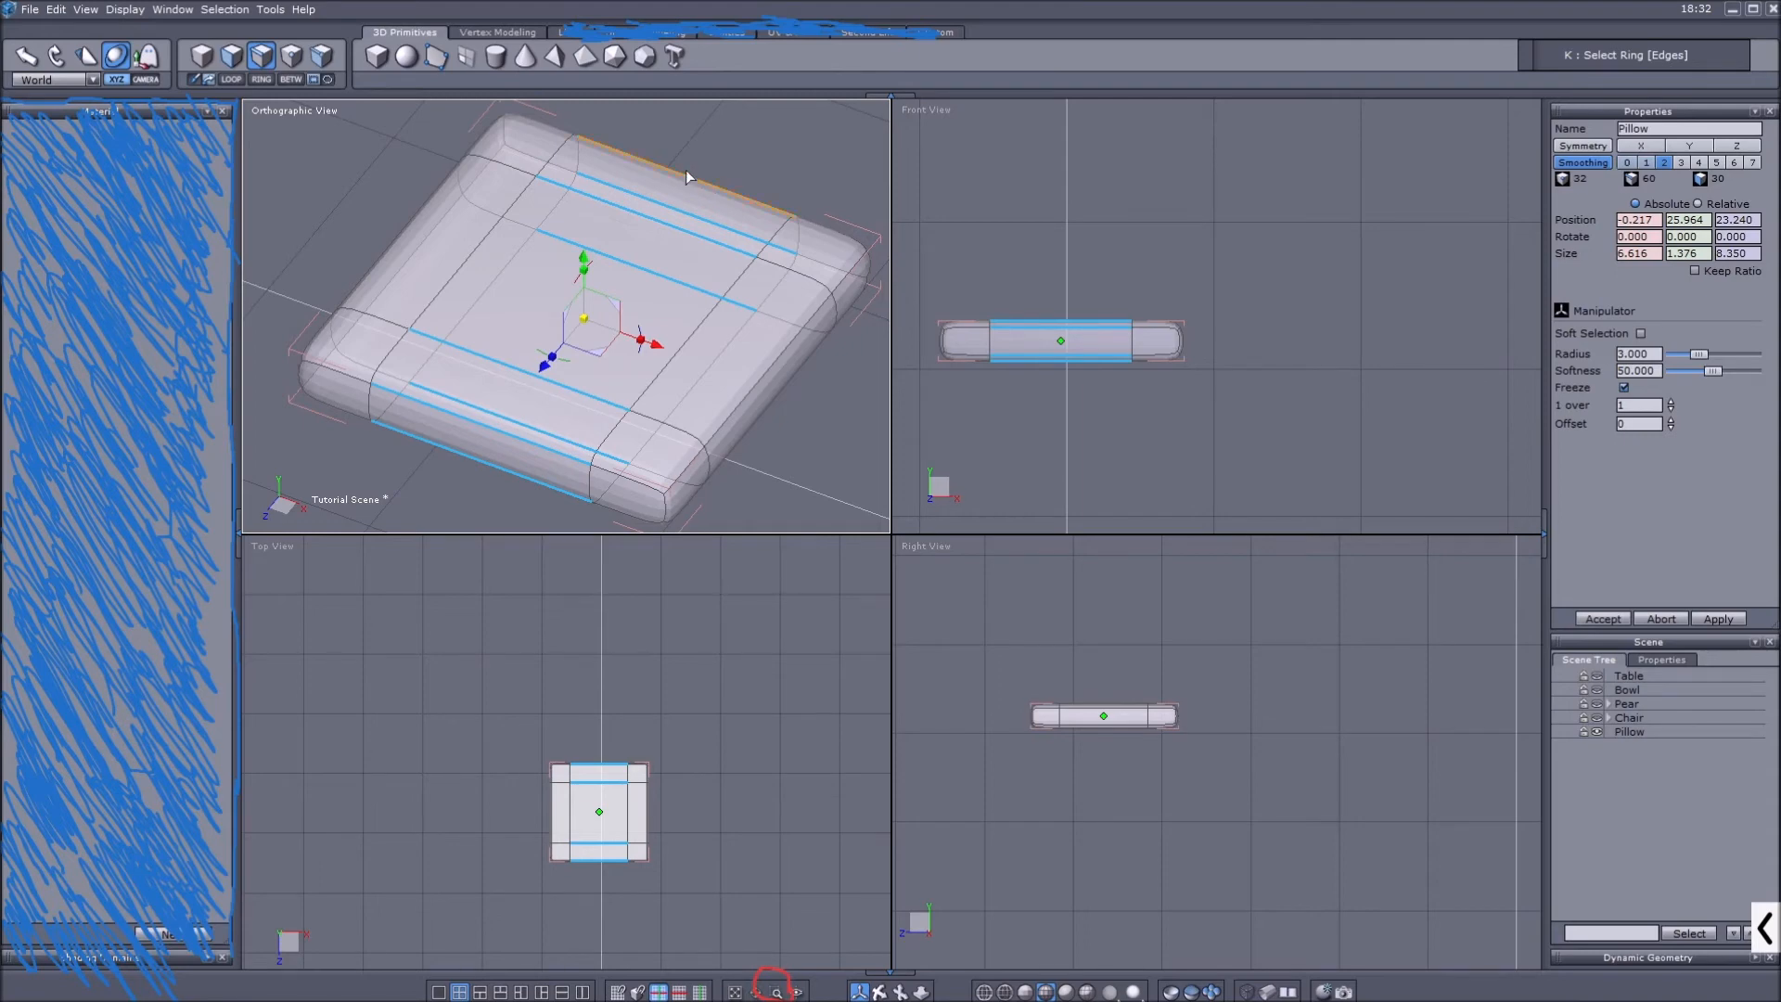
click(510, 33)
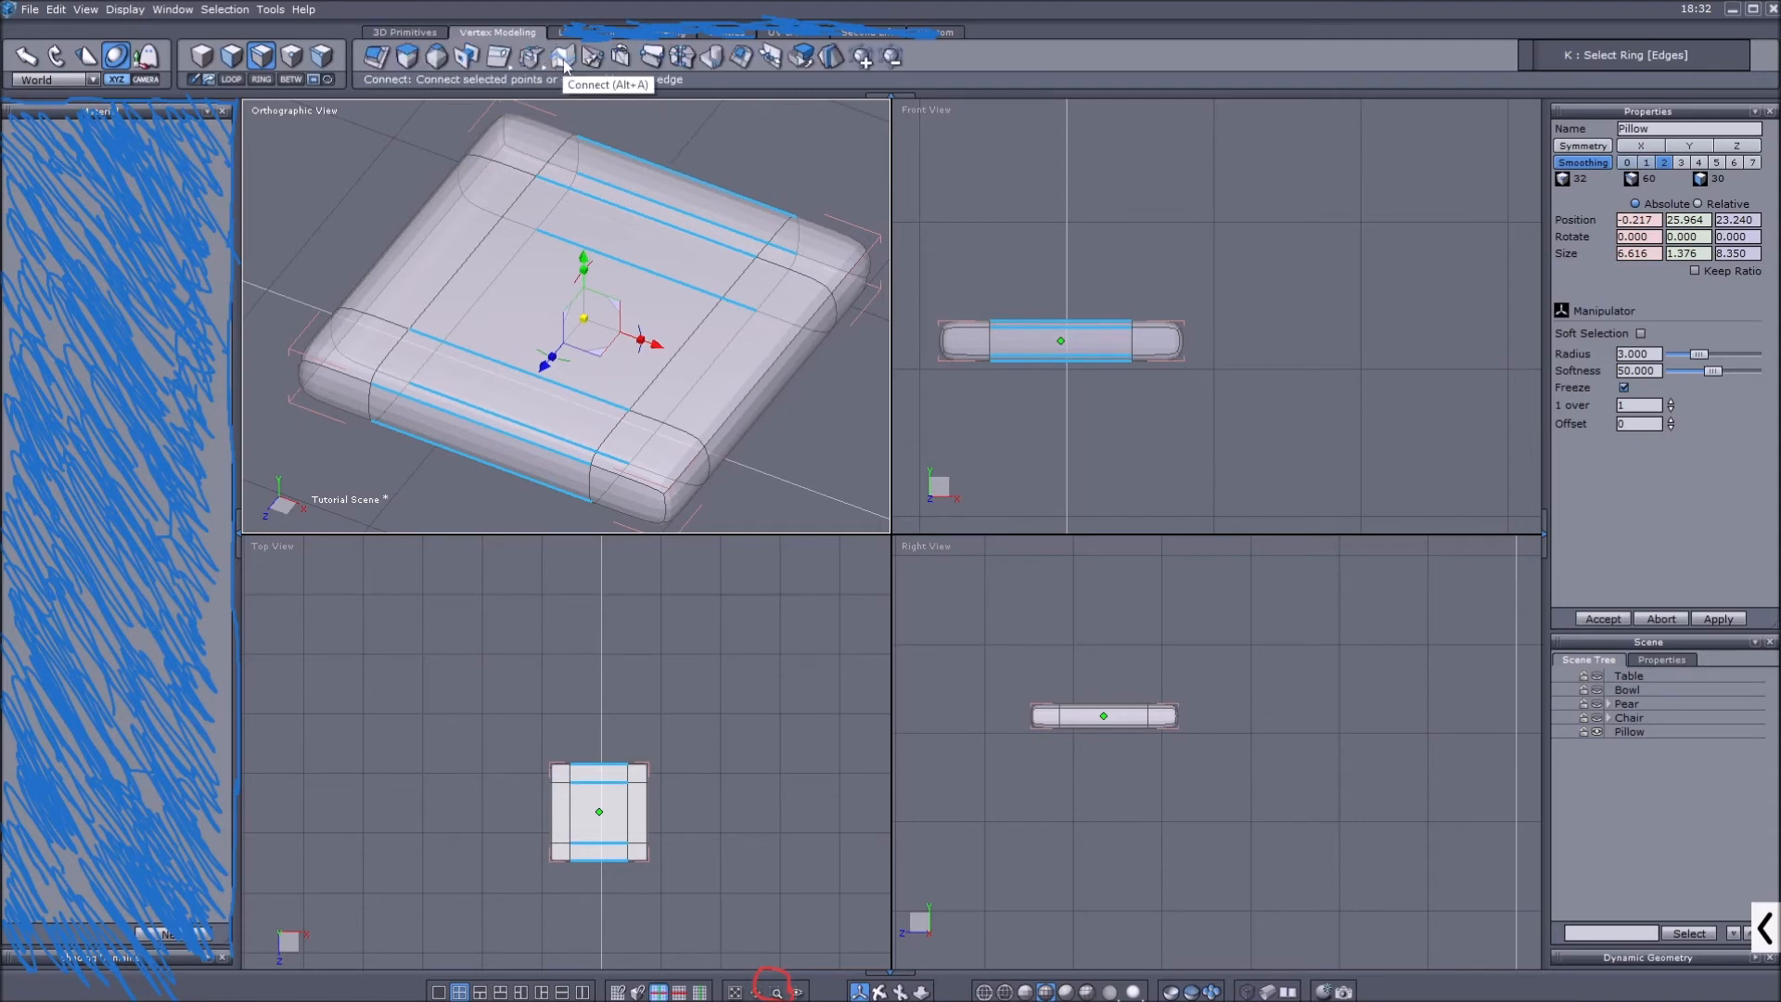
click(563, 58)
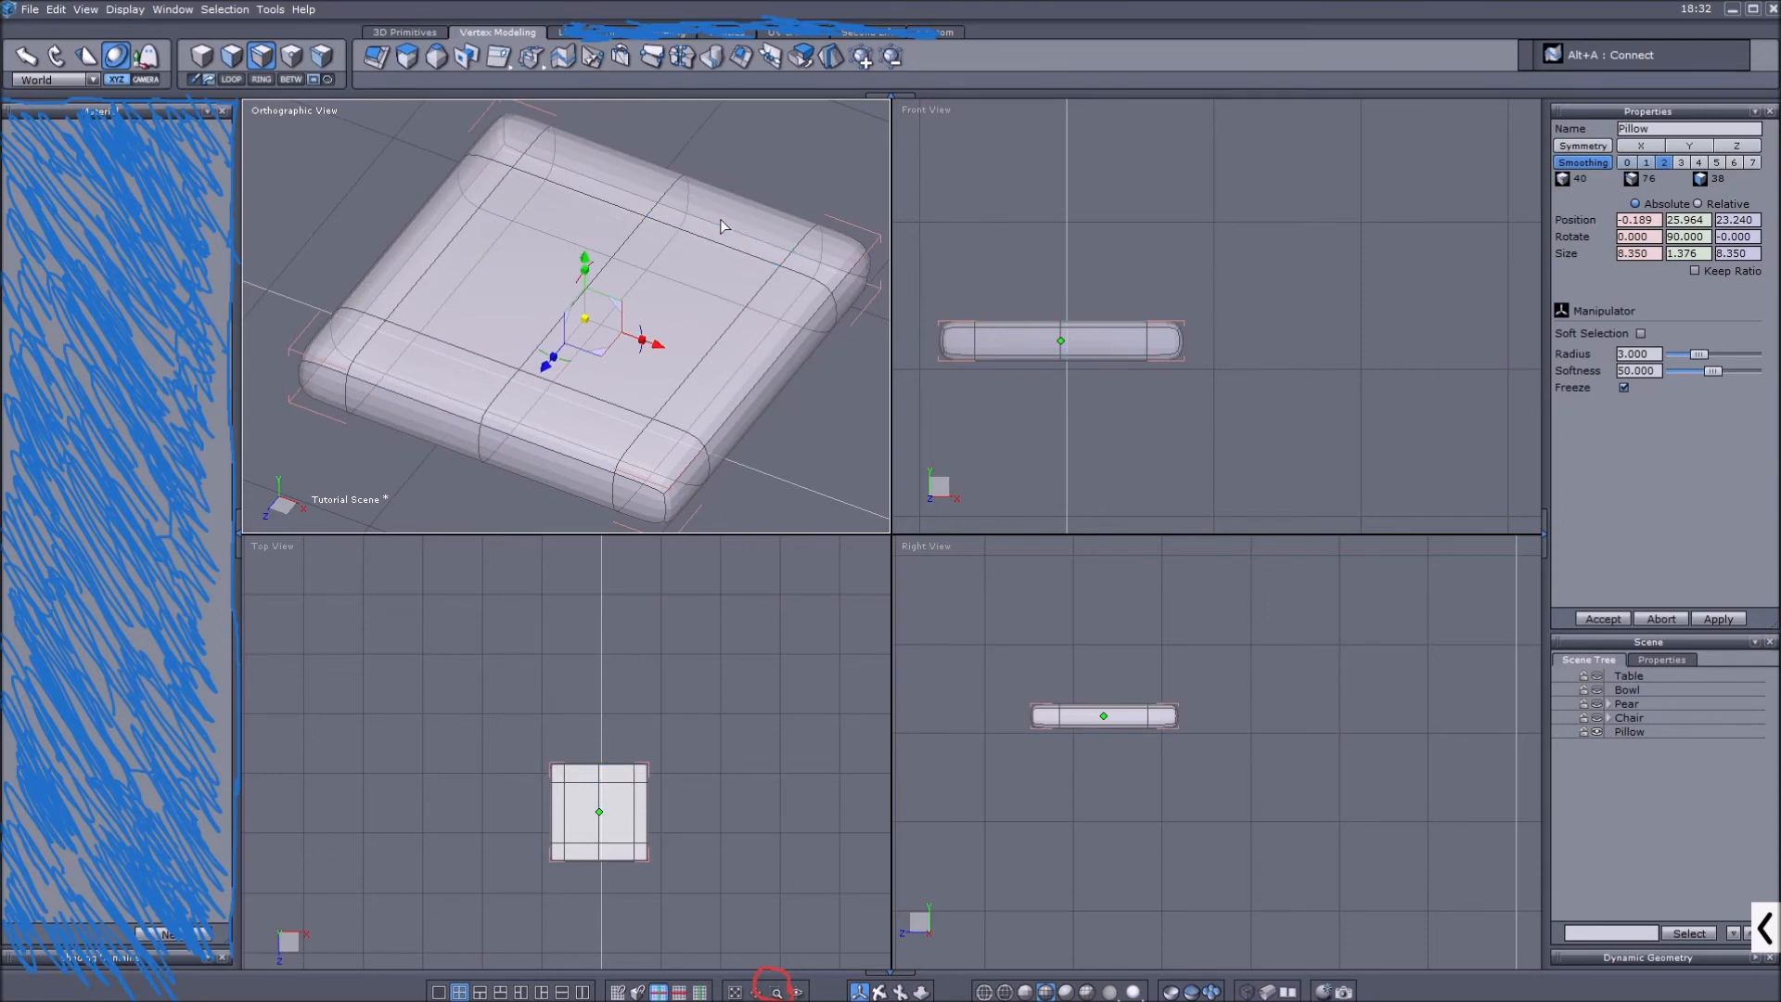
click(202, 55)
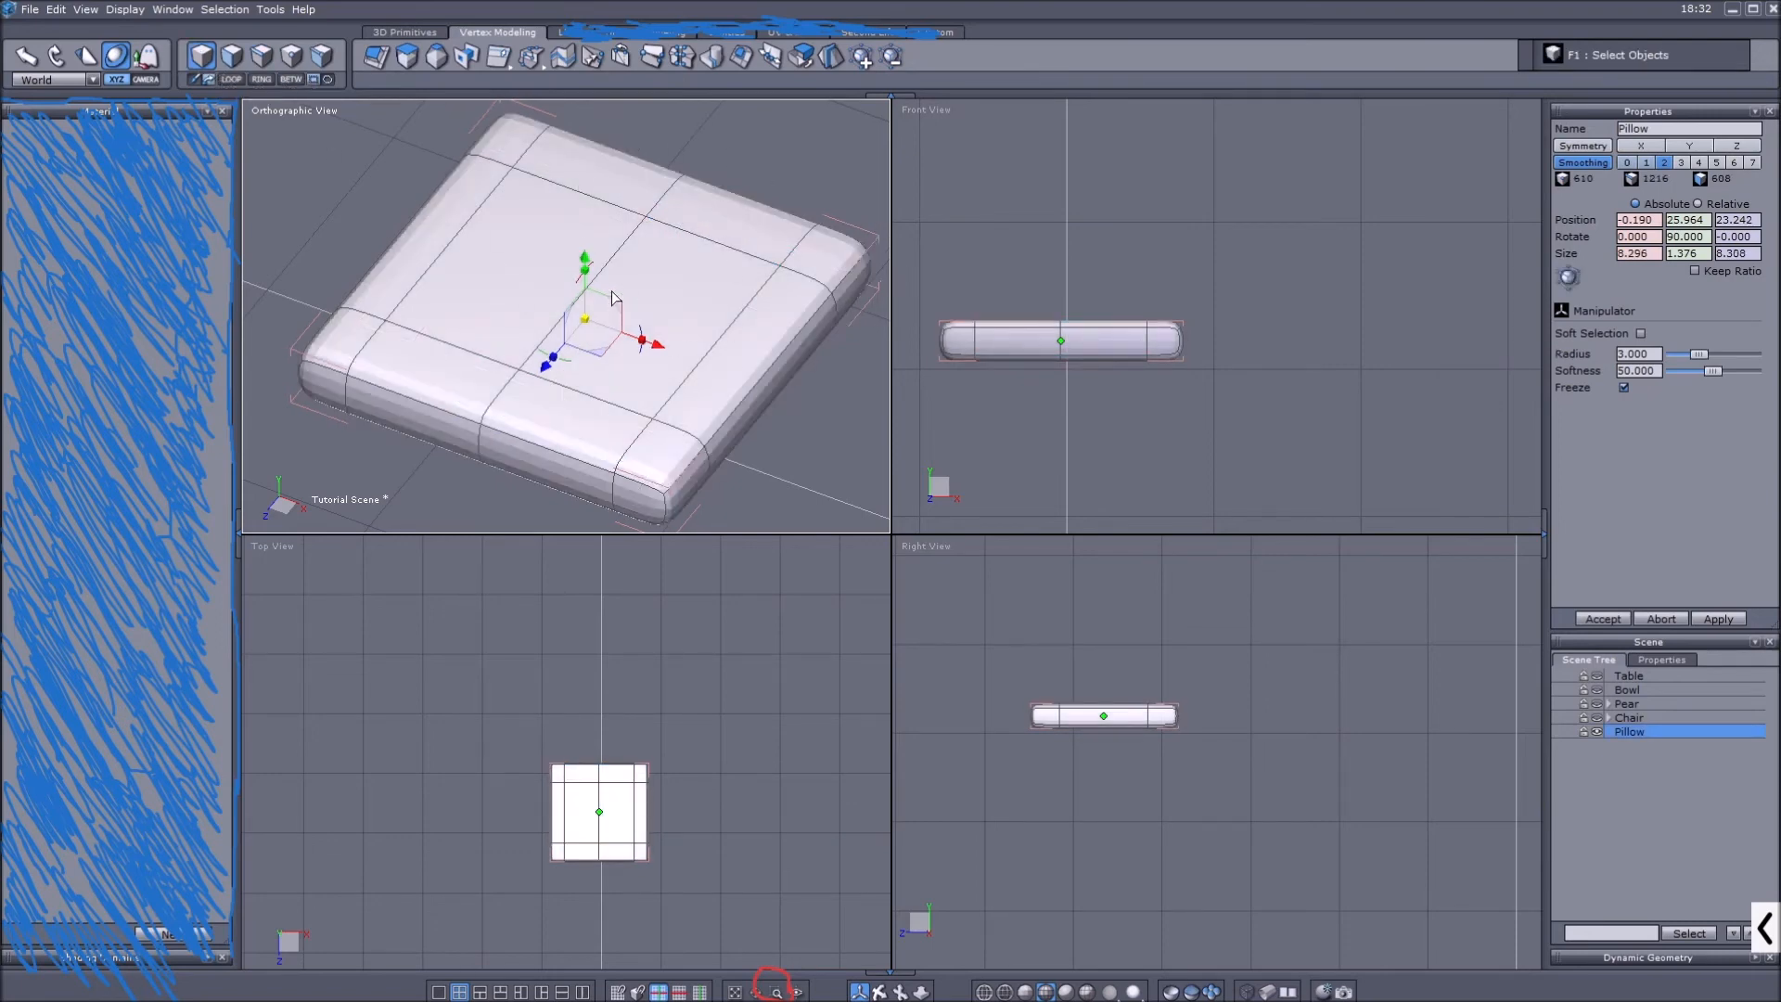
Select the two side edges running along Z on the Pillow's upper face and raise them to about 27.41 in Y.
click(262, 56)
click(463, 232)
ctrl+click(744, 312)
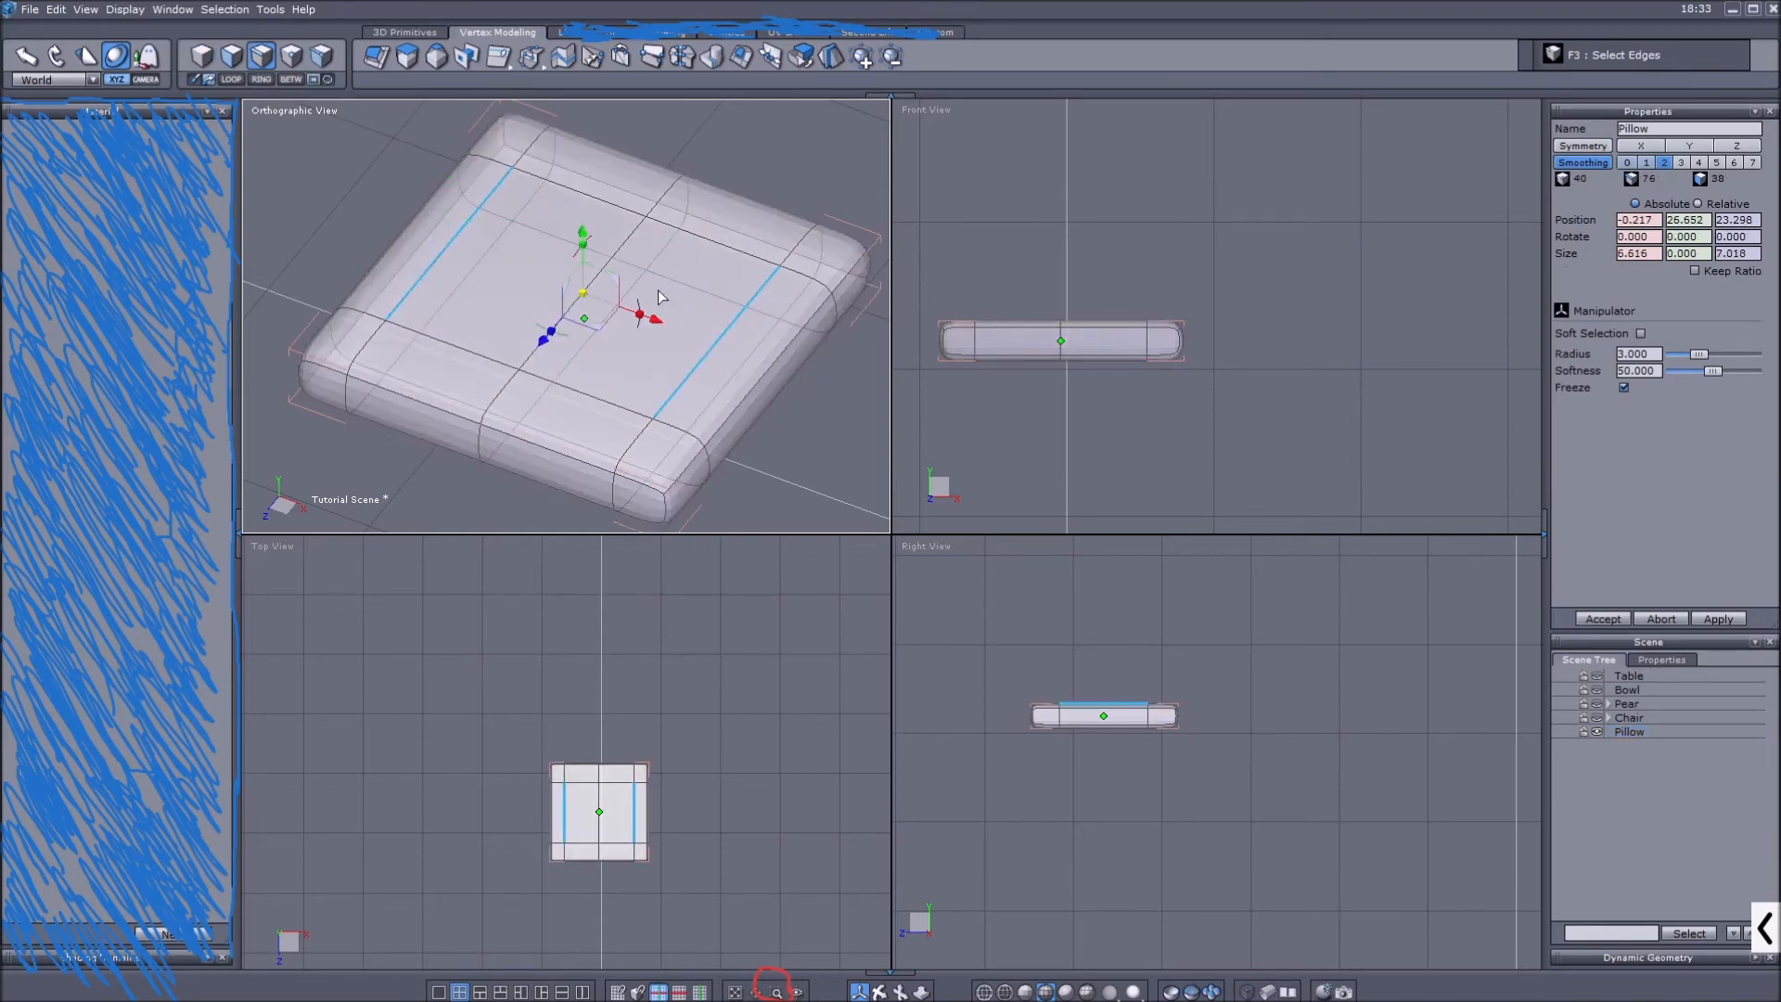
scroll(1039, 334, up, 4)
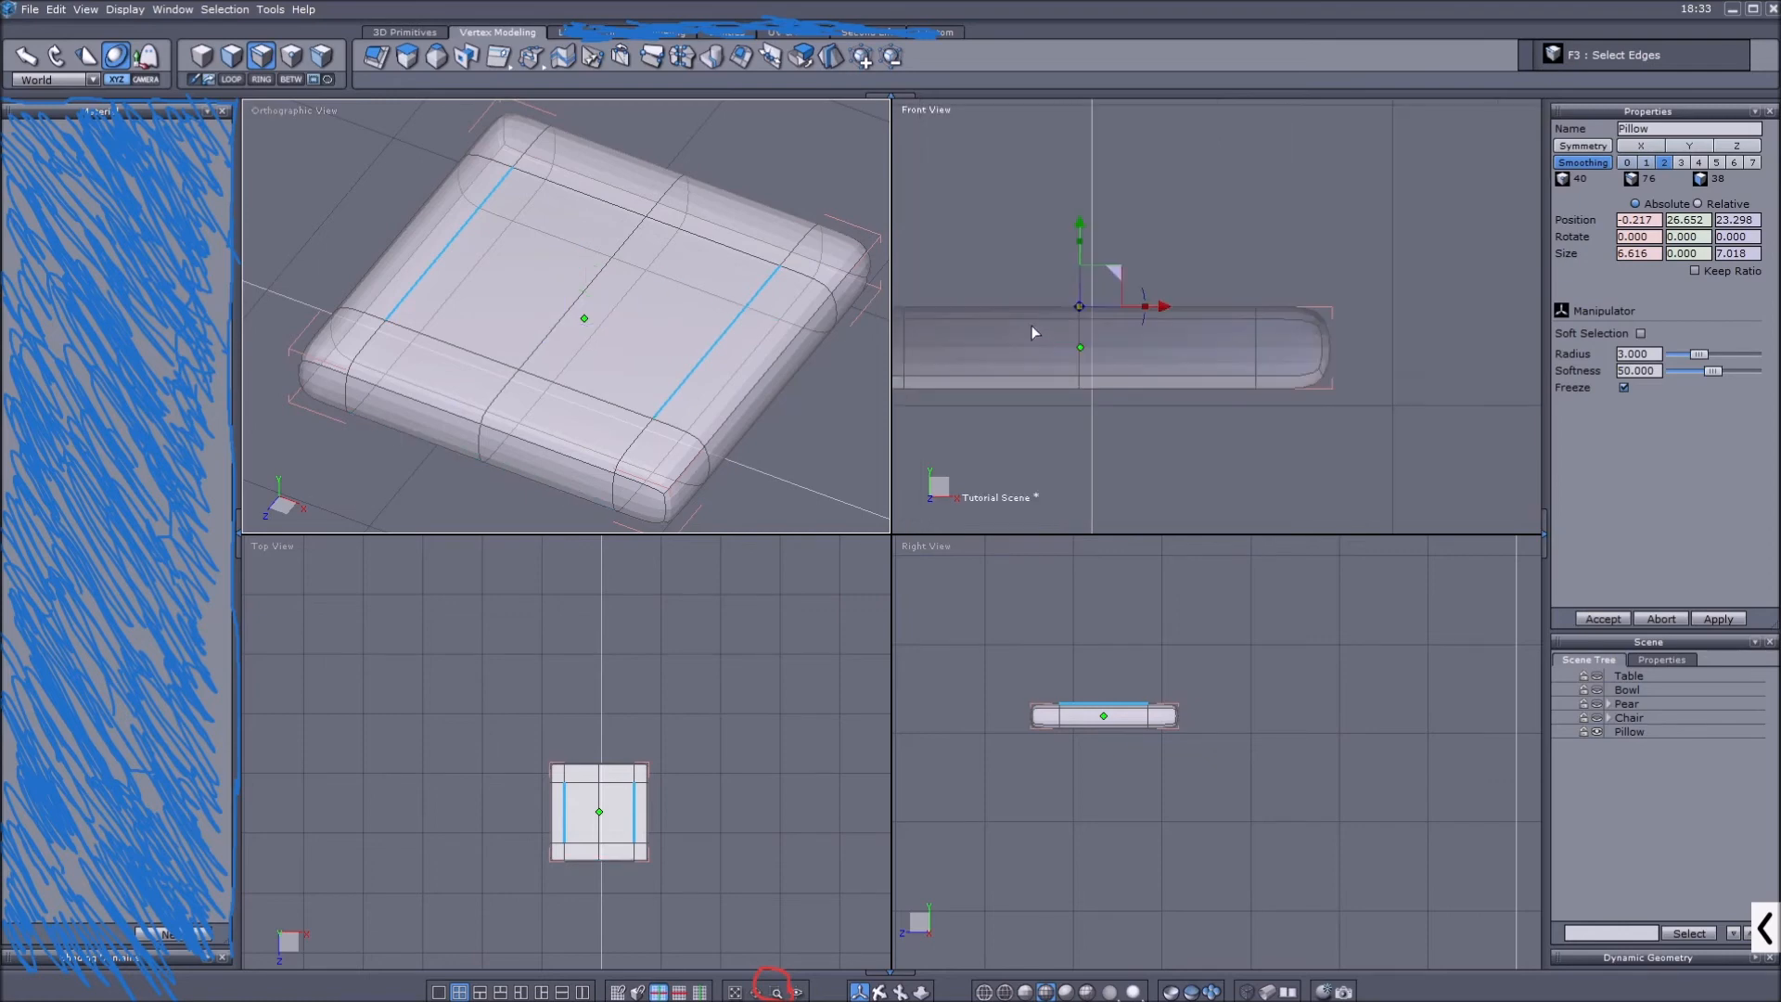
scroll(1034, 334, down, 3)
ctrl+click(486, 214)
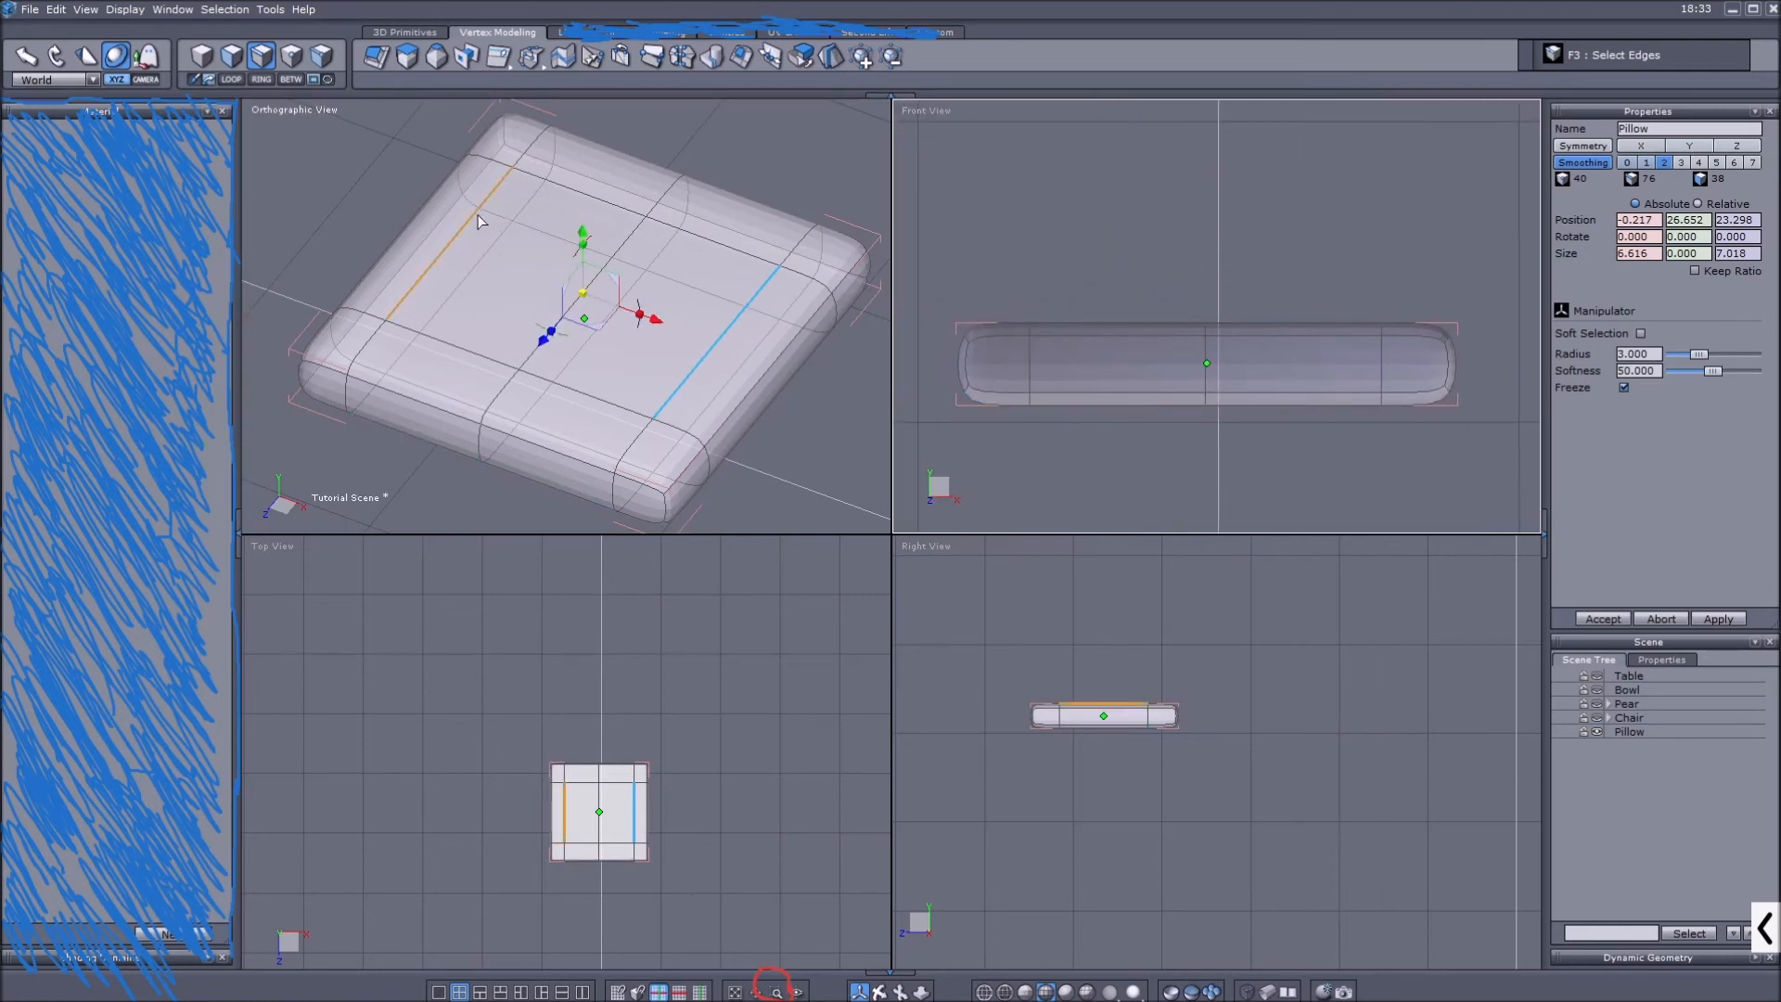
drag(1207, 235, 1210, 192)
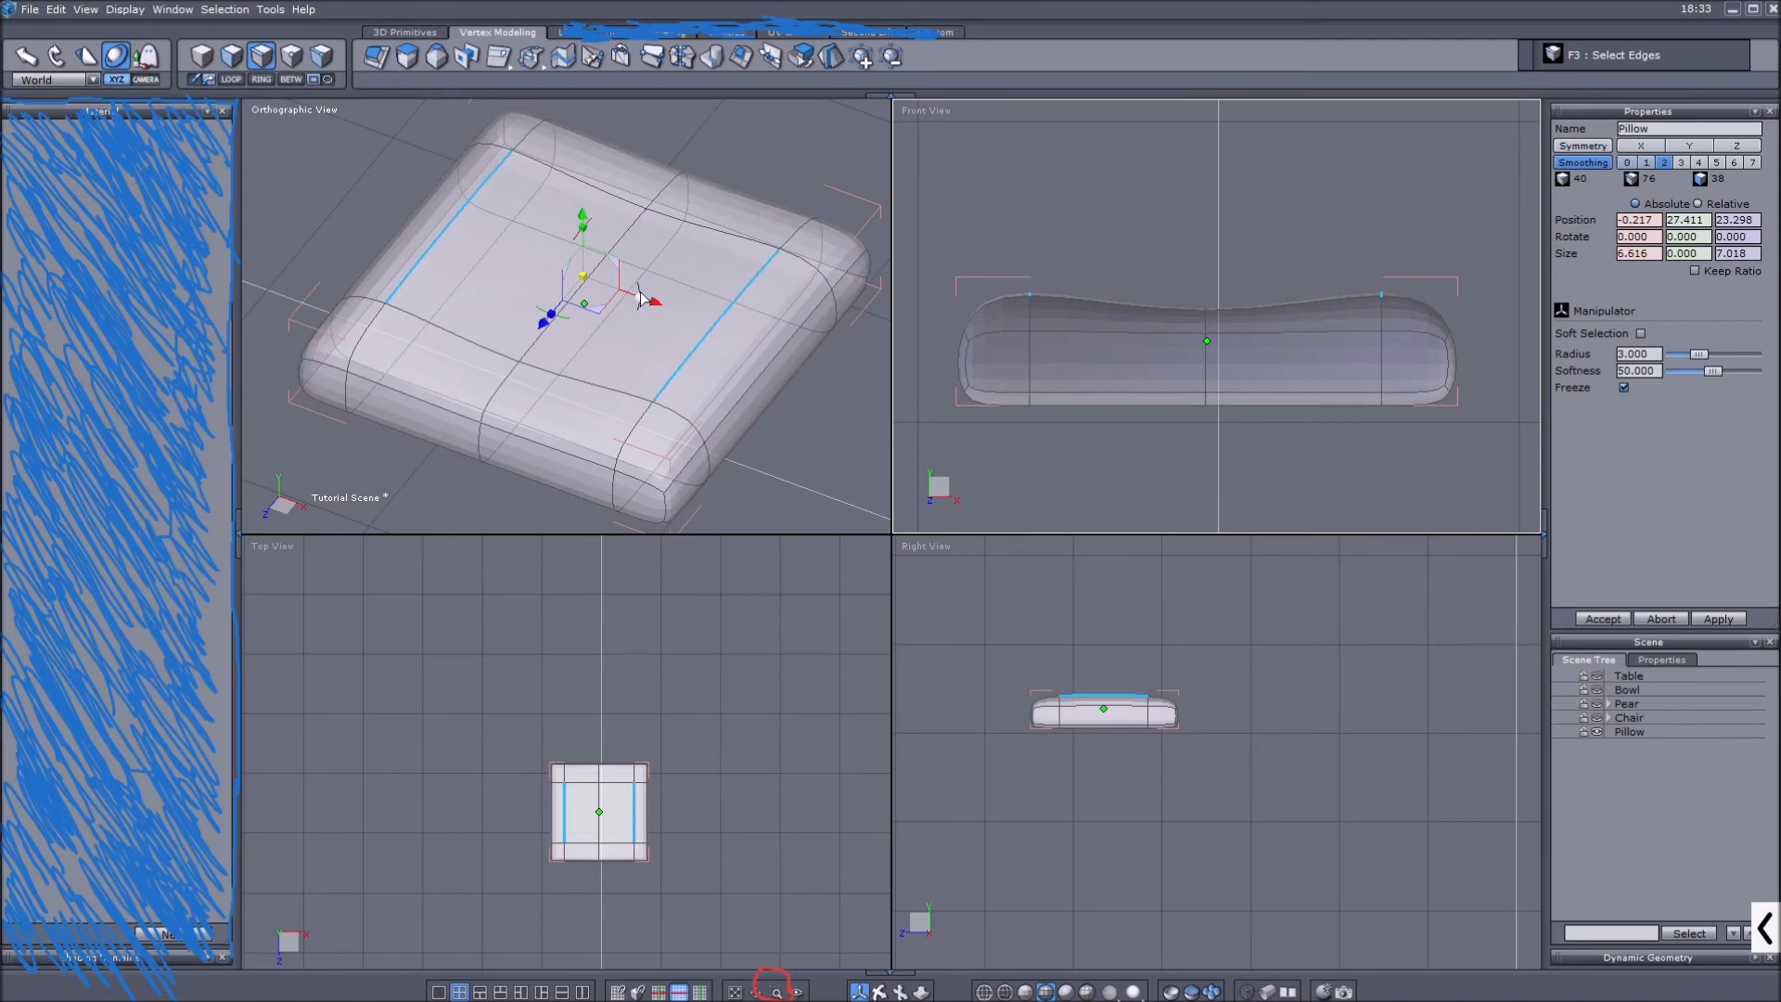
Try to scale the two raised edges closer together along X, and undo the attempt.
drag(641, 303, 594, 305)
key(ctrl+z)
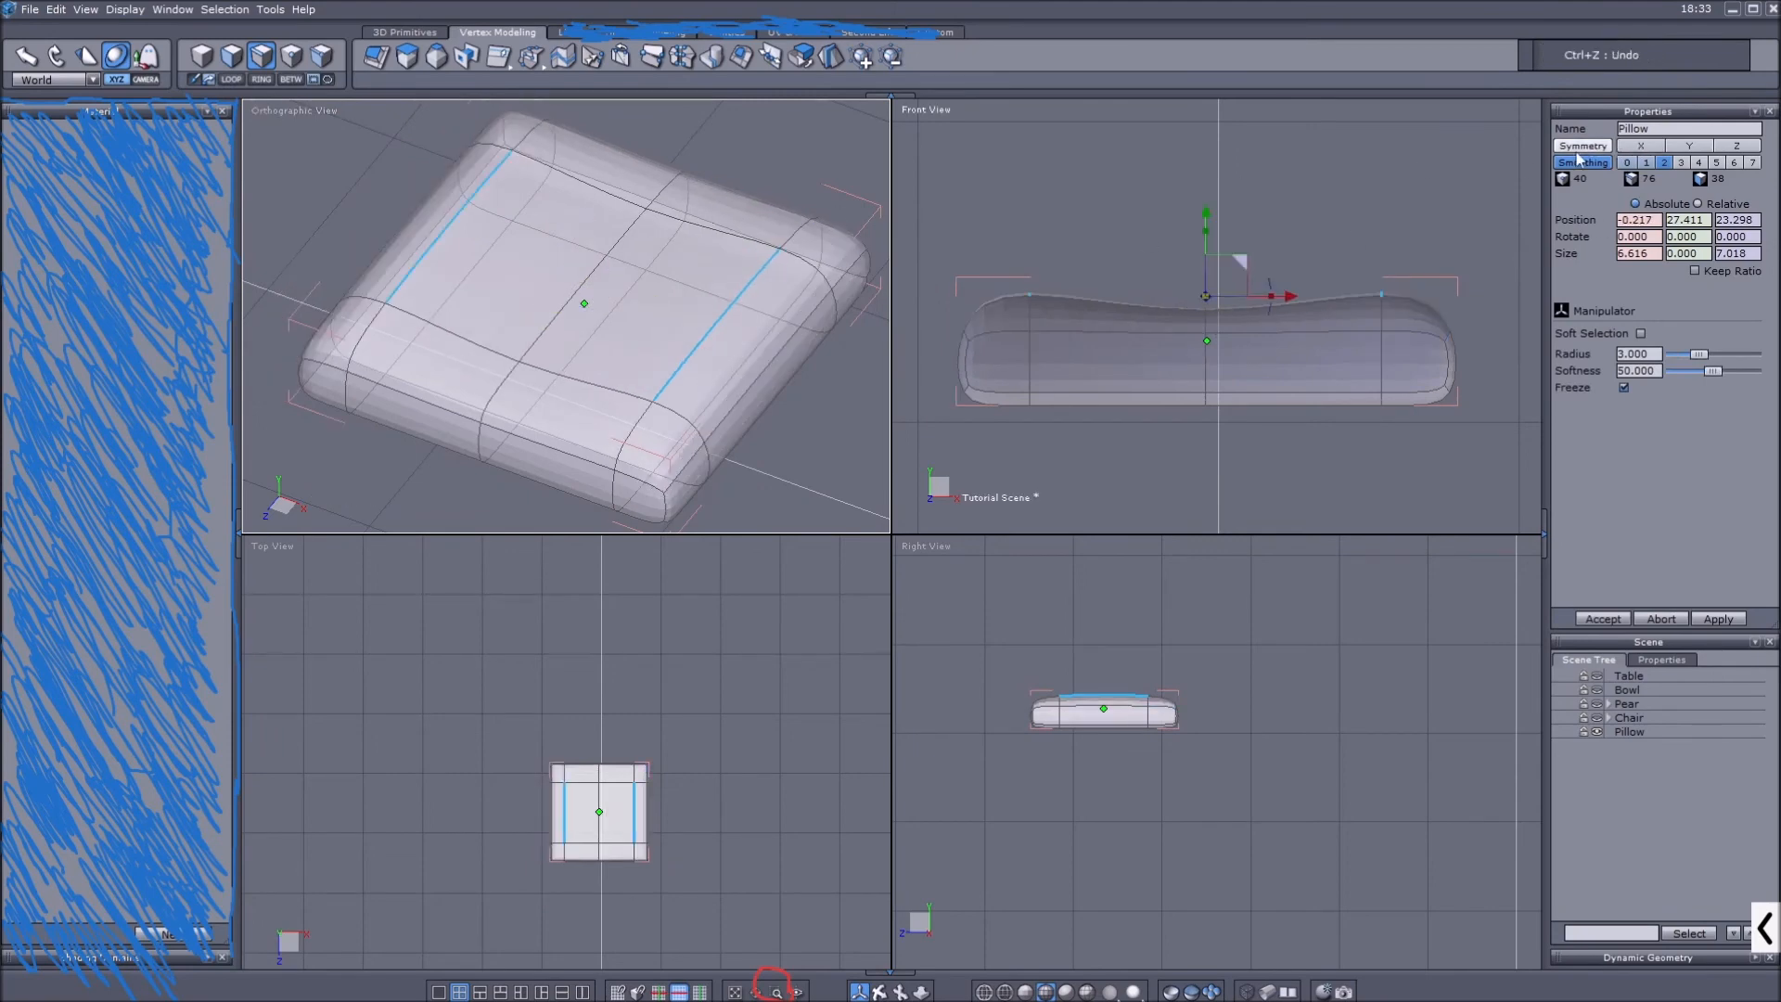
Select the two raised edges along Z on the Pillow's upper face and scale them closer together to about 1.696 in X.
shift+click(468, 202)
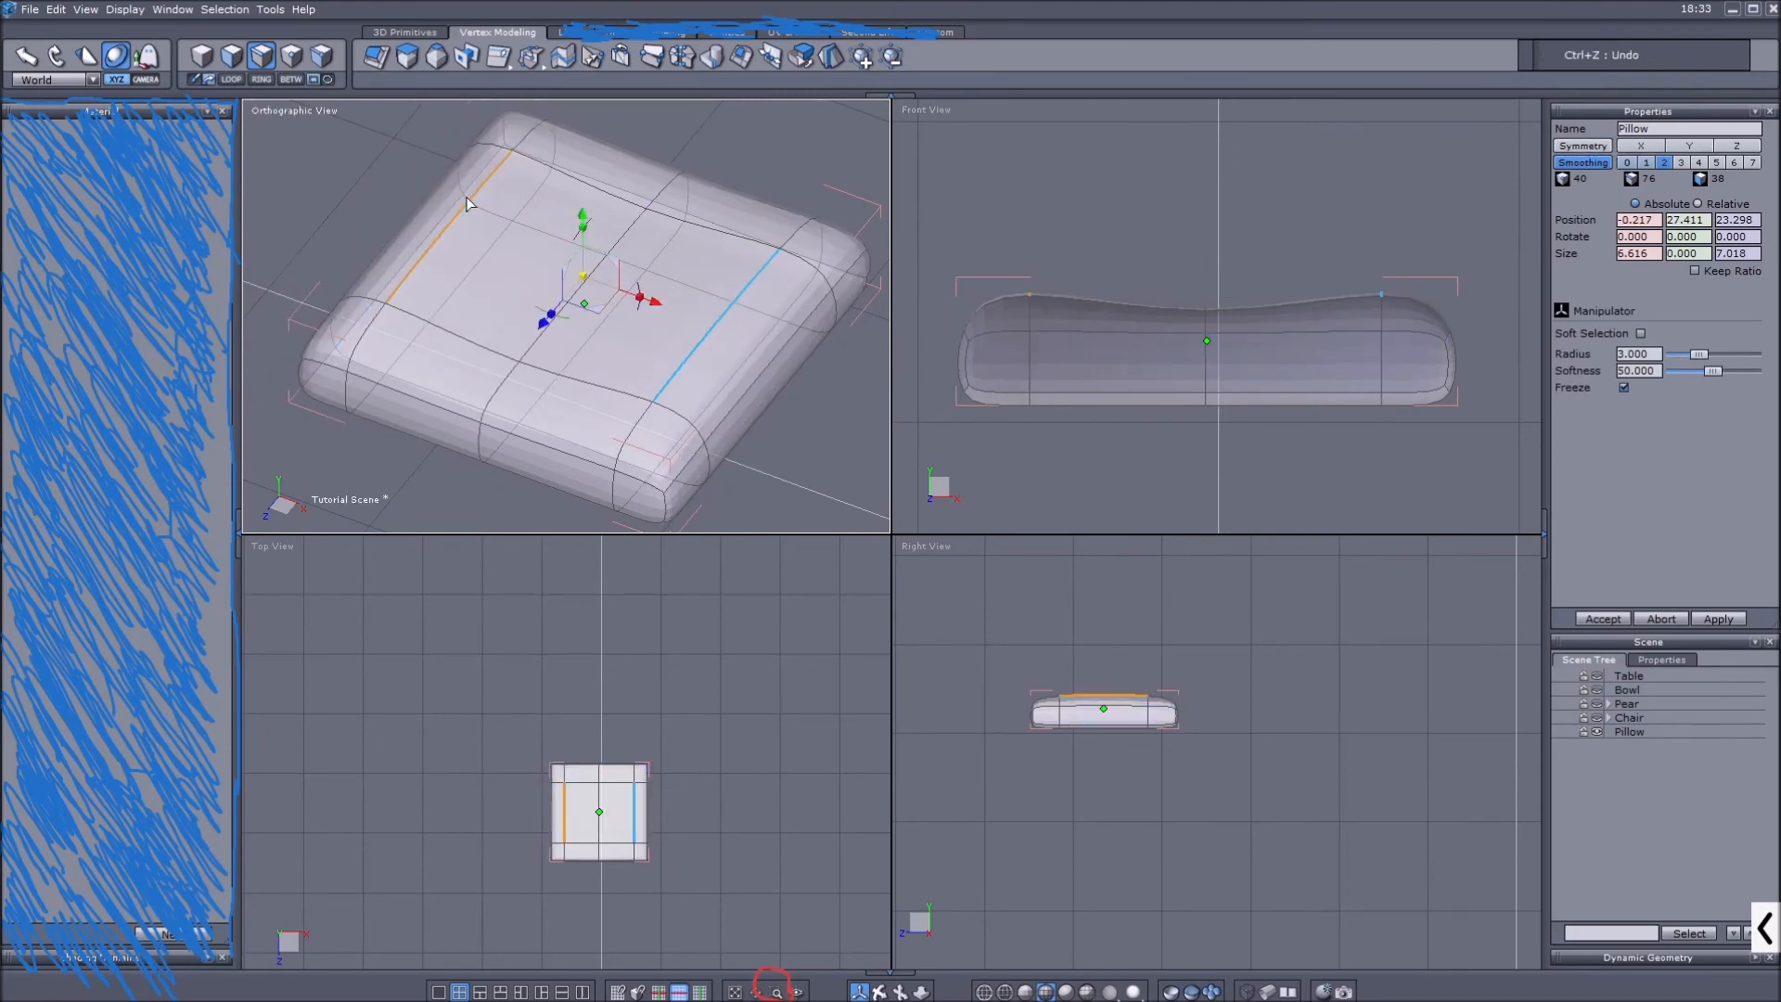
shift+click(766, 273)
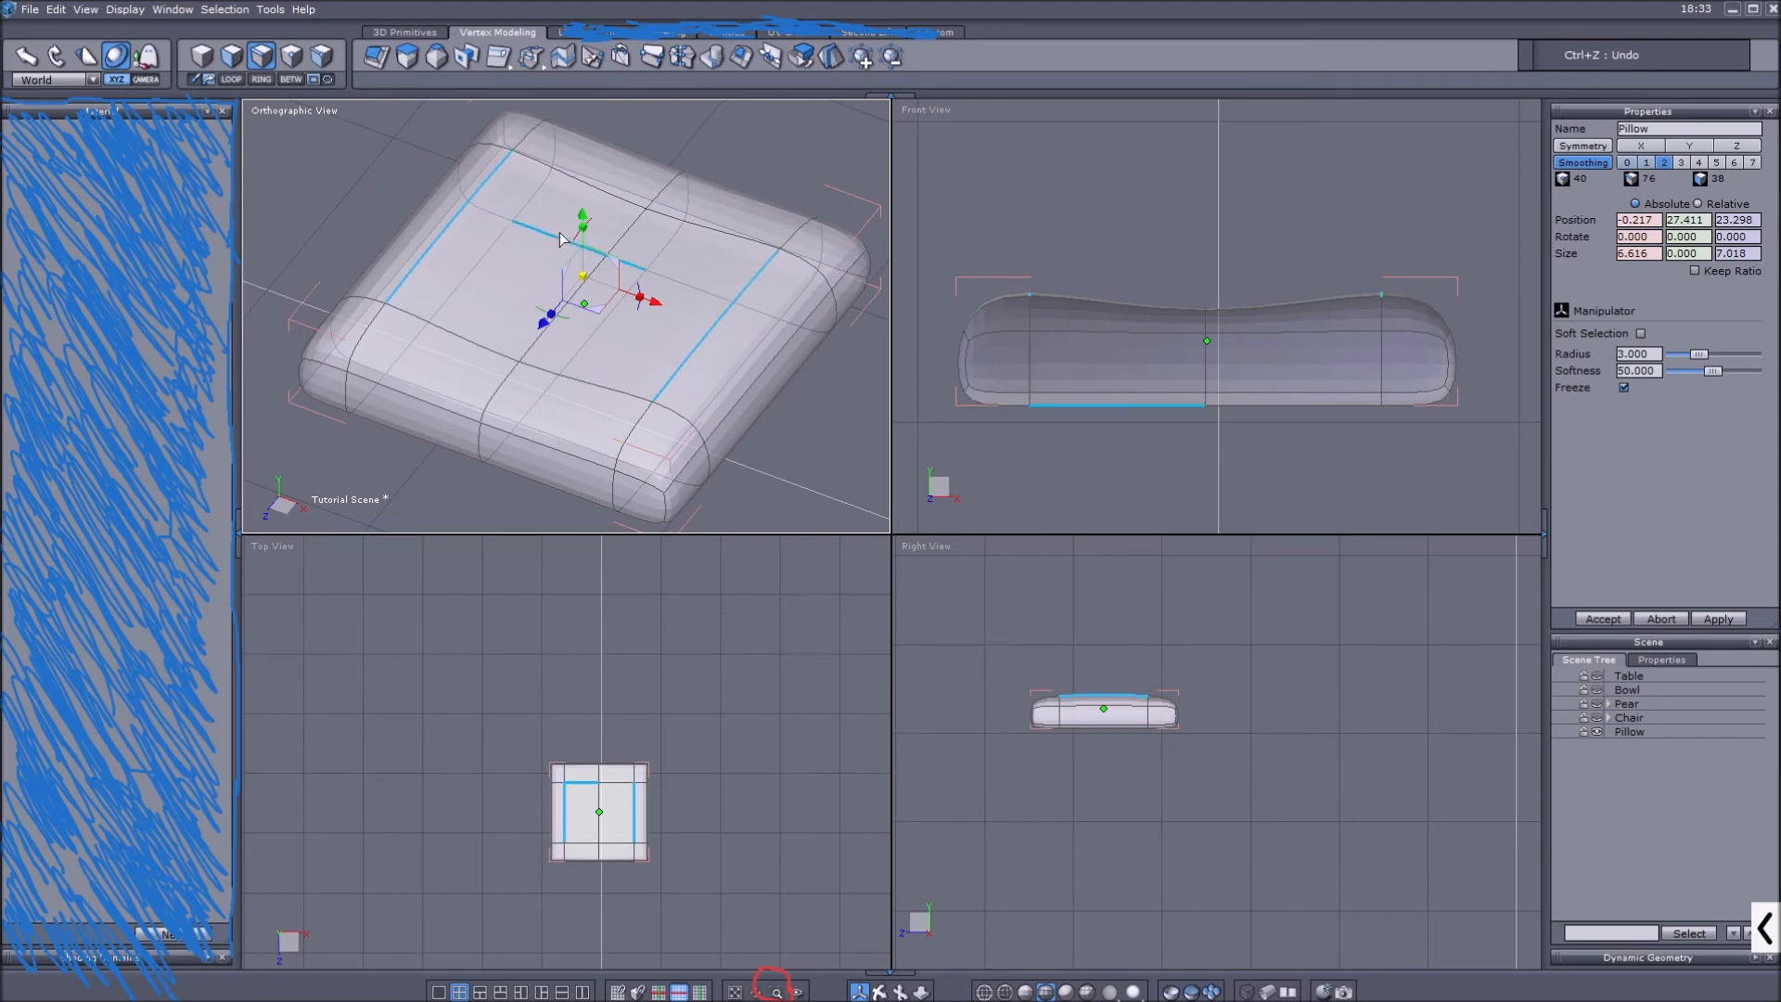
shift+click(507, 239)
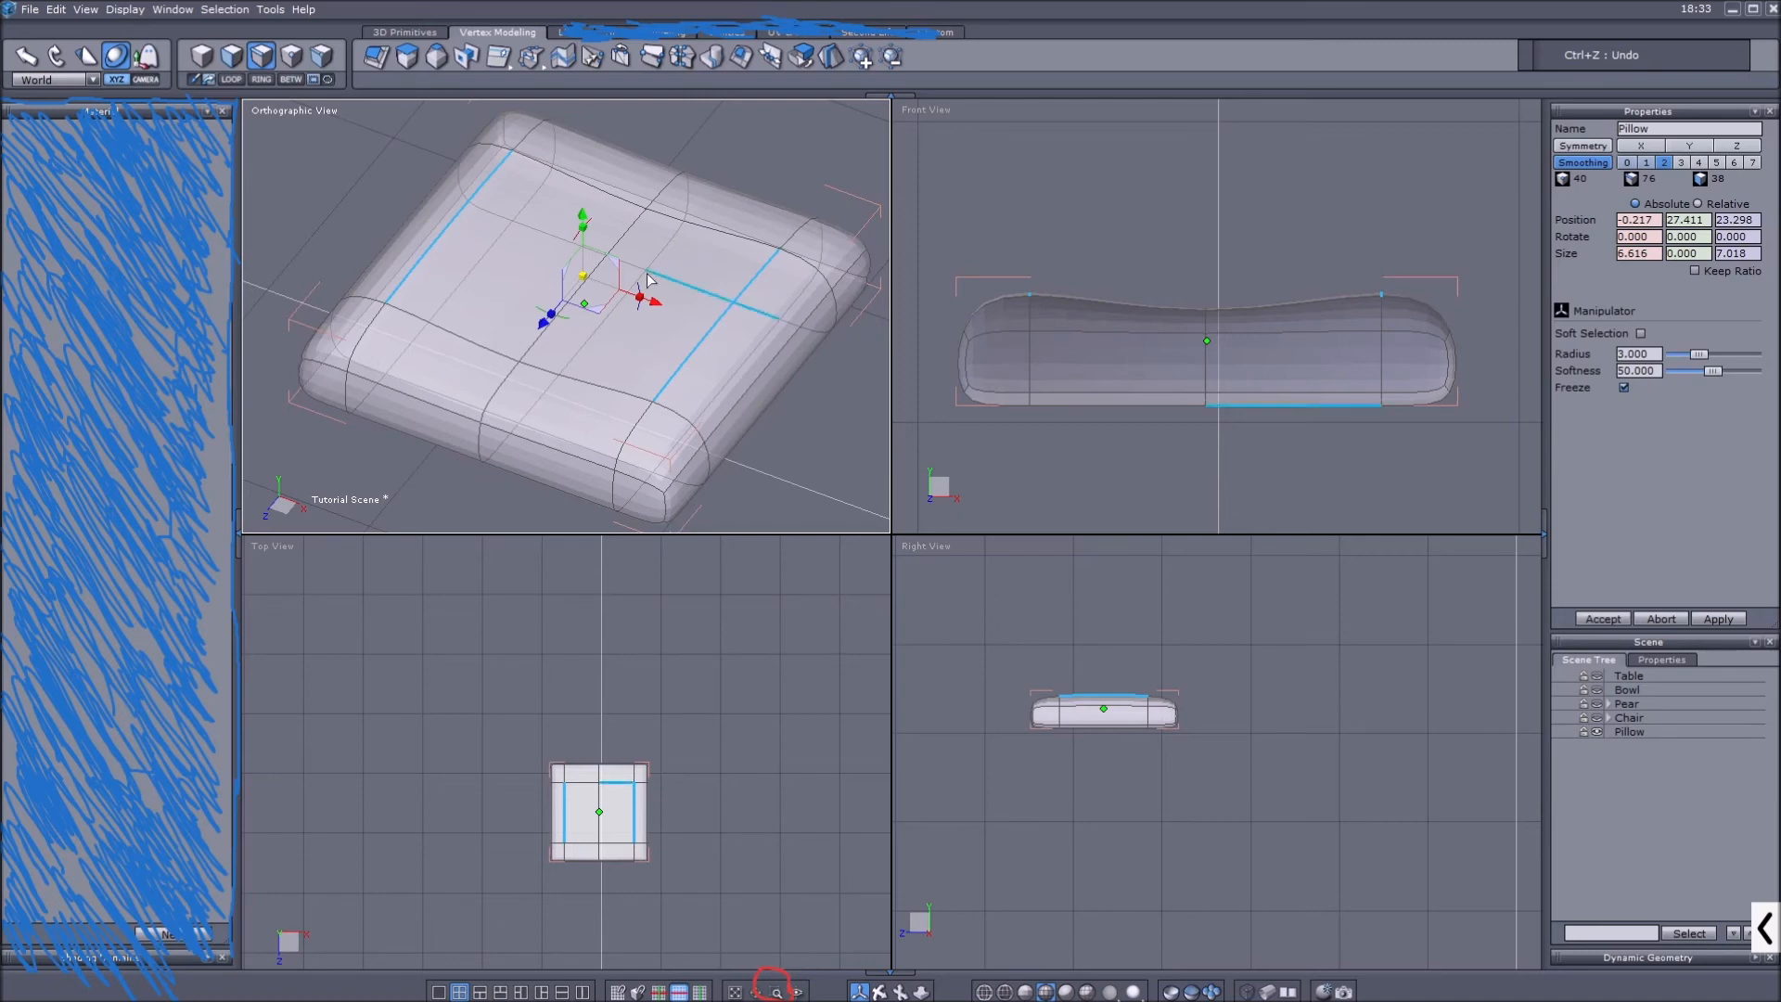
drag(640, 298, 597, 286)
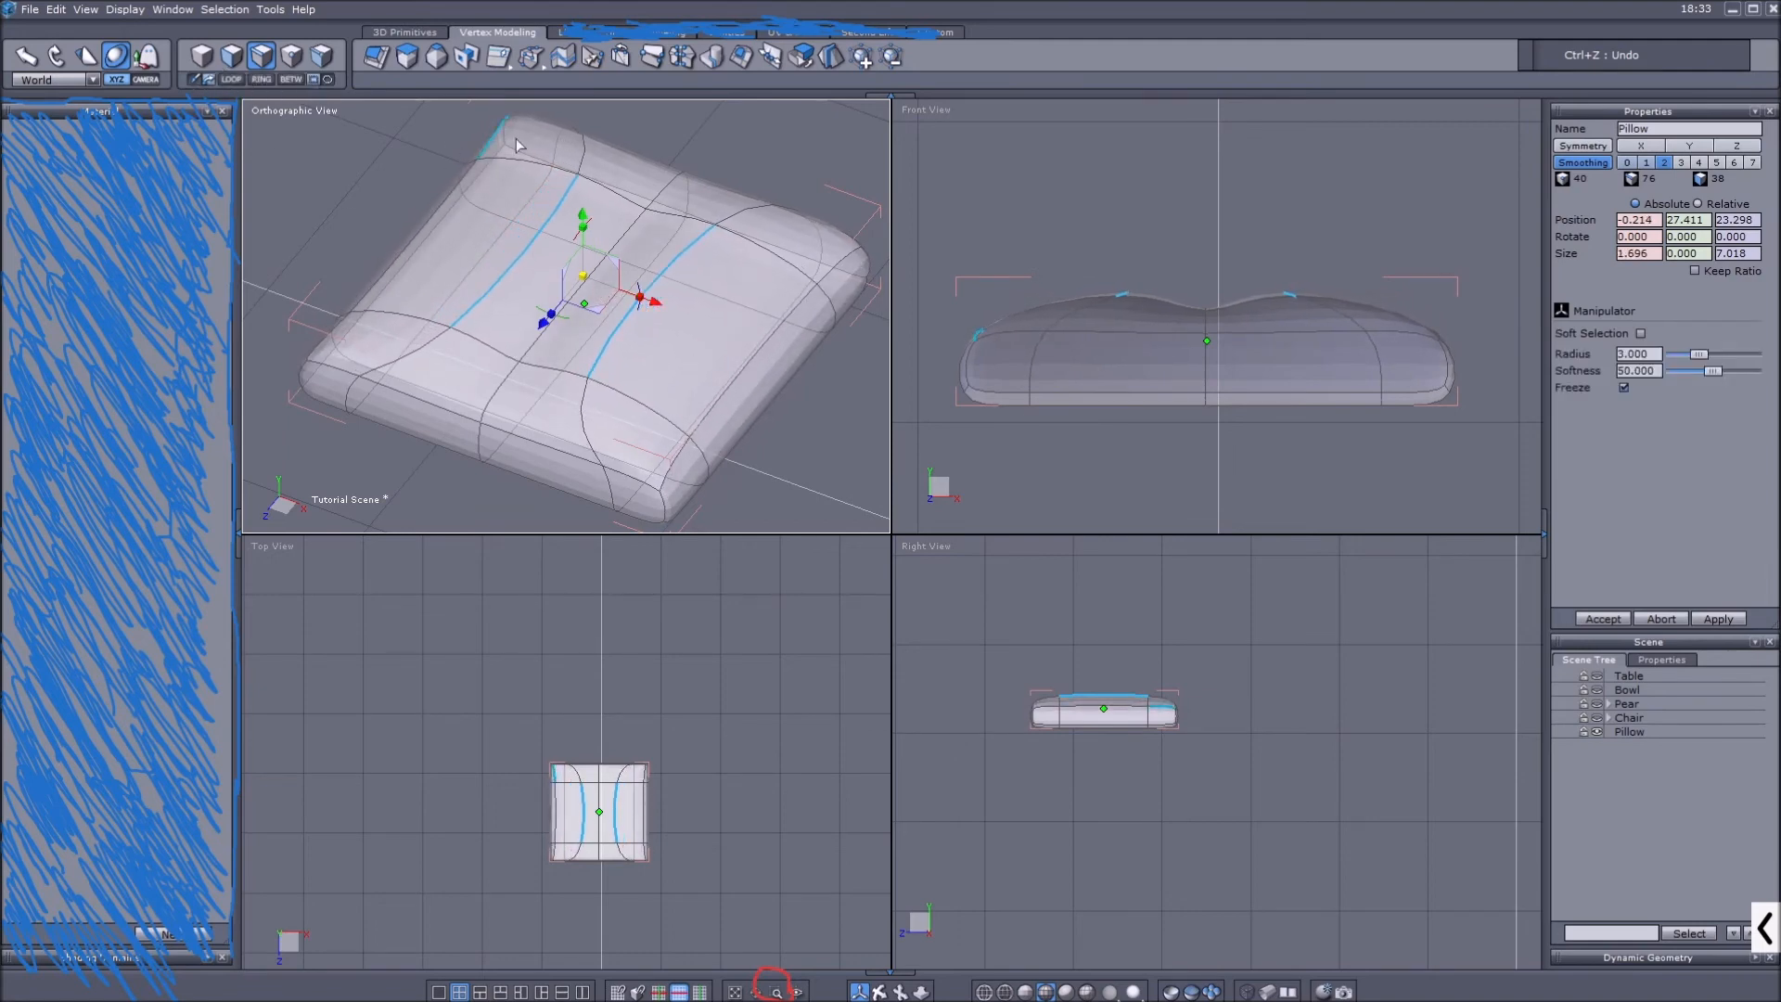
Select the four short cross edges around the Pillow's central line and examine the whole shape in object selection mode.
click(609, 192)
shift+click(553, 370)
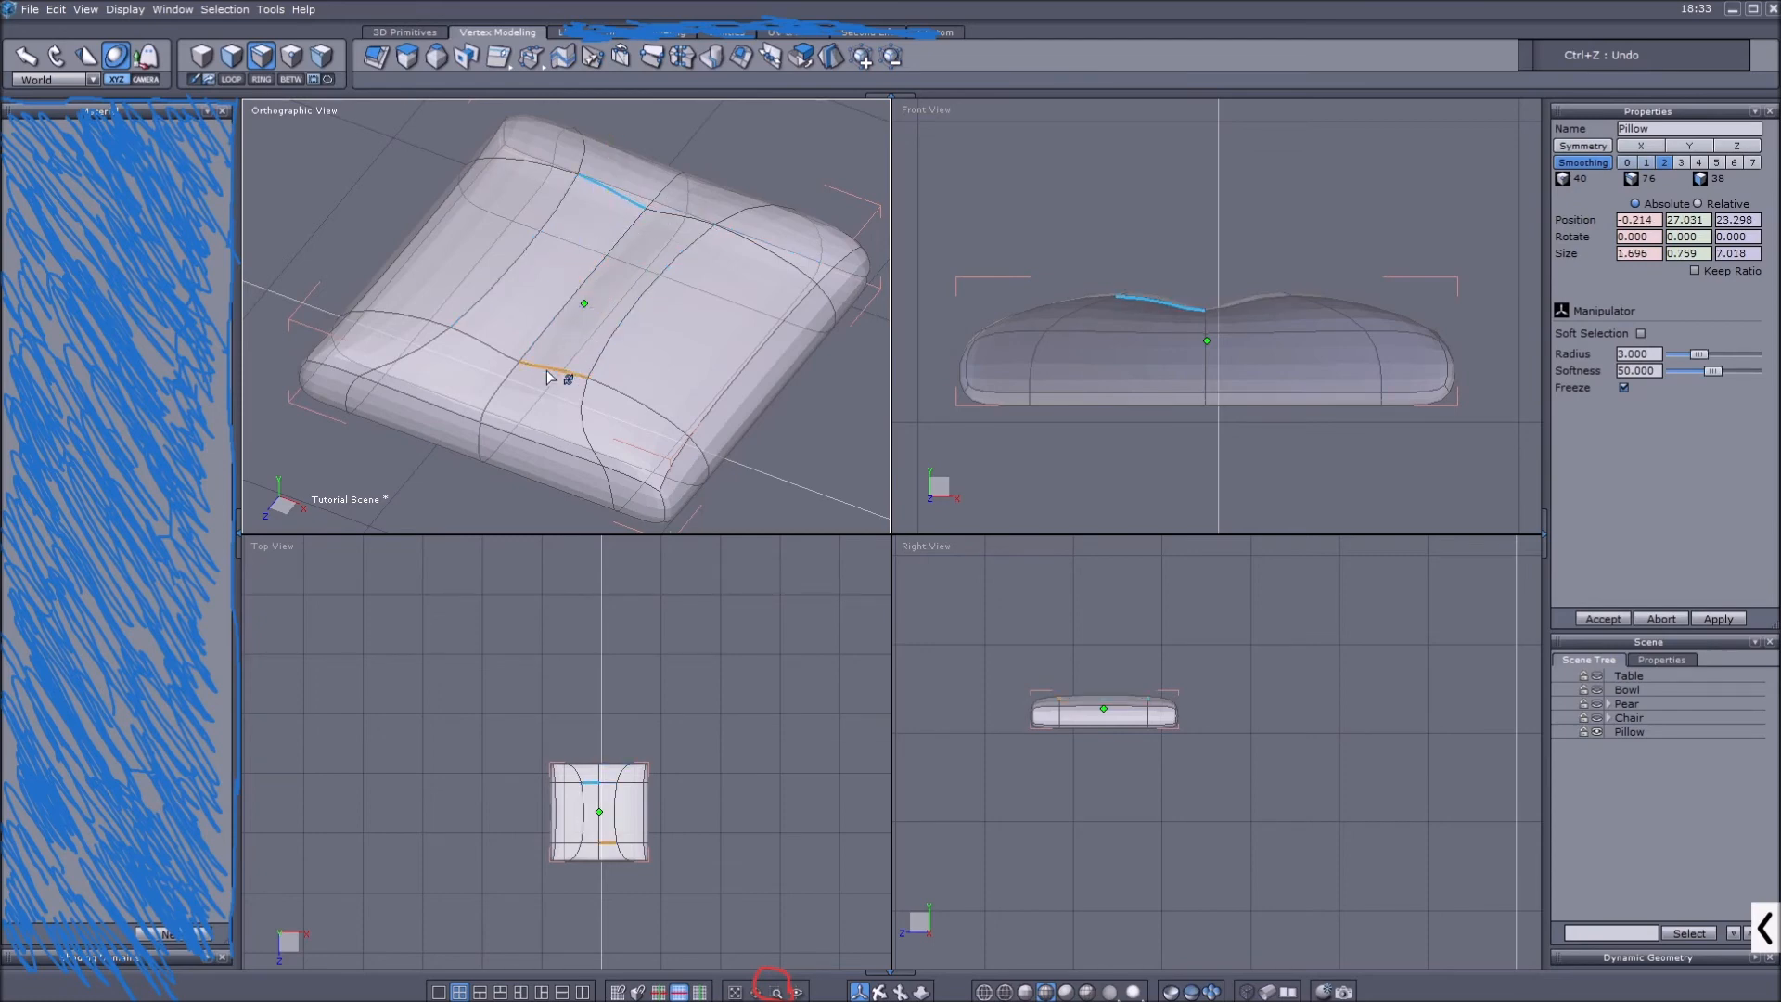
shift+click(685, 230)
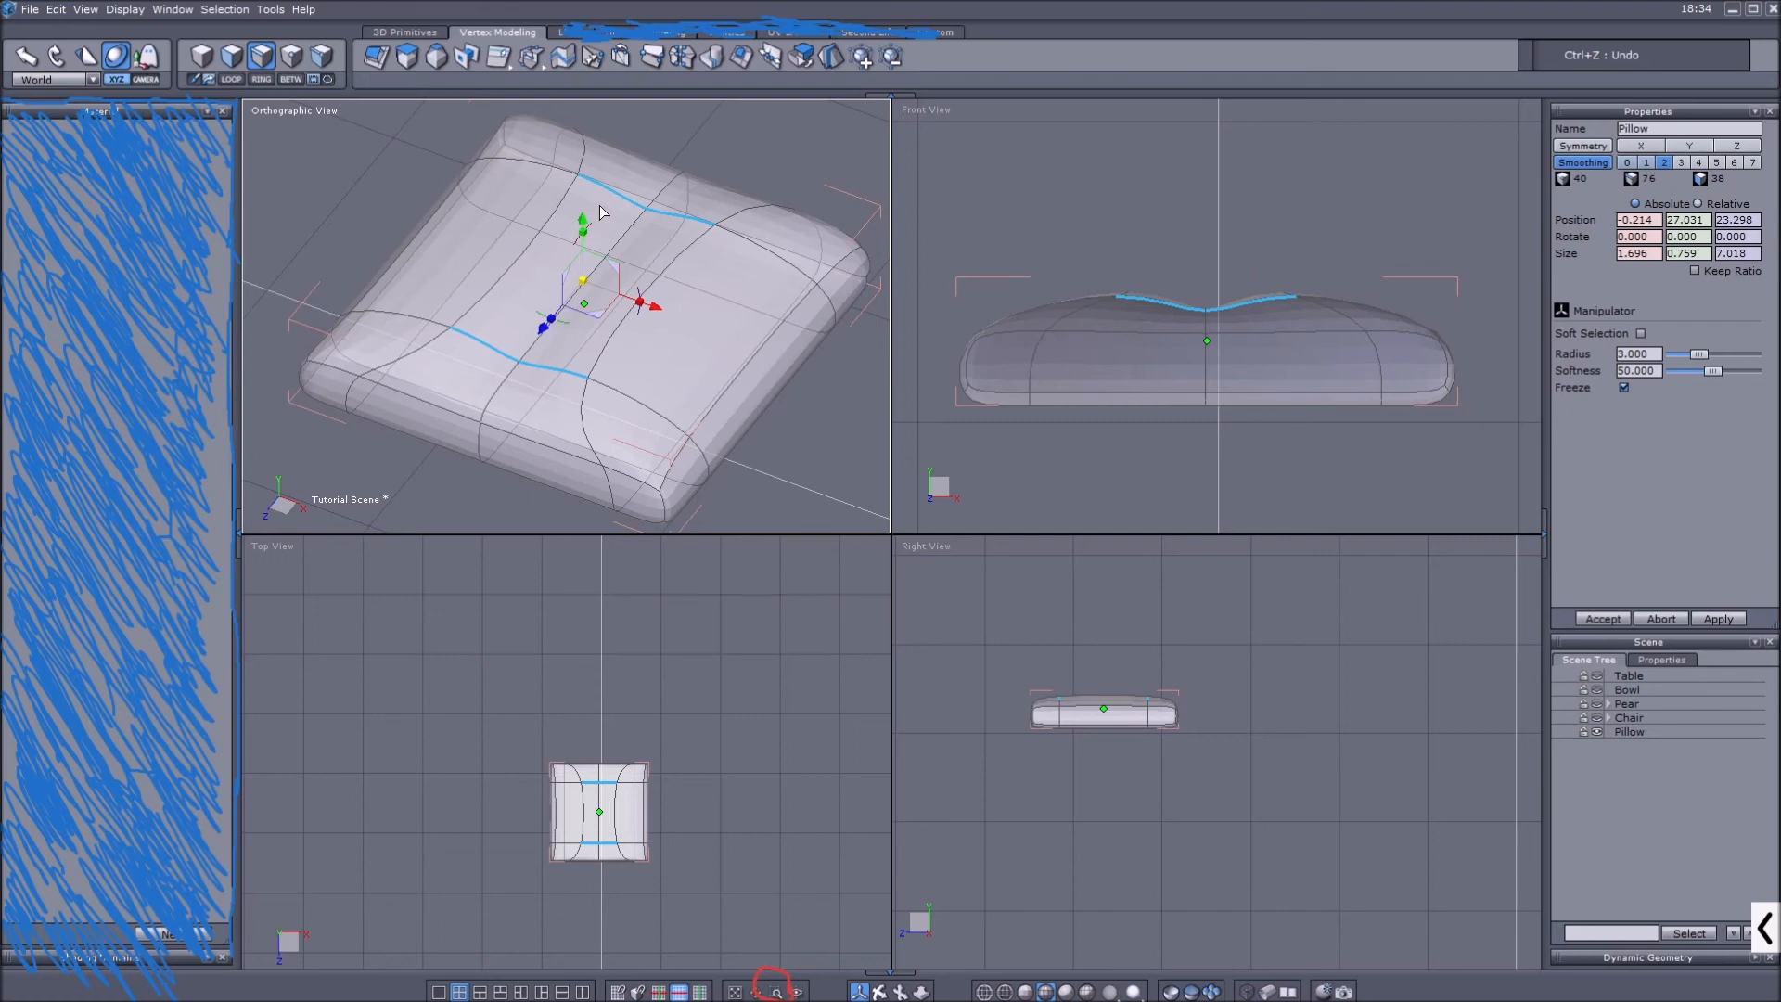
click(202, 56)
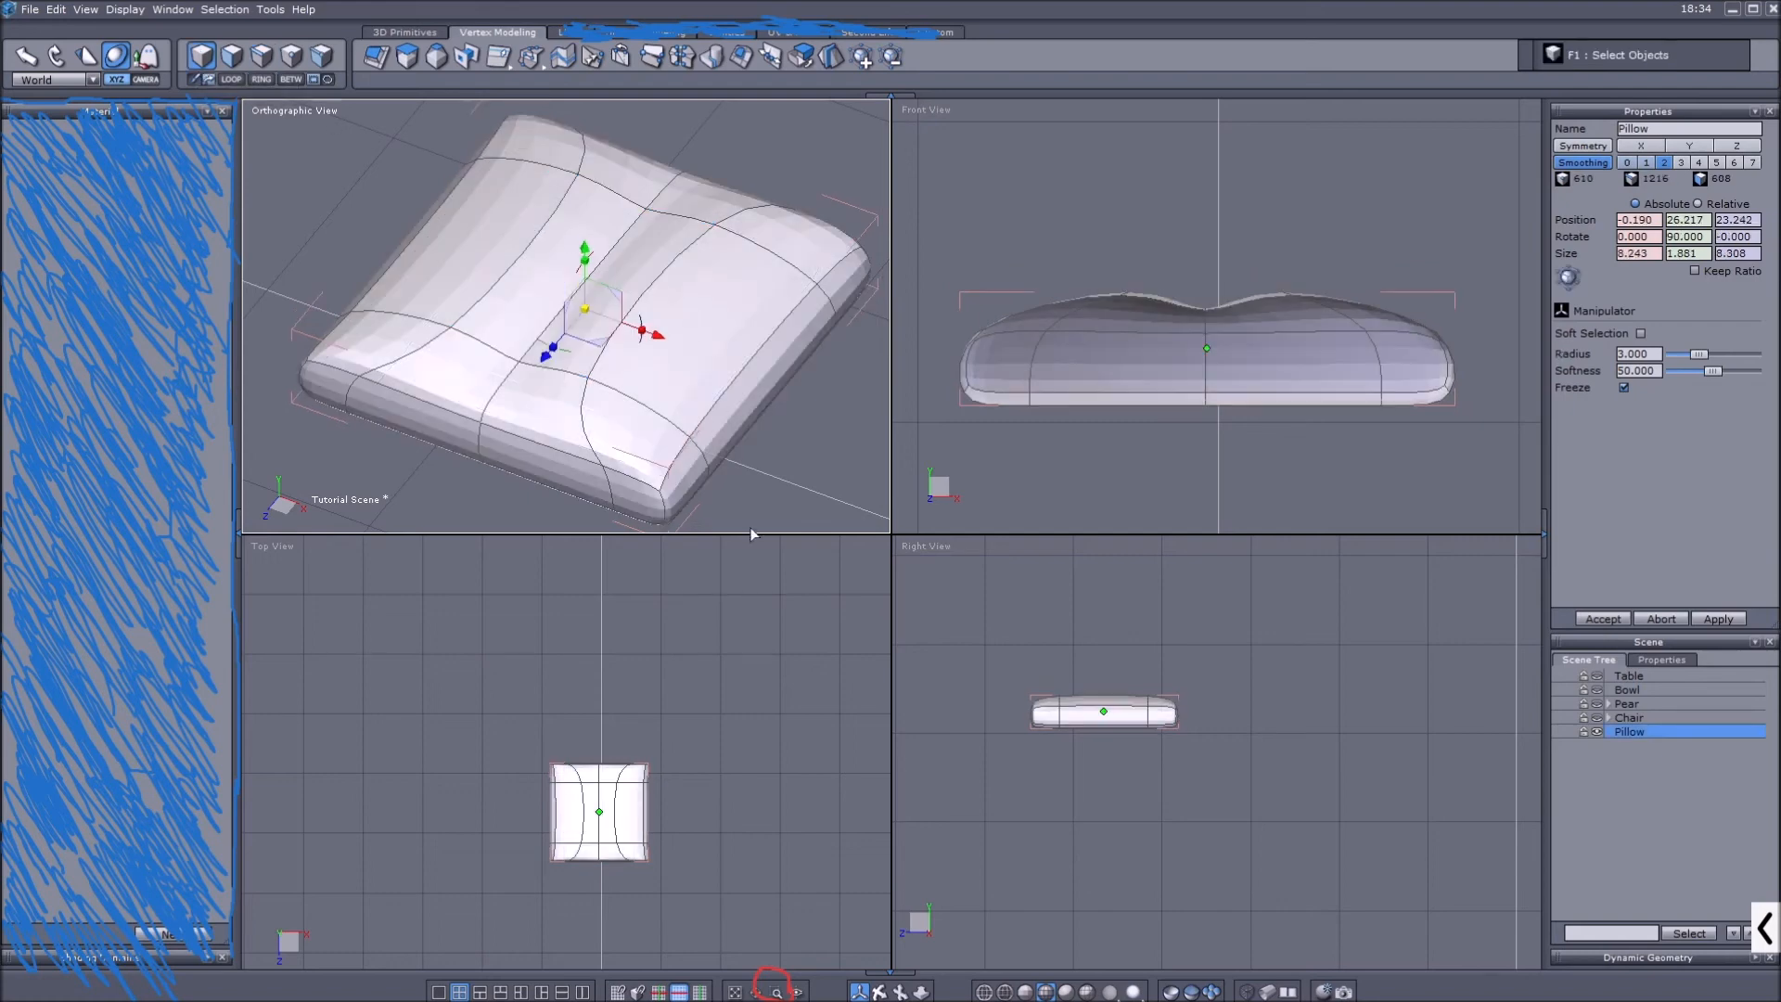
click(879, 992)
scroll(635, 305, down, 3)
mouse_move(635, 305)
mouse_down()
mouse_move(676, 259)
mouse_move(623, 290)
mouse_up()
scroll(639, 277, up, 5)
click(859, 992)
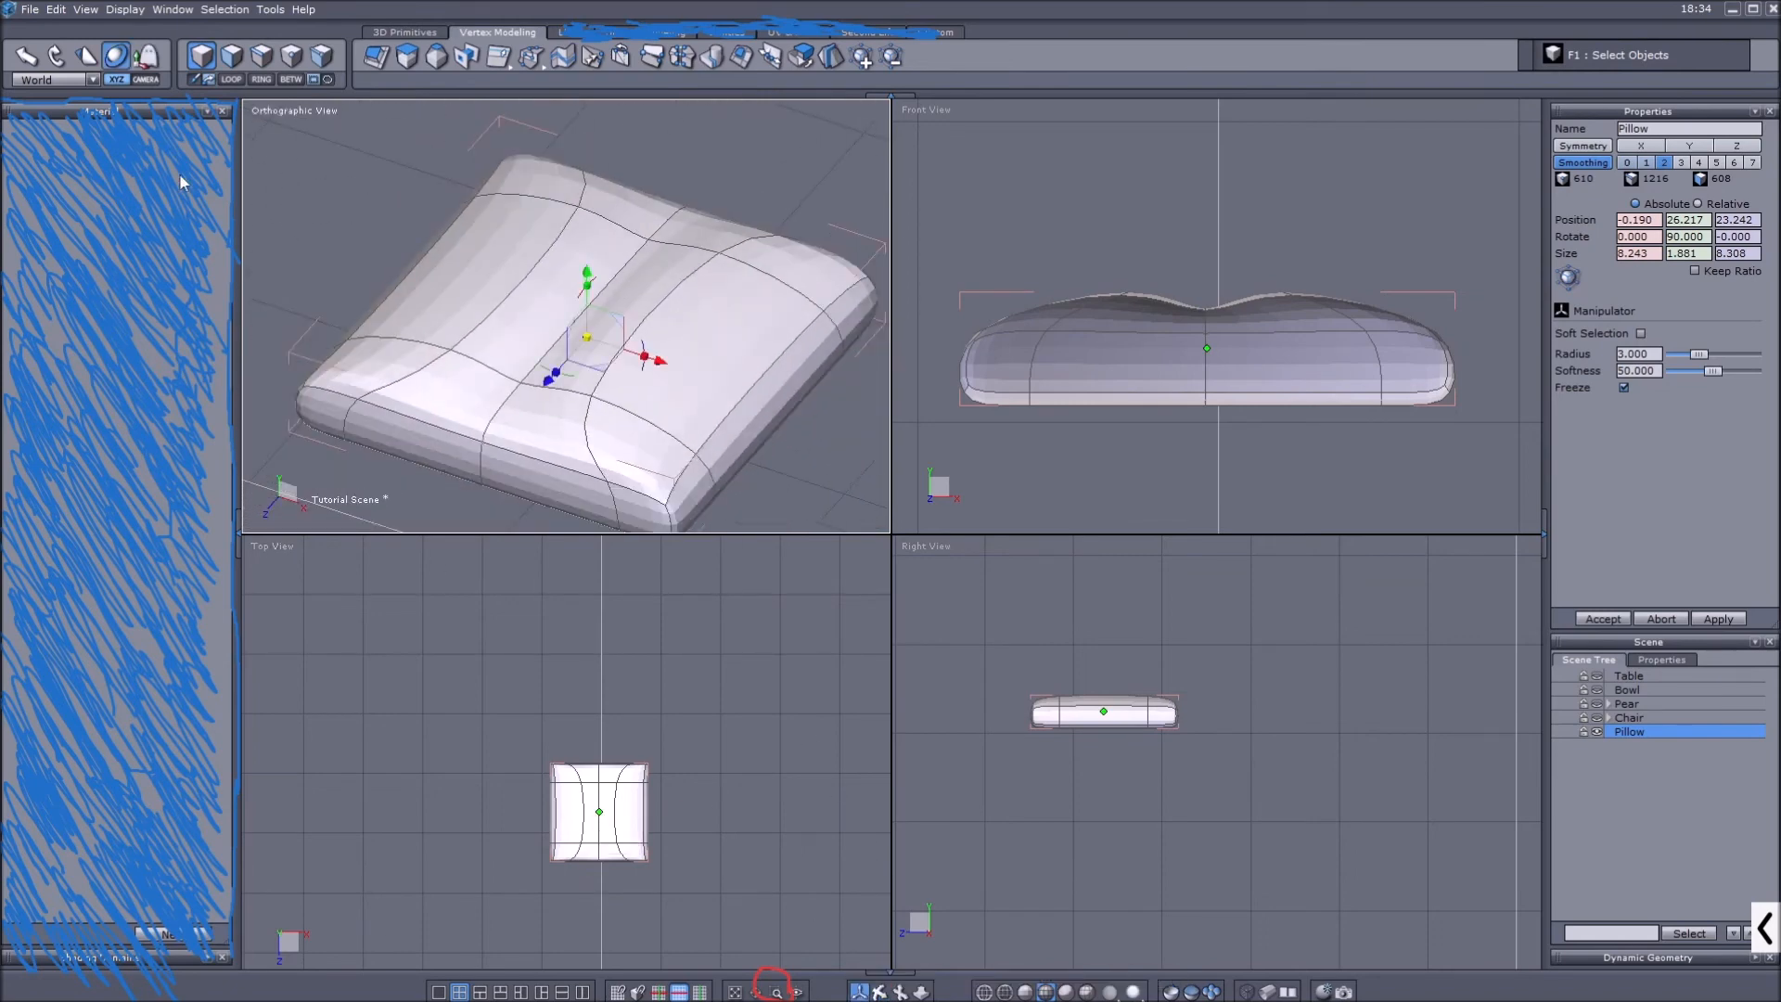
Select the central edge along Z on the Pillow's upper face and lower it along Y to deepen the middle crease.
click(261, 55)
click(647, 281)
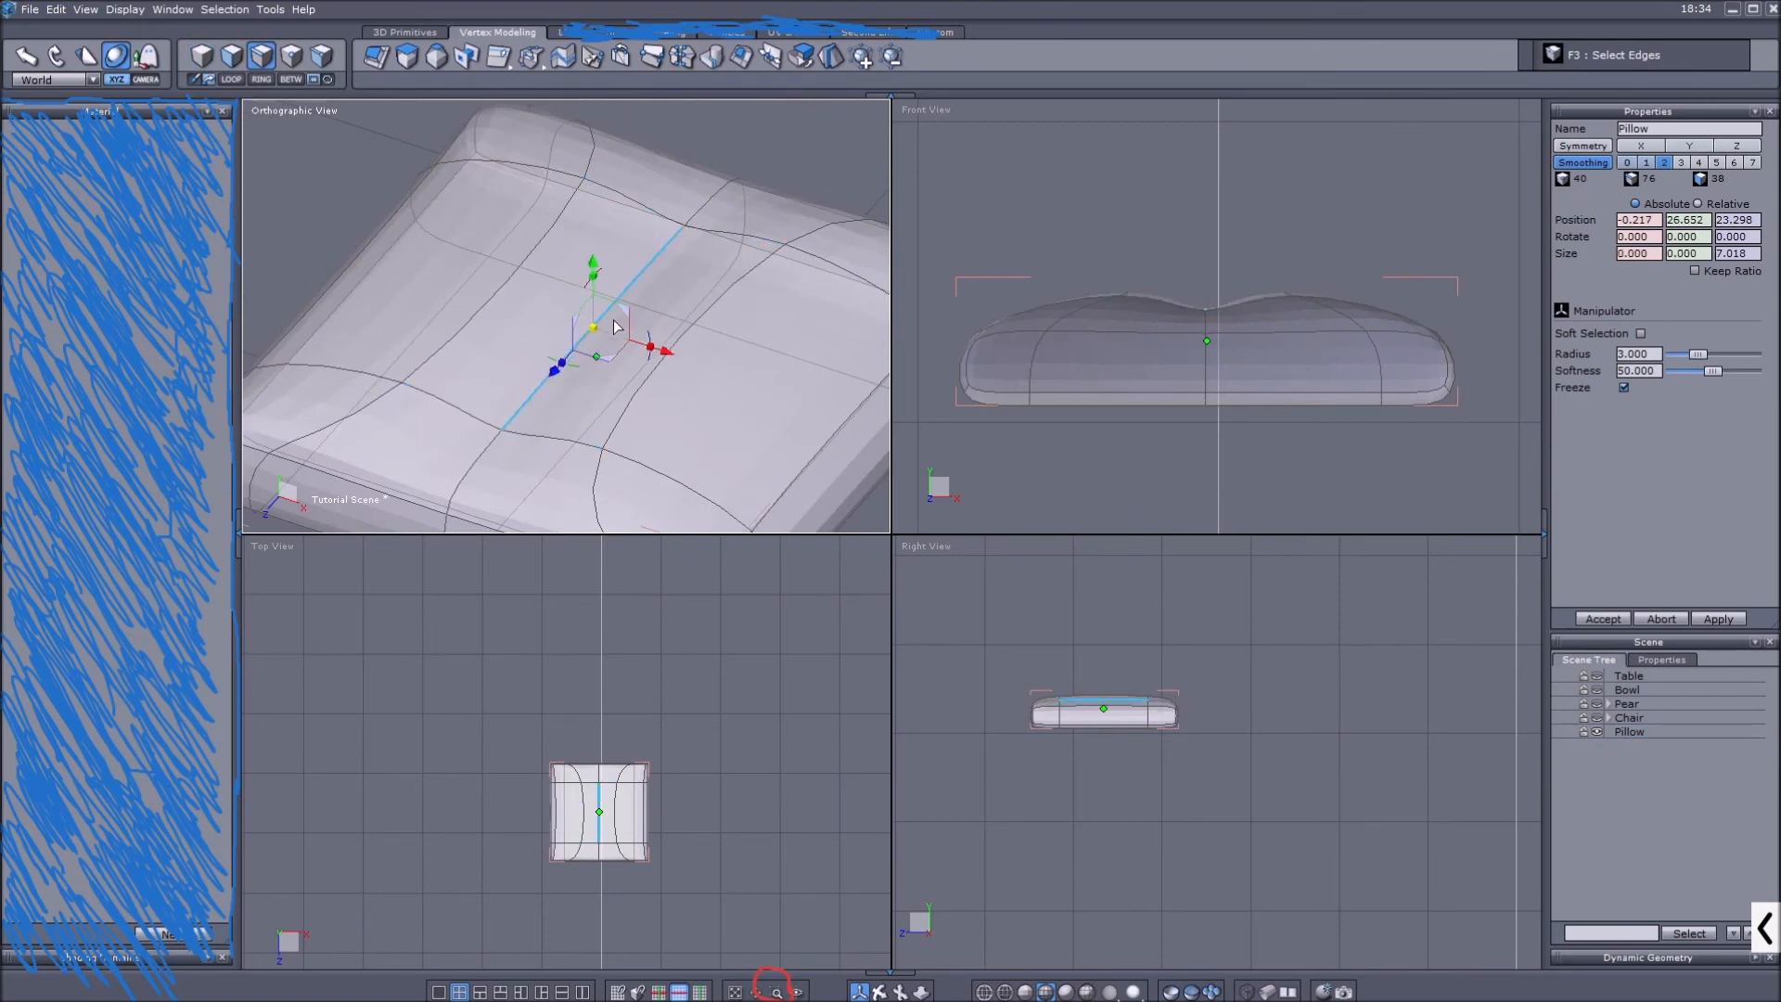
mouse_move(601, 332)
mouse_down()
mouse_move(503, 334)
mouse_move(593, 339)
mouse_move(708, 298)
mouse_move(426, 301)
mouse_move(824, 270)
mouse_move(538, 307)
mouse_move(595, 336)
mouse_up()
key(ctrl+z)
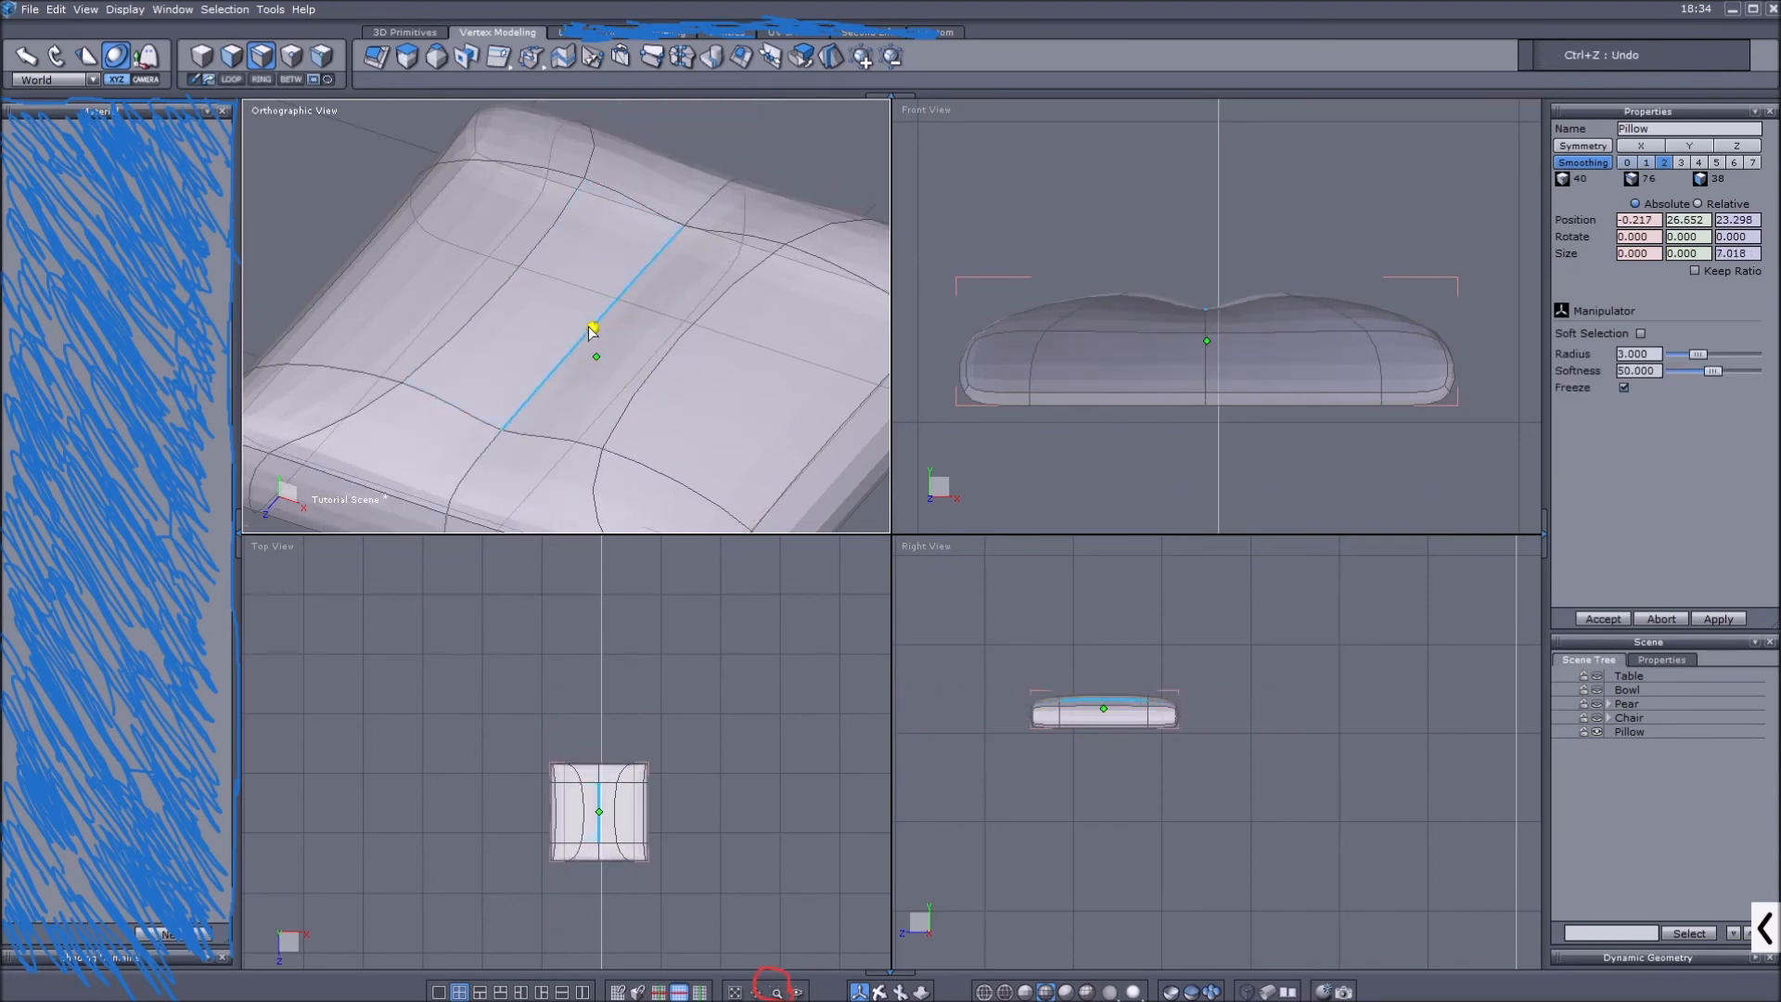
scroll(1211, 292, down, 2)
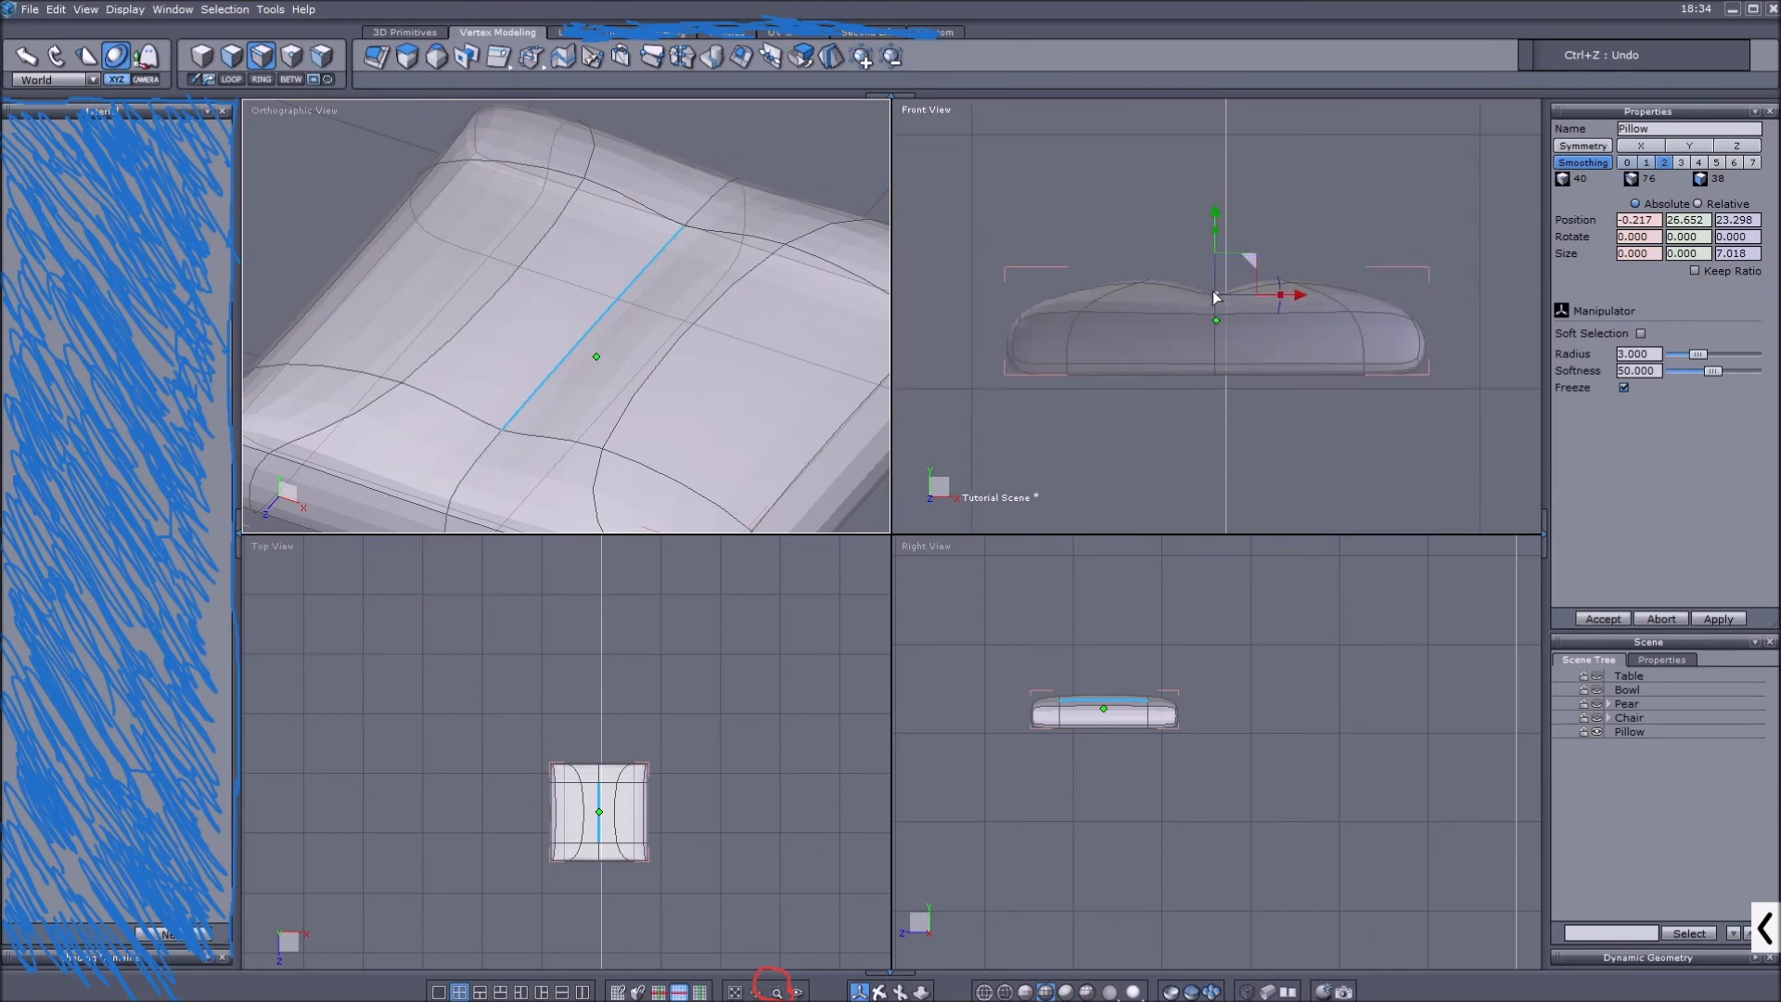
drag(1212, 209, 1202, 238)
scroll(673, 330, down, 2)
scroll(674, 330, up, 2)
Select the two outer edges continuing the Pillow's central line and lower them along Y, finishing in object selection mode.
click(702, 210)
shift+click(477, 464)
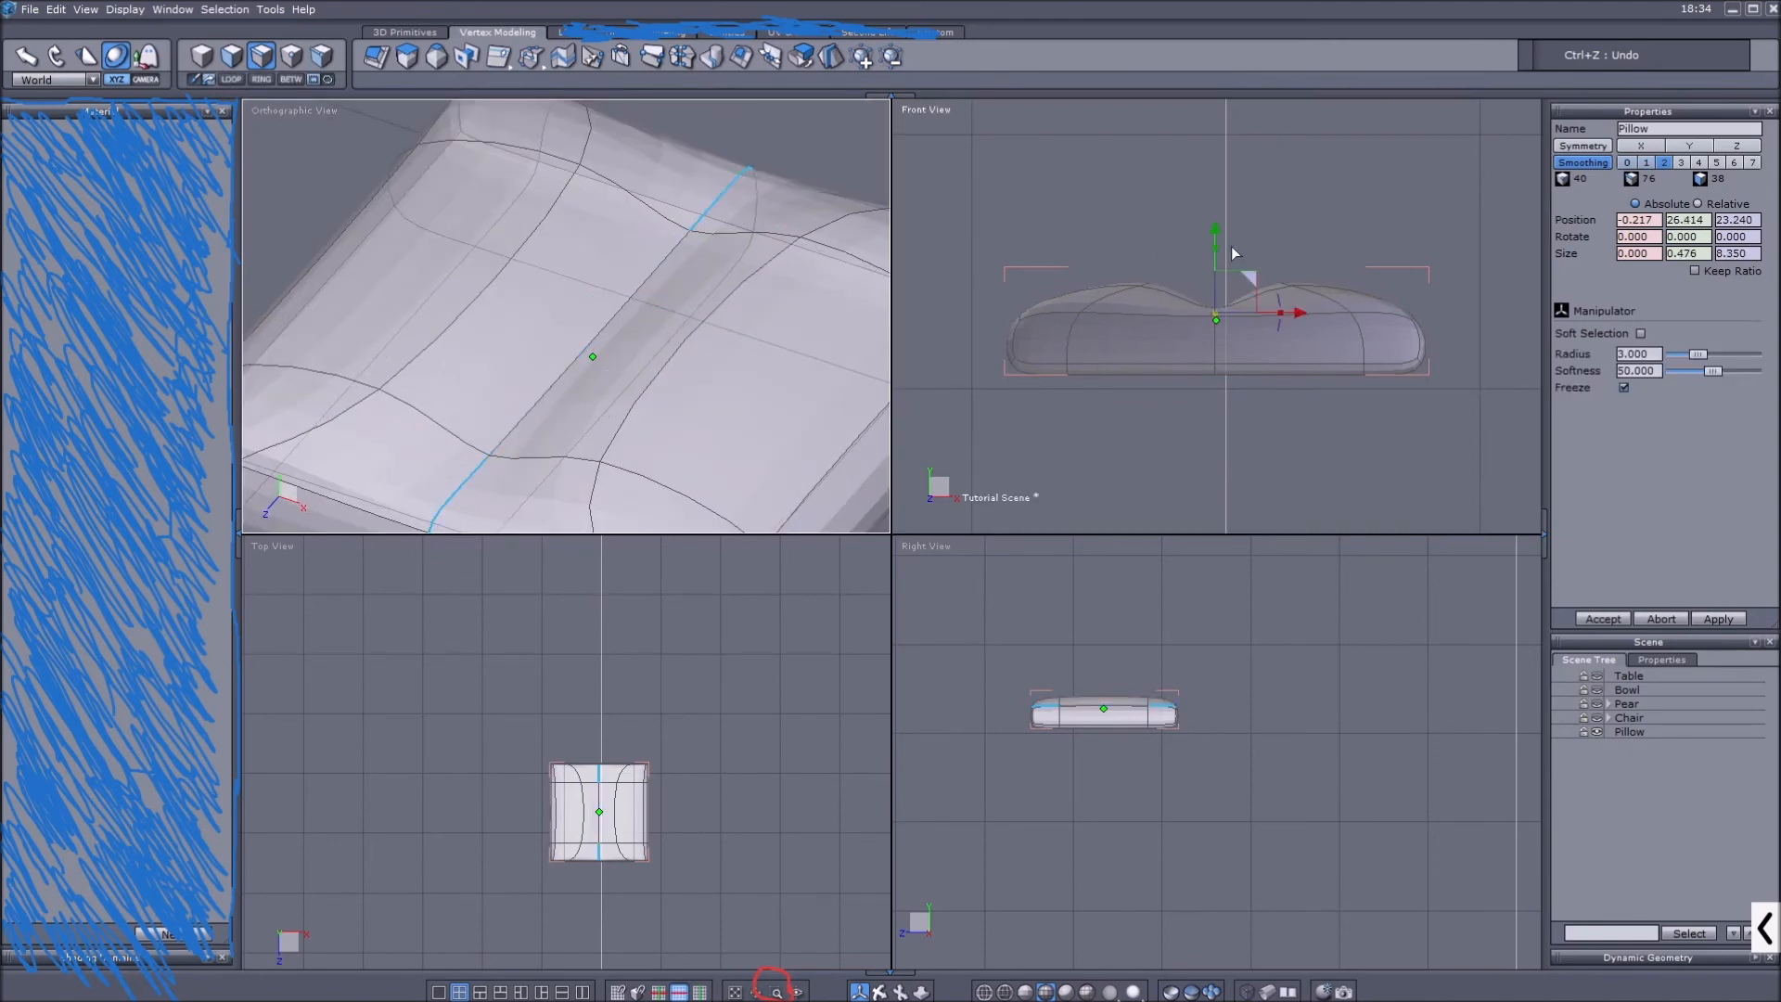
drag(1223, 231, 1223, 247)
scroll(707, 271, down, 2)
key(F1)
scroll(594, 269, down, 2)
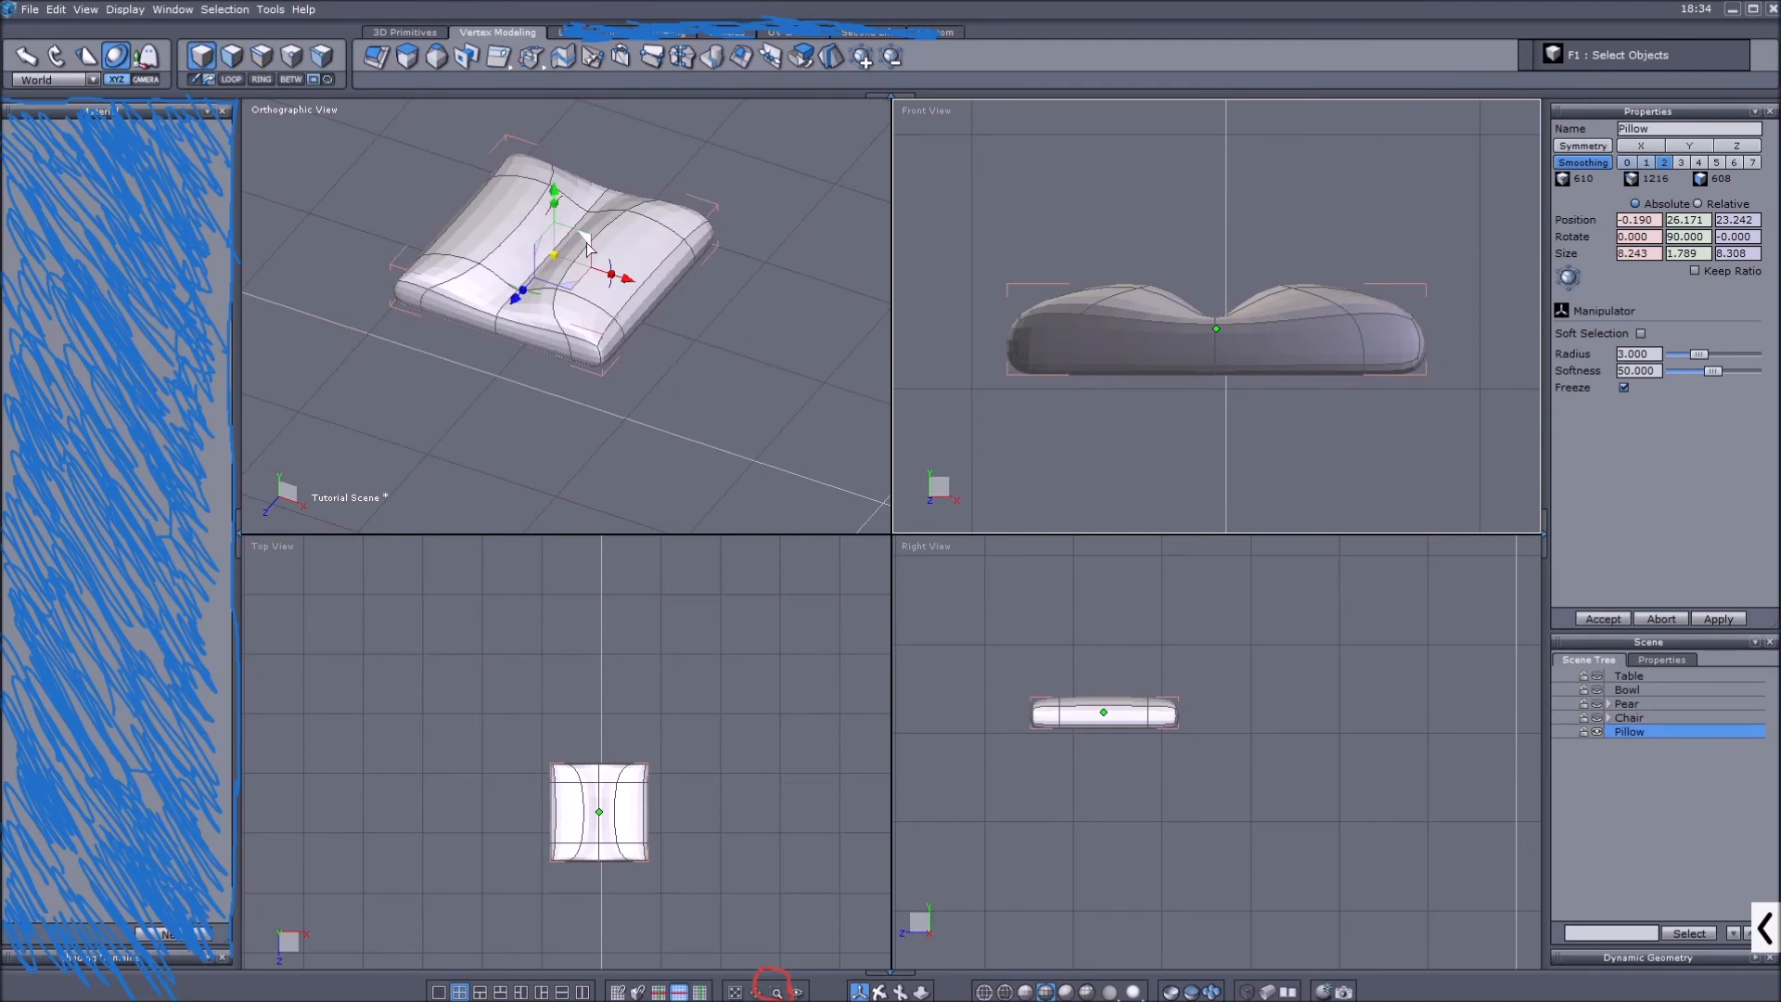
scroll(556, 234, up, 1)
scroll(552, 241, up, 1)
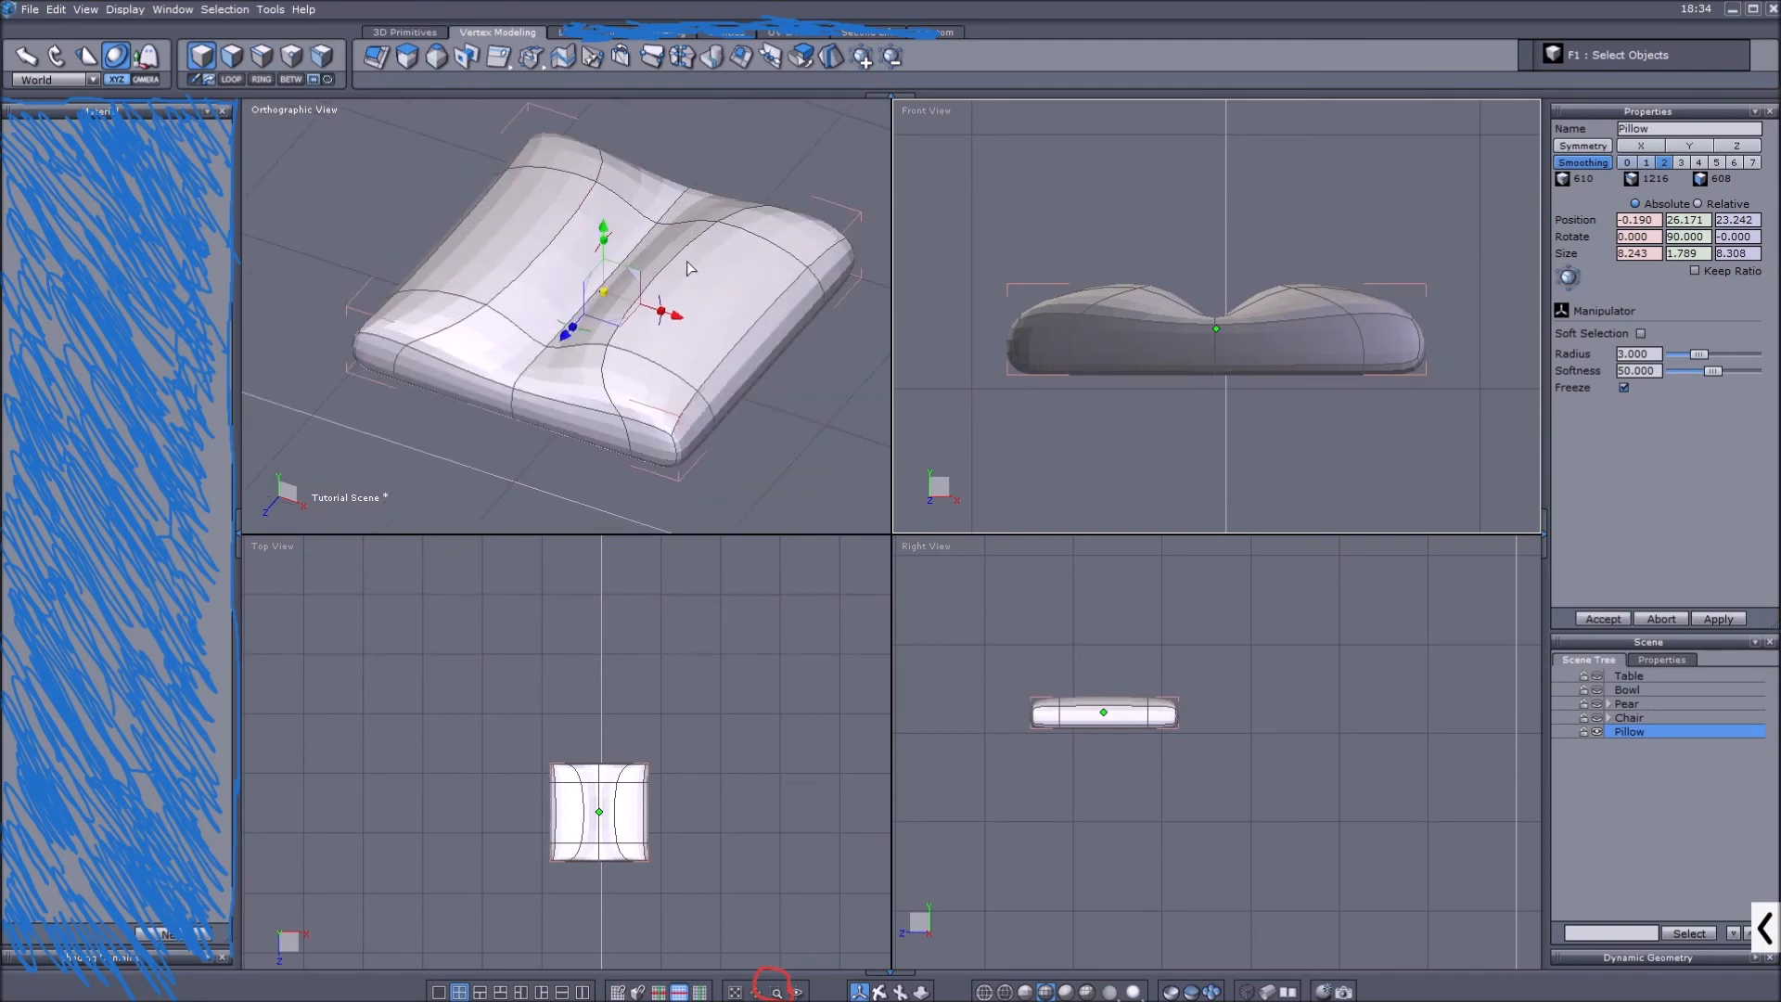
Scale the two raised edges beside the Pillow's crease slightly farther apart along X and return to object selection mode.
click(262, 57)
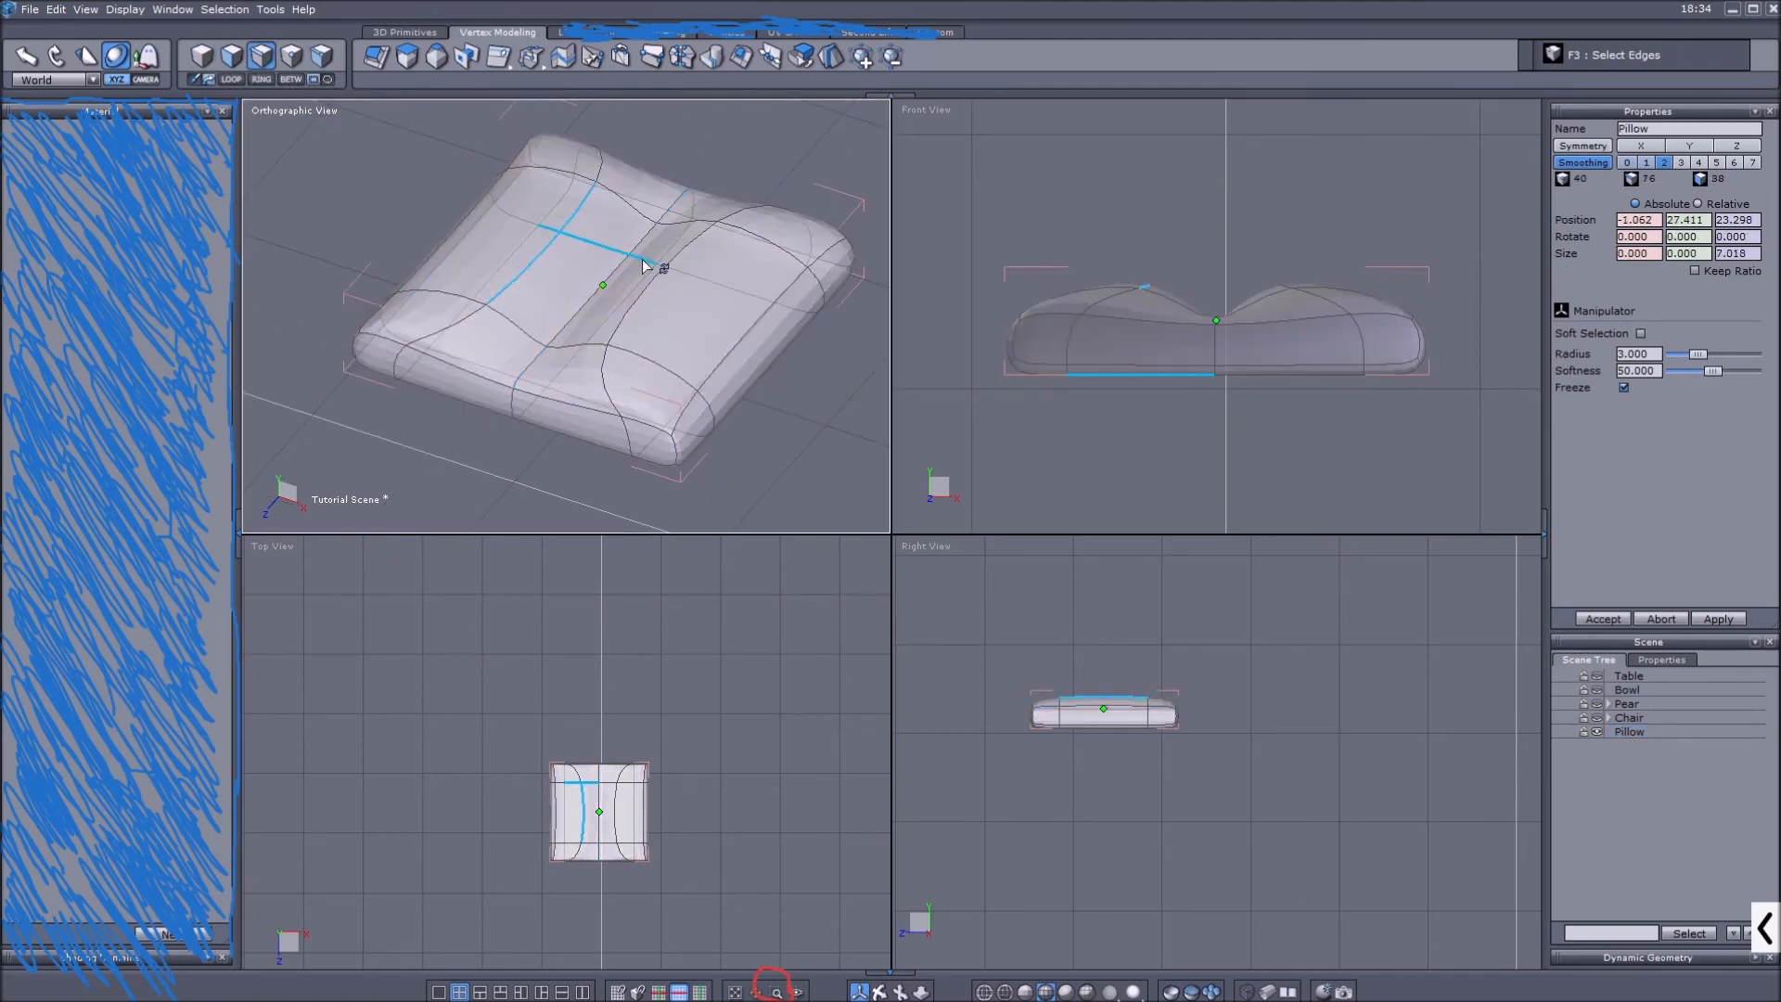
drag(660, 281, 699, 303)
click(201, 56)
scroll(419, 202, down, 1)
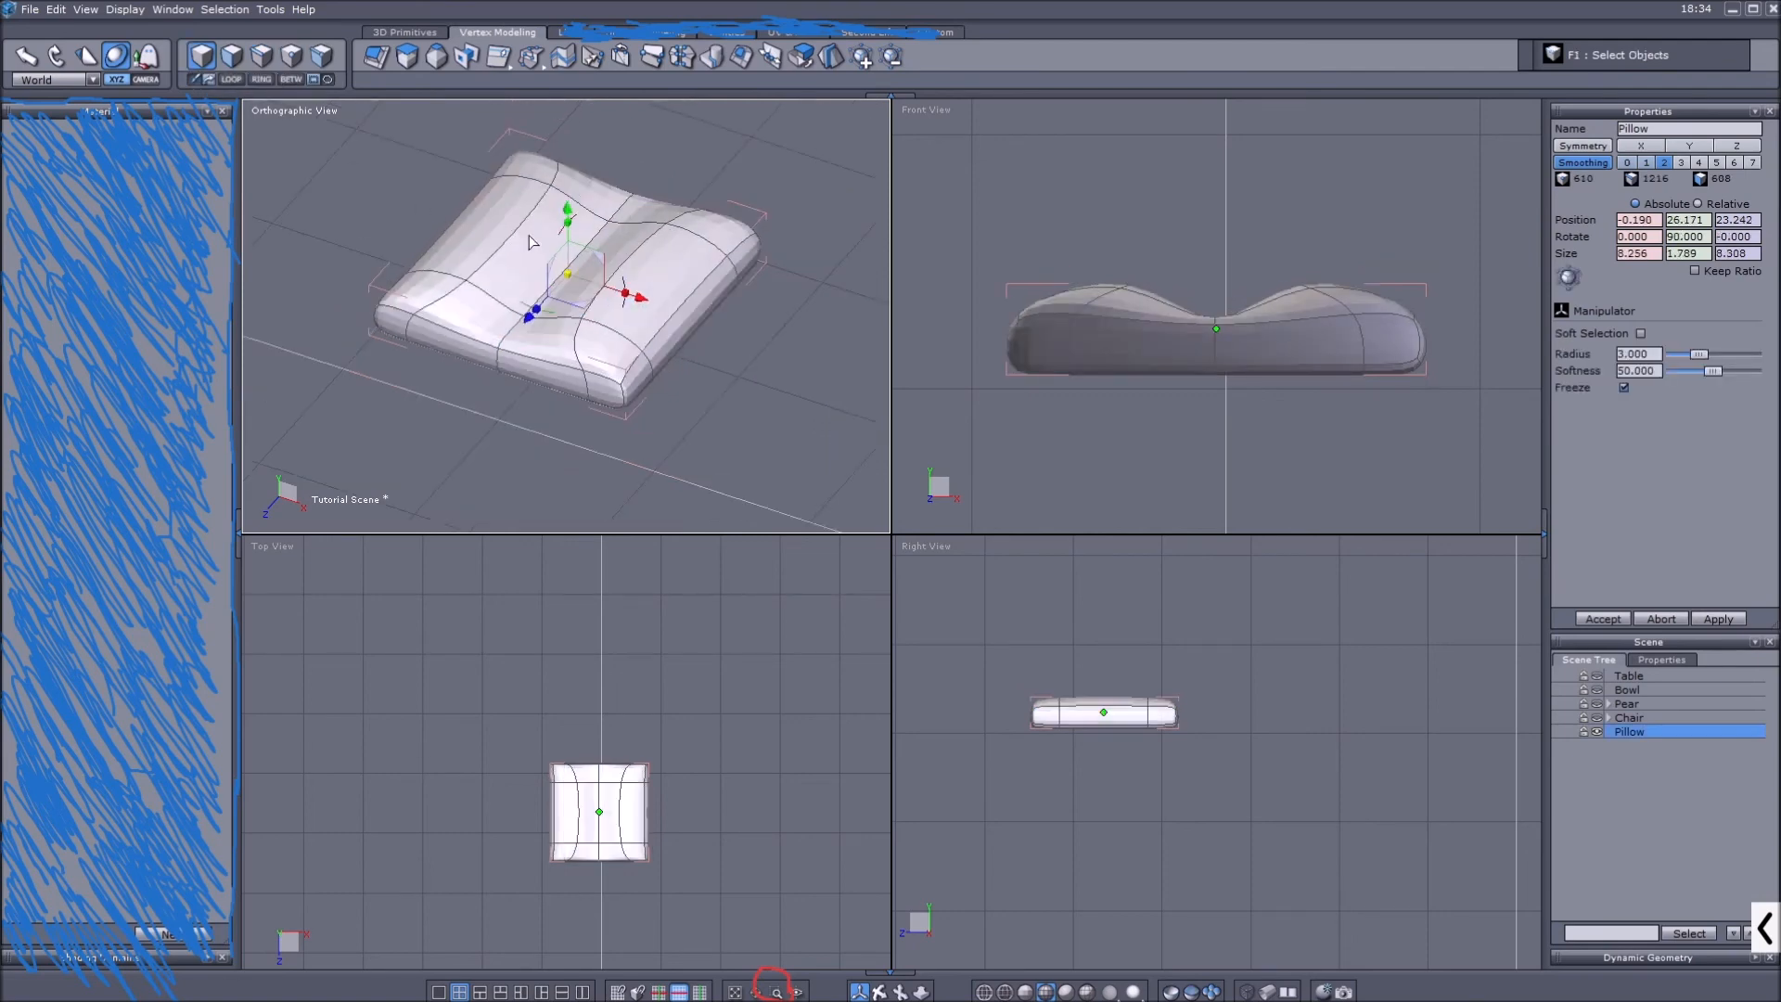
Make the Chair visible in the scene and select the Pillow again.
click(1598, 718)
click(1631, 758)
click(1629, 732)
scroll(557, 279, down, 3)
scroll(684, 317, up, 2)
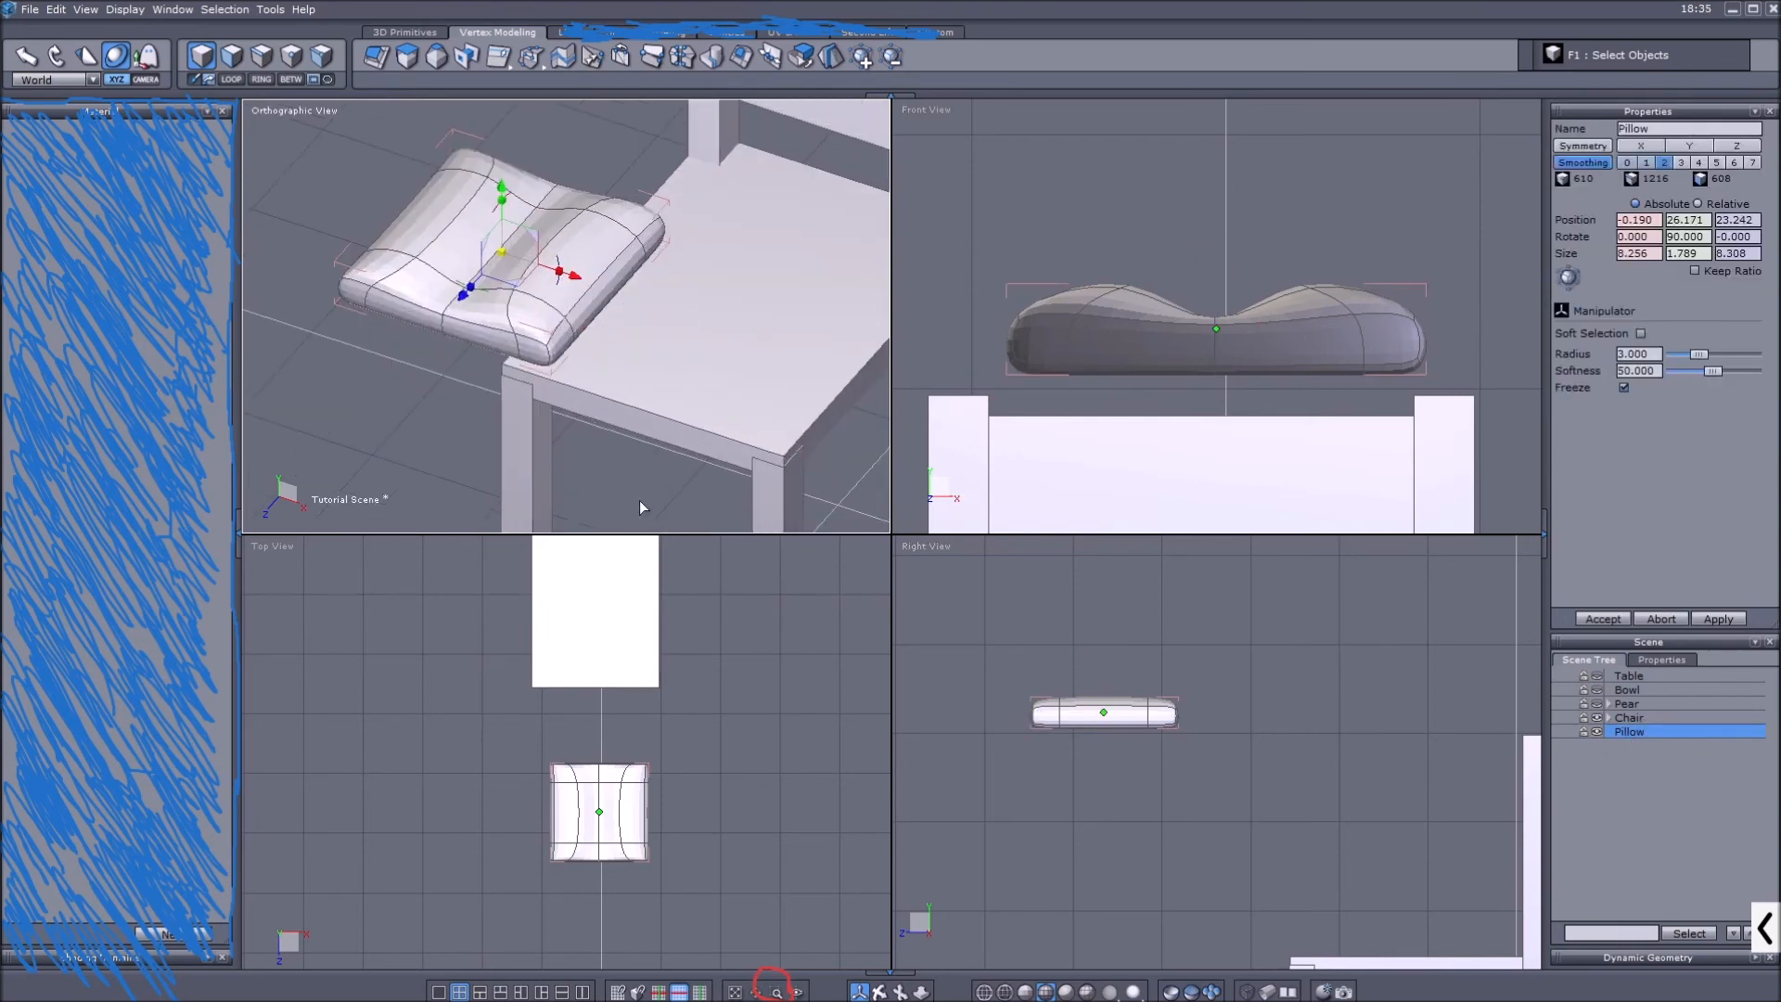
Move the Pillow over the chair seat to about X -0.393, Z 6.493 and lower it to about Y 12.902.
scroll(681, 709, down, 2)
drag(654, 888, 656, 734)
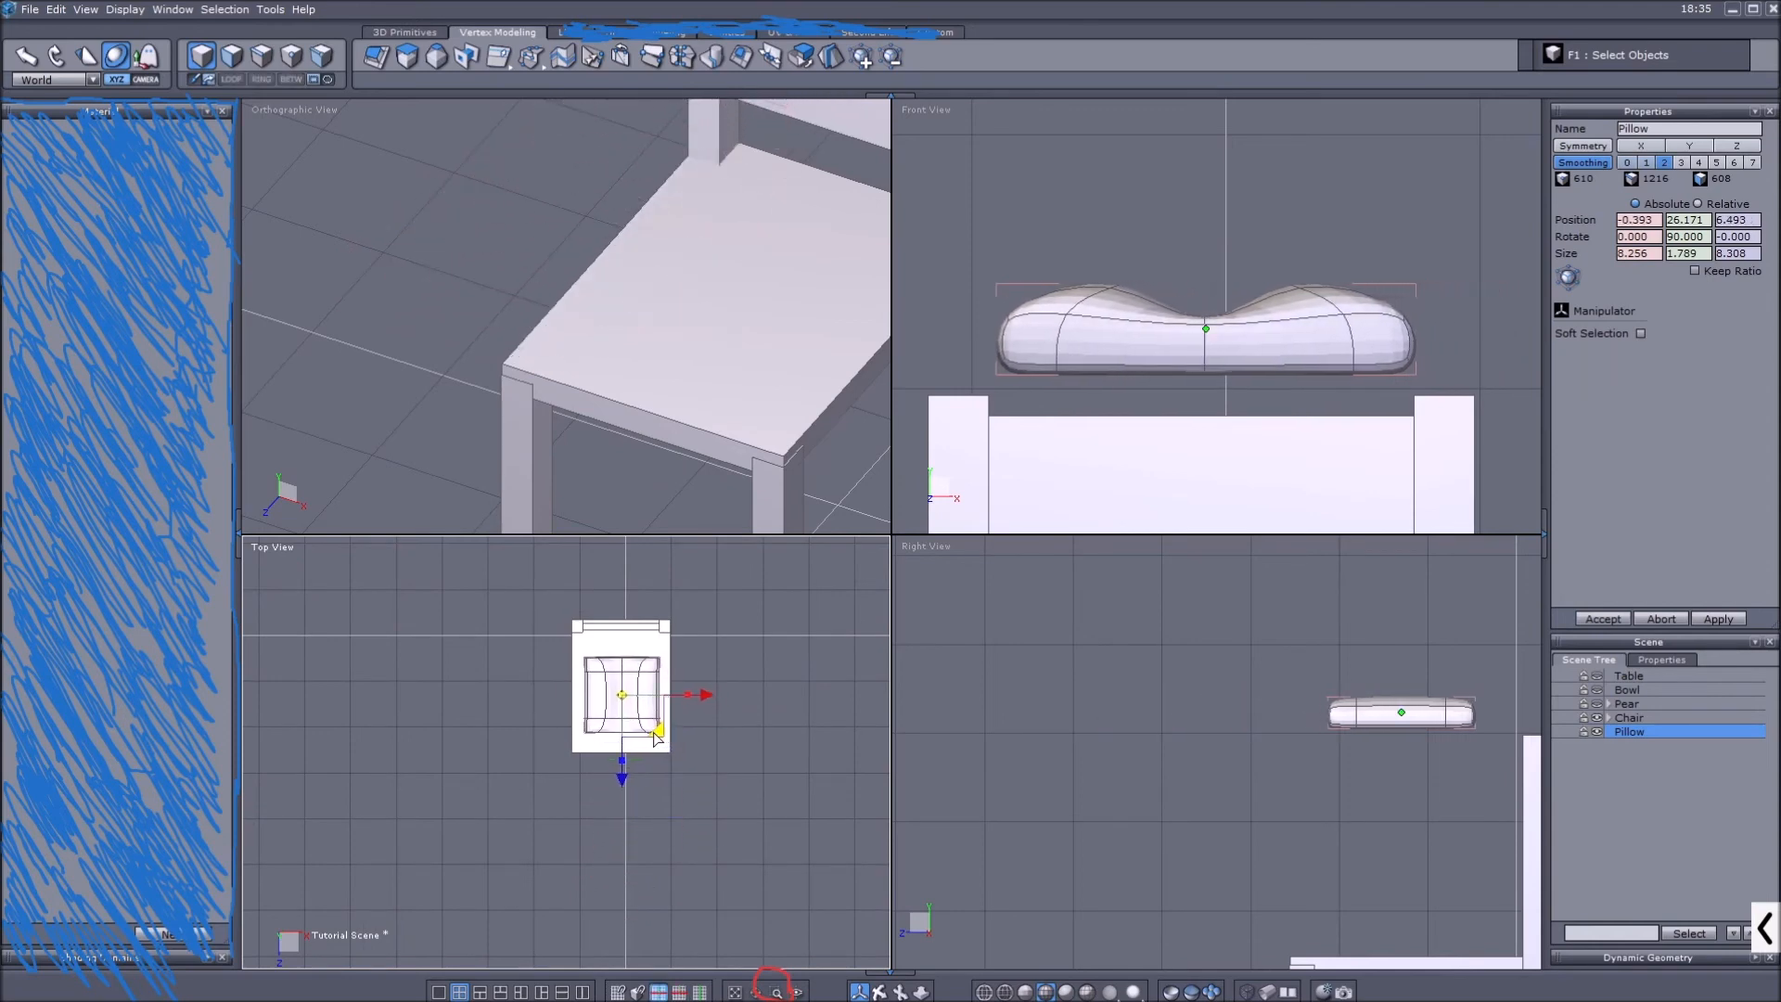
scroll(656, 705, up, 3)
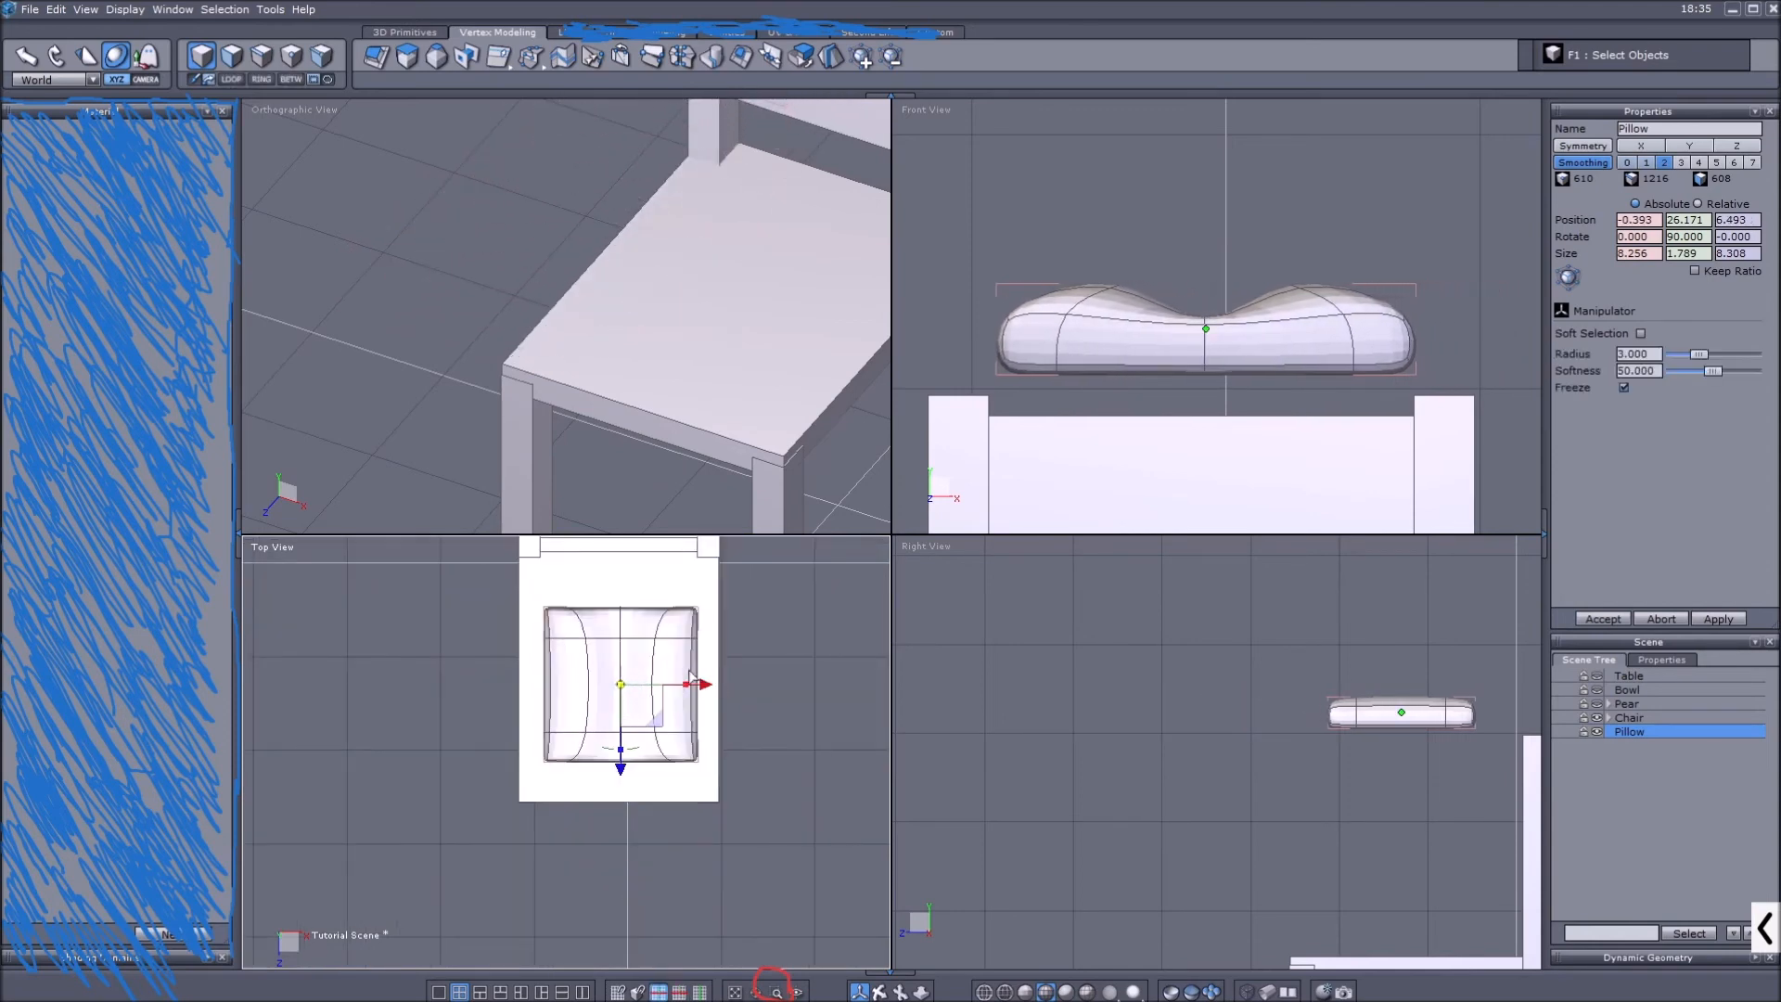
scroll(732, 319, down, 3)
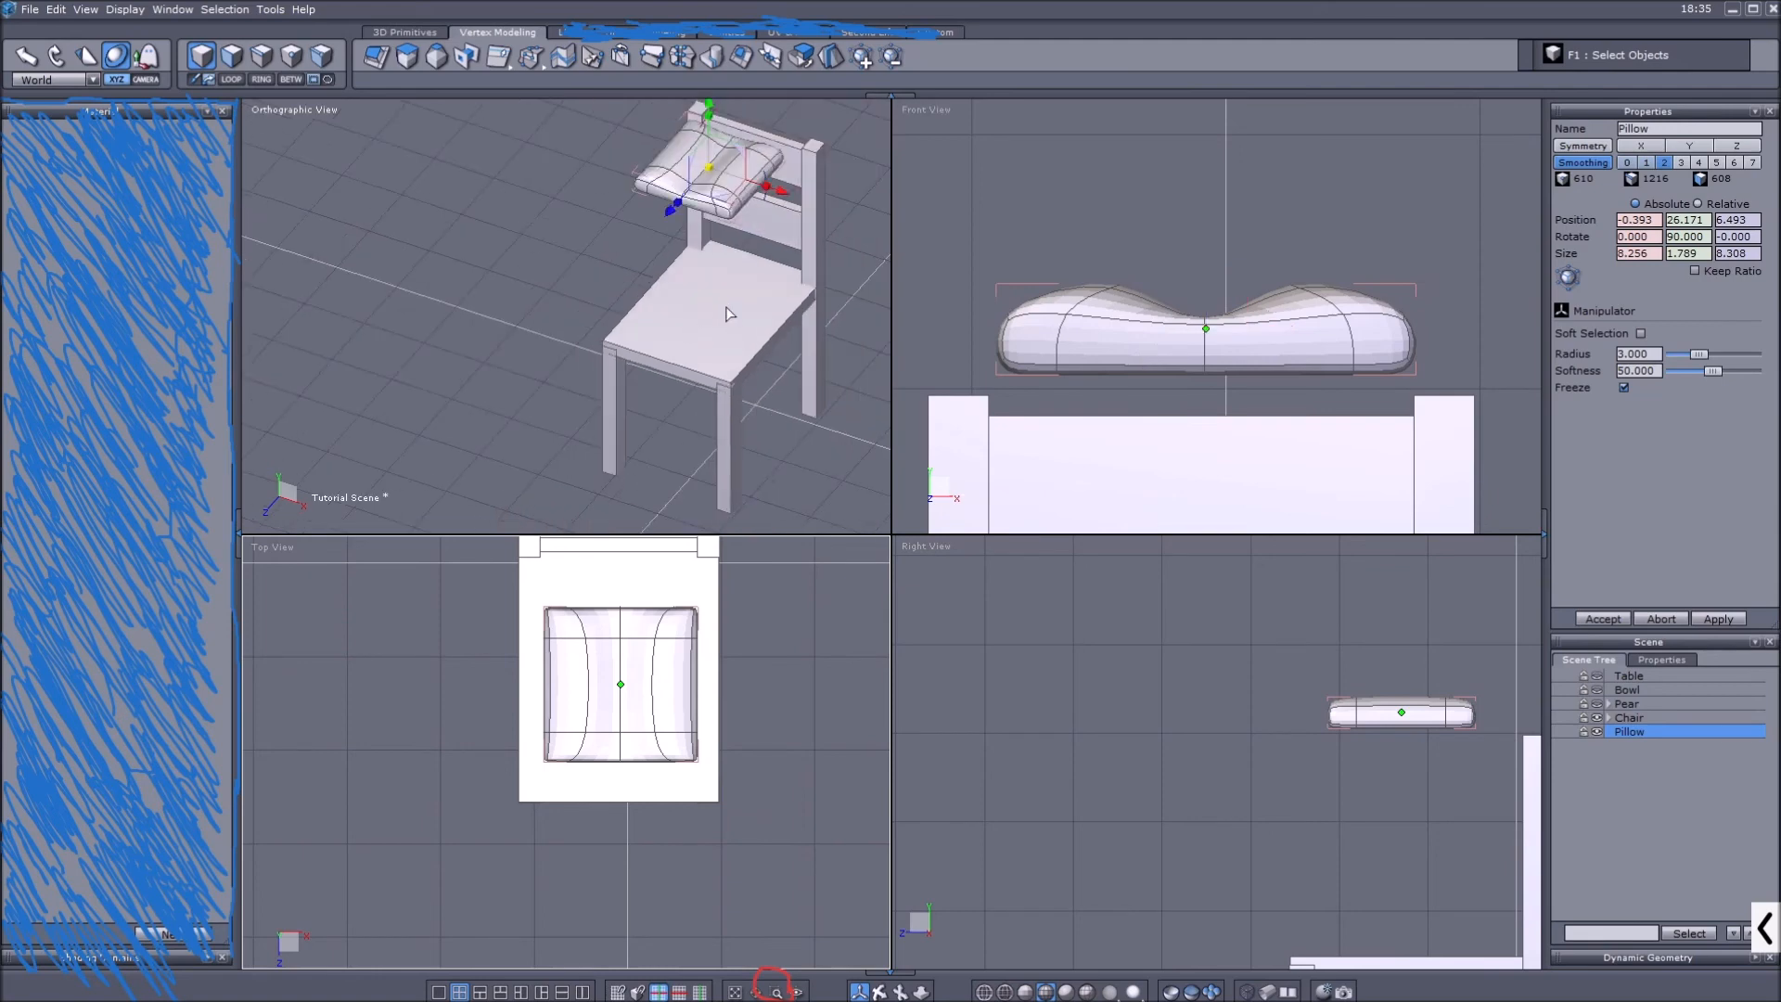
scroll(1275, 320, down, 5)
drag(1235, 141, 1235, 322)
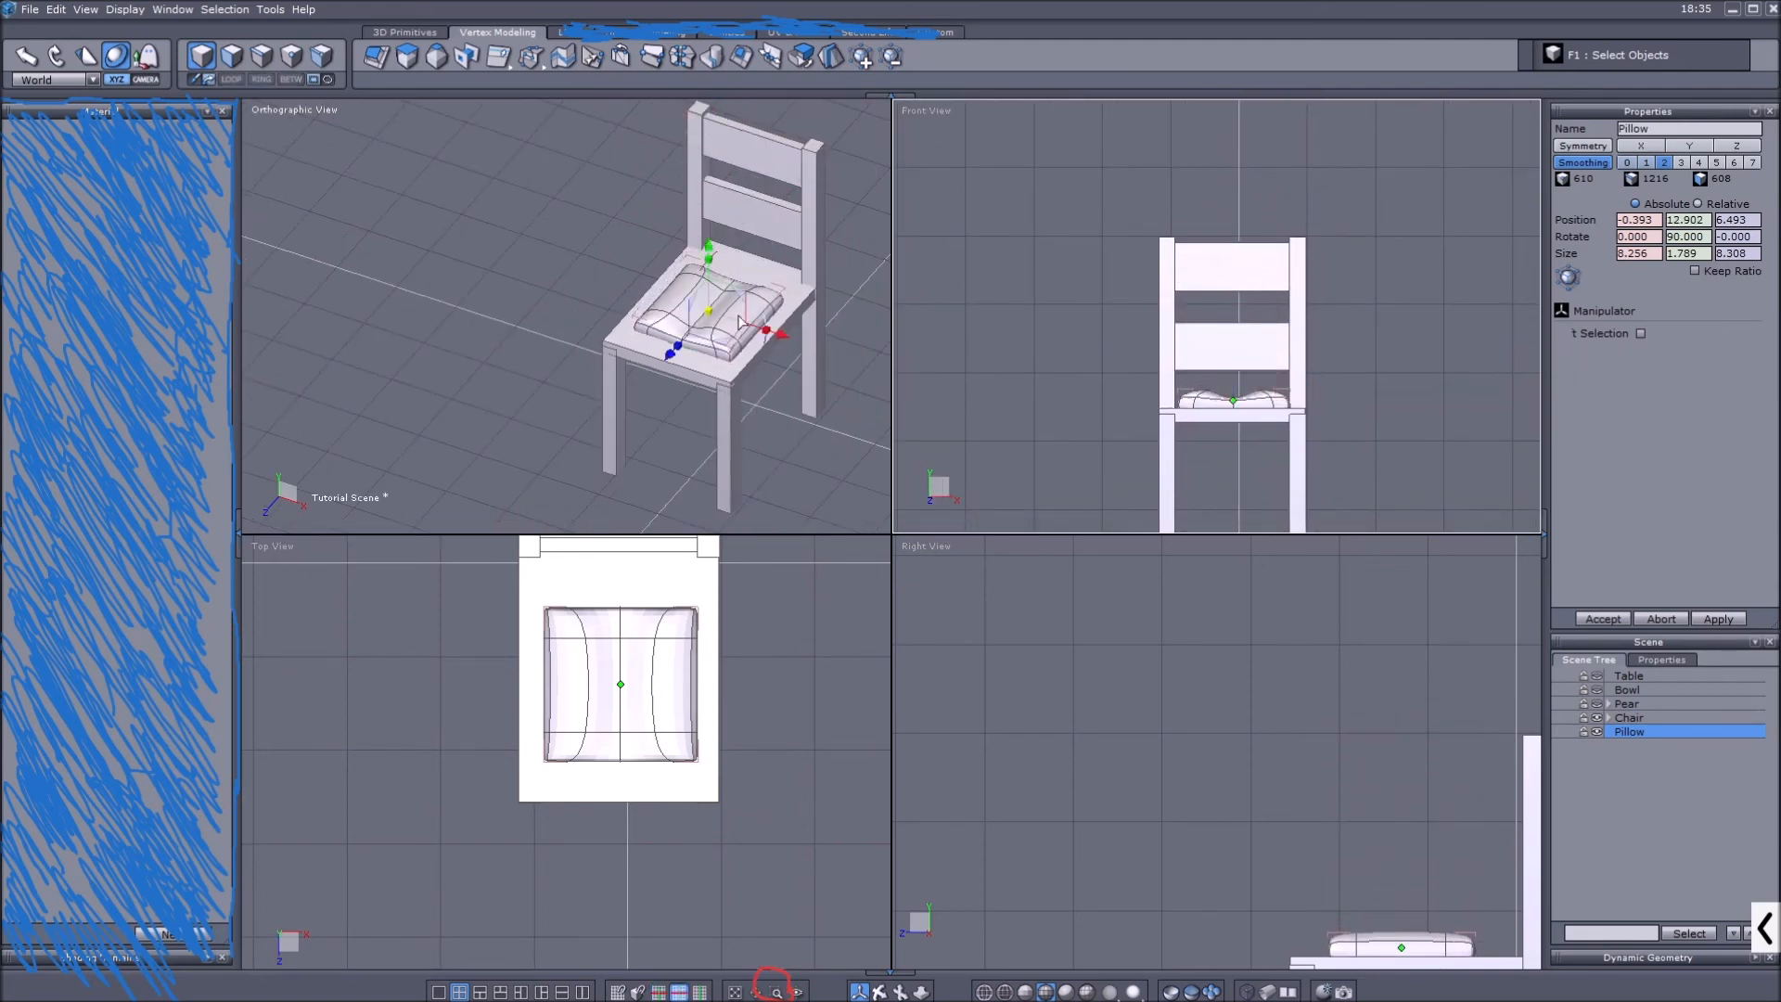
Scale the Pillow uniformly to about 10.144 × 2.199 × 10.209 and shift it to about -0.428 in X.
scroll(803, 325, up, 3)
drag(706, 312, 753, 324)
scroll(686, 695, up, 2)
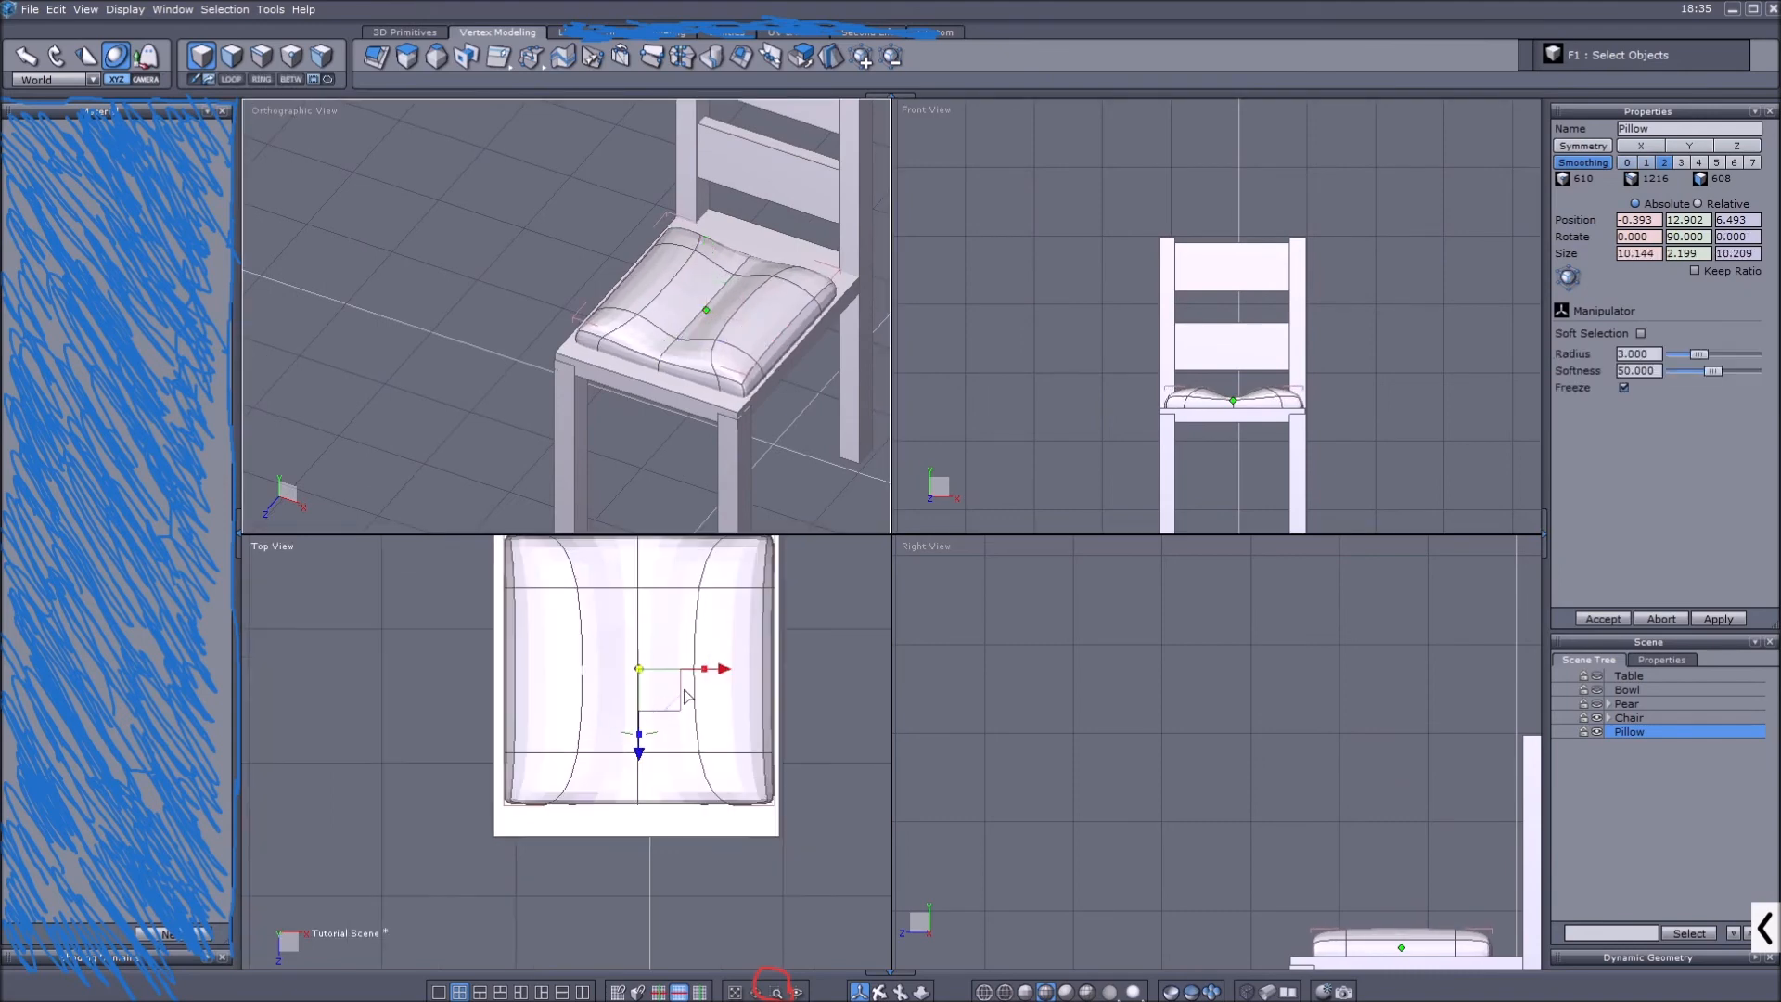
drag(721, 671, 719, 673)
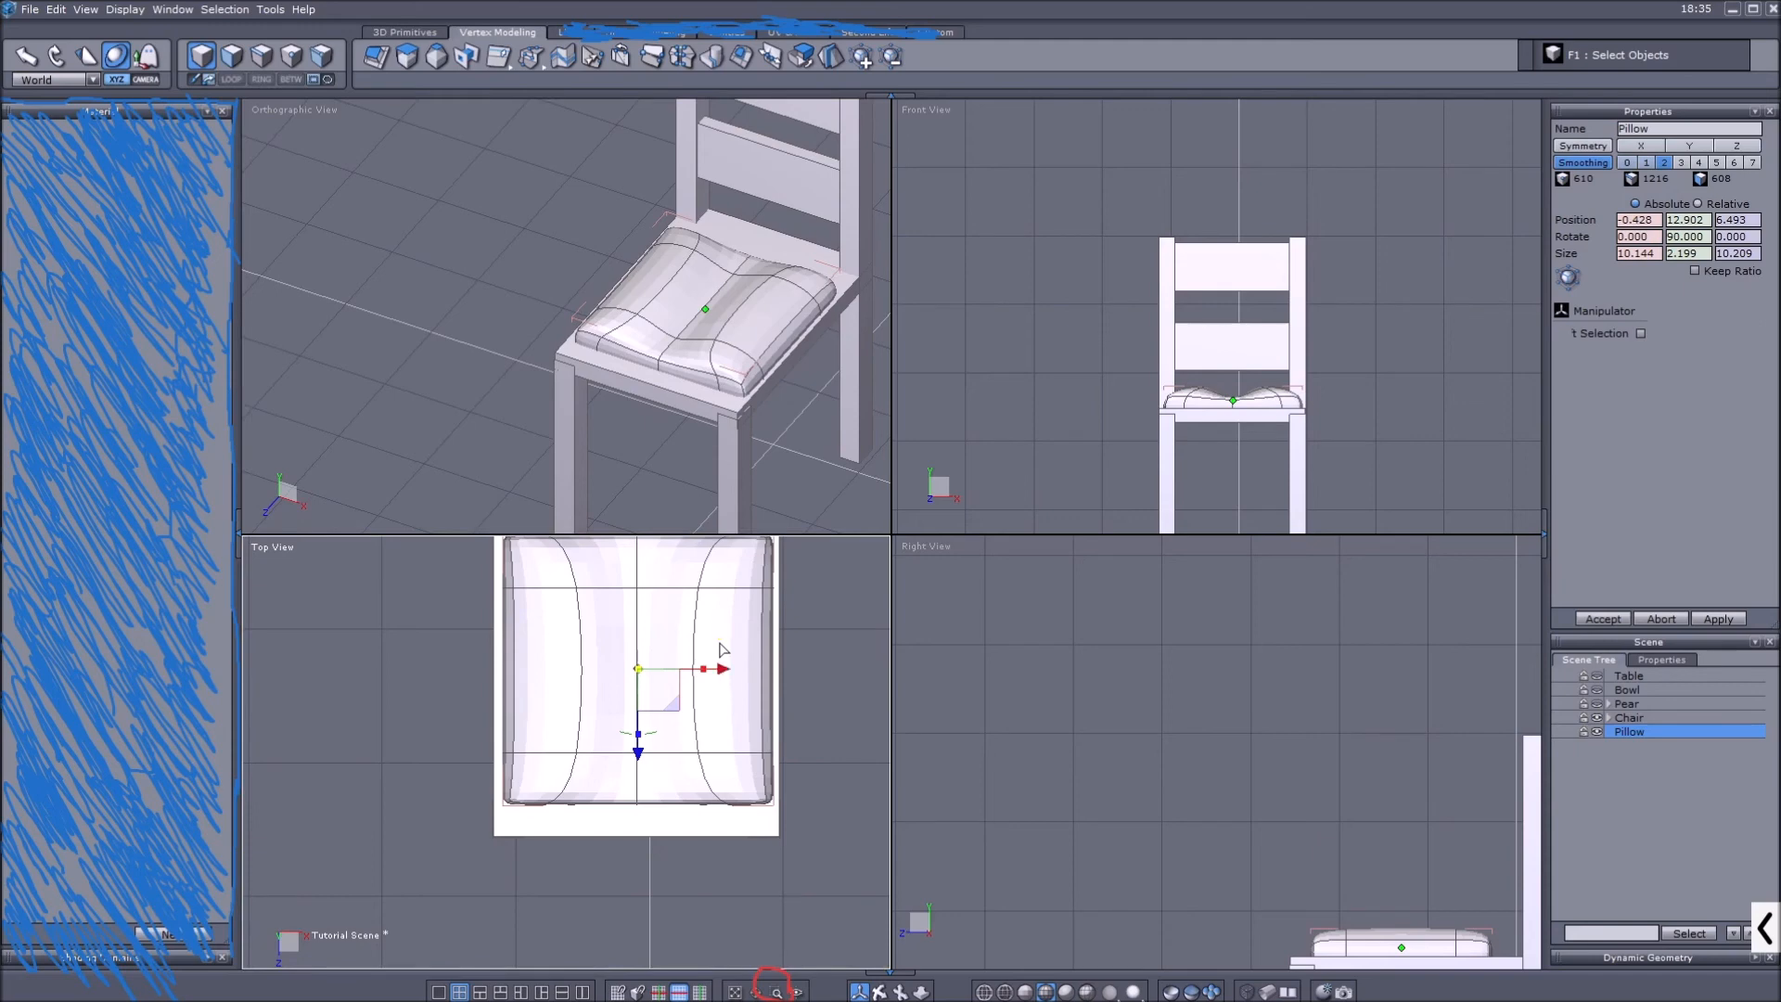
Stretch the Pillow to about 11.716 along Z and position it at about Y 13.054, Z 6.110 on the seat.
drag(637, 734, 645, 819)
scroll(762, 378, up, 3)
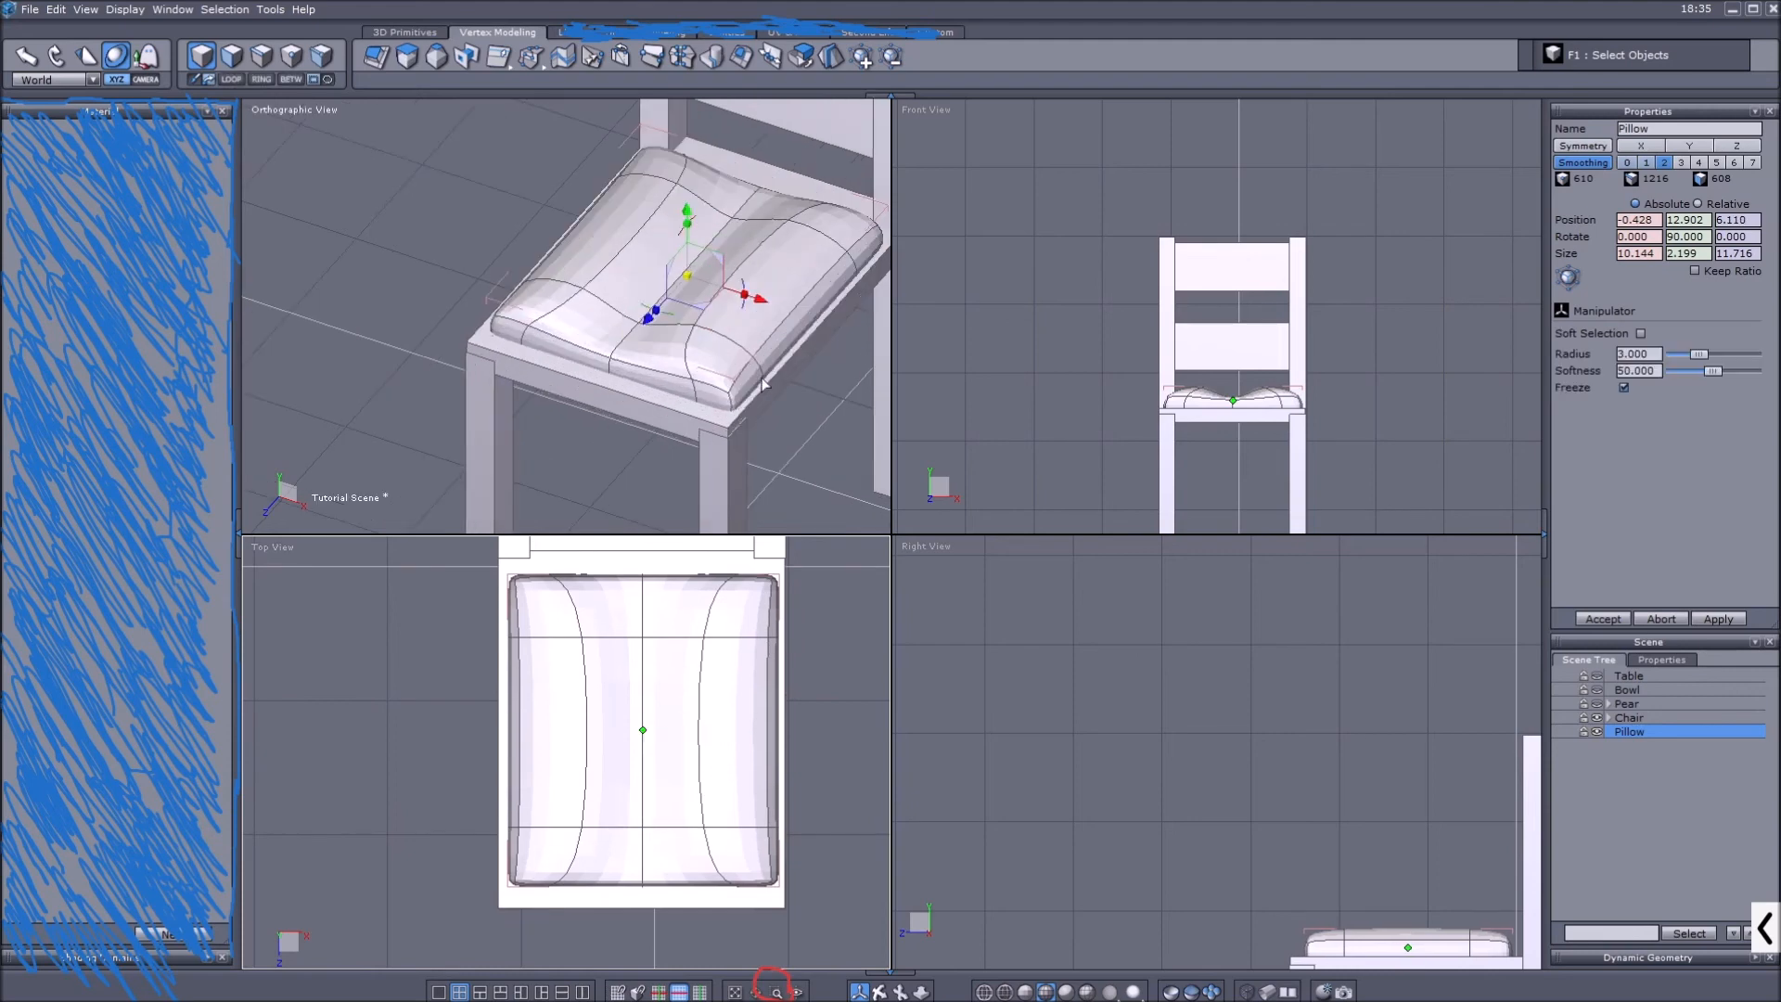
drag(686, 212, 701, 215)
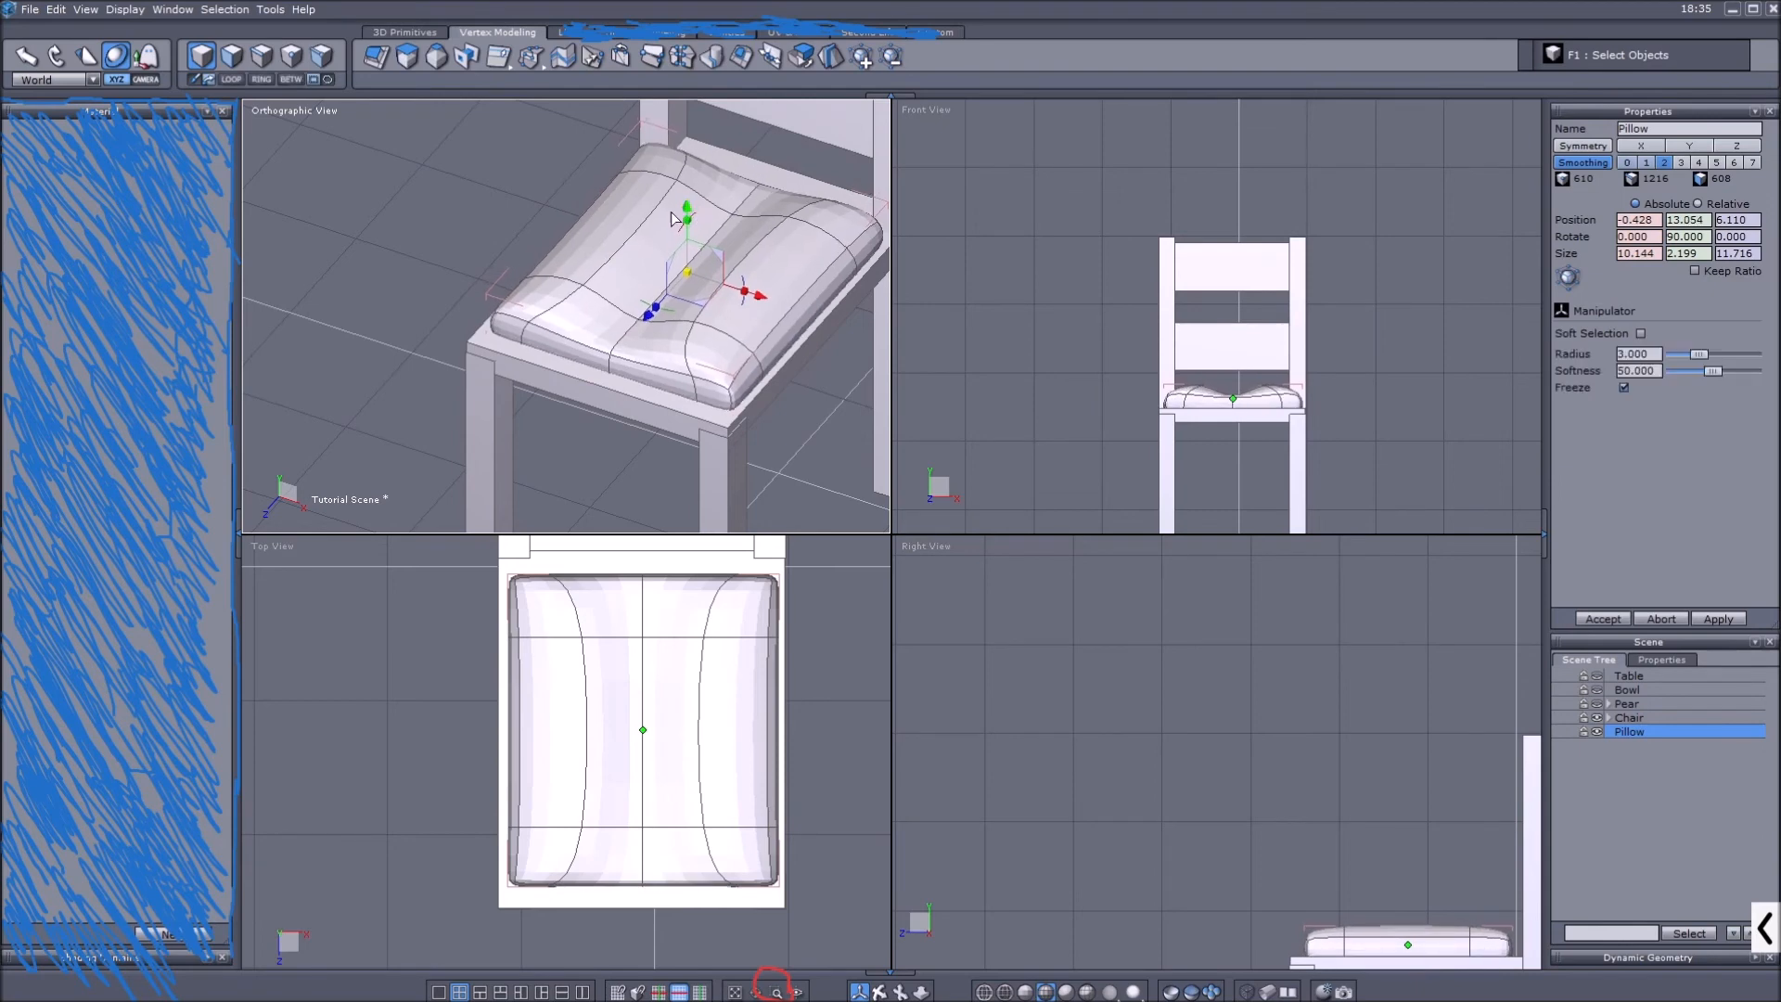
Examine how the Pillow rests on the chair seat in the orthographic and right views.
scroll(678, 219, down, 2)
scroll(811, 252, up, 3)
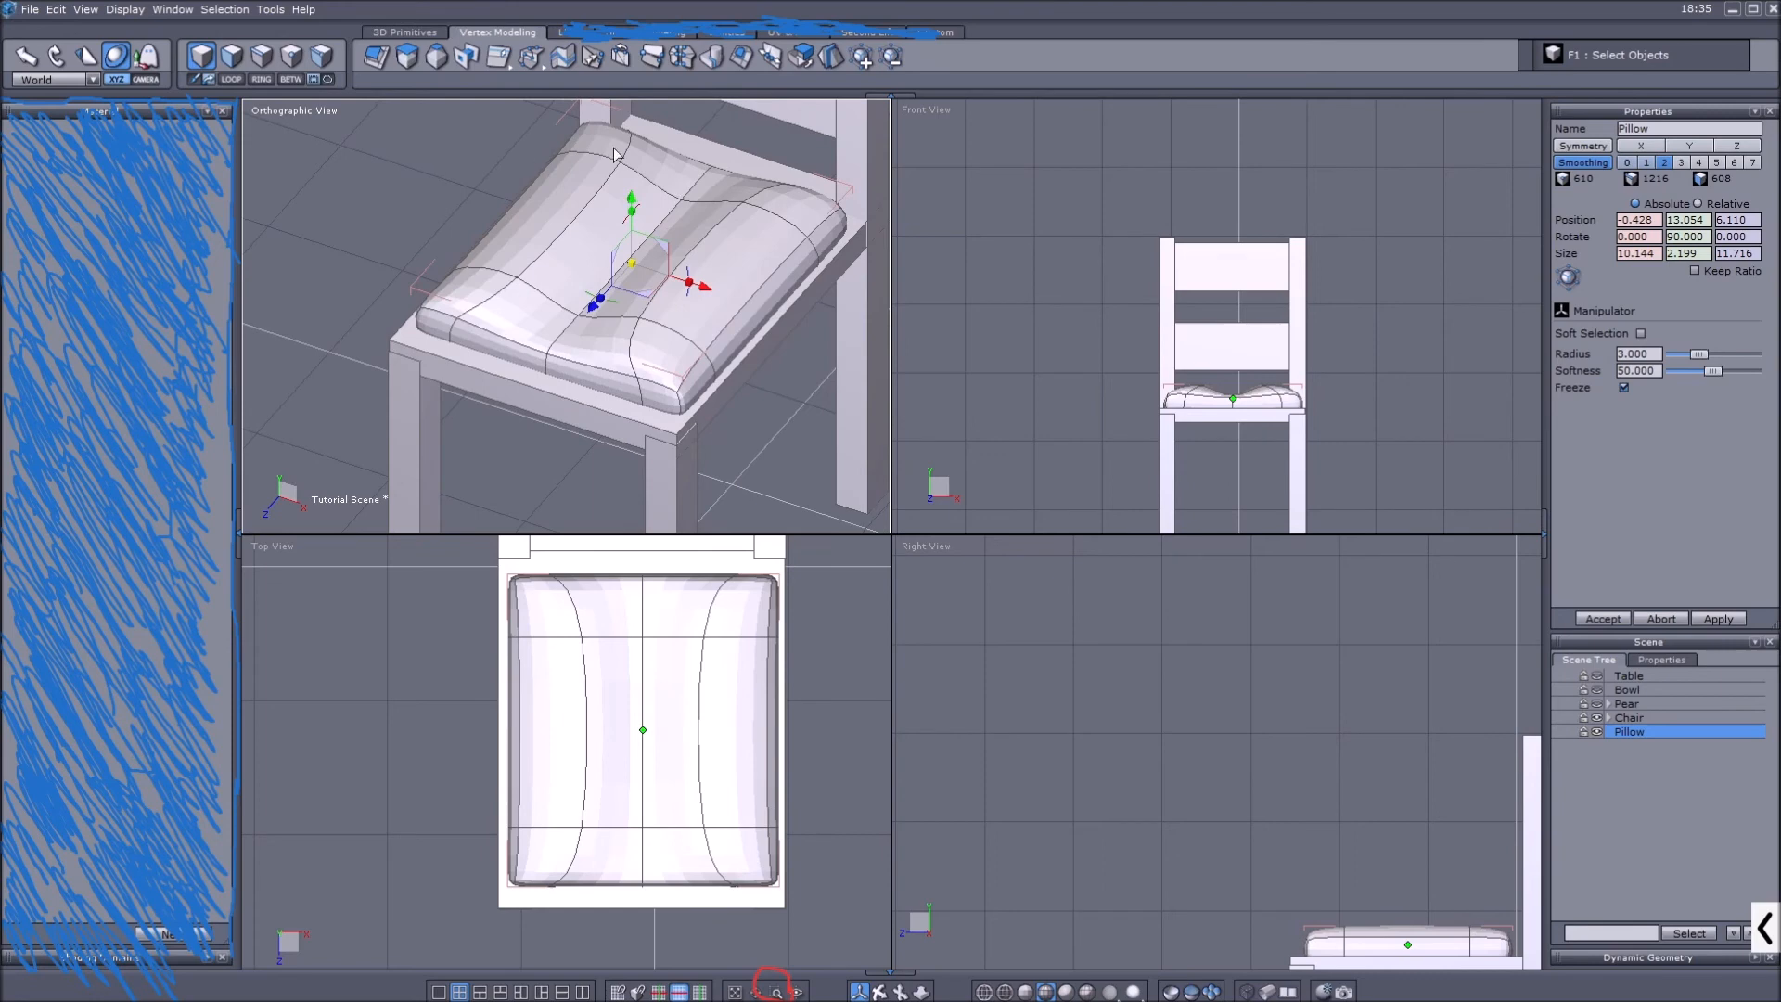
scroll(746, 321, down, 1)
scroll(746, 321, down, 1)
scroll(746, 321, up, 2)
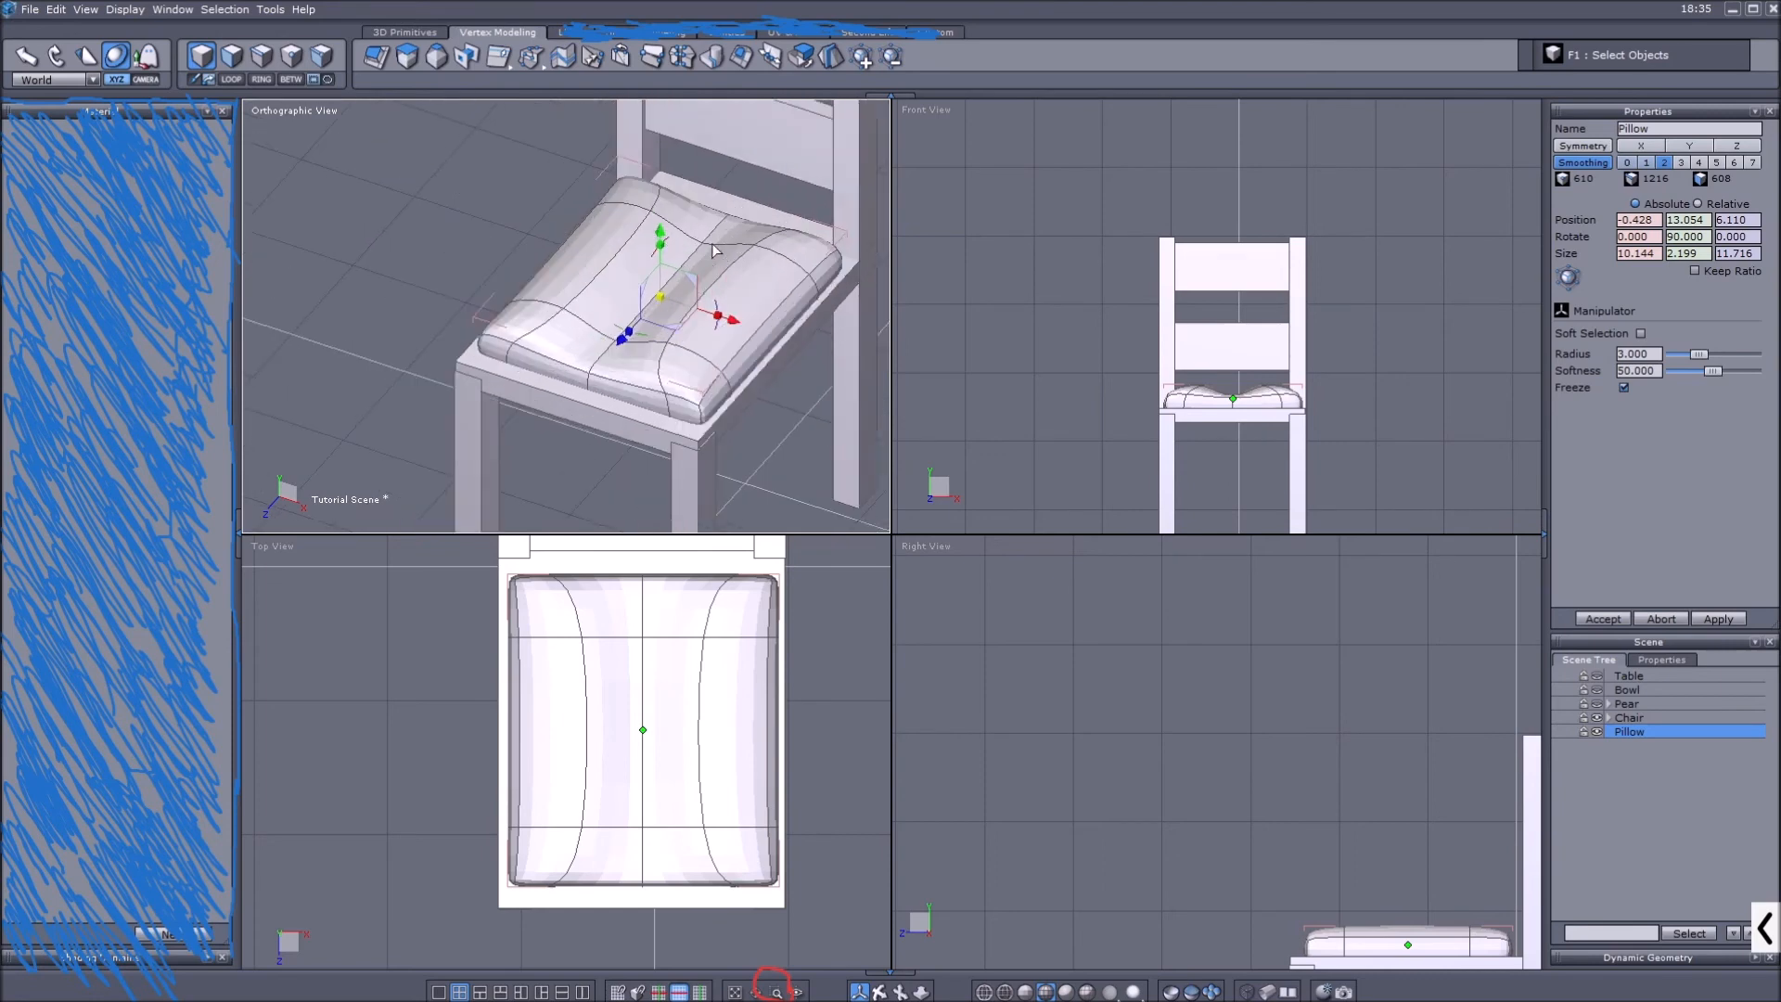
middle_drag(1328, 842, 1206, 812)
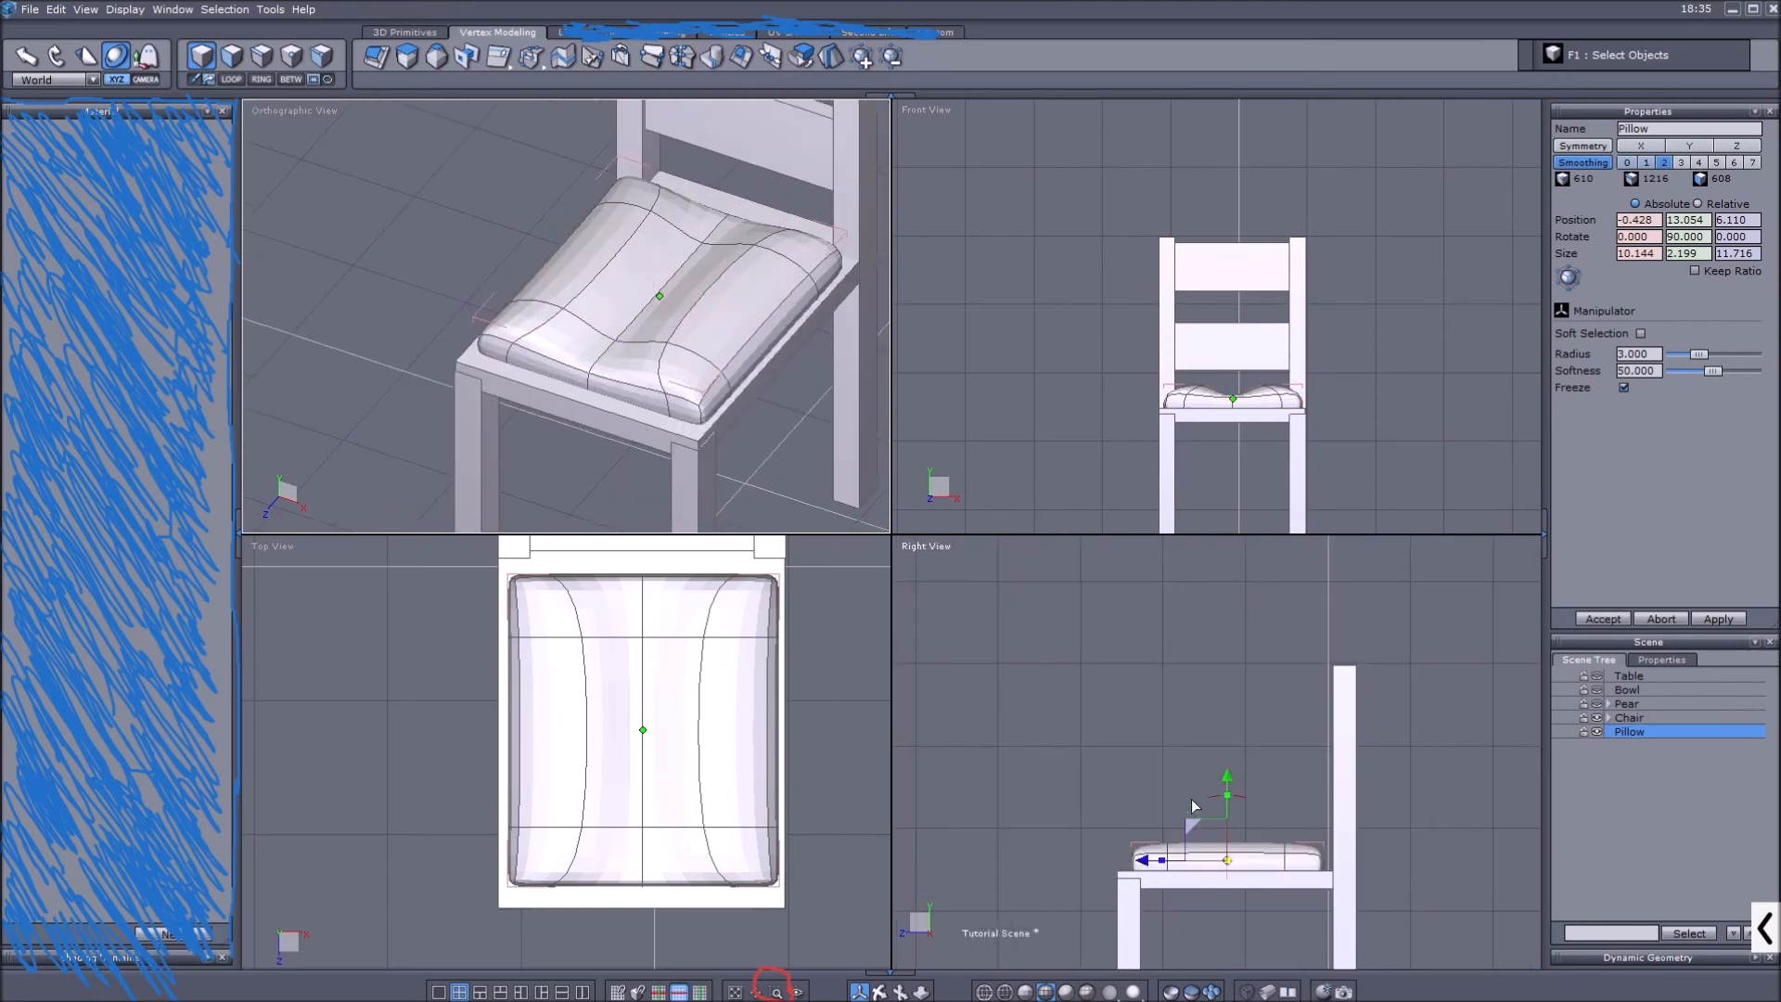
scroll(720, 269, up, 5)
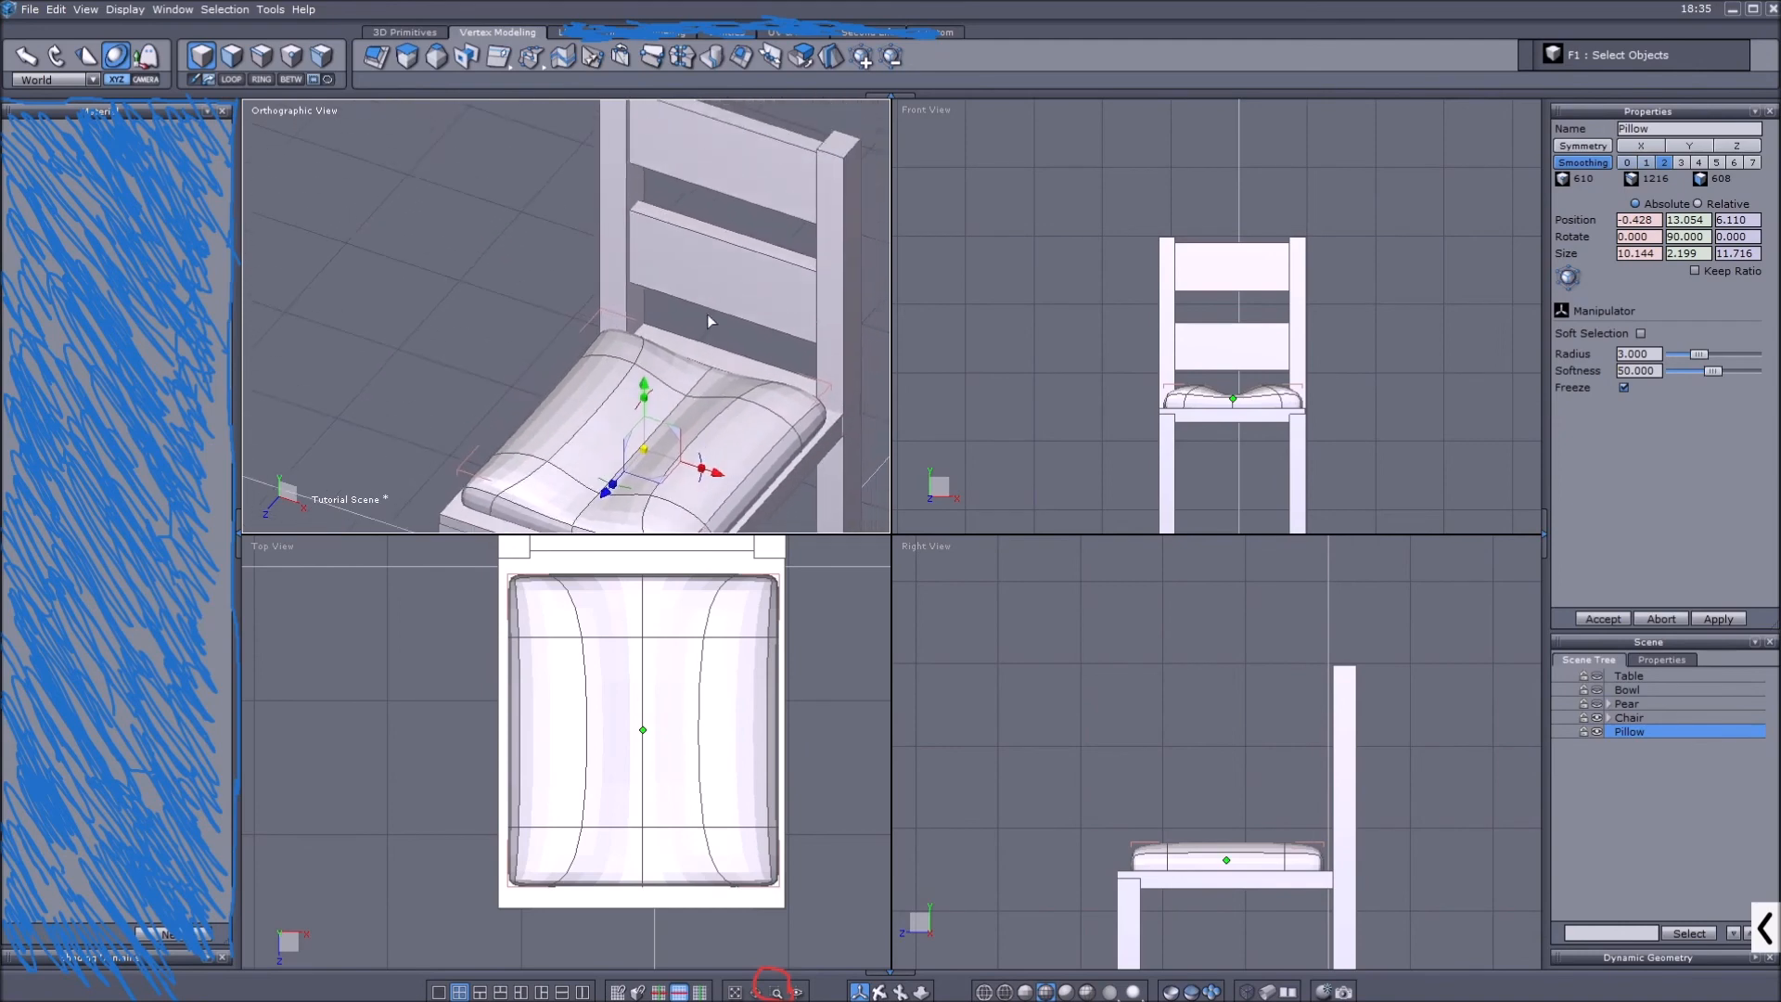
scroll(733, 313, down, 4)
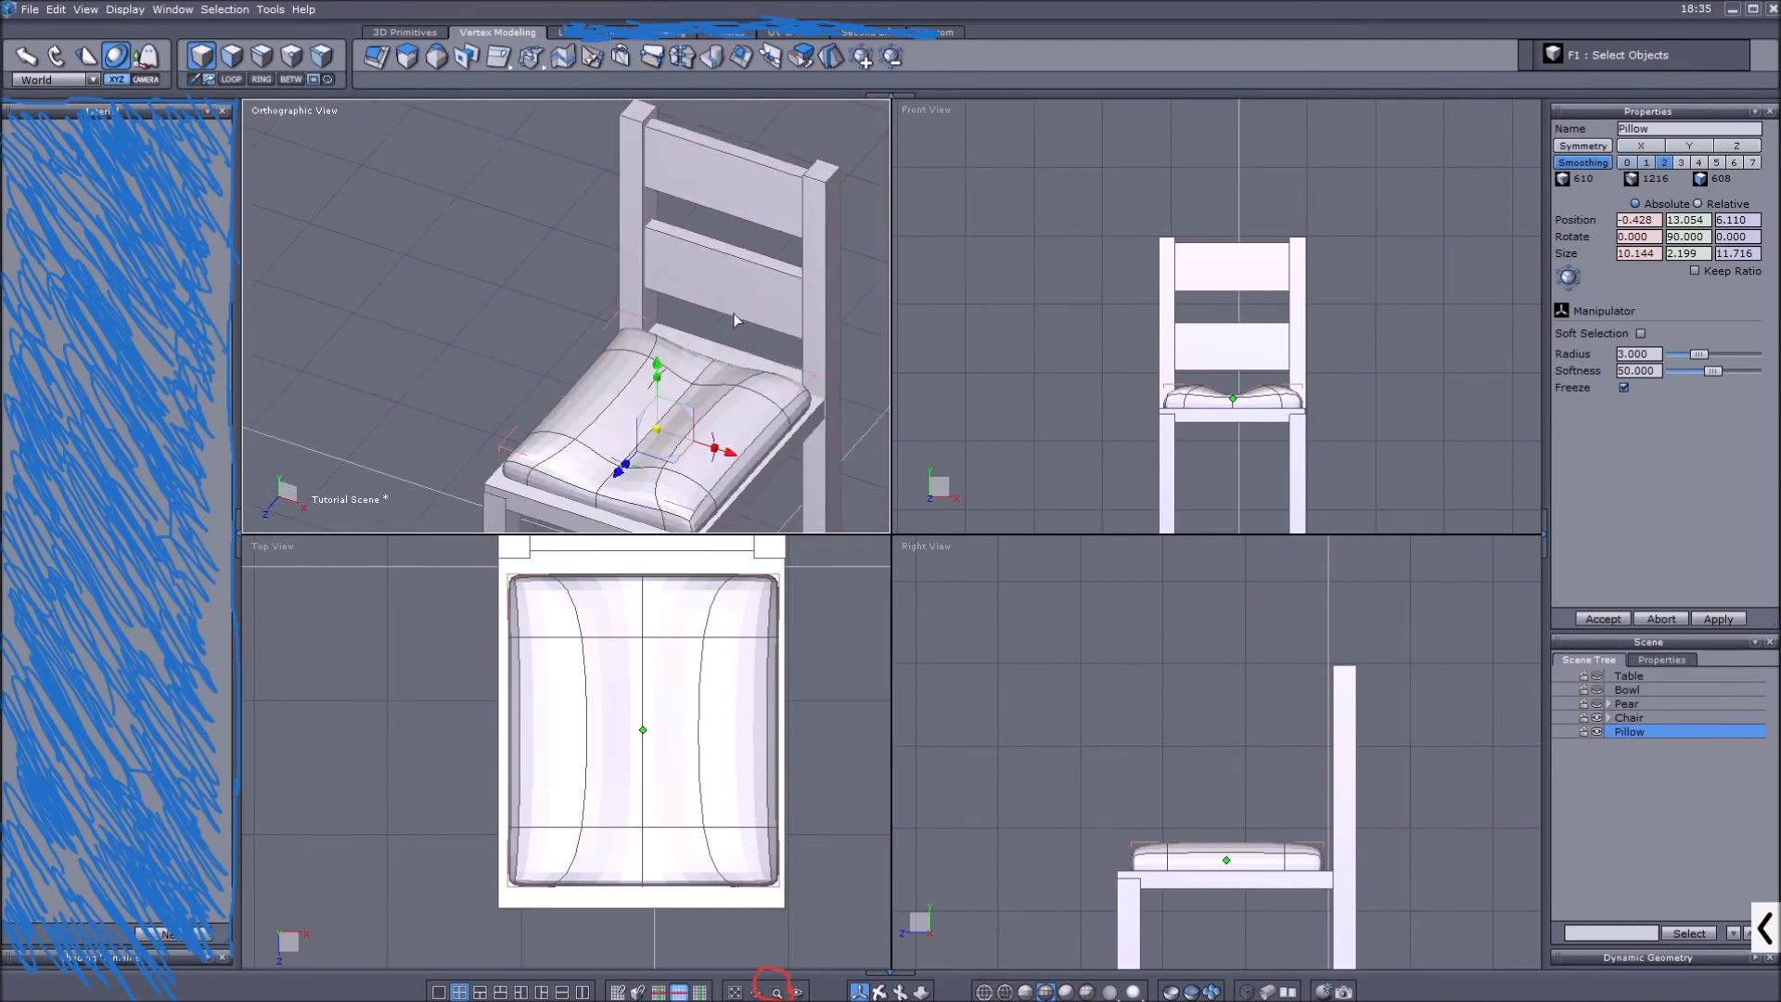
Move the Pillow into the Chair group in the scene tree and select the whole group.
drag(1638, 723, 1638, 725)
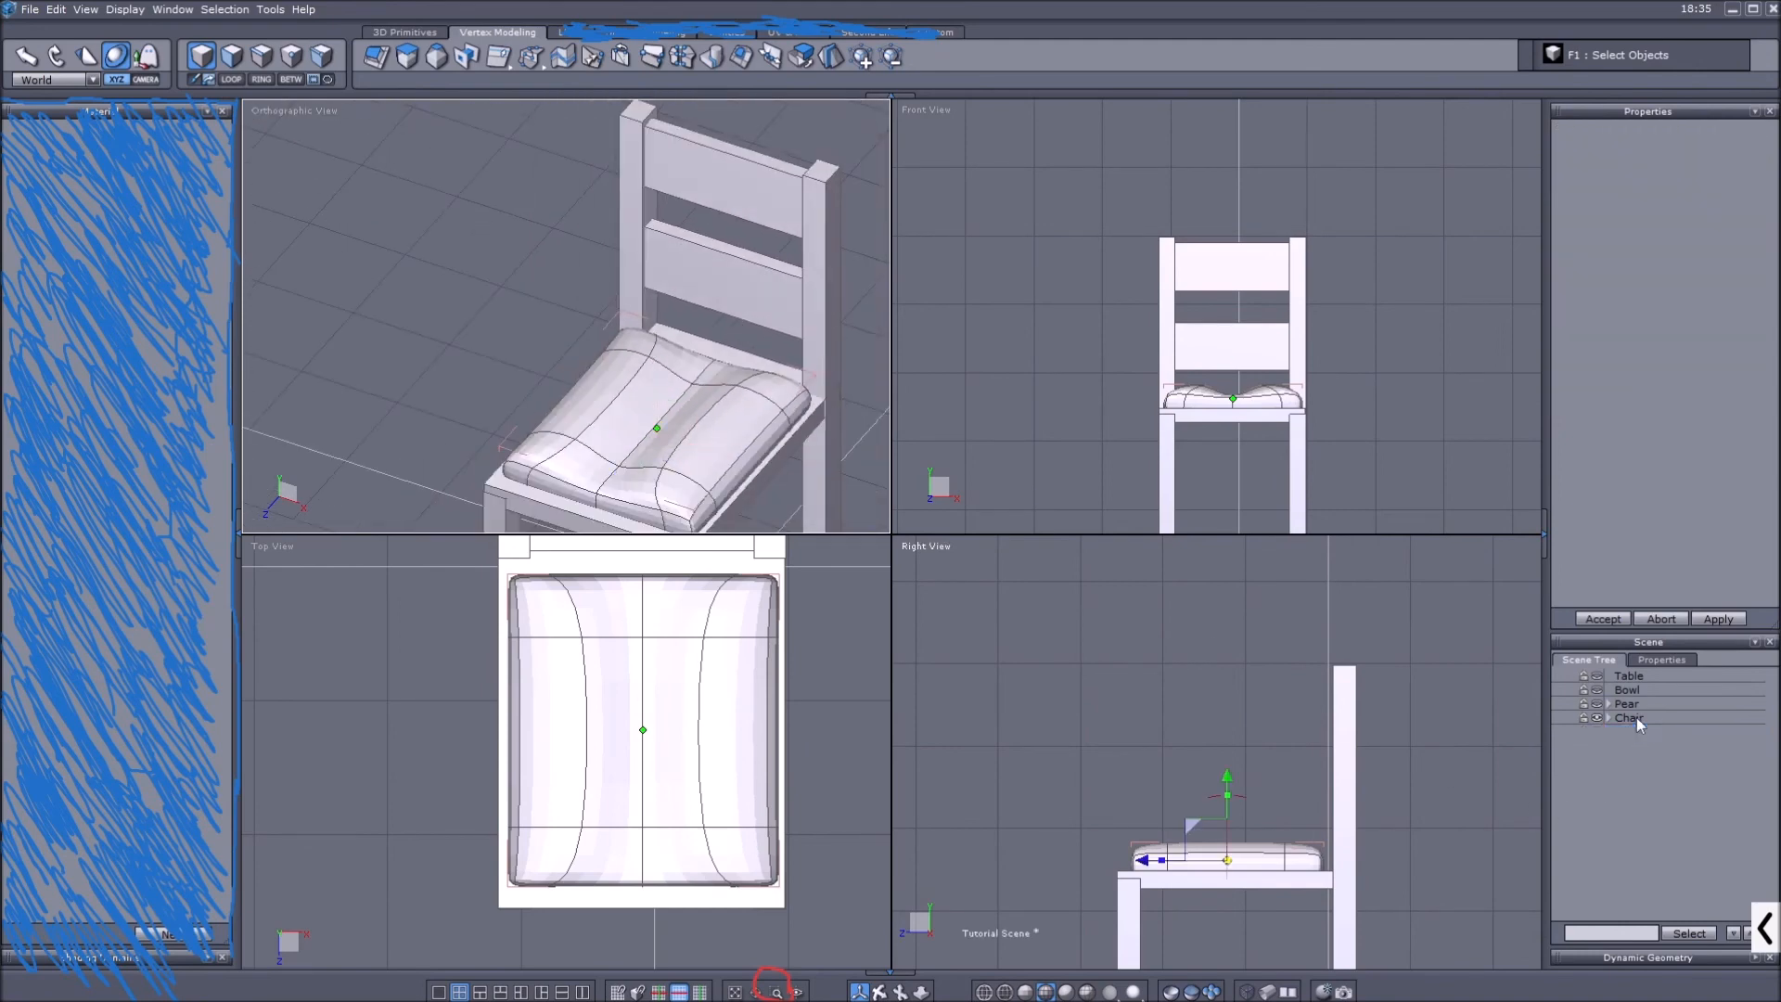
click(1610, 717)
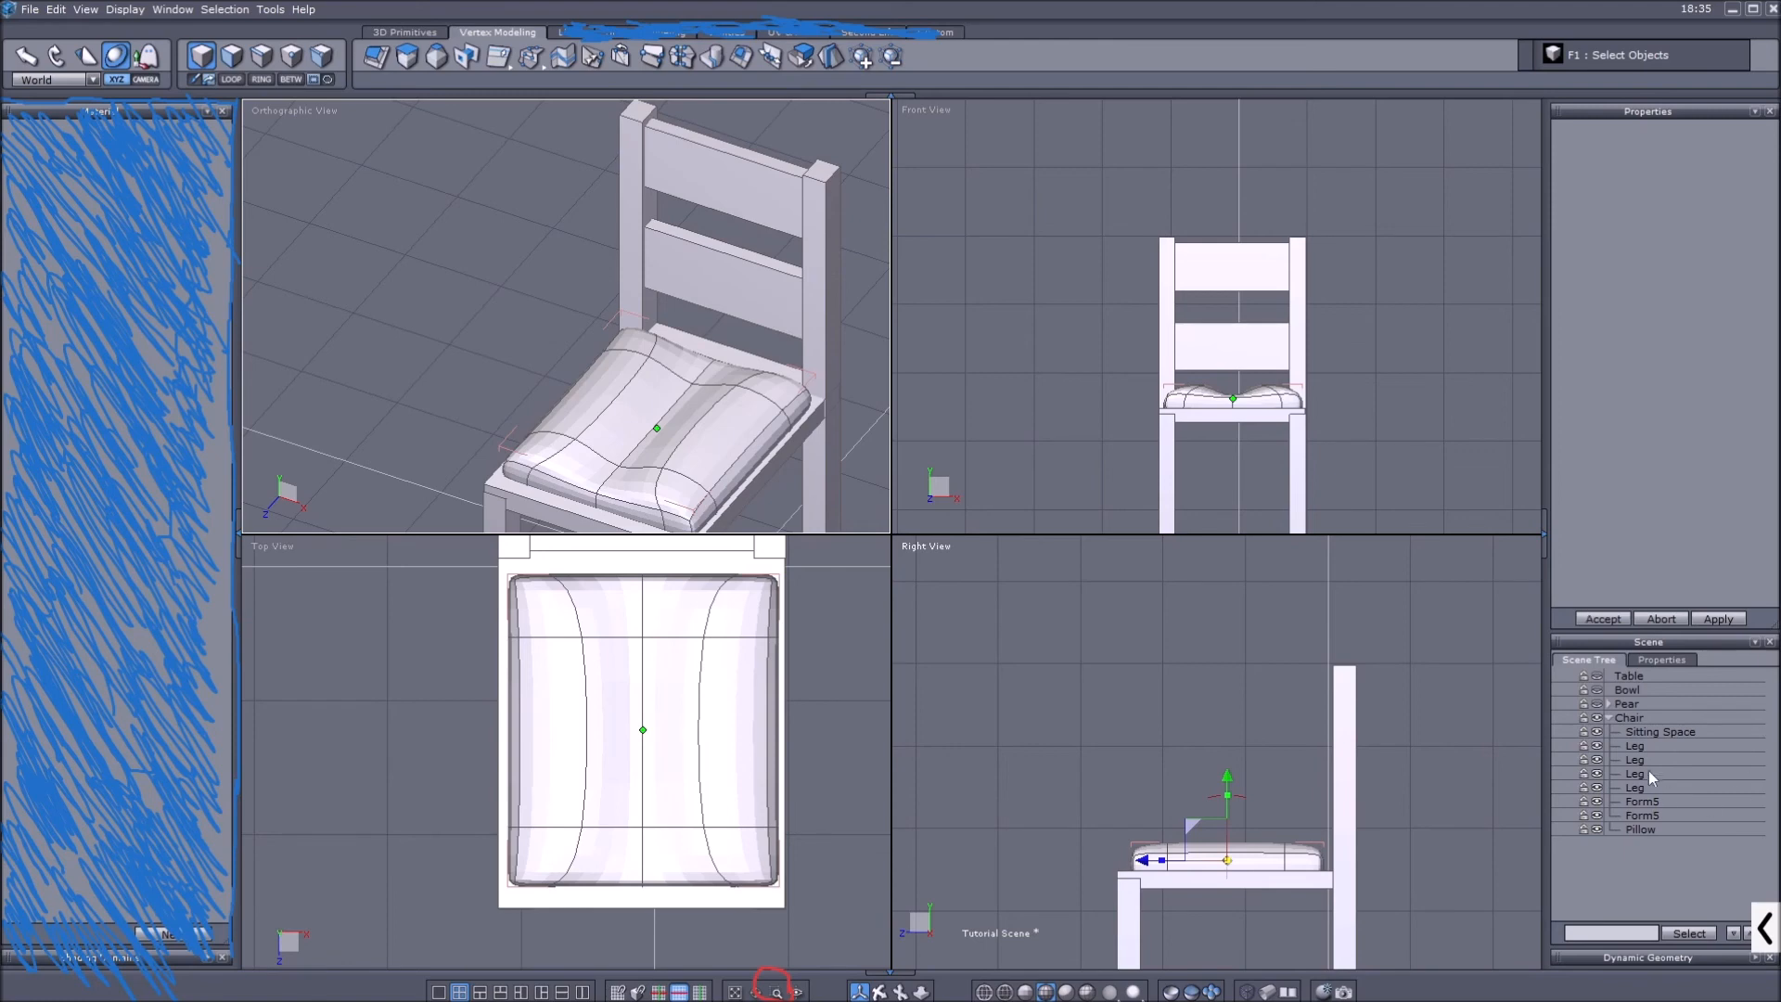
click(1646, 717)
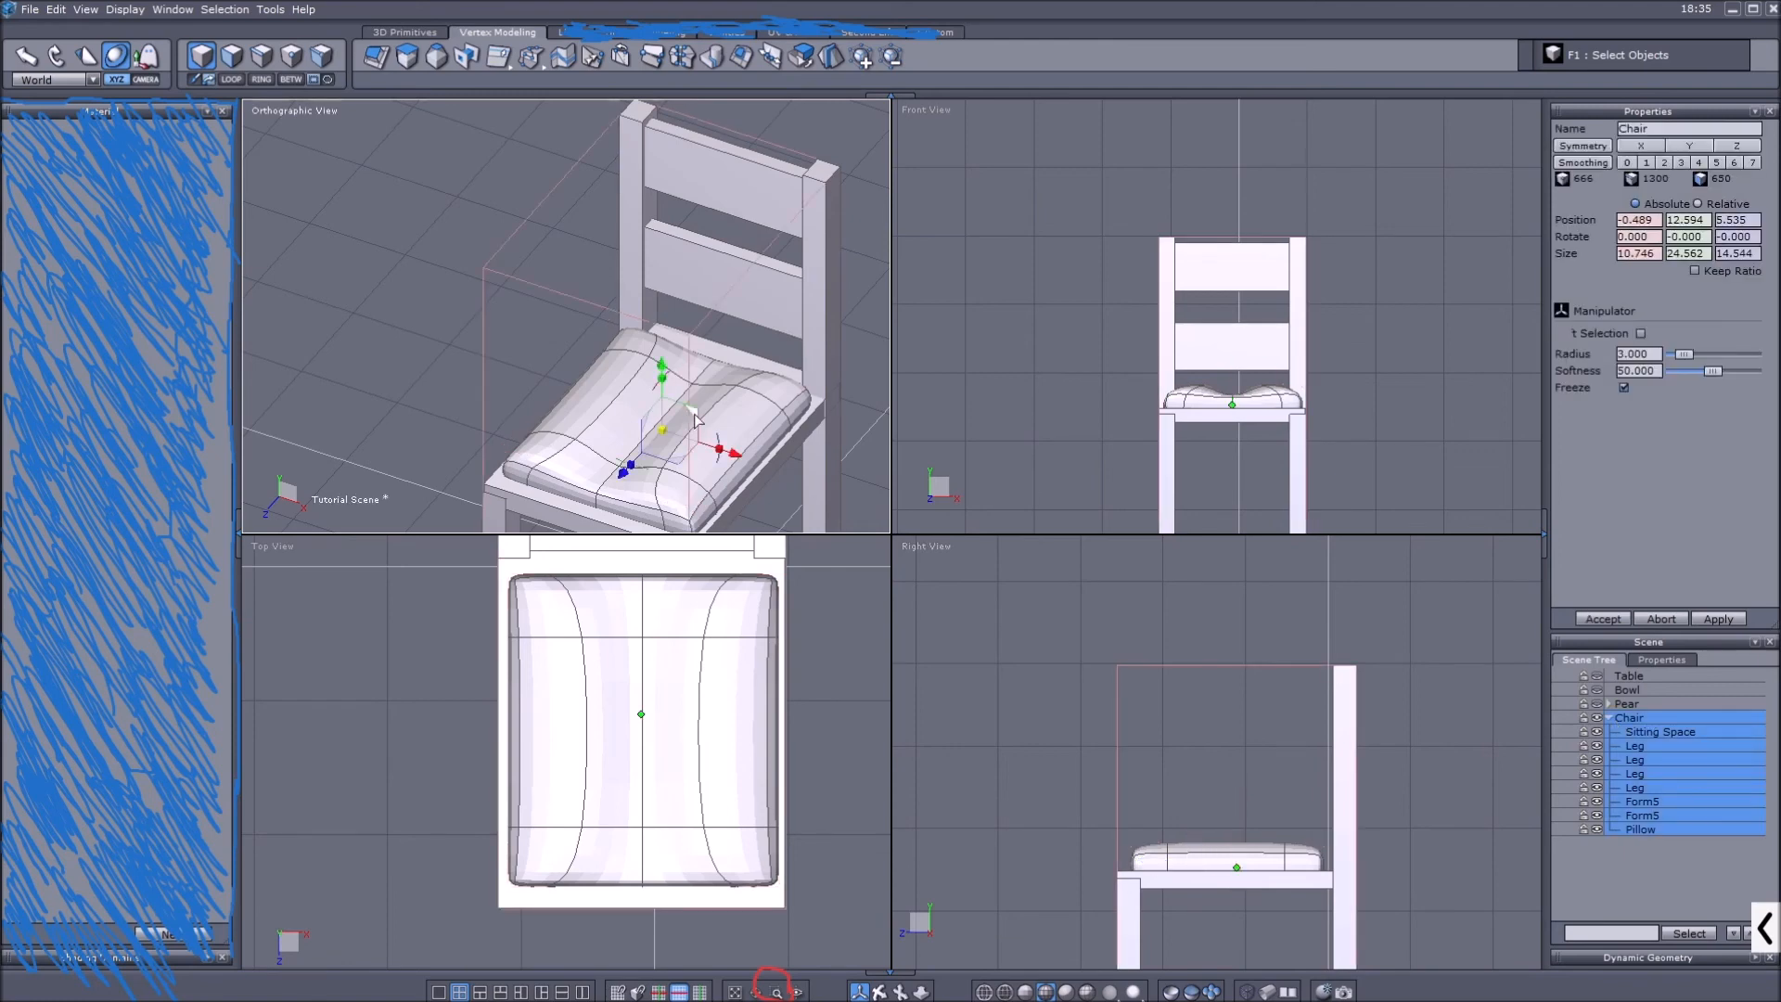
Undo the trial changes made to the whole Chair group.
key(z)
key(ctrl+z)
key(ctrl+z)
key(ctrl+z)
key(ctrl+z)
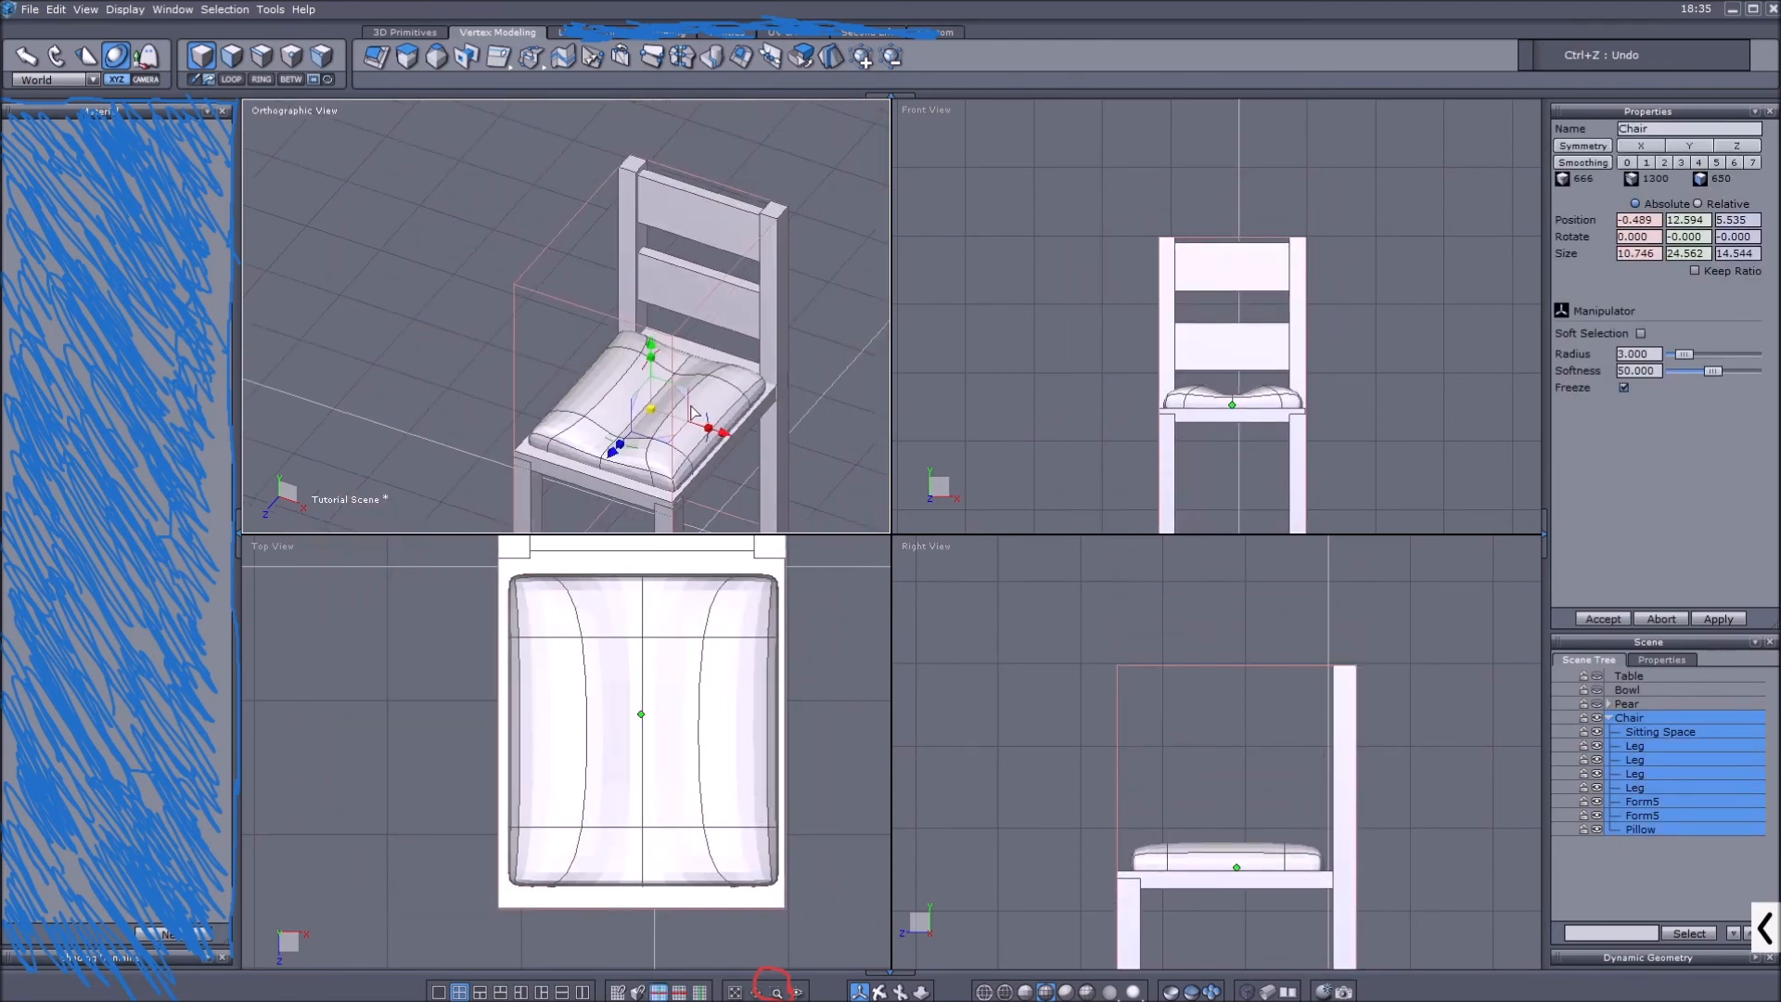
middle_drag(686, 401, 632, 351)
Select a Leg and the two FormS backrest parts one after another in the Chair group.
click(1646, 744)
click(1649, 801)
click(1650, 815)
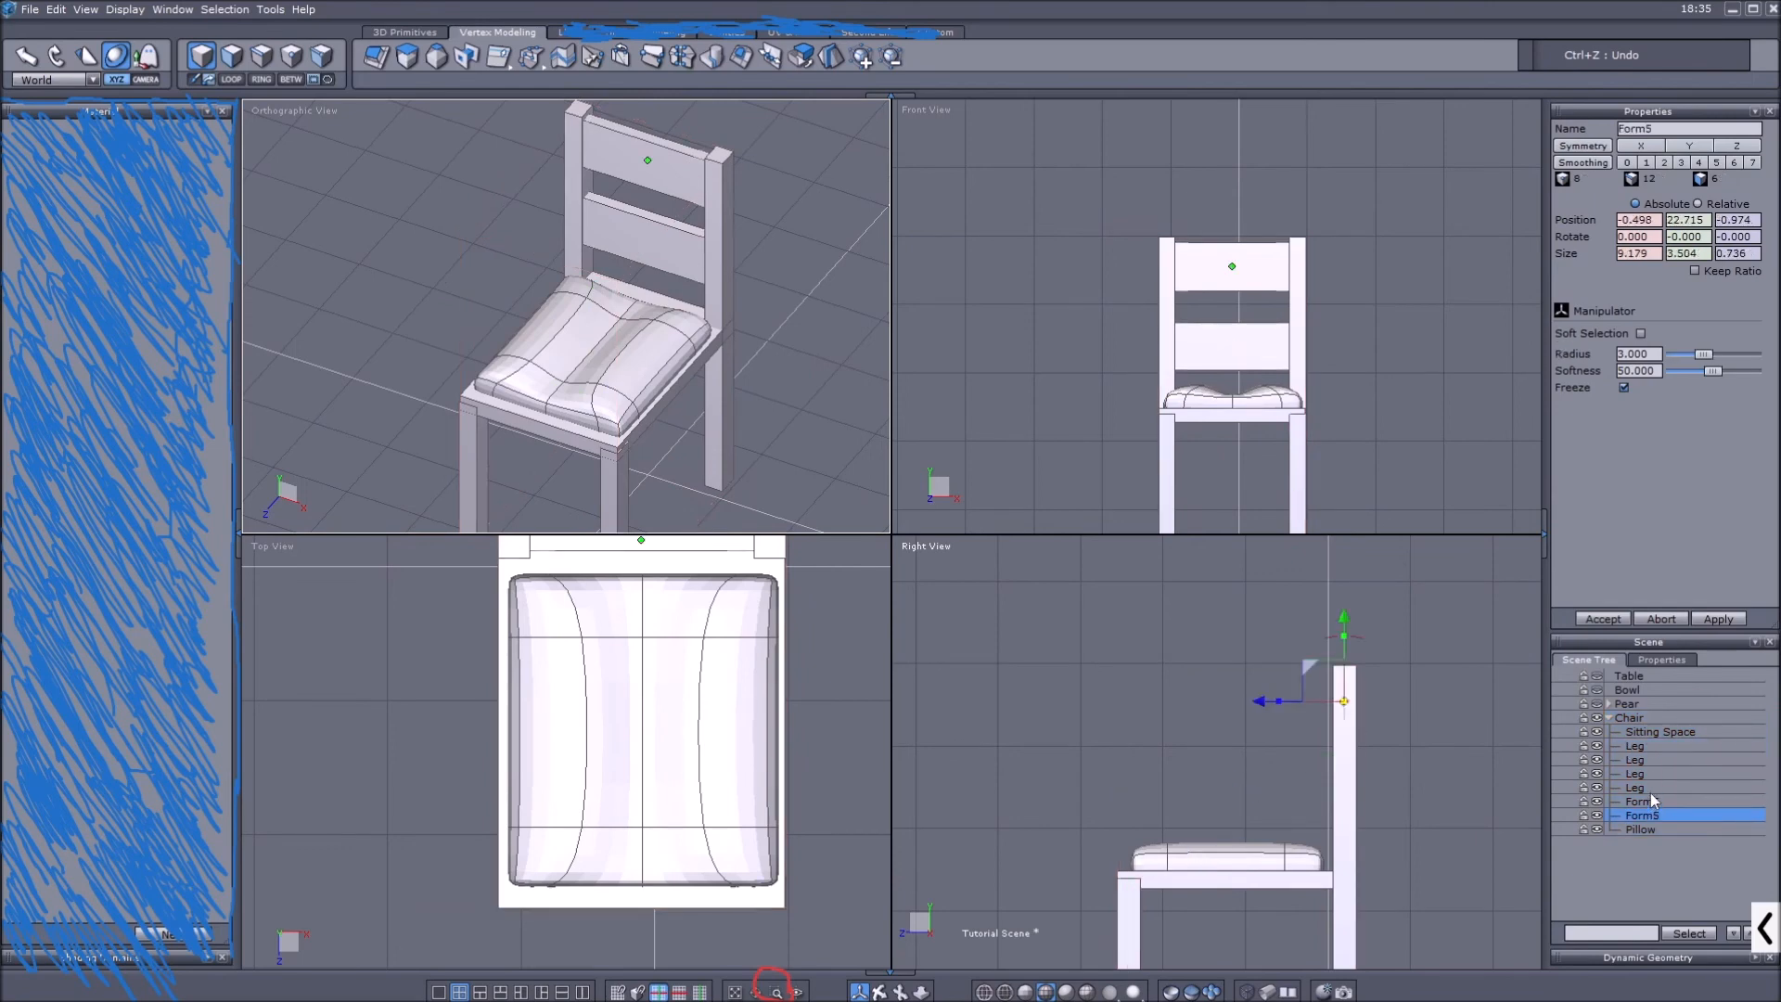
Select the lower backrest slat and connect the ring of its long edges with new edges across its middle.
click(1651, 733)
click(1645, 747)
click(1644, 777)
click(1640, 800)
click(1644, 816)
click(1644, 801)
scroll(613, 295, up, 4)
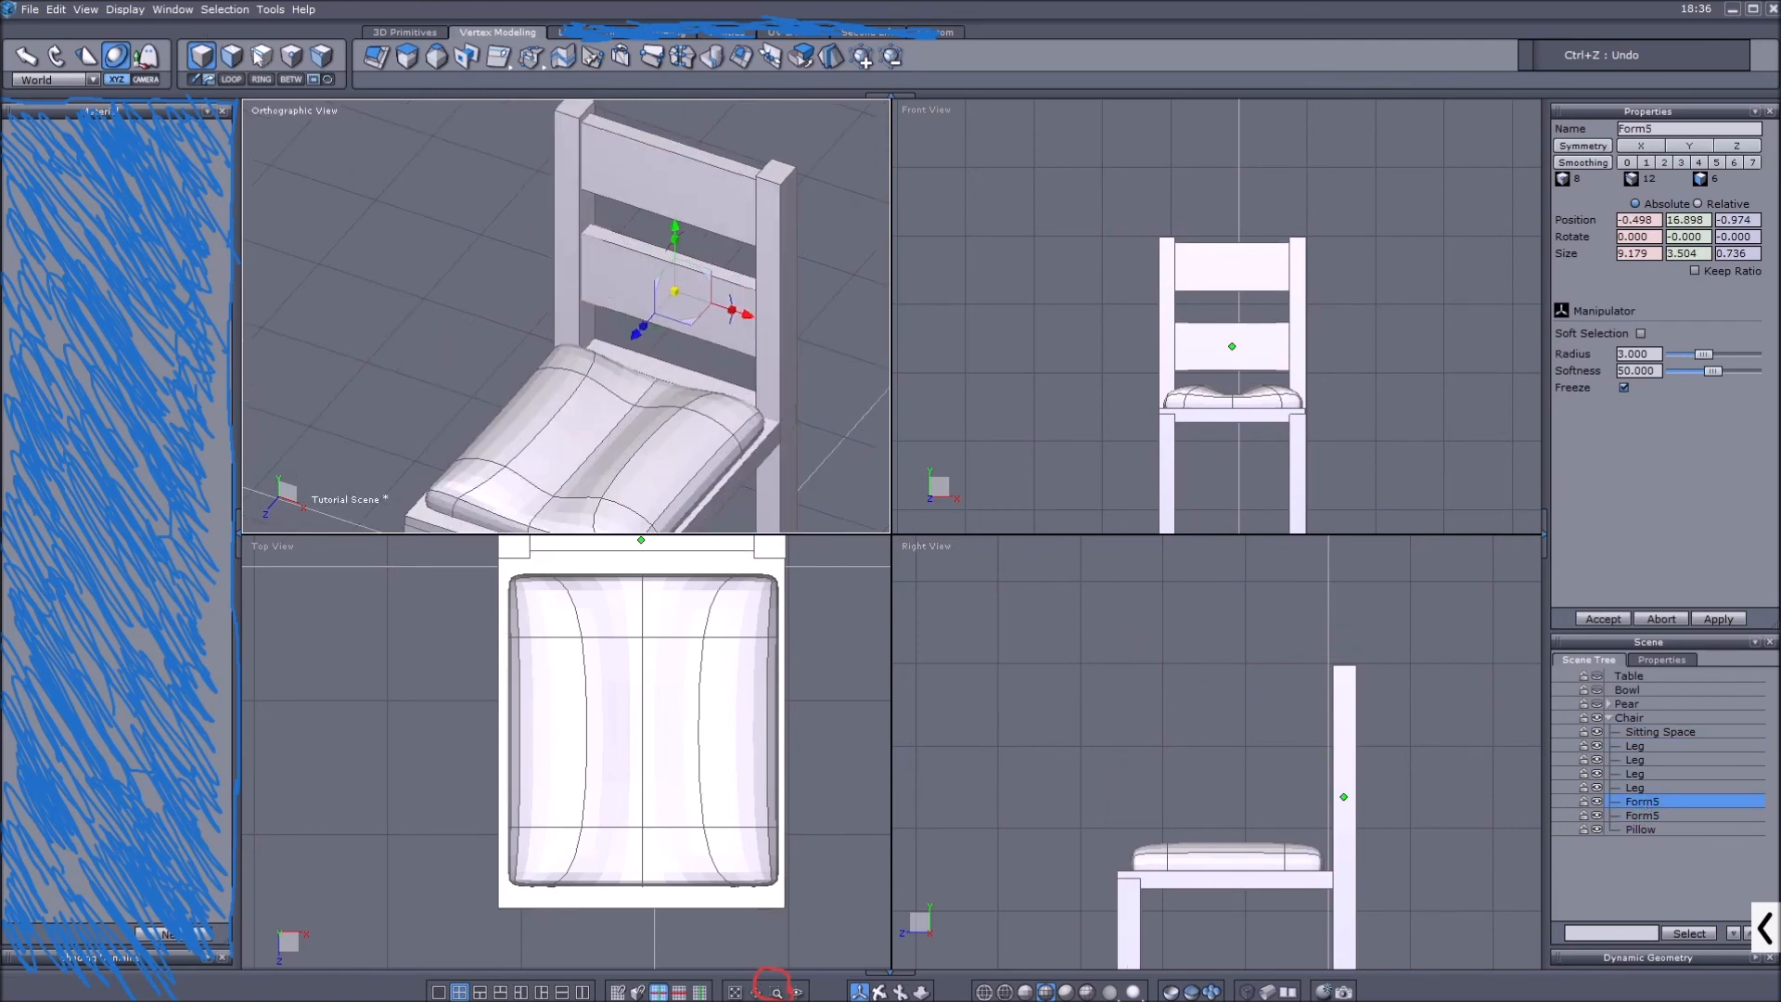
key(F3)
click(635, 261)
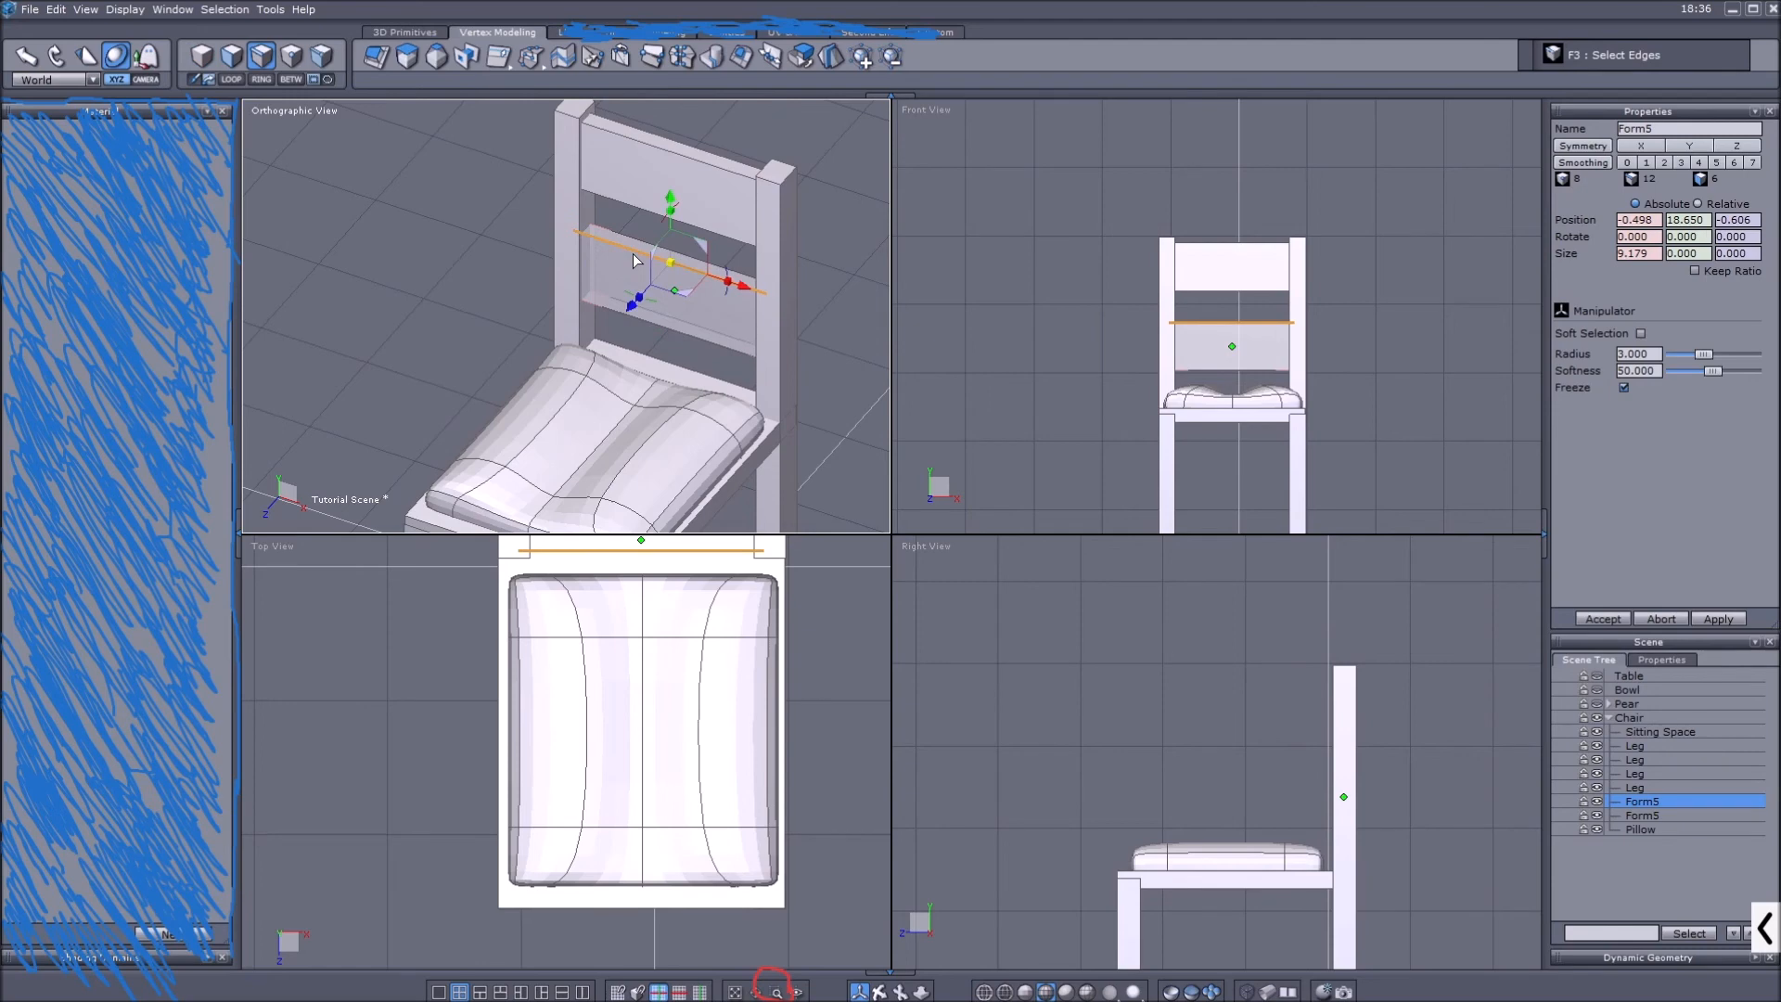
key(k)
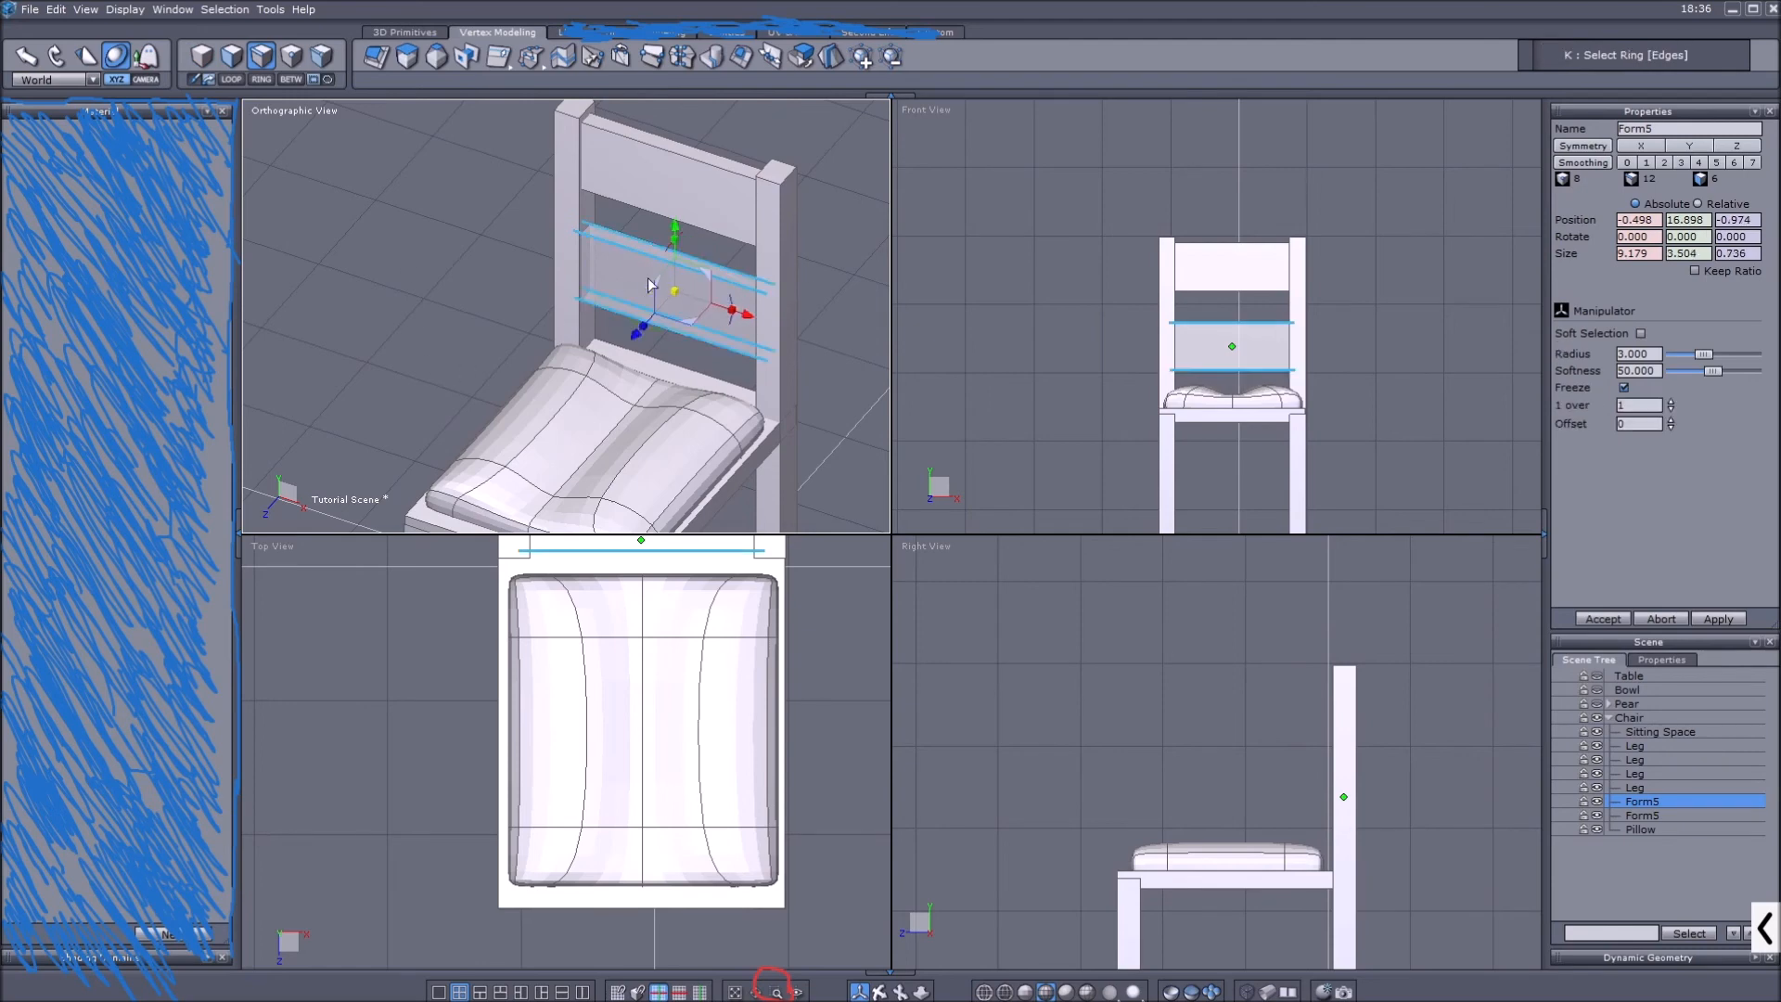
key(alt+a)
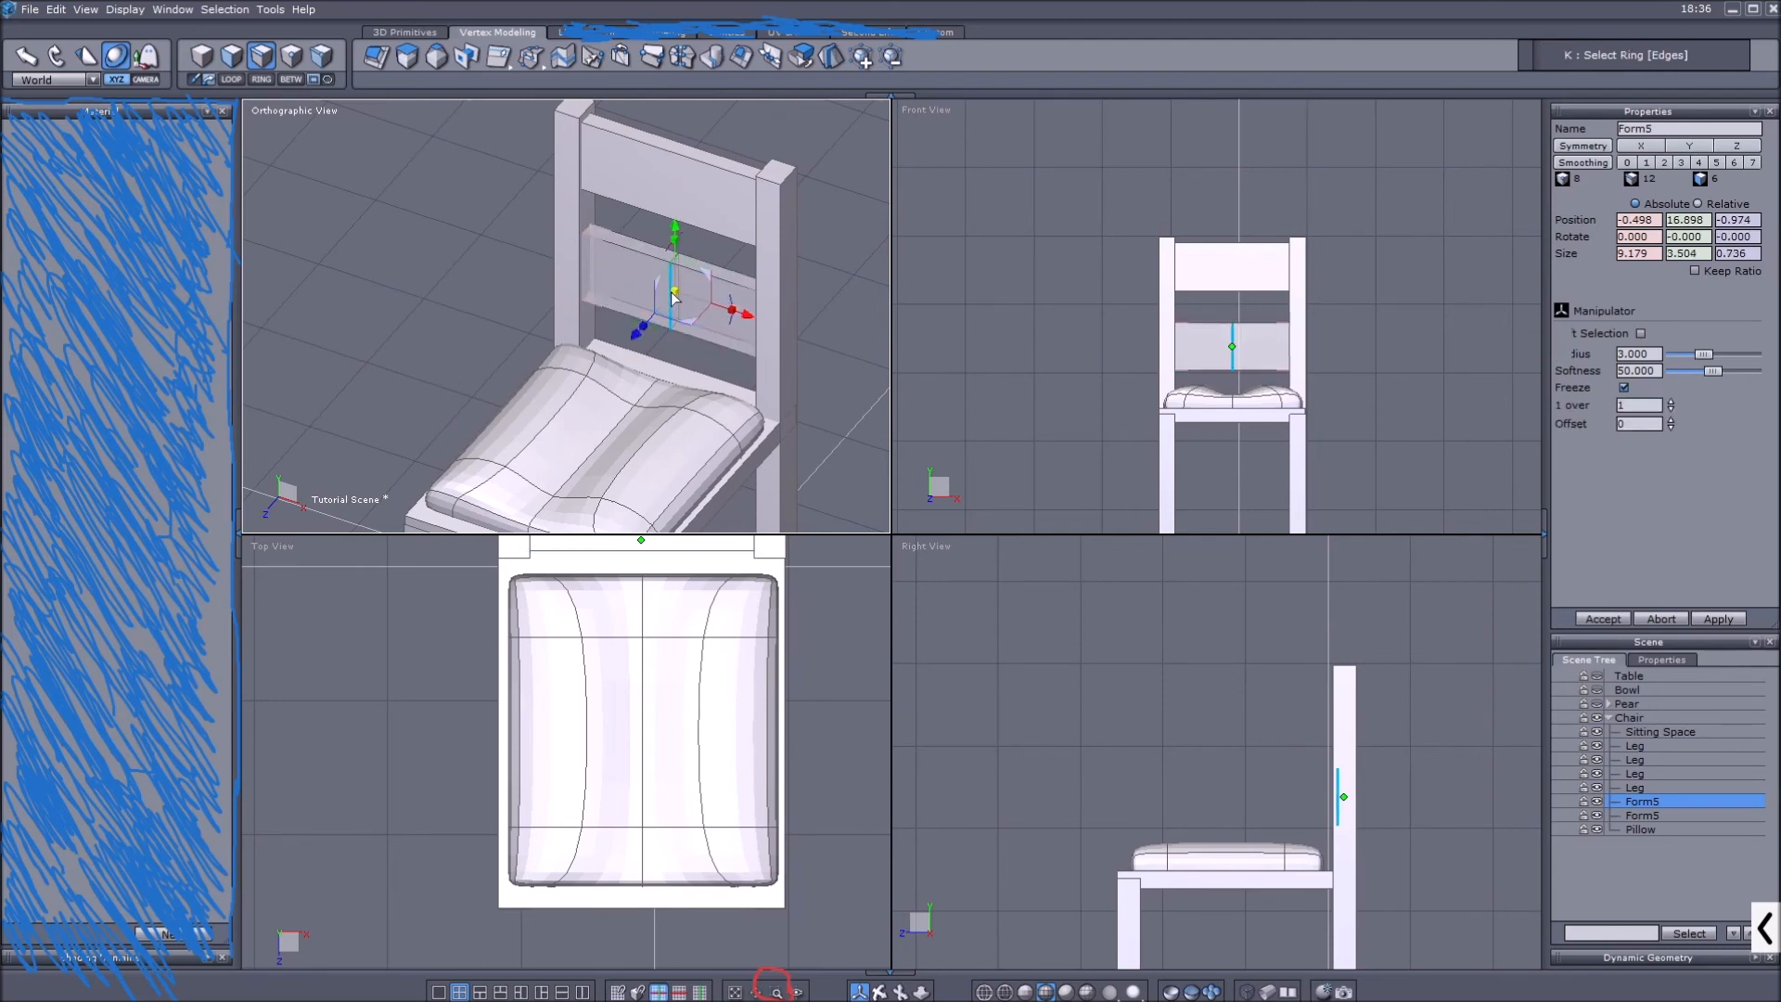
Select the lower slat's middle edge loop and move it backward to about -1.716 on Z to bend the slat.
scroll(670, 293, up, 2)
key(l)
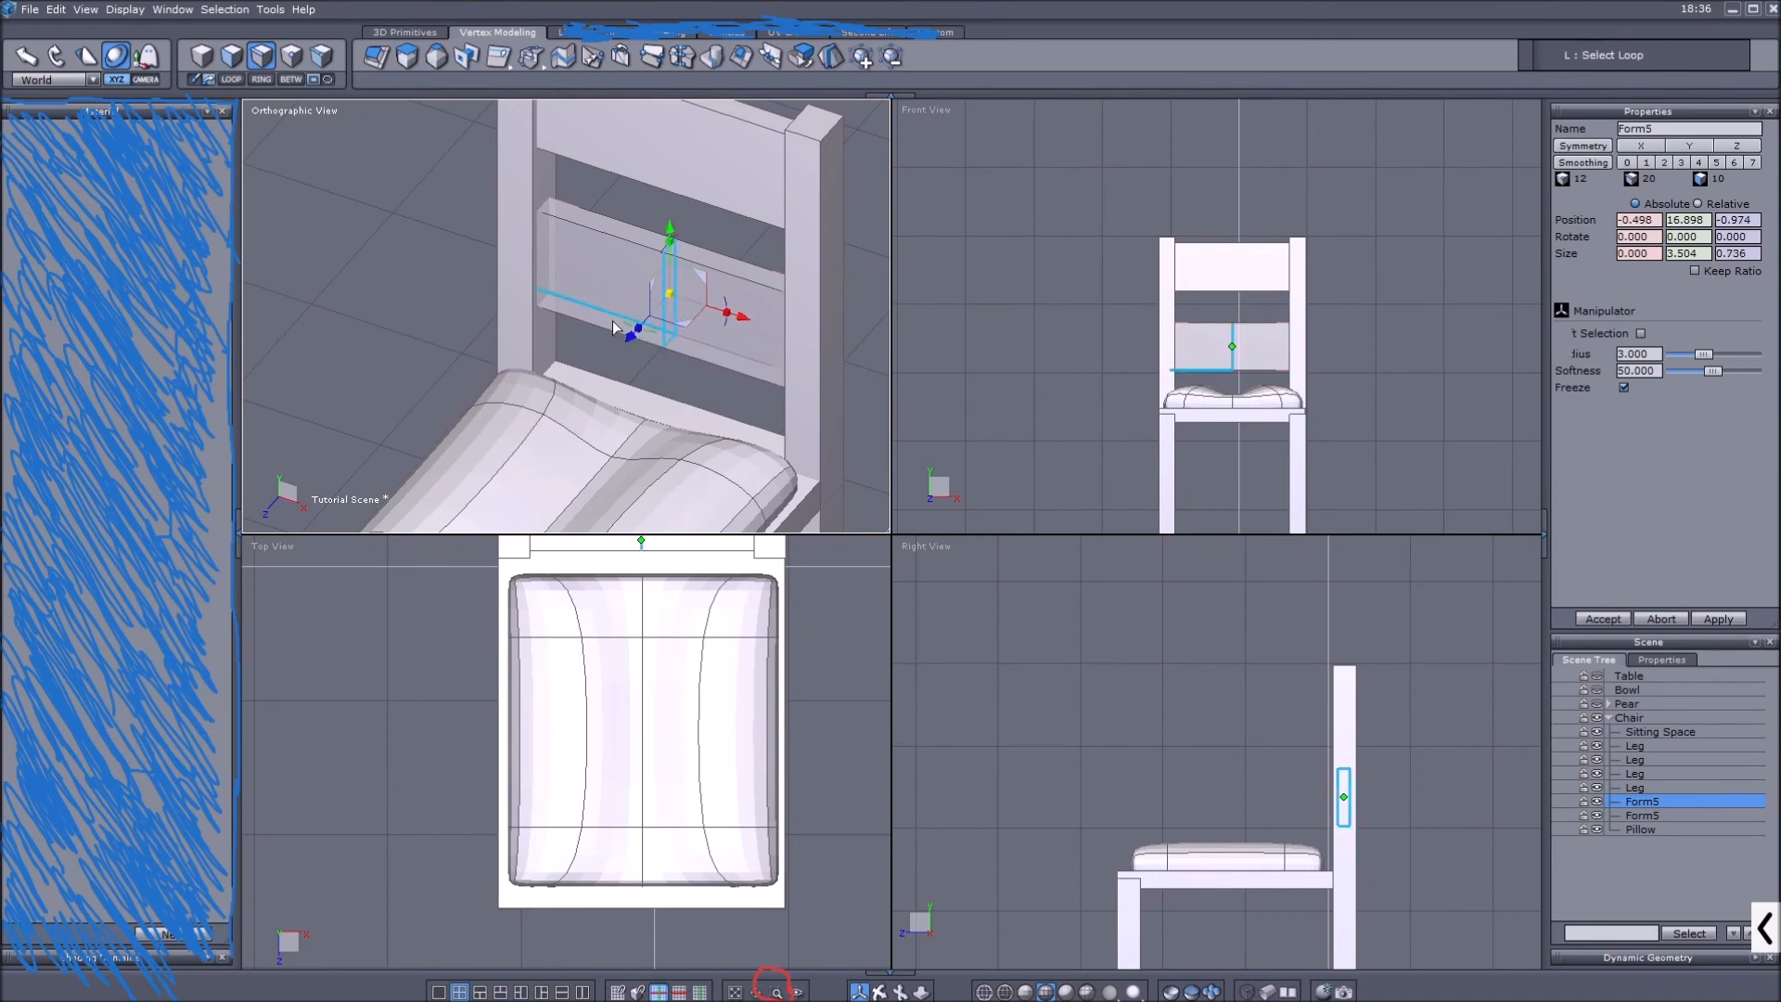
drag(634, 336, 640, 329)
middle_drag(542, 248, 550, 310)
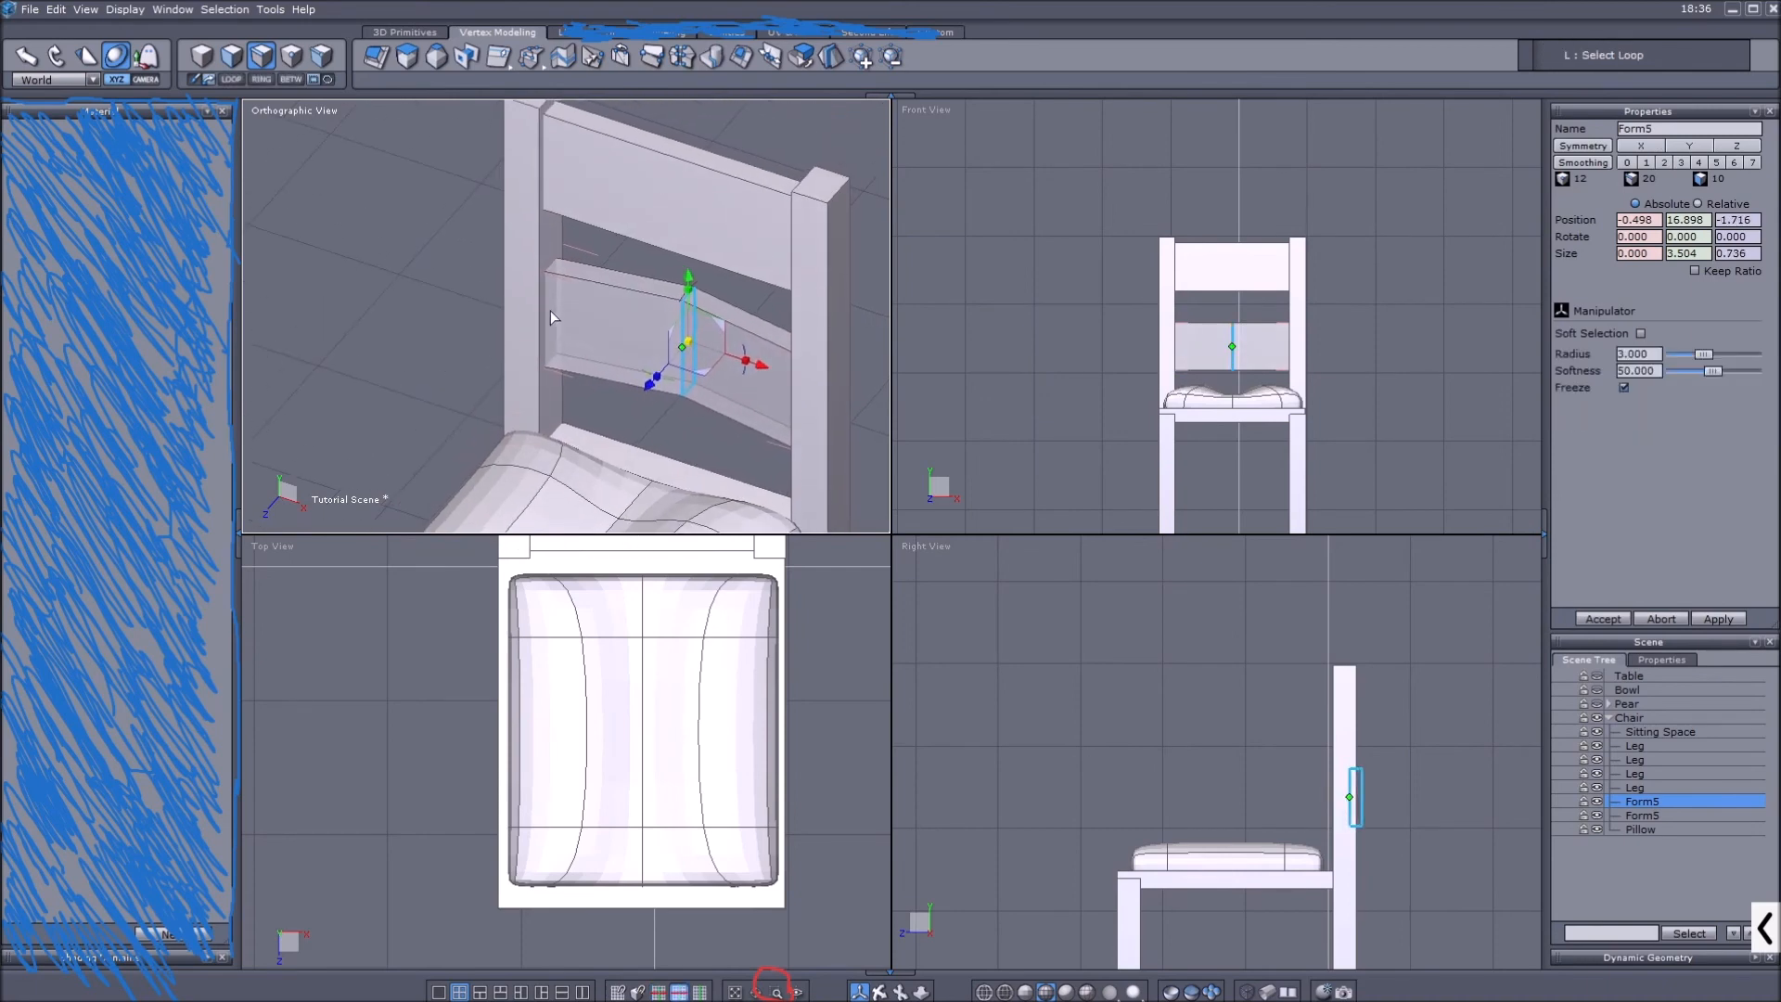
Select the upper backrest slat and connect the ring of its long edges through the middle.
click(1642, 815)
key(F3)
click(607, 233)
click(607, 233)
key(alt+r)
key(alt+a)
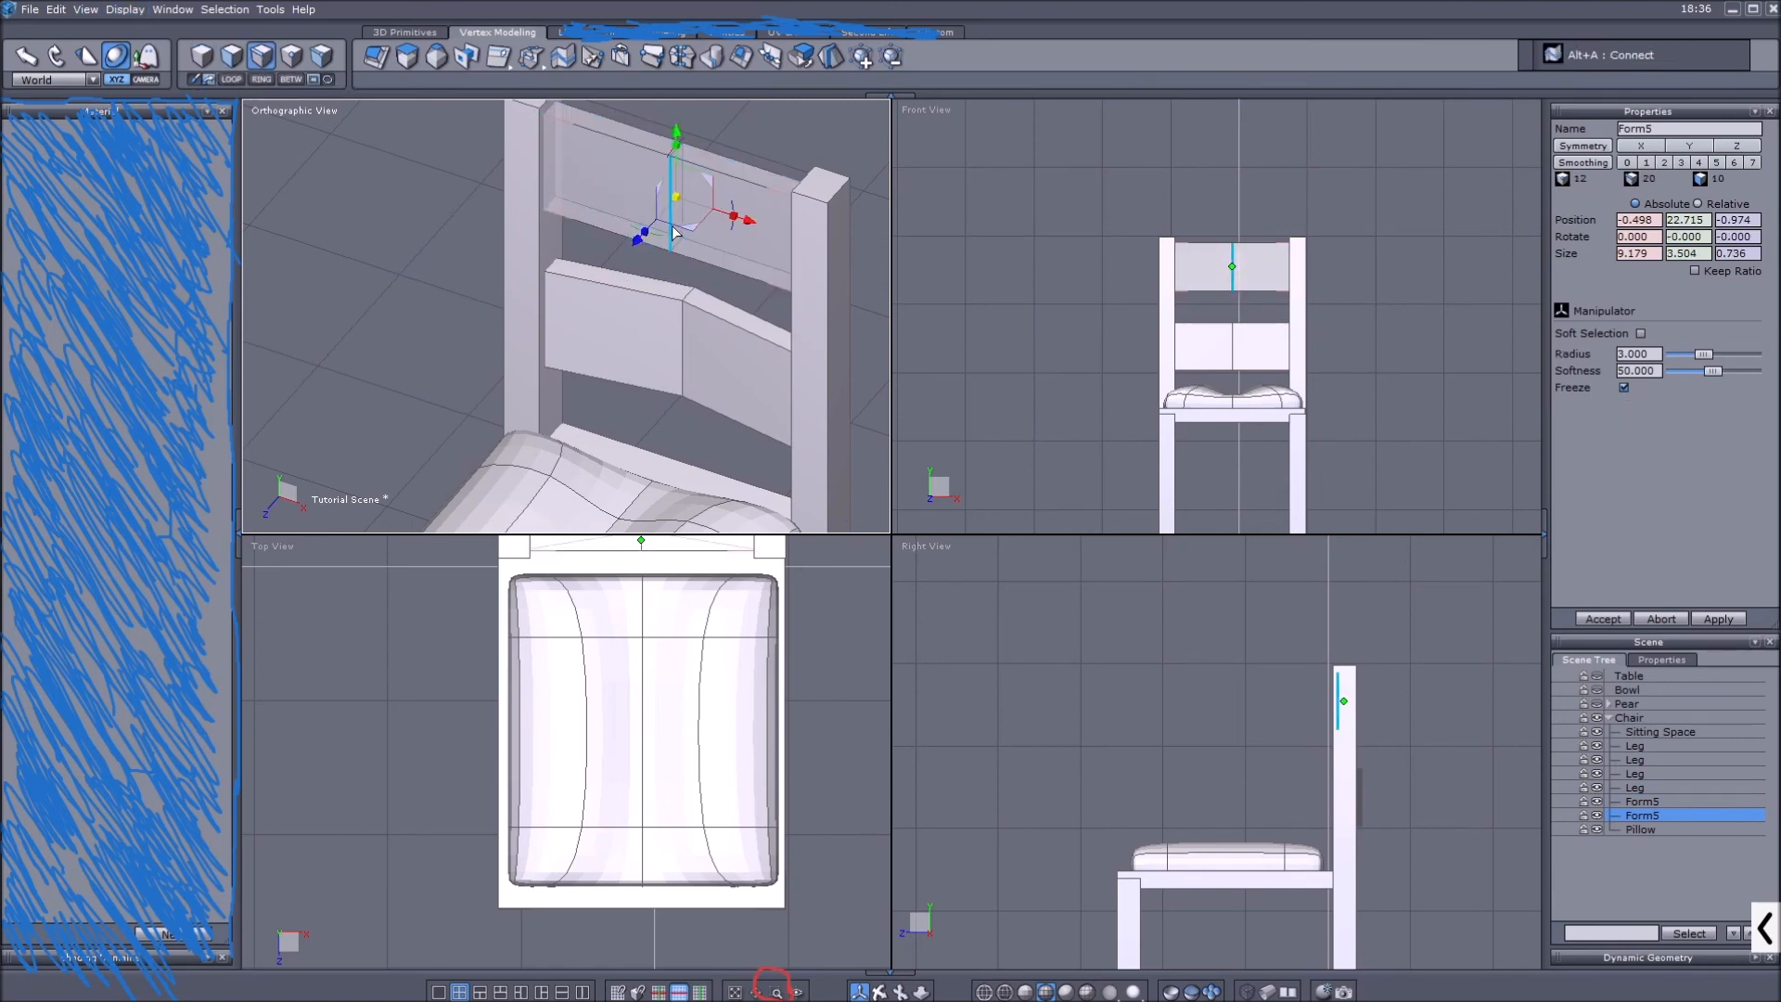
Move the upper slat's middle edge loop backward to about -2.001 on Z and return to object selection.
key(l)
drag(647, 243, 659, 229)
click(202, 56)
scroll(571, 223, down, 5)
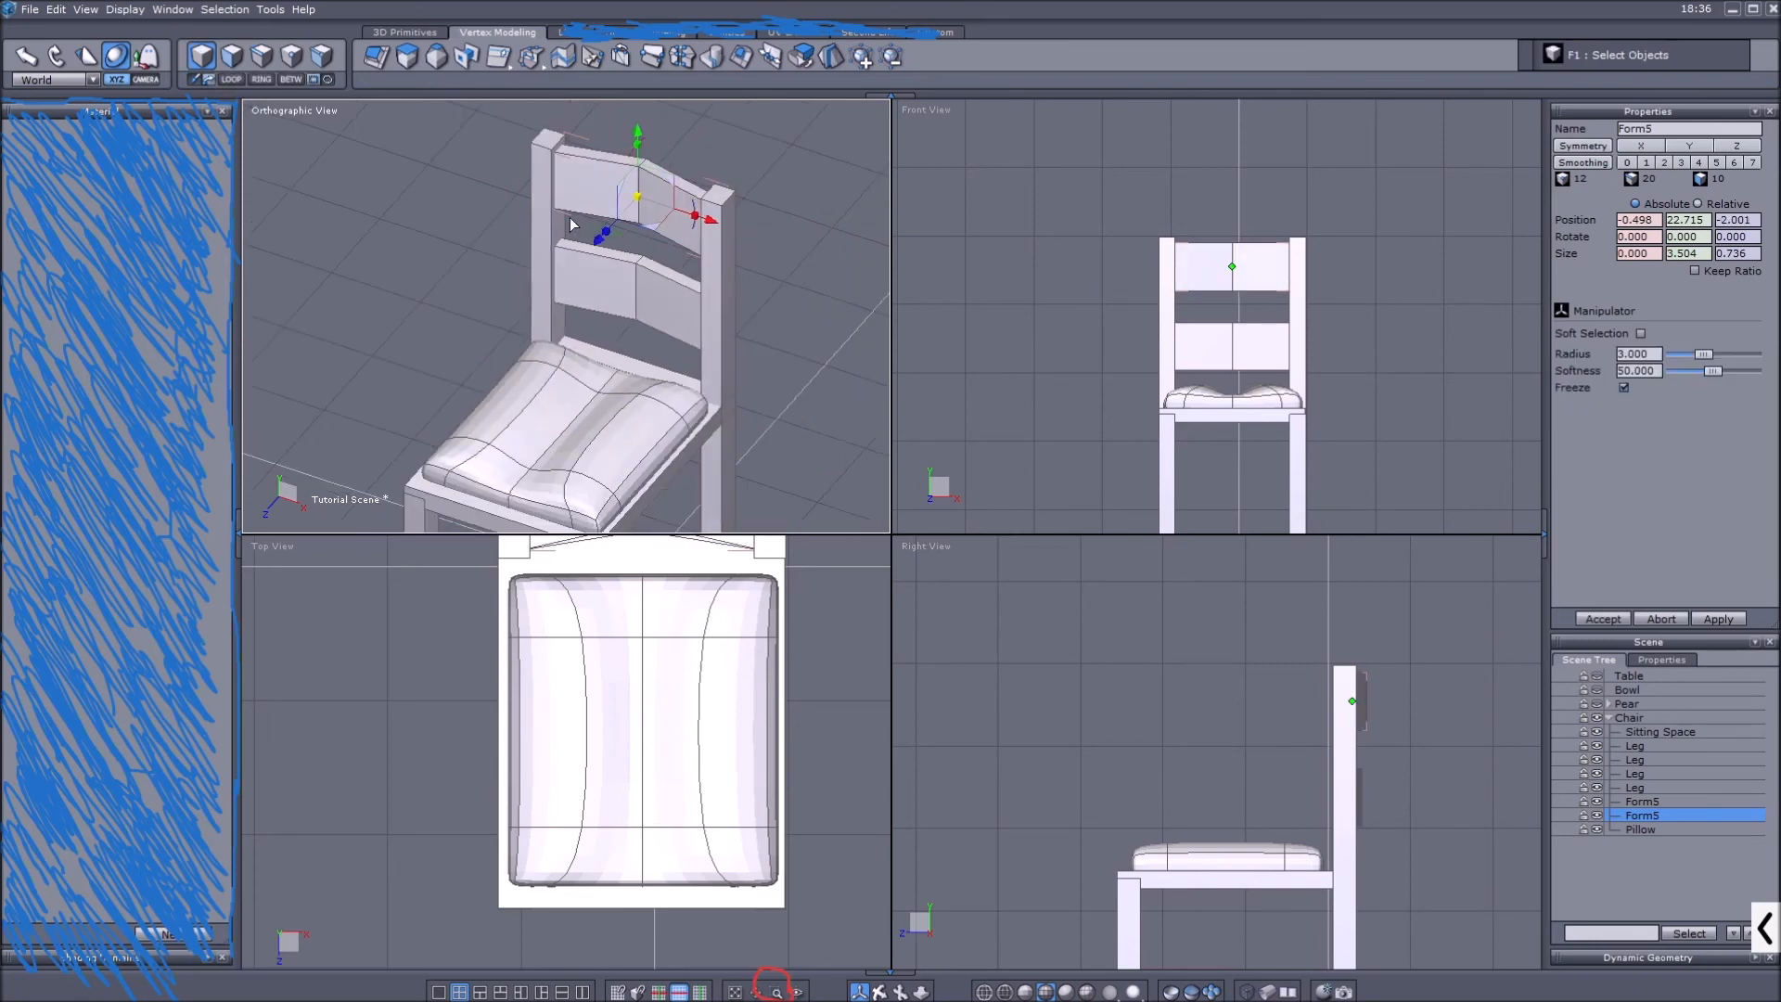
scroll(571, 223, up, 3)
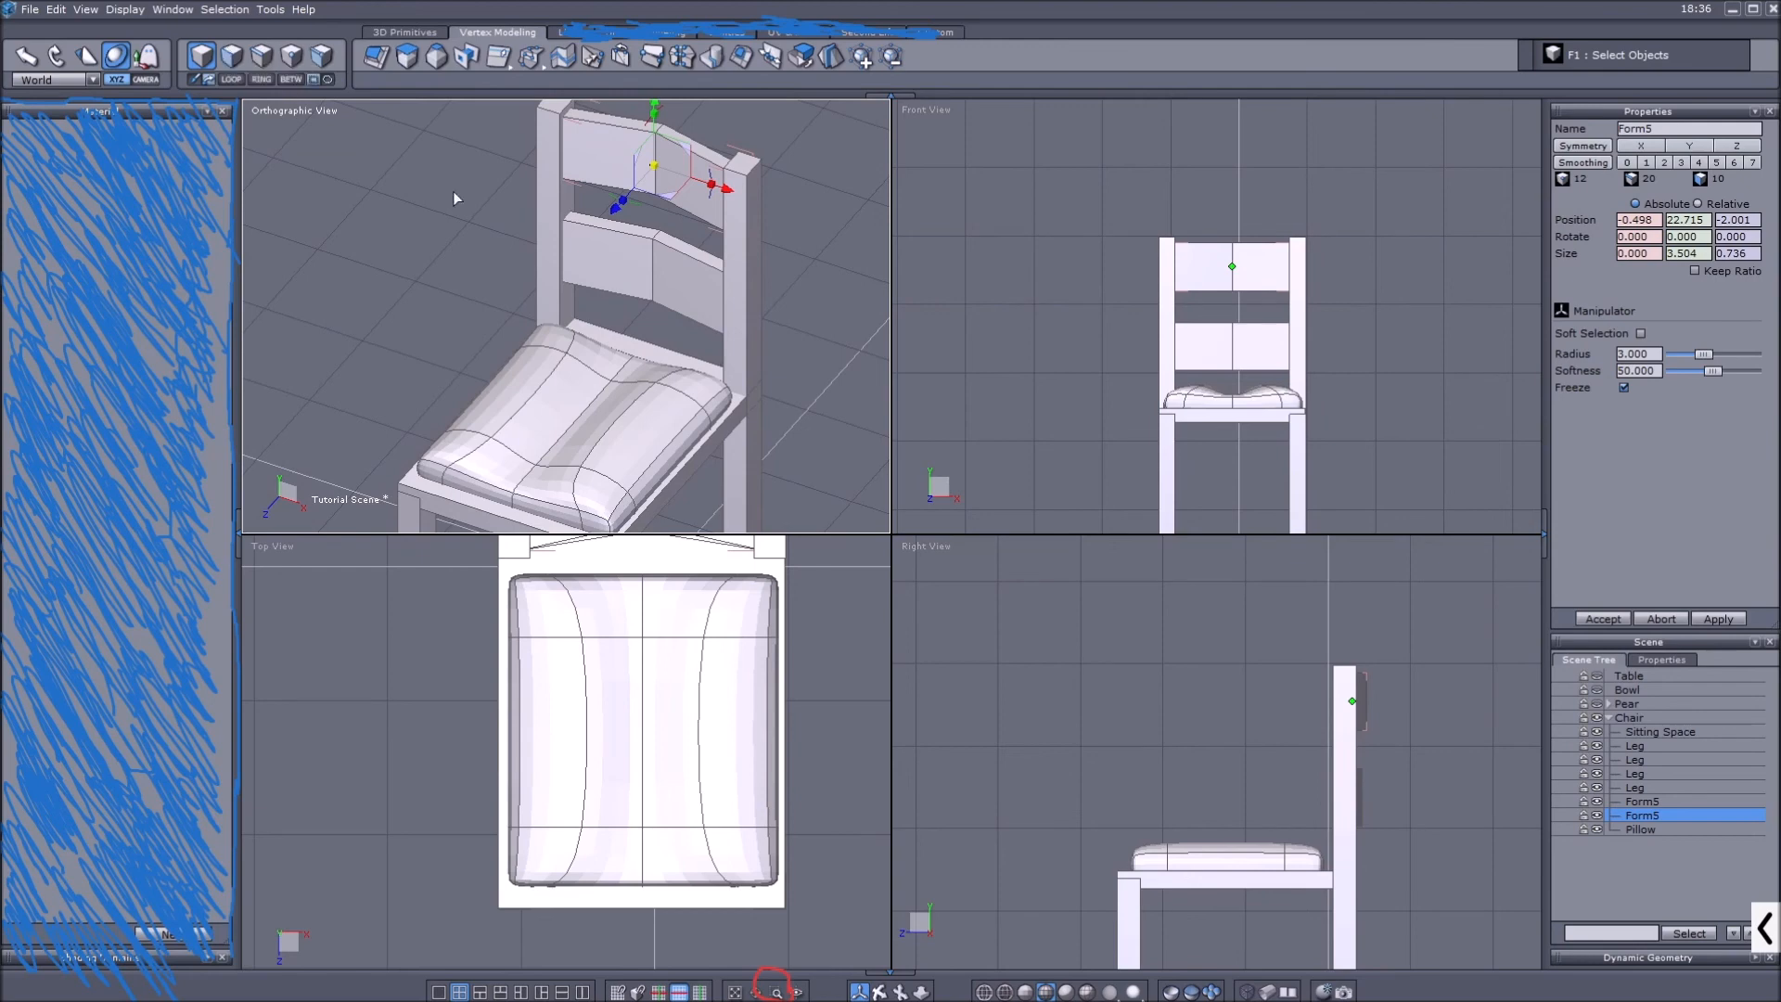
Select the four Leg objects and subdivide all their faces with Quad Tessellation.
drag(1655, 749, 1647, 787)
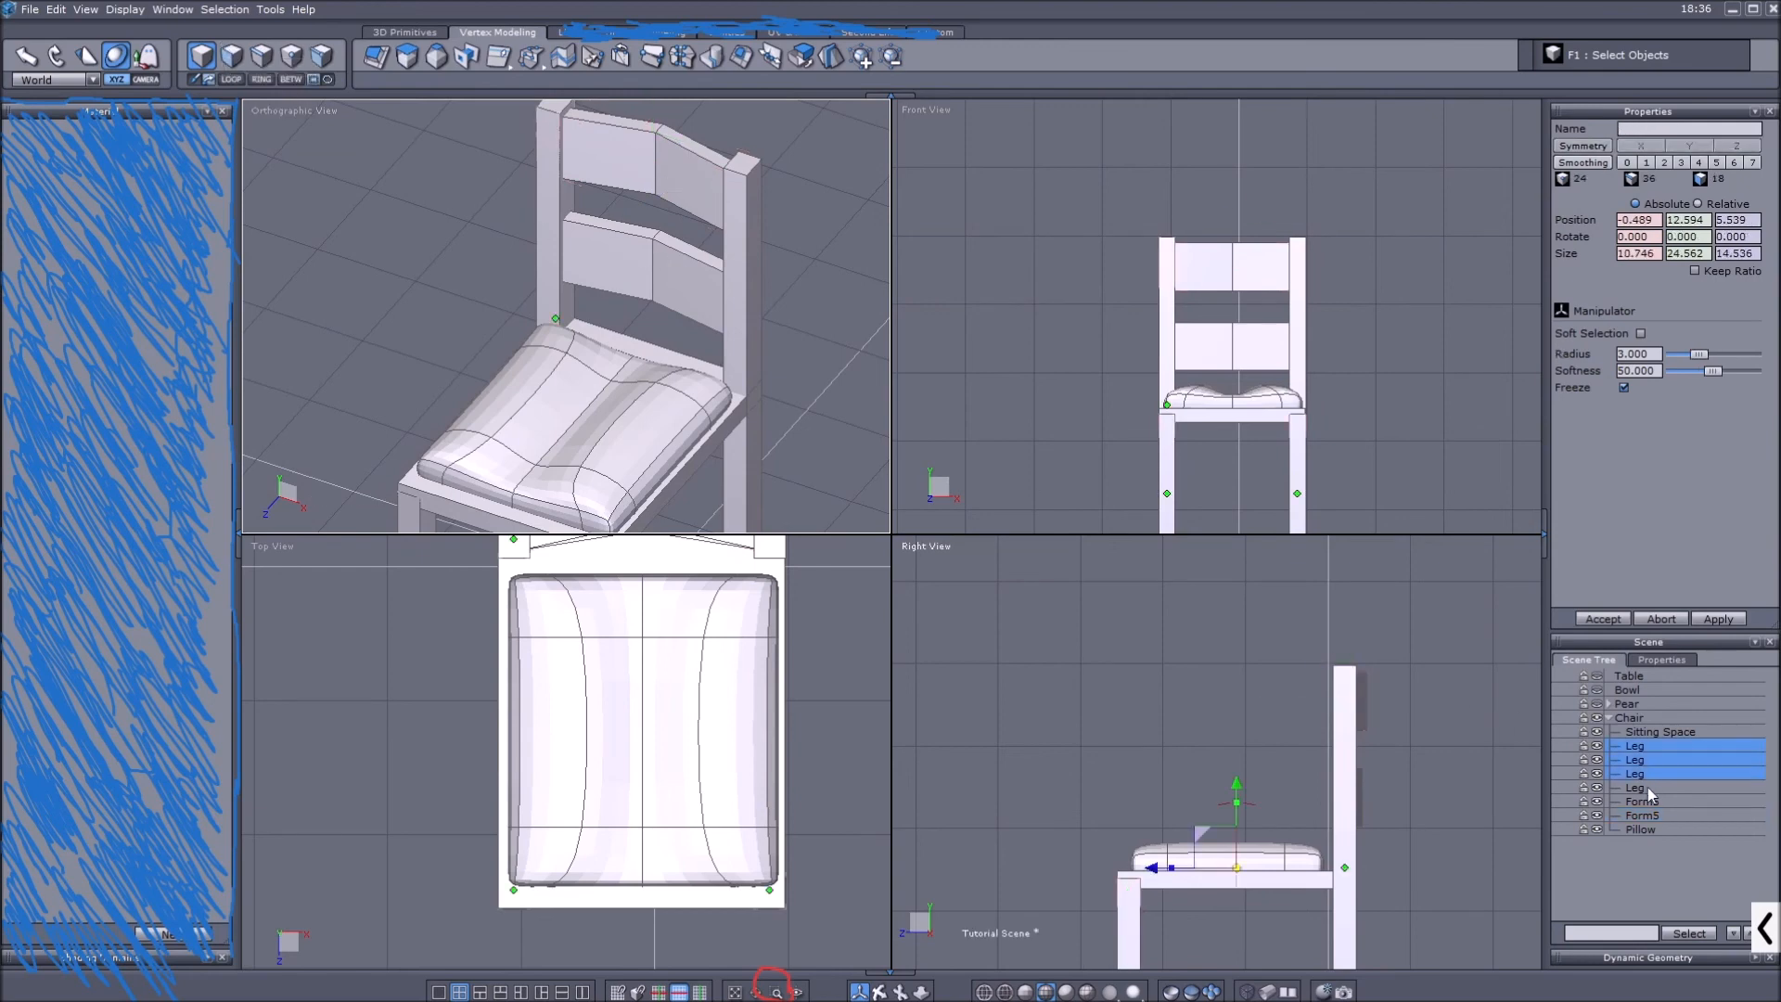
click(229, 48)
scroll(465, 260, down, 2)
middle_drag(479, 271, 486, 232)
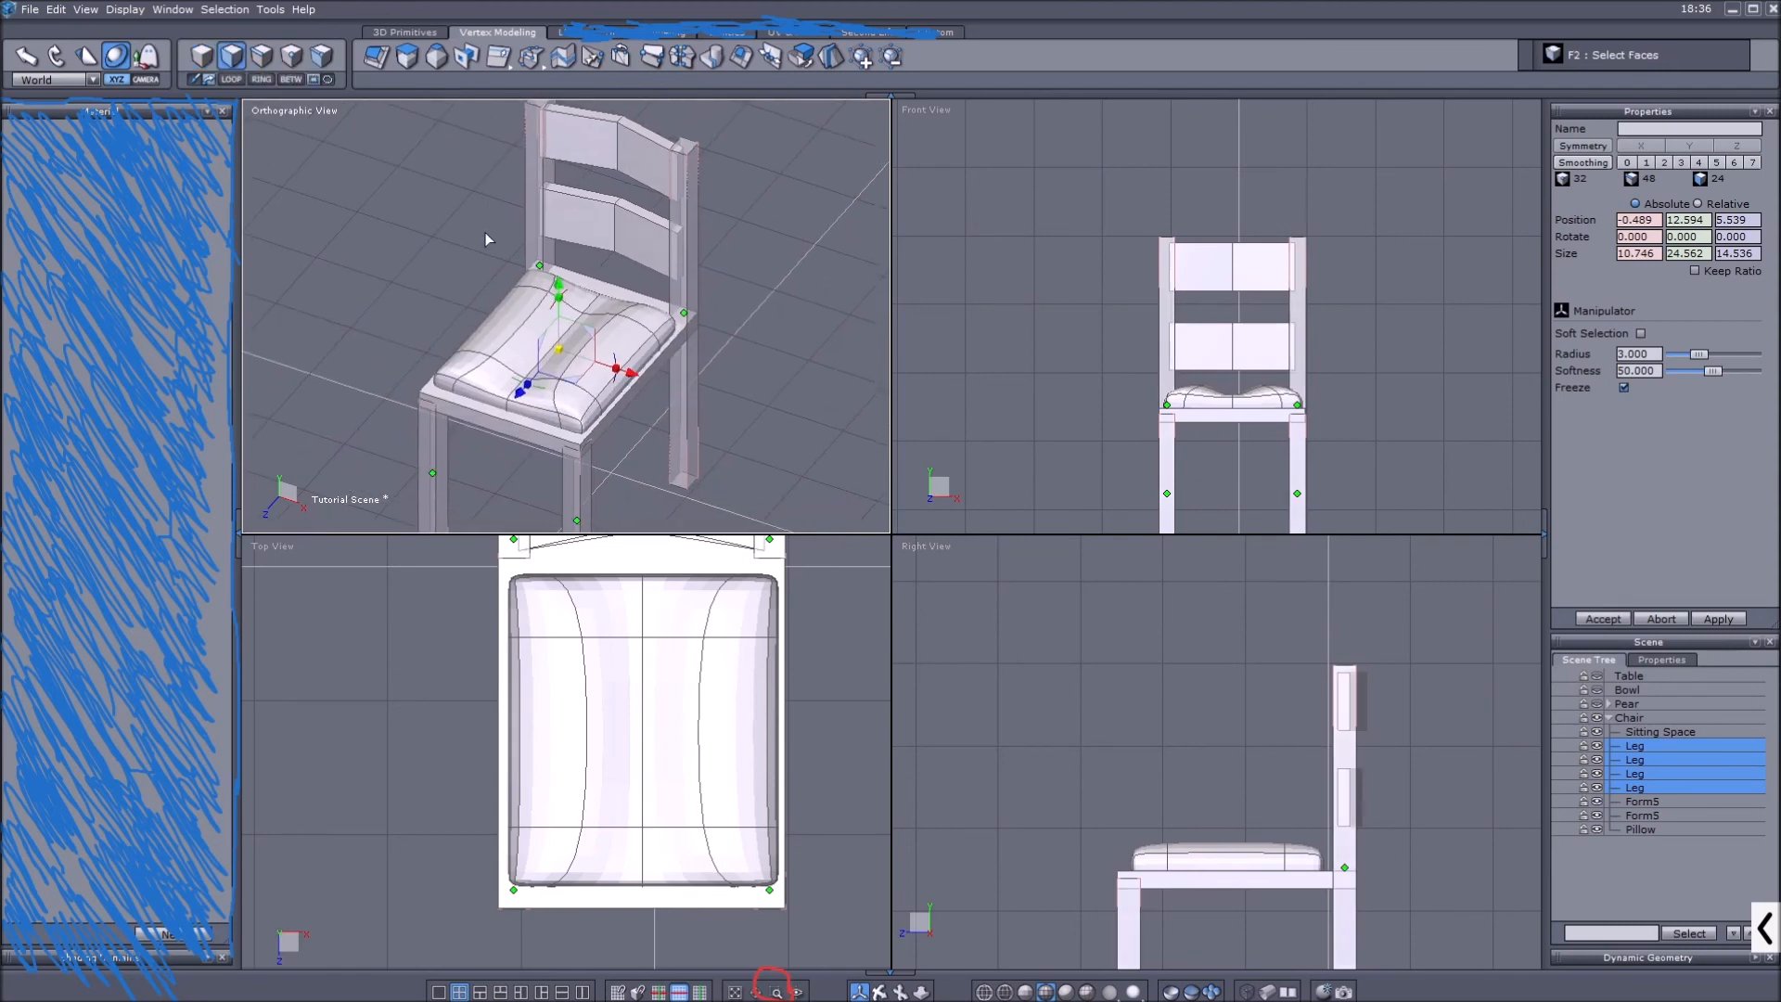
key(ctrl+a)
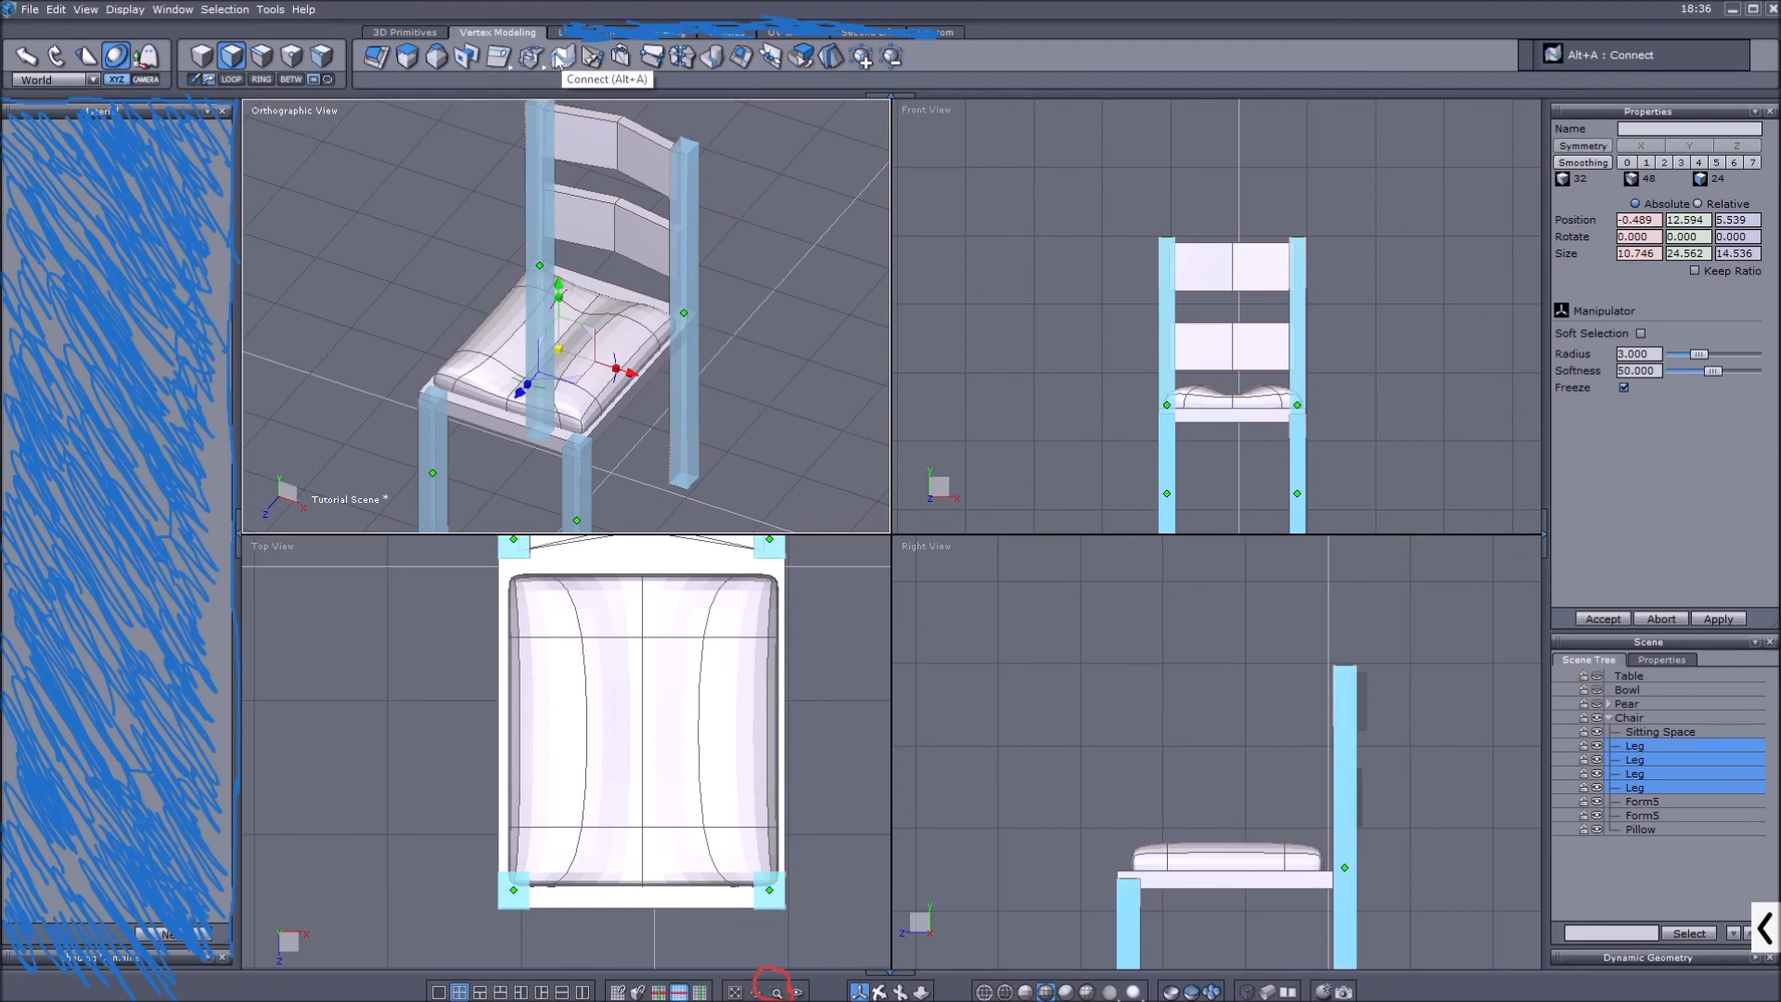
drag(534, 61, 538, 175)
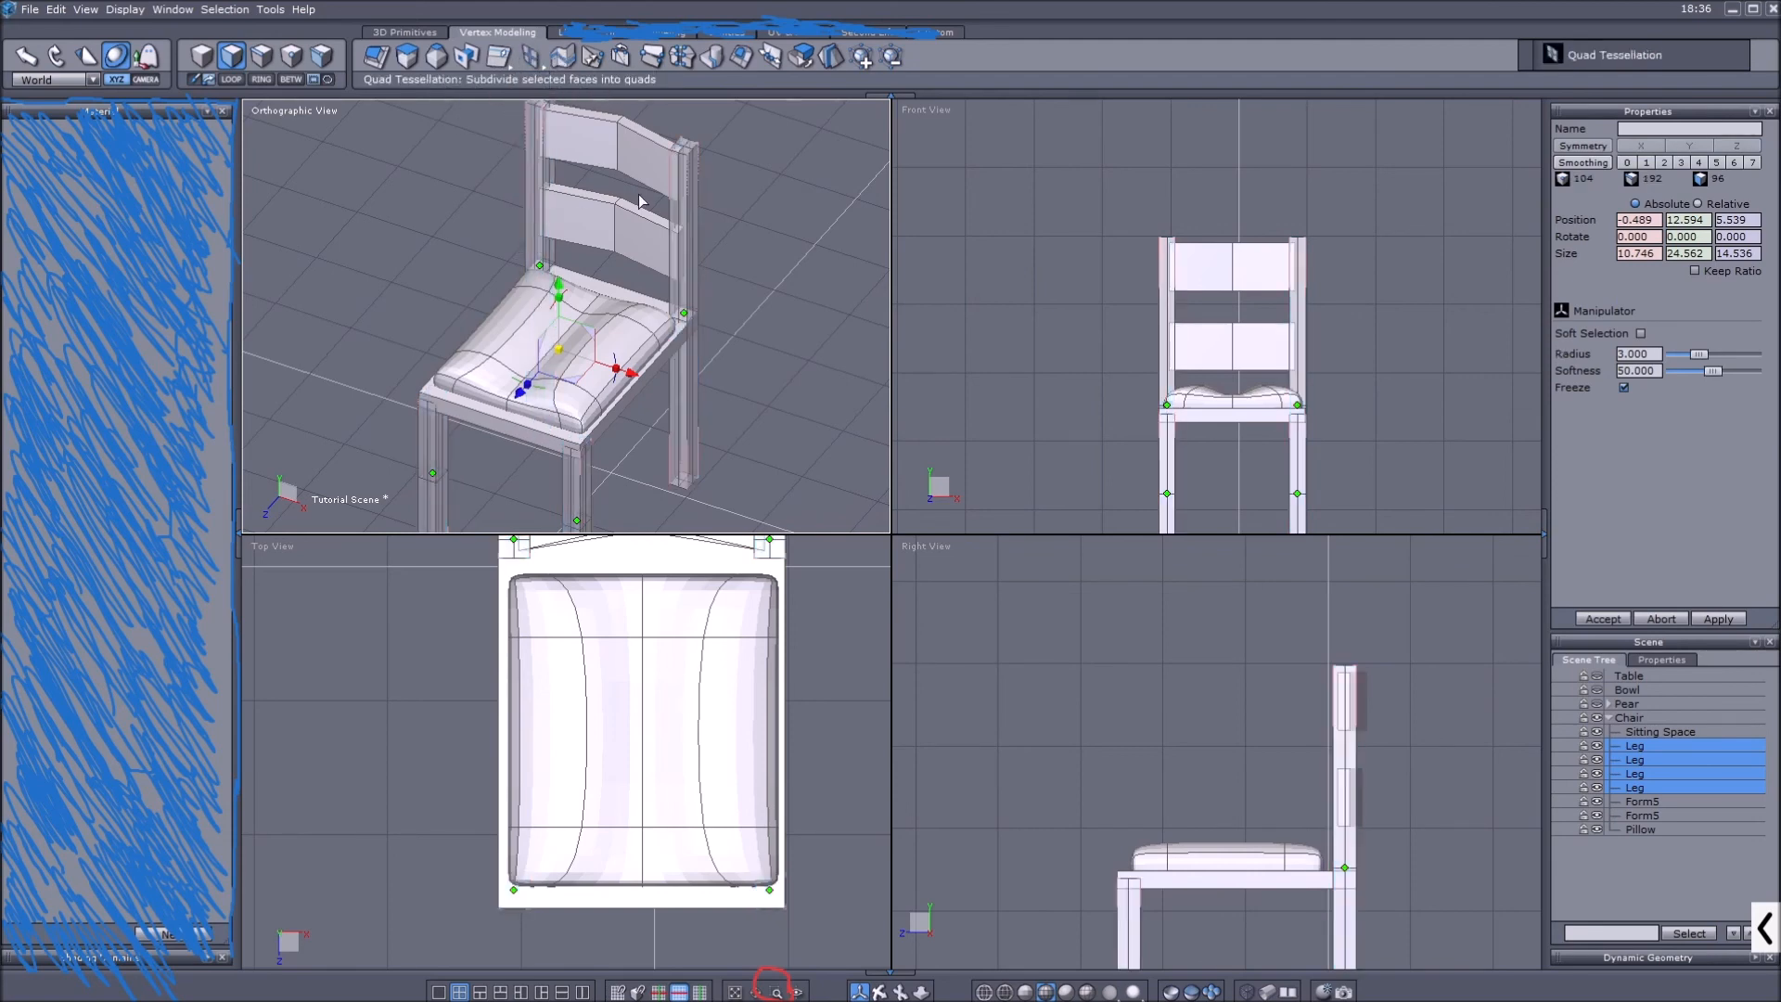
middle_drag(704, 160, 714, 176)
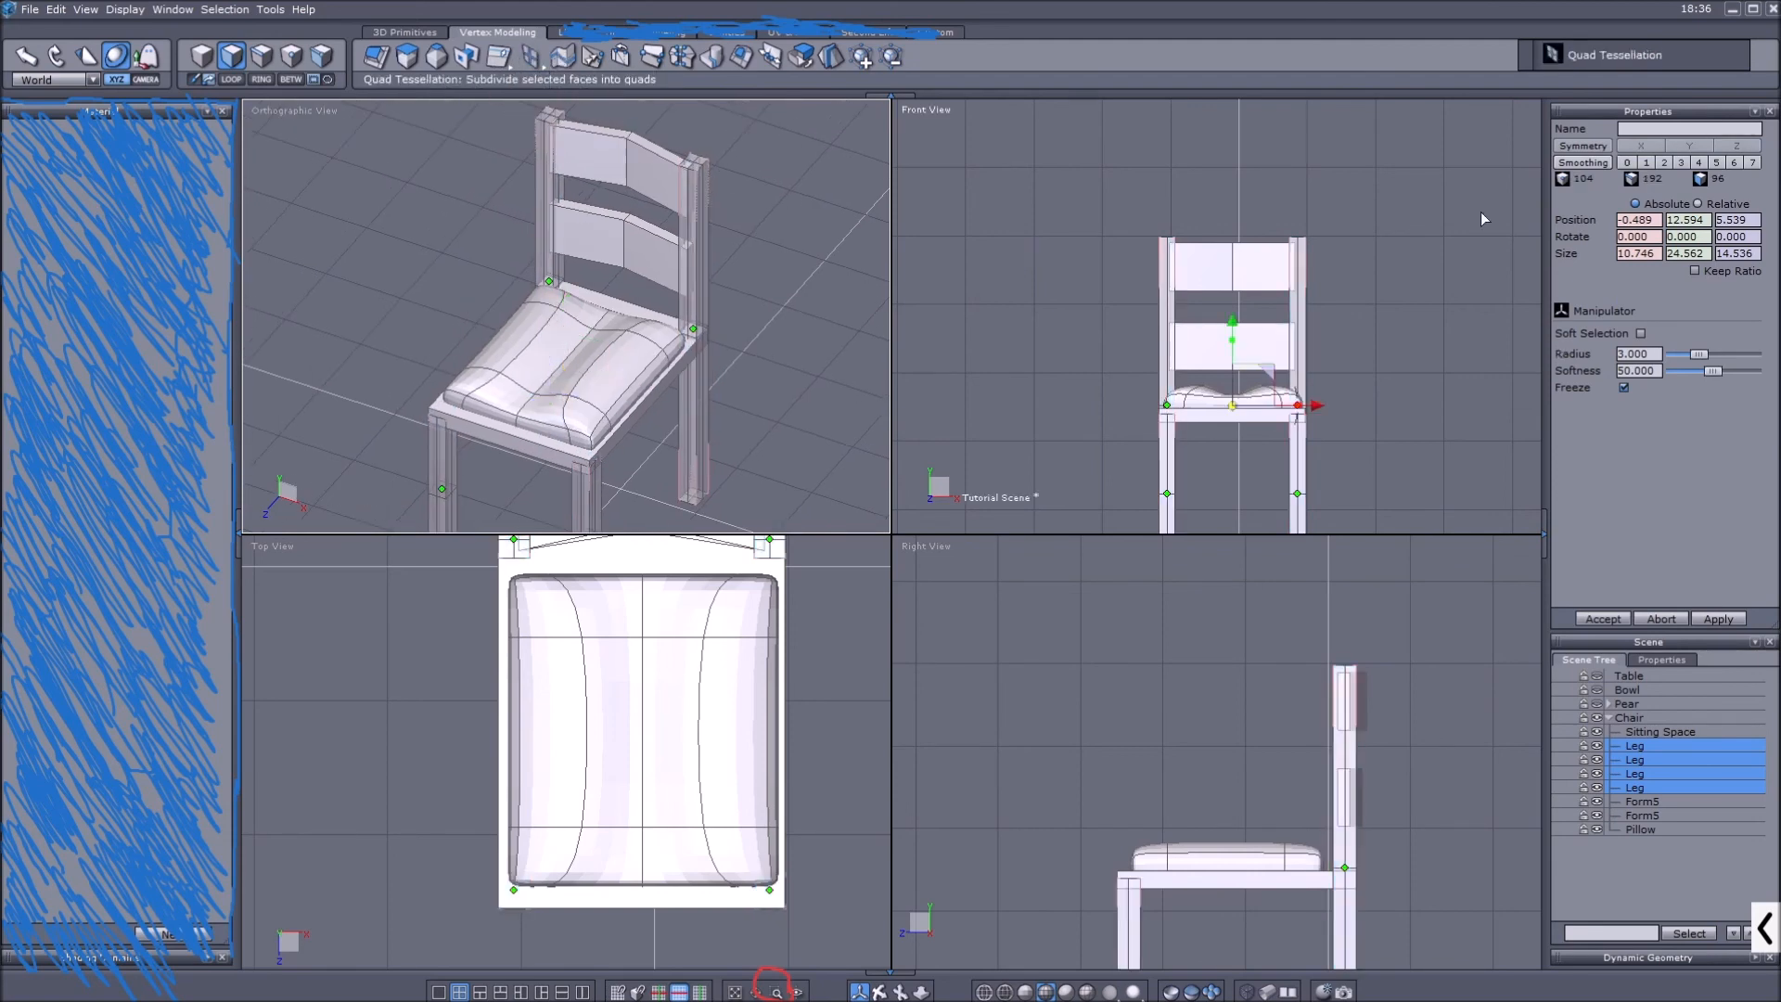
Try a smoothing level of 2 on the four chair legs.
click(1666, 163)
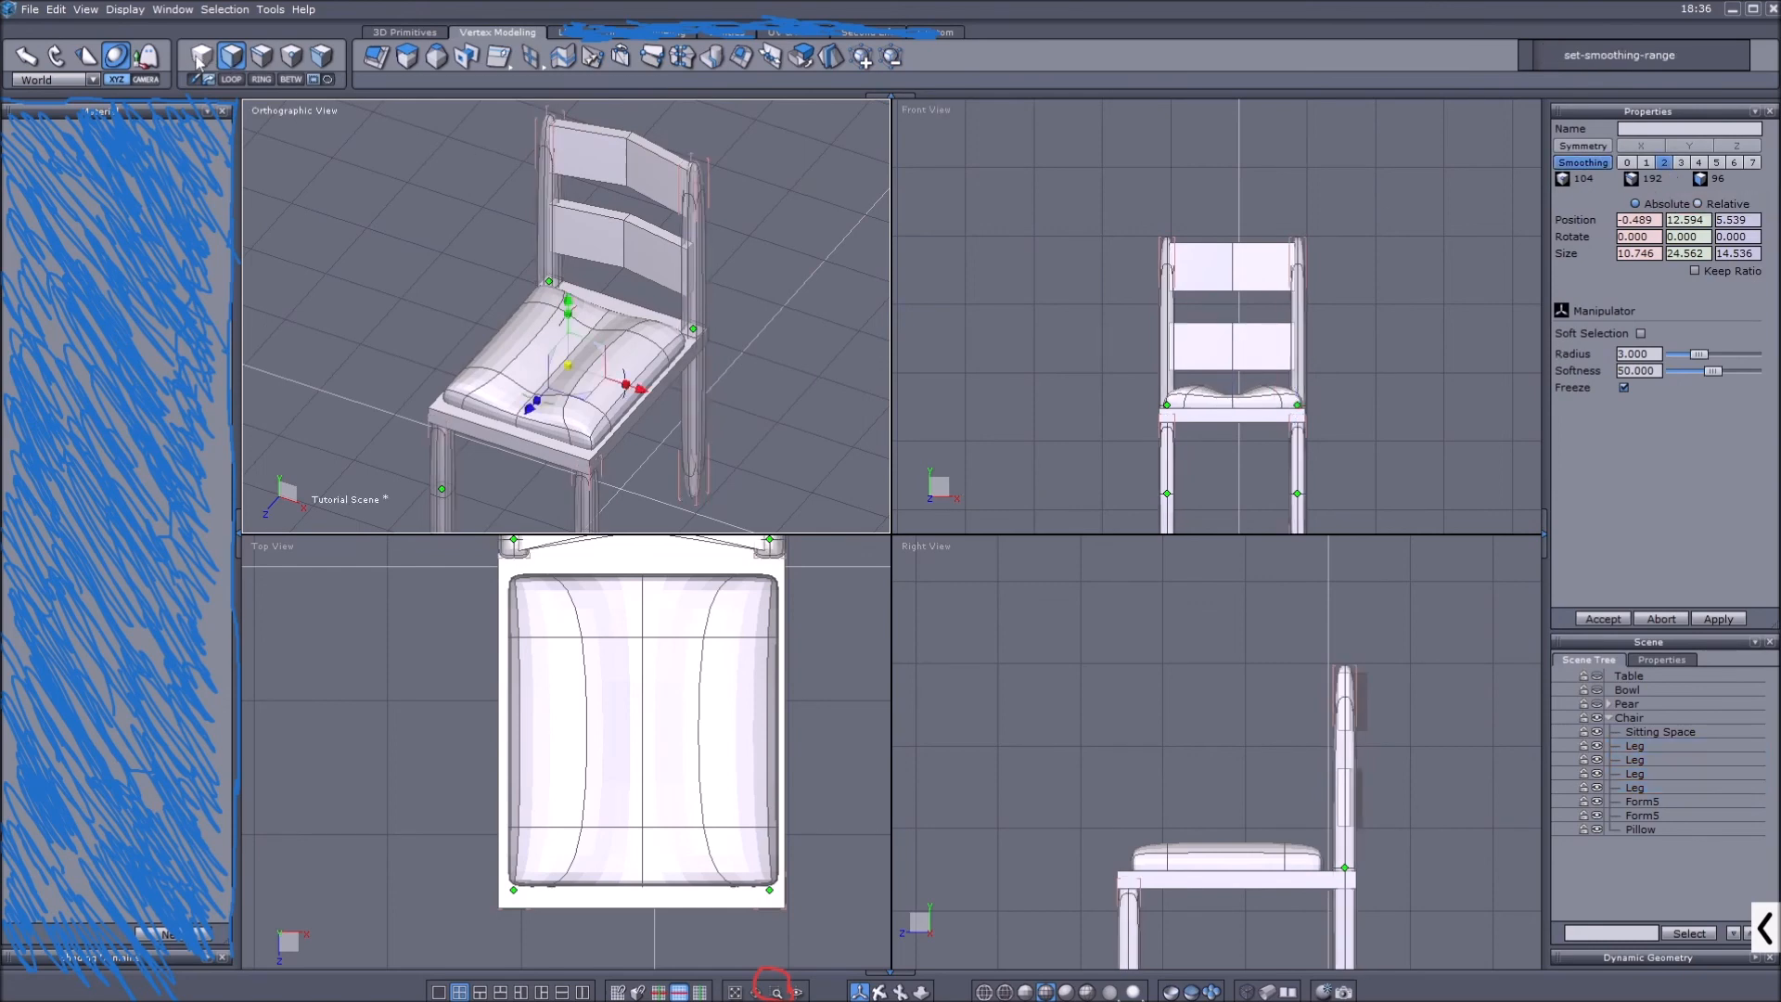
key(F1)
middle_drag(777, 336, 796, 282)
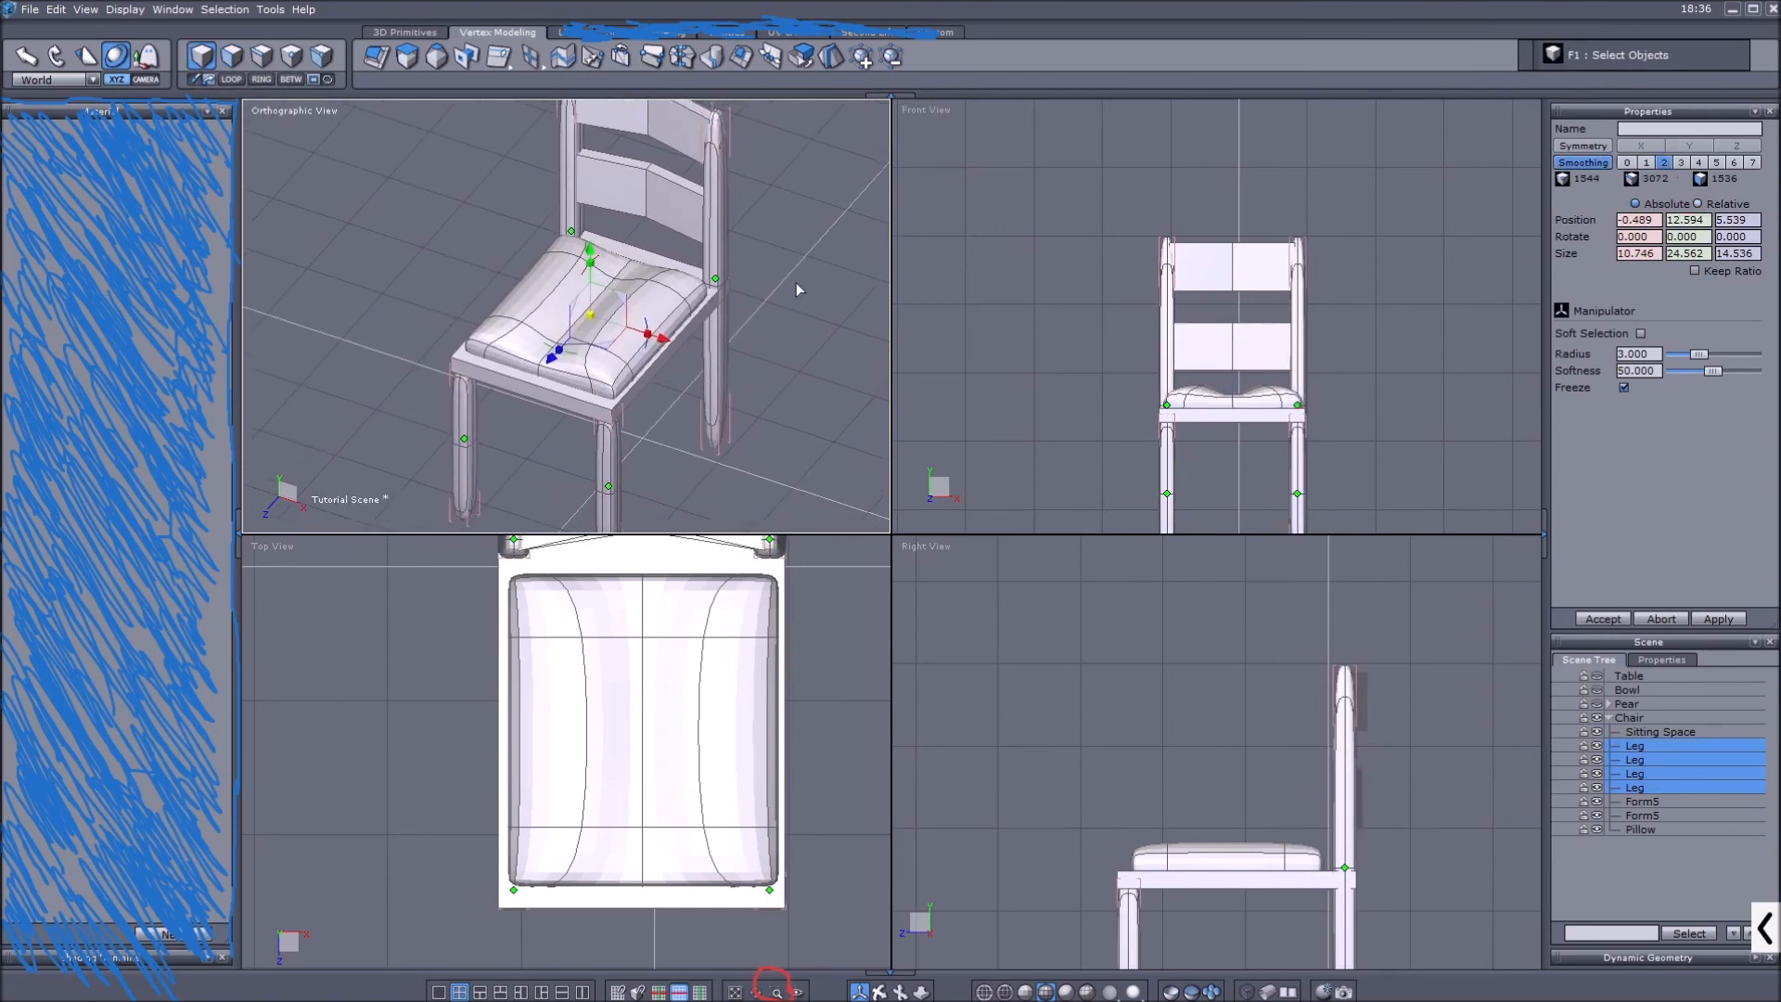
Undo the smoothing applied to the four chair legs.
key(ctrl+z)
mouse_move(734, 228)
middle_down()
mouse_move(754, 302)
mouse_move(742, 206)
middle_up()
scroll(742, 205, up, 2)
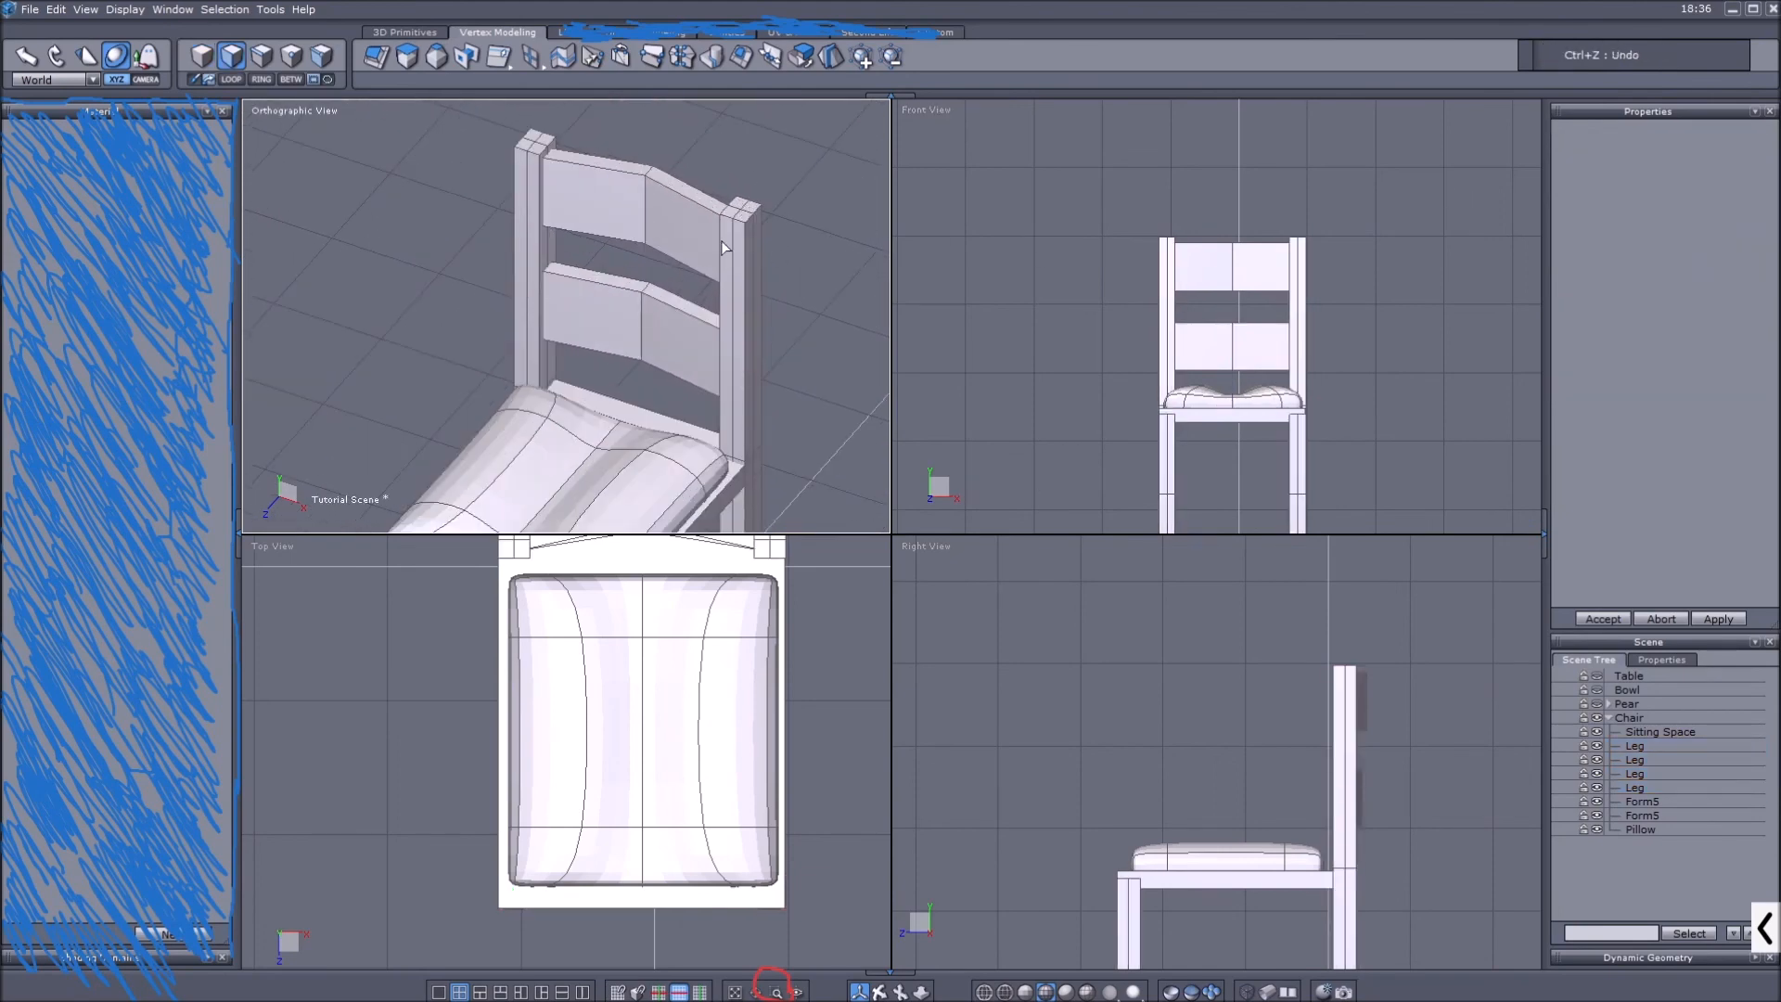
Examine the whole chair with its backrest, pillow and legs in the orthographic and top views.
scroll(726, 185, down, 2)
middle_drag(666, 402, 678, 352)
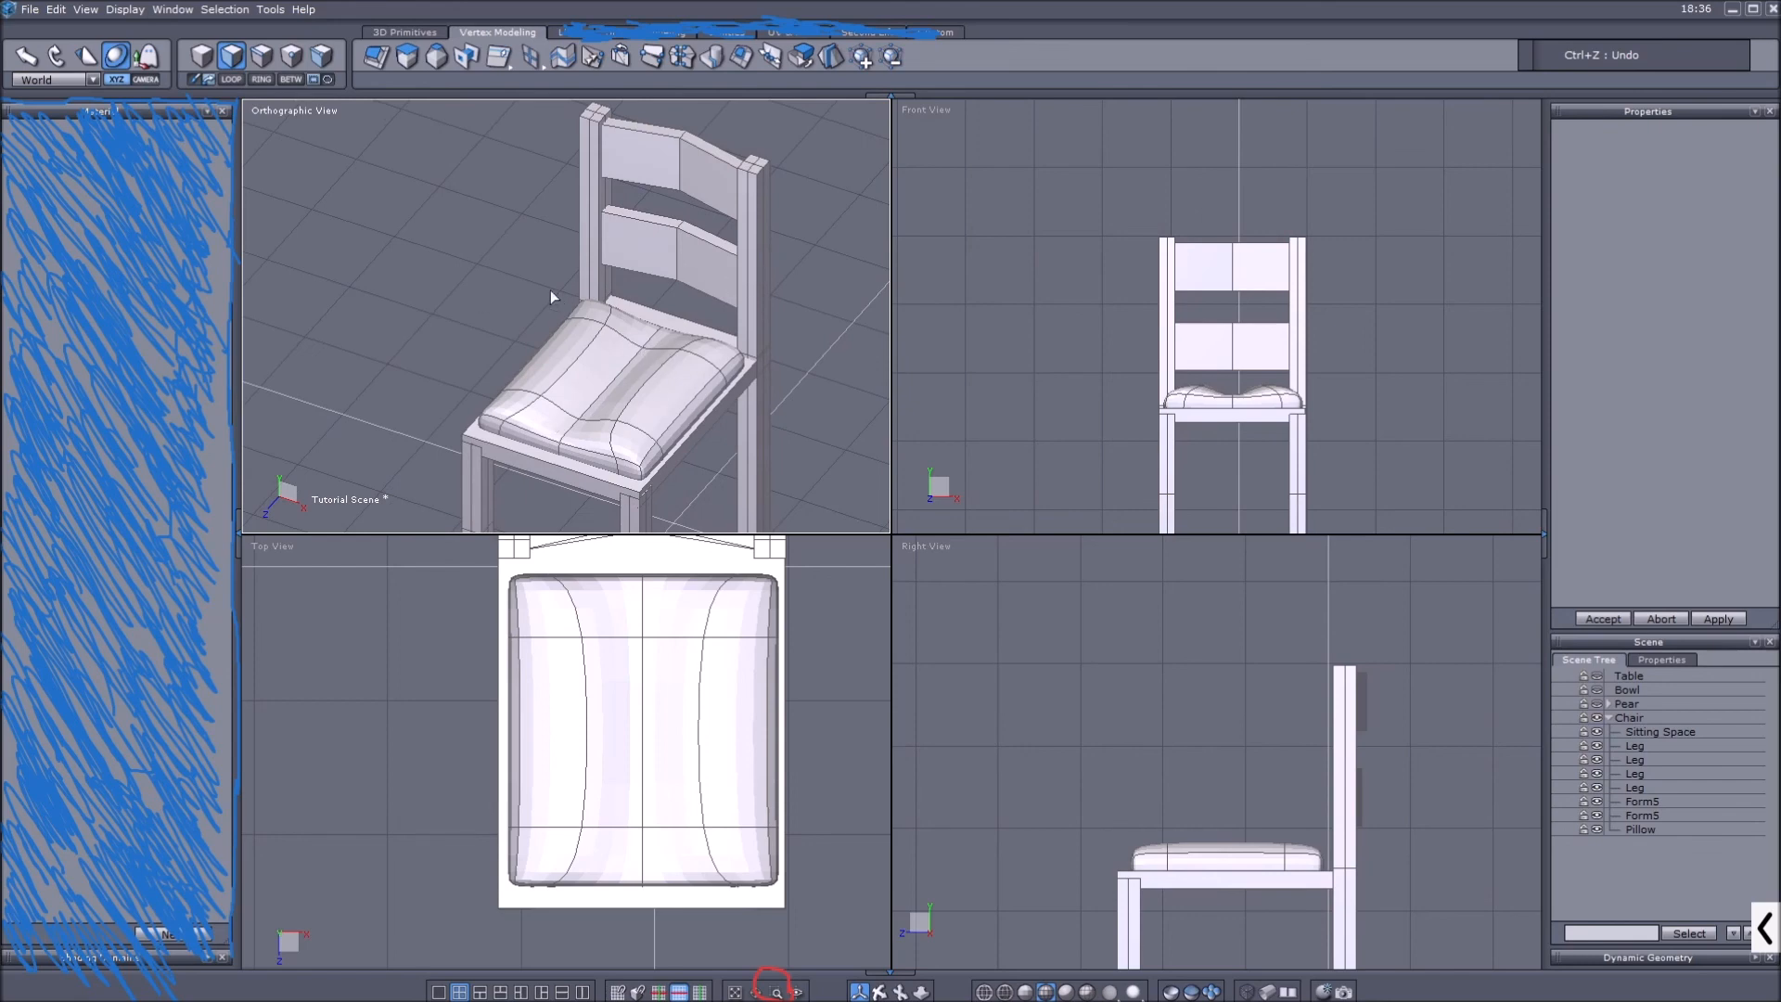
middle_drag(624, 363, 629, 335)
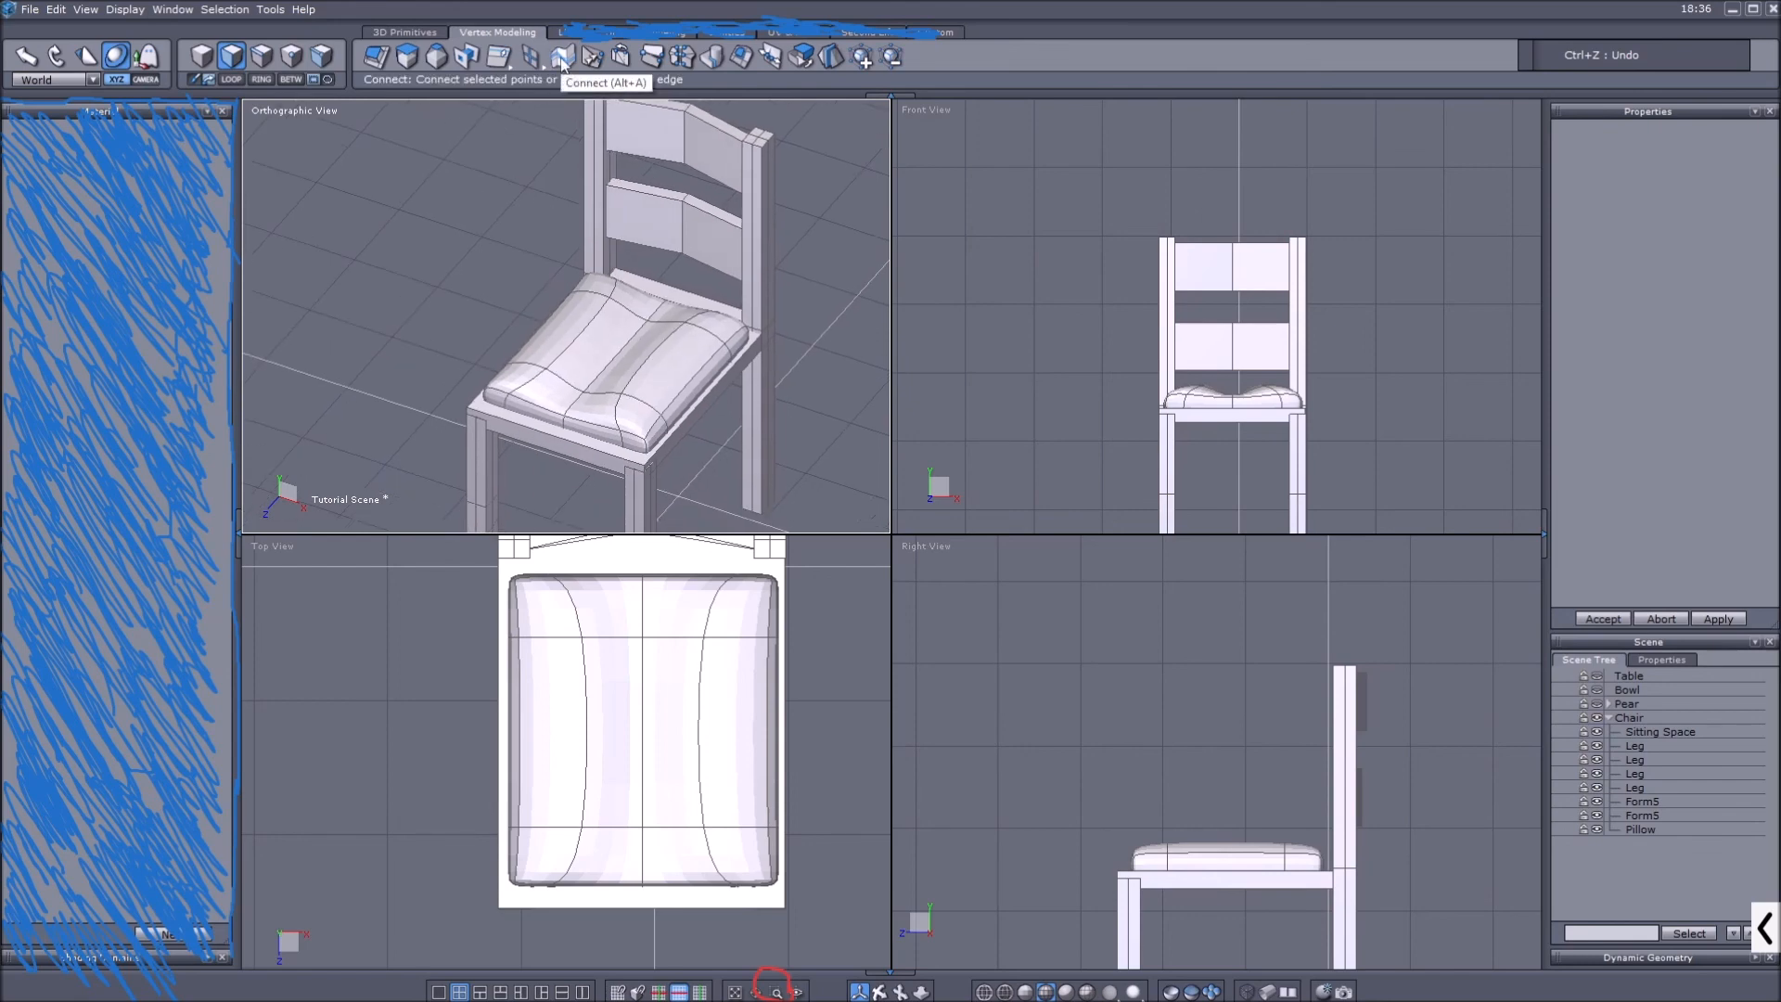
middle_drag(679, 319, 682, 350)
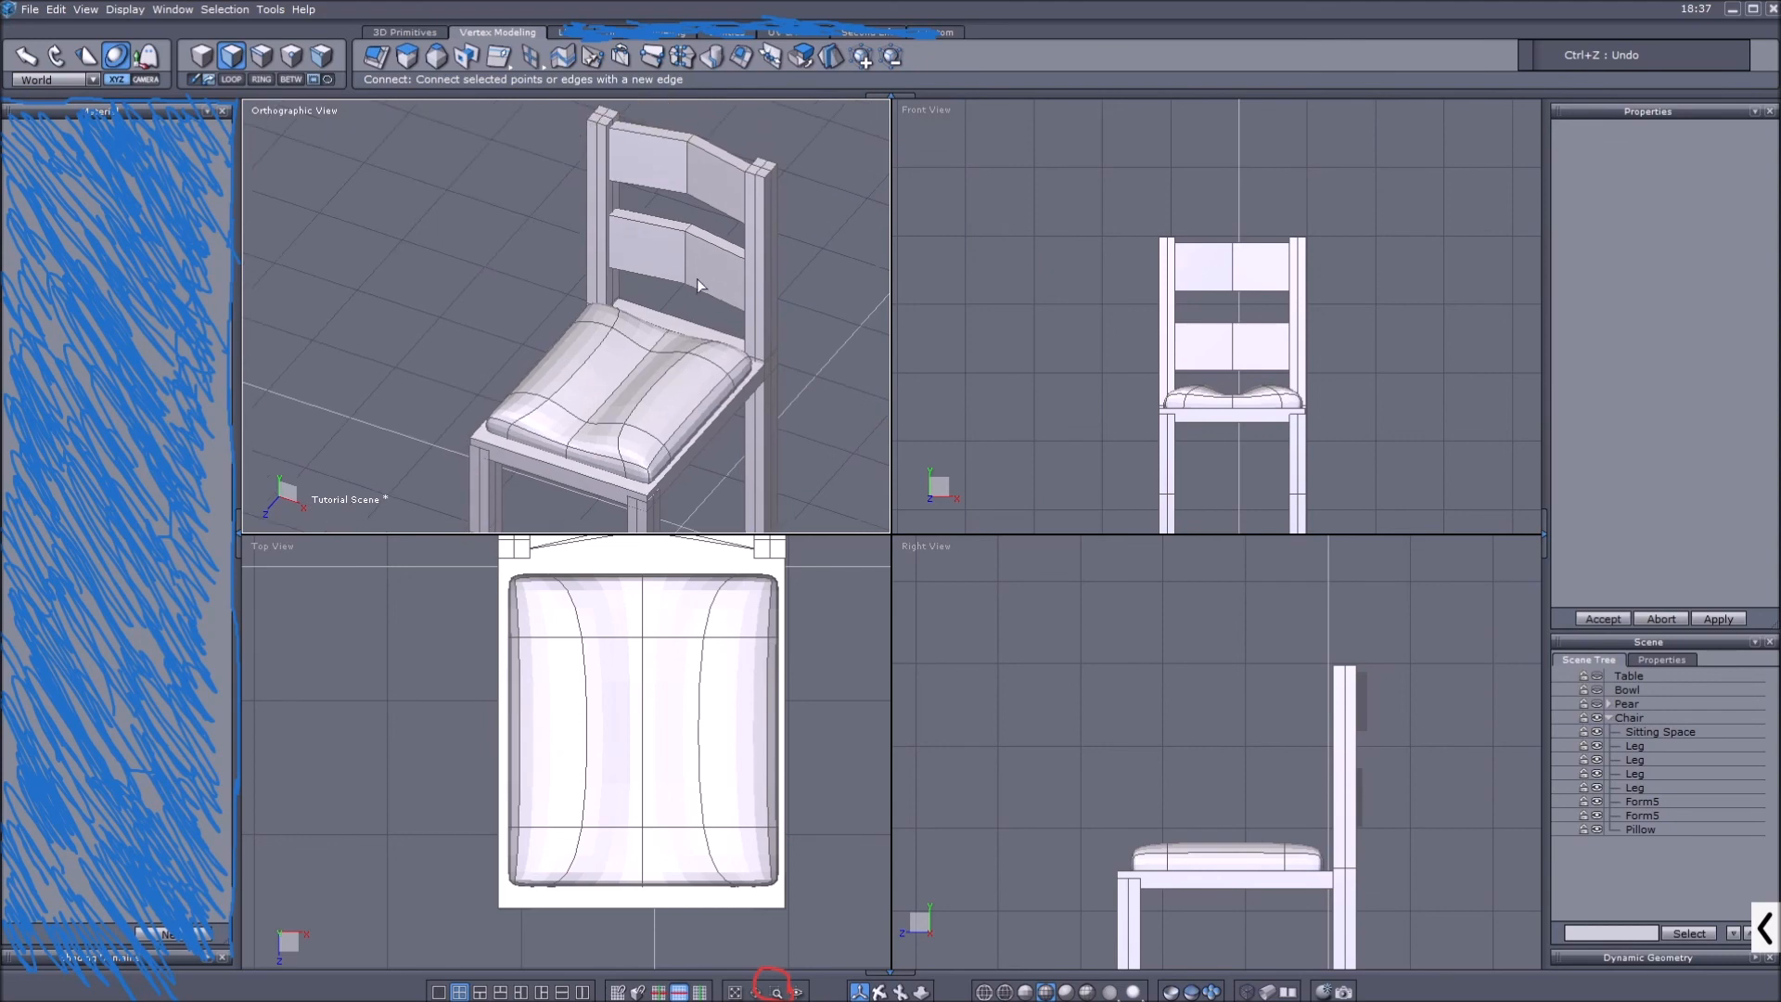
middle_drag(698, 281, 679, 354)
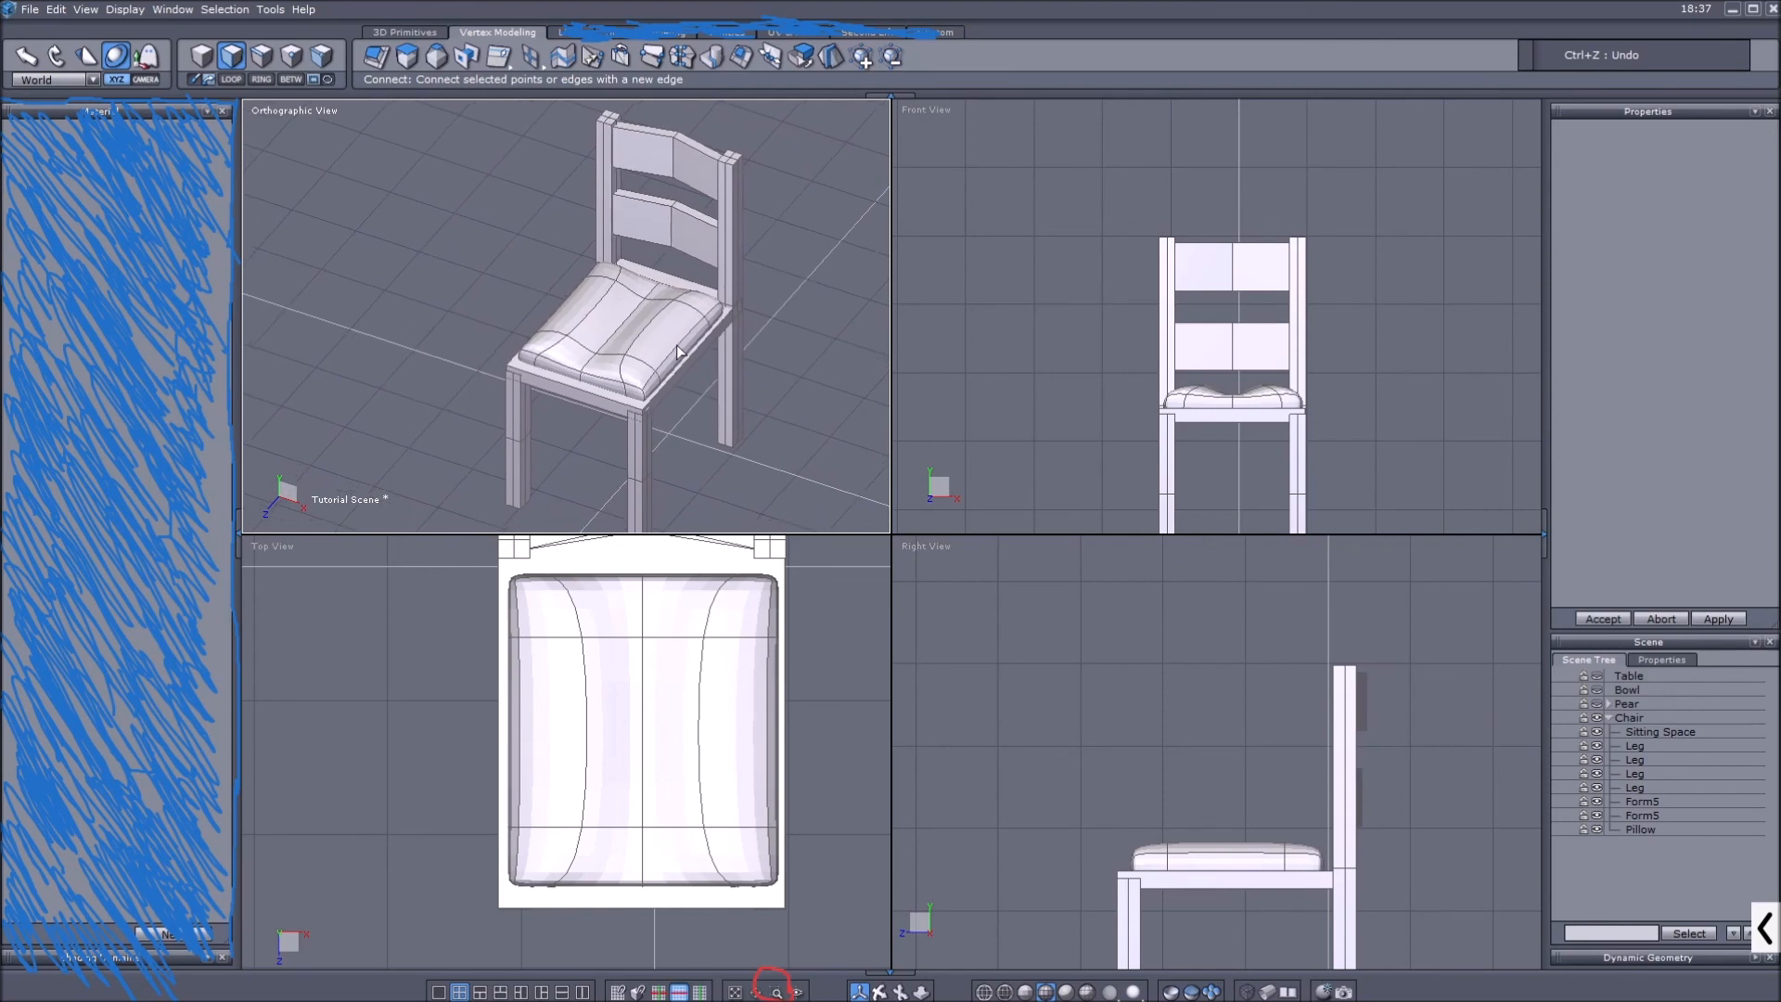
mouse_move(676, 340)
middle_down()
mouse_move(683, 359)
mouse_move(689, 321)
middle_up()
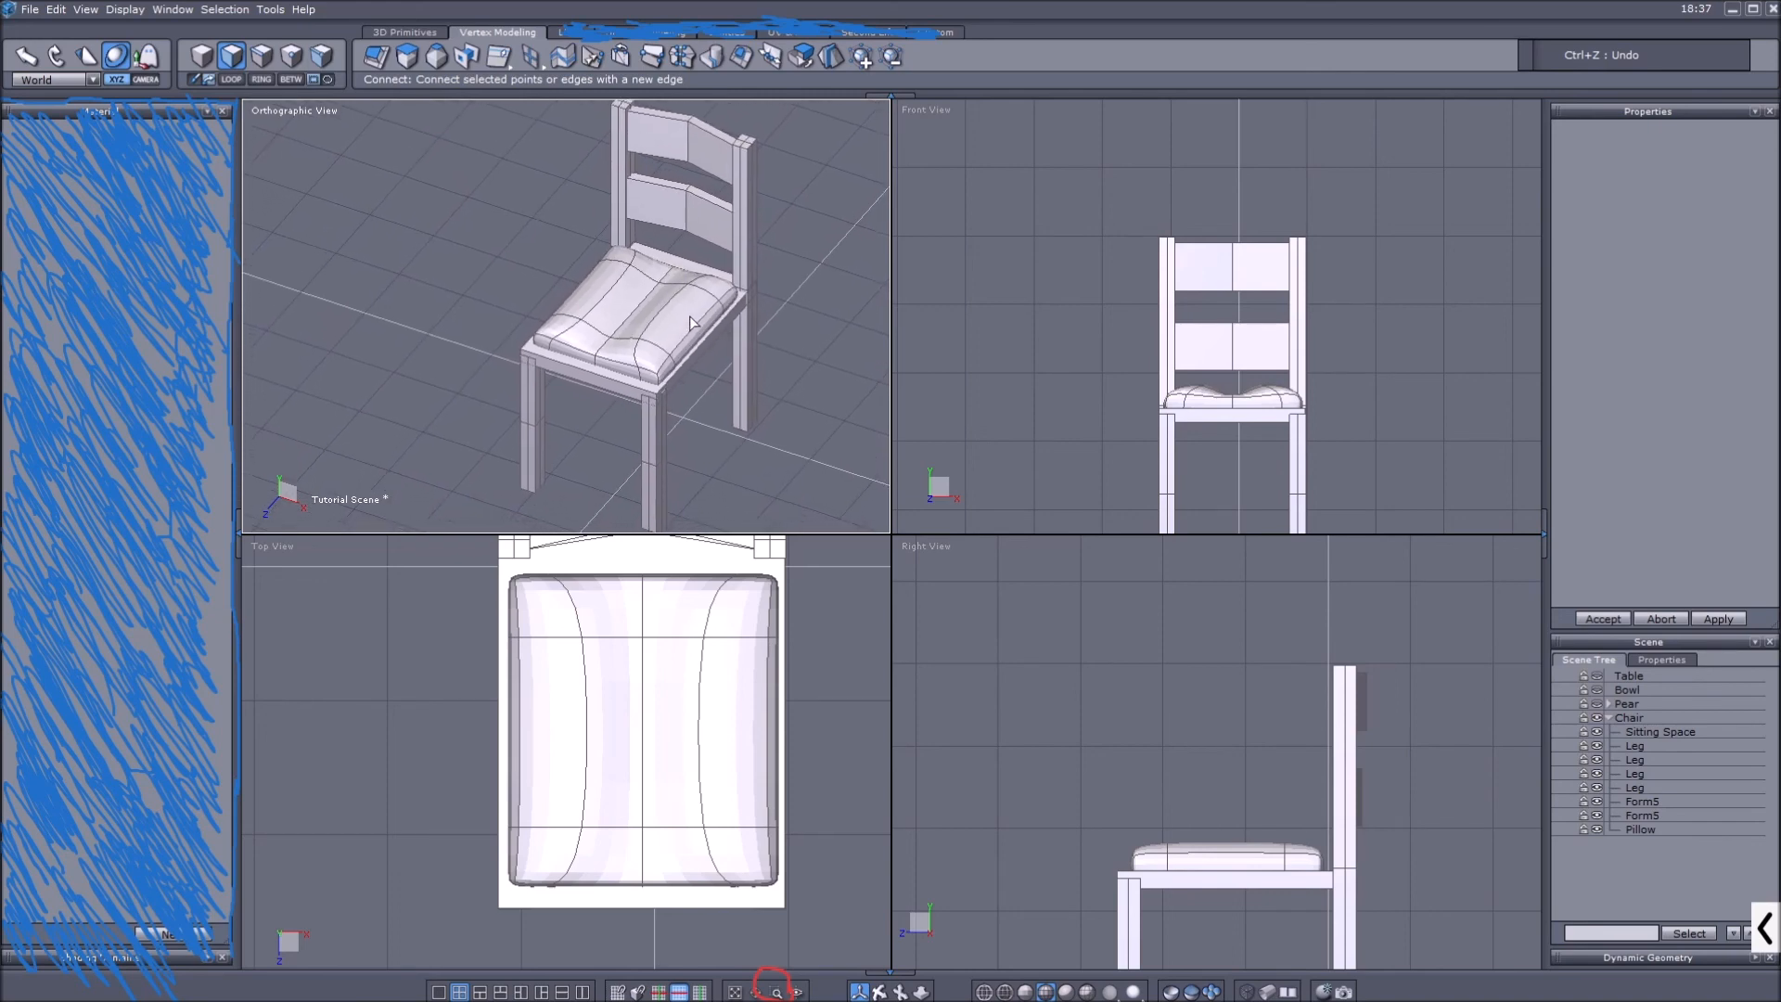
middle_drag(689, 316, 687, 343)
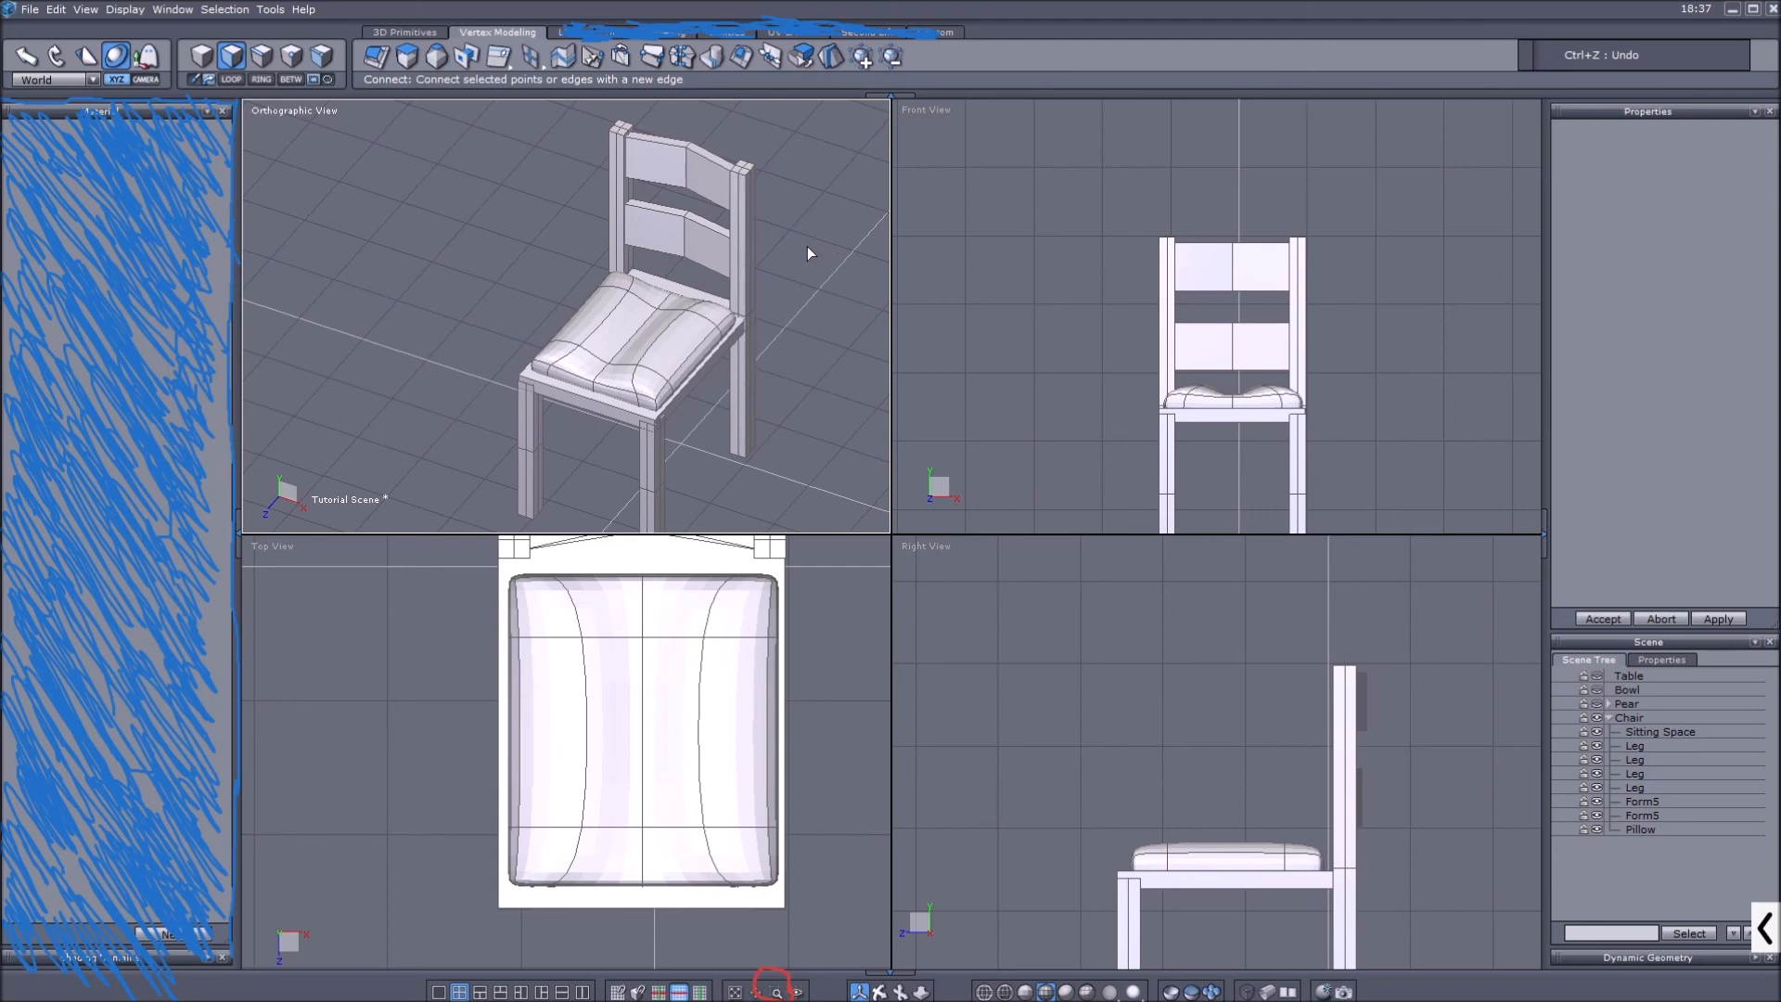
middle_drag(805, 246, 815, 226)
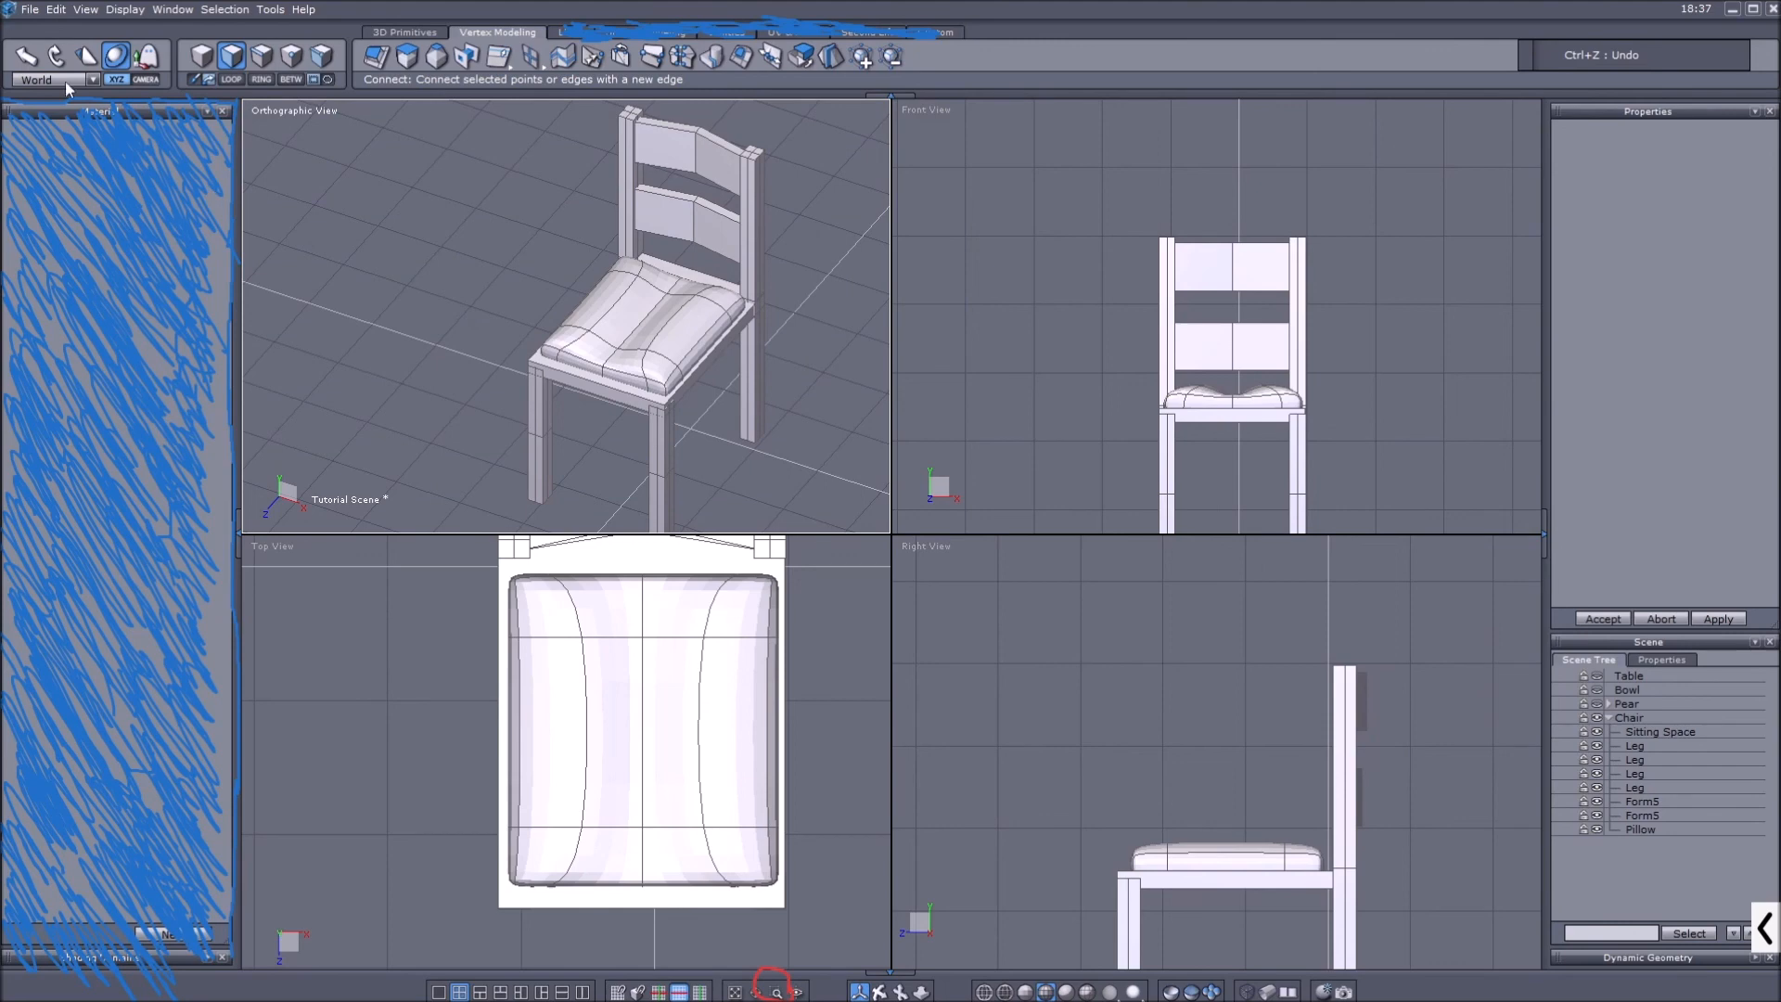
middle_drag(539, 244, 533, 244)
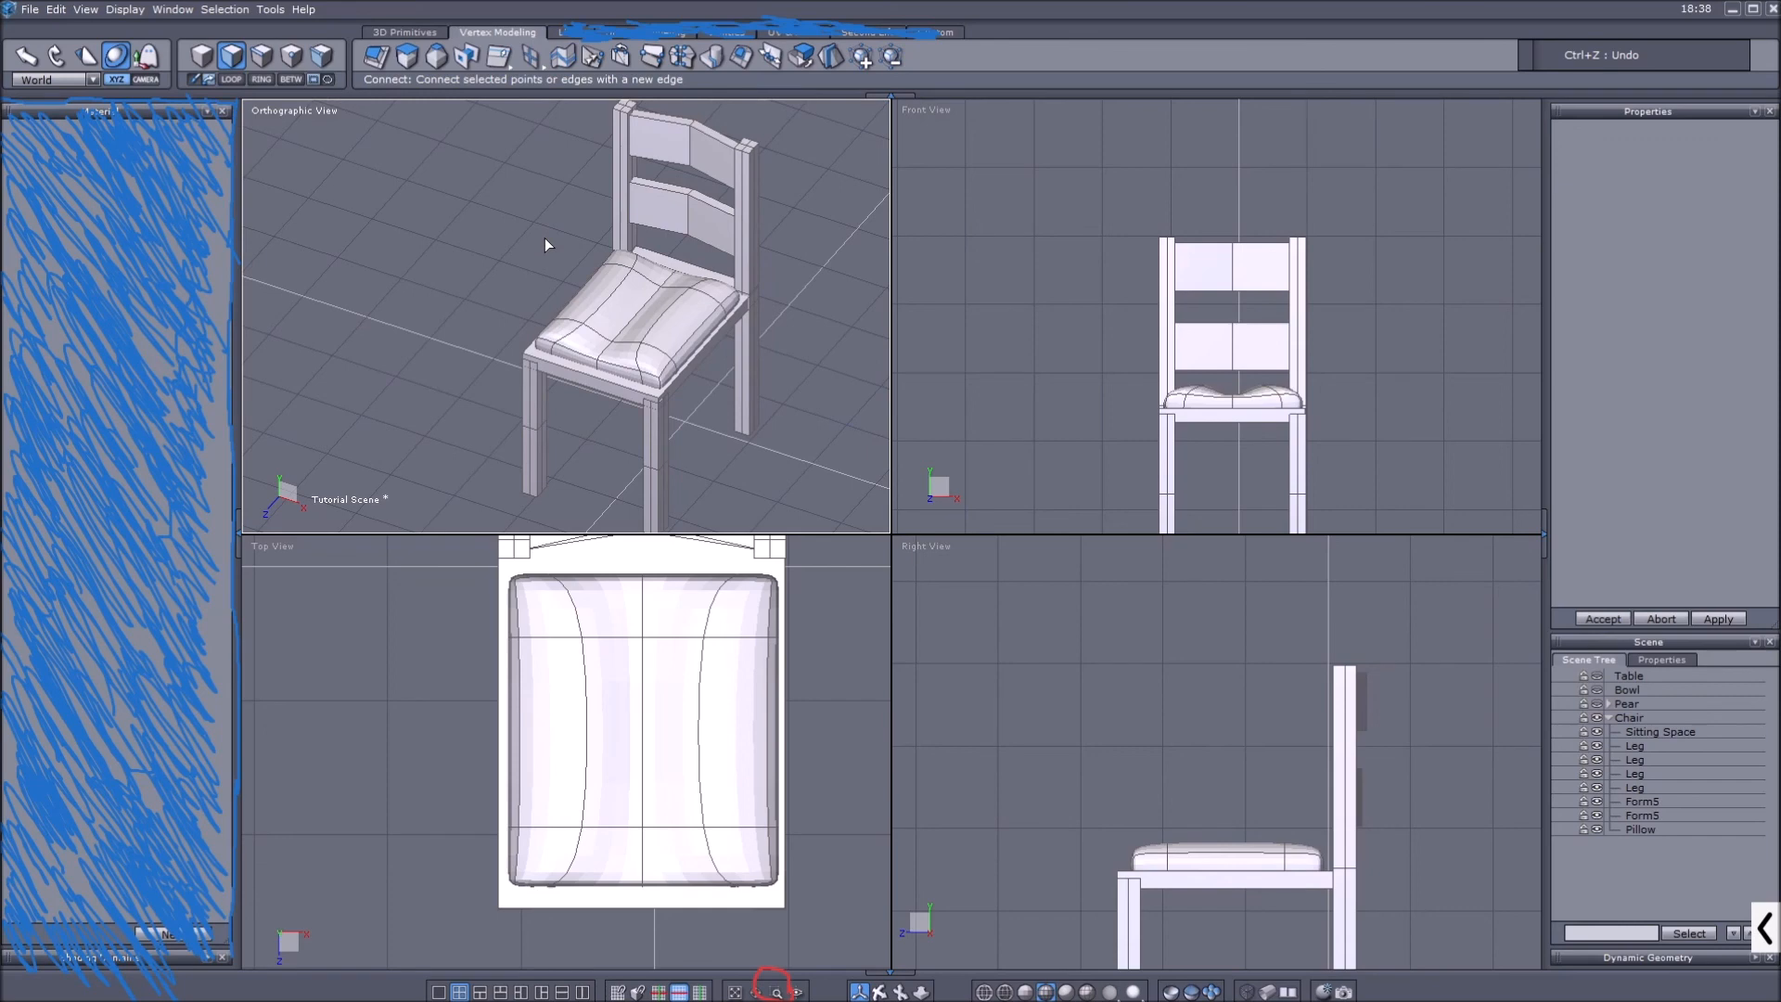
middle_drag(622, 638, 626, 702)
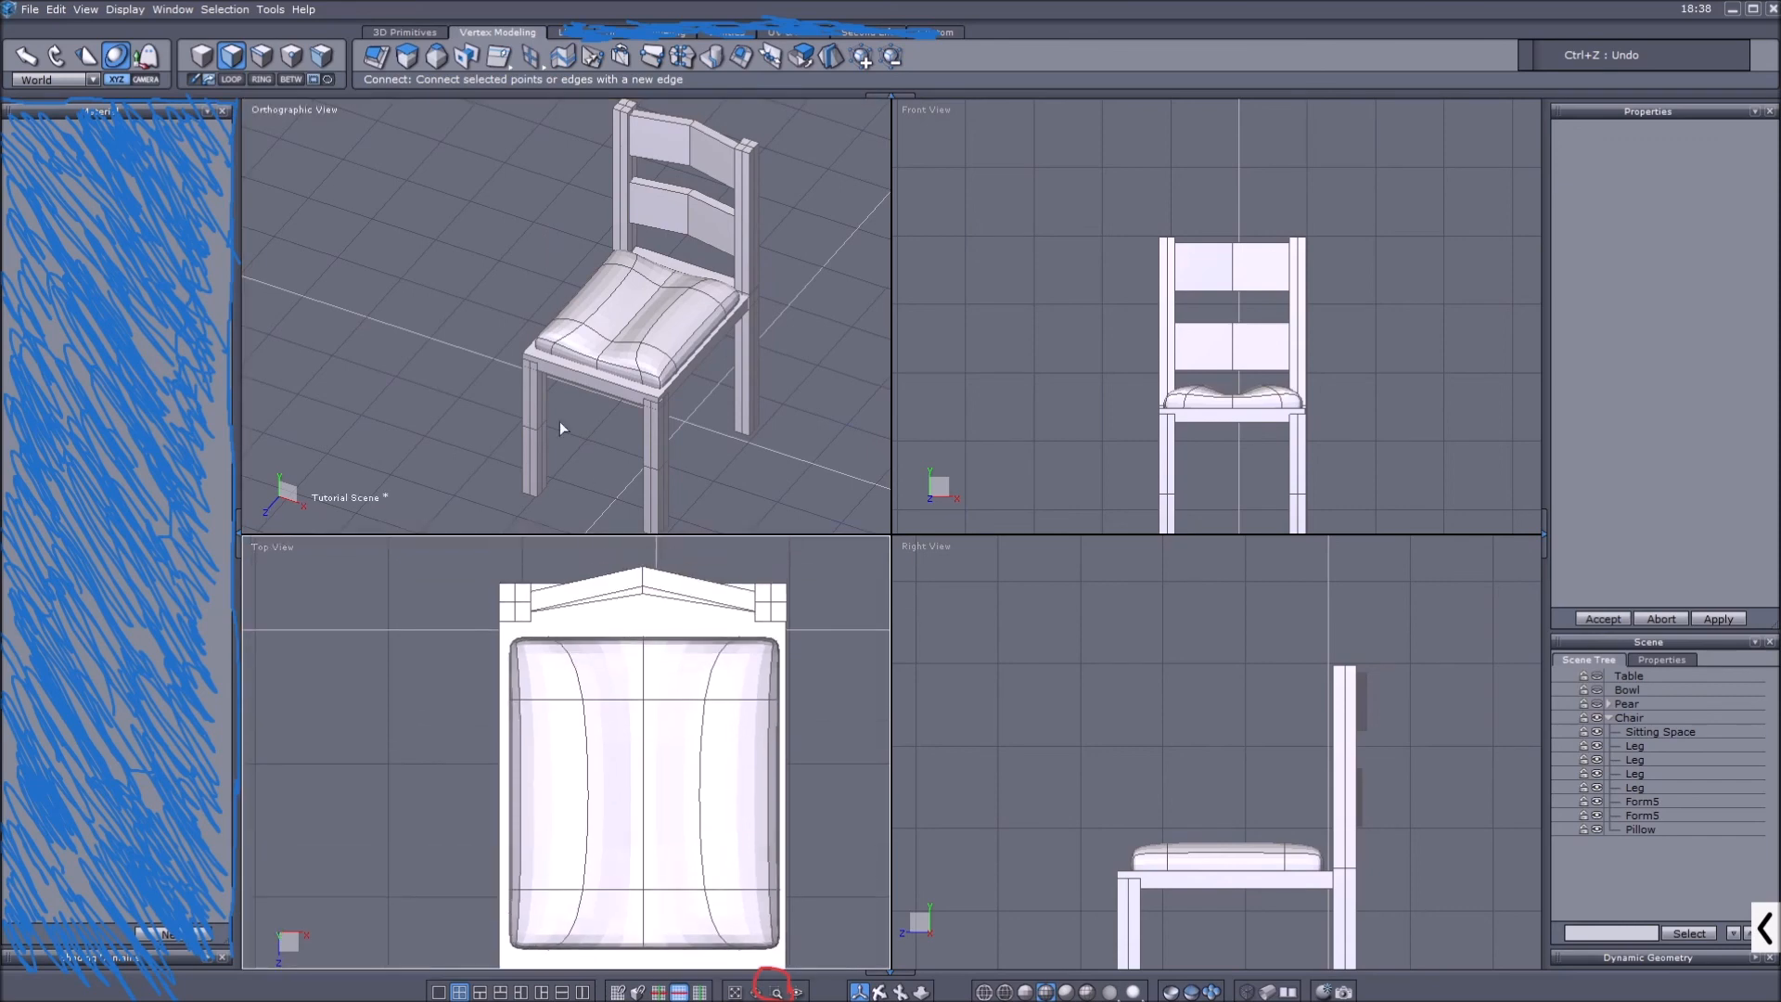